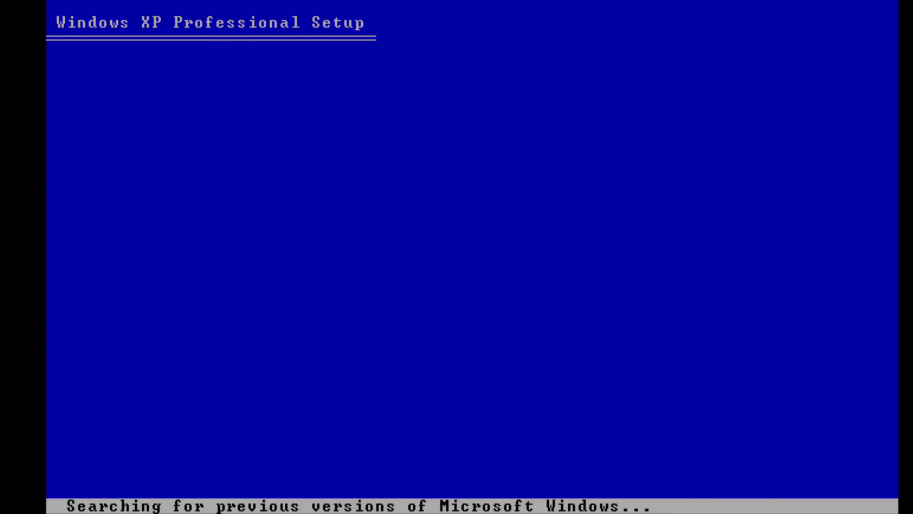
Install Windows XP onto partition C: with a quick NTFS format, then restart the computer.
key("Return")
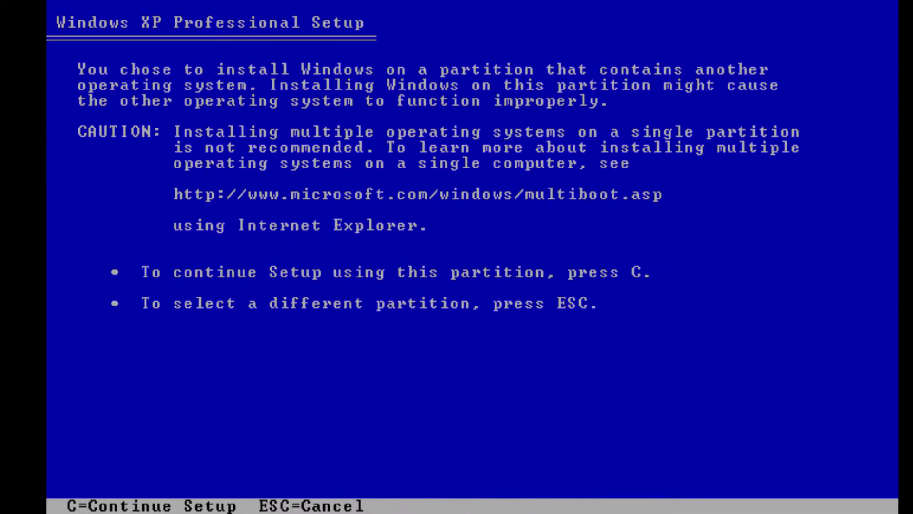
key("c")
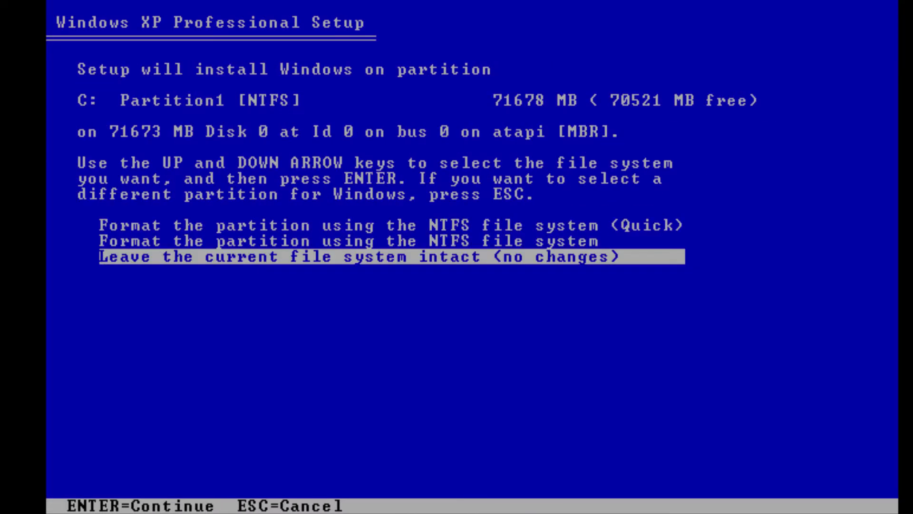
key("Up")
key("Up")
key("Return")
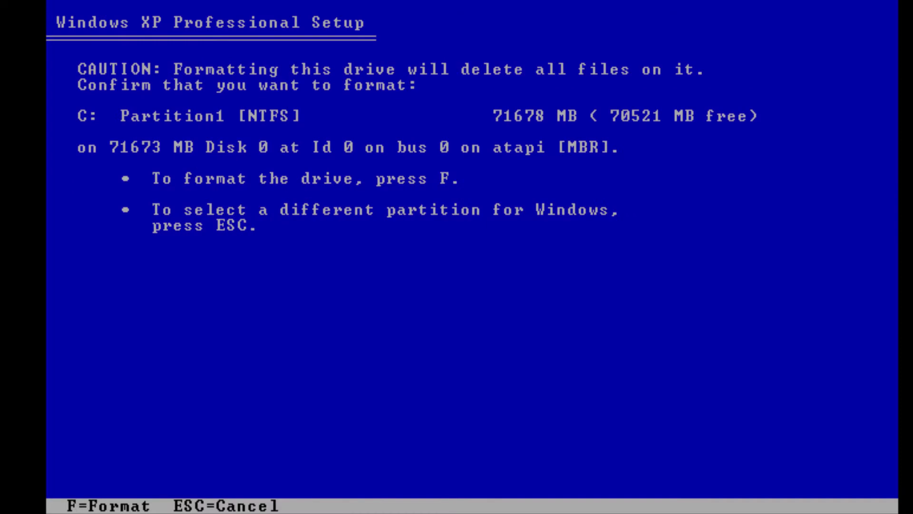
key("f")
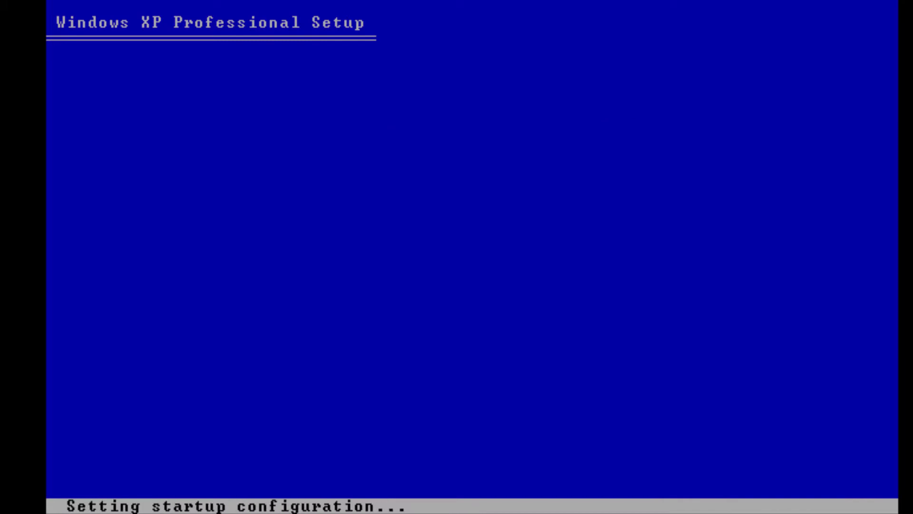
key("Return")
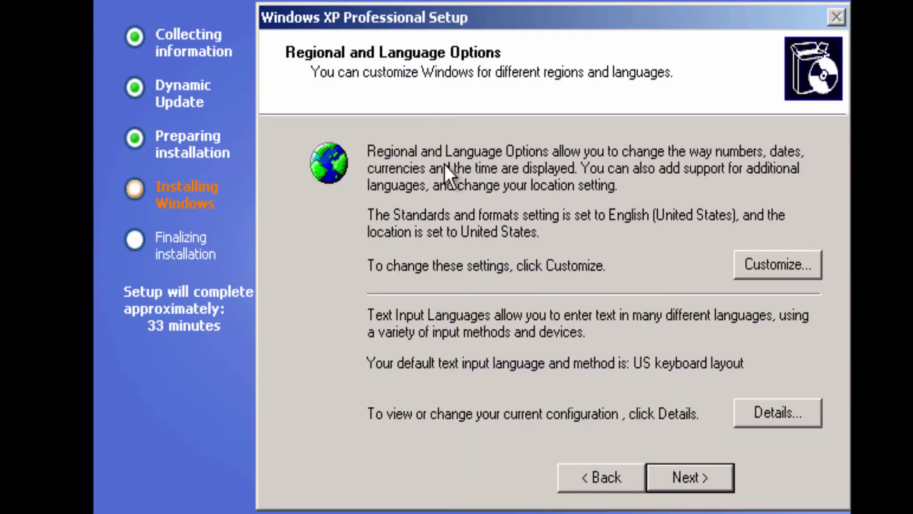
Keep the default regional options, enter the owner name and organization 'YouTW', and accept the product key.
left_click(661, 475)
type("V")
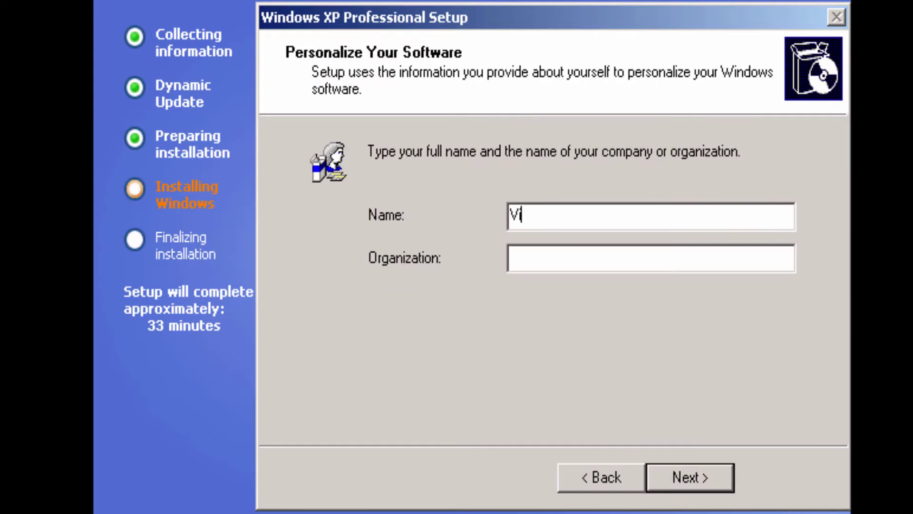
type("irusAlertable")
key("Tab")
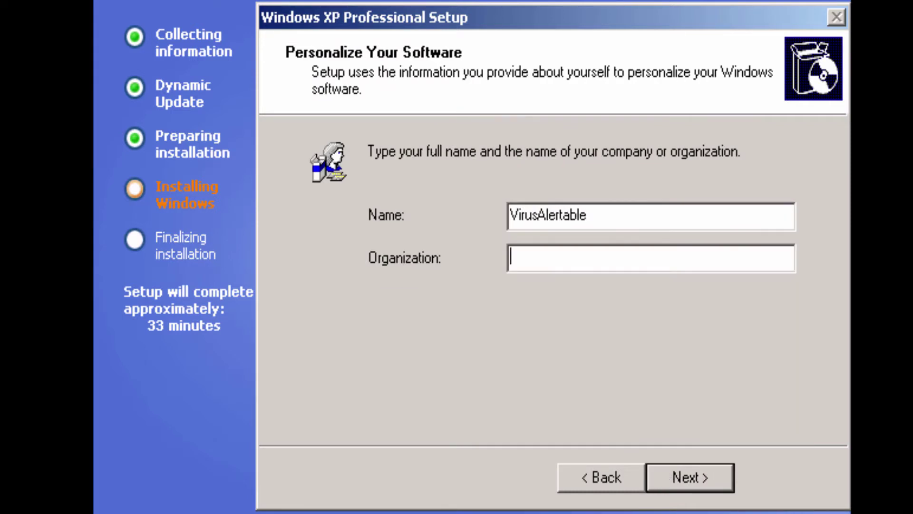
type("YouT")
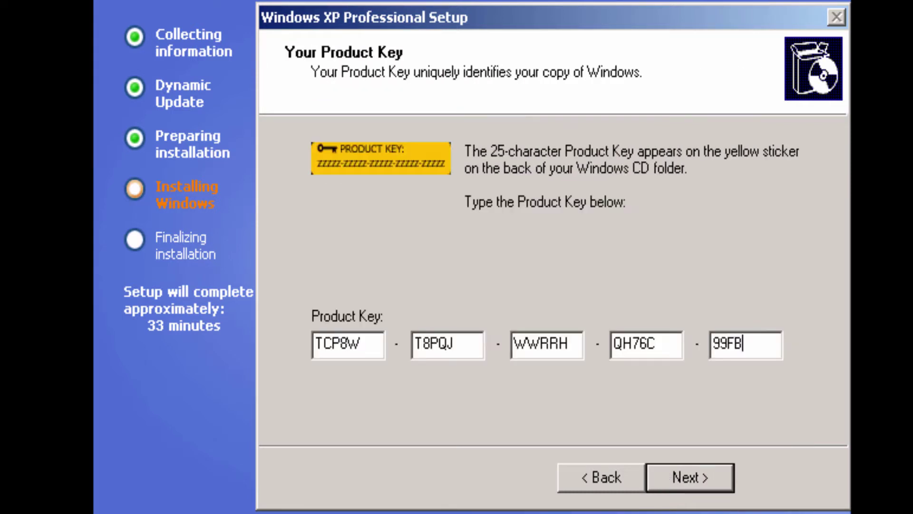
type("W")
key("Return")
key("Return")
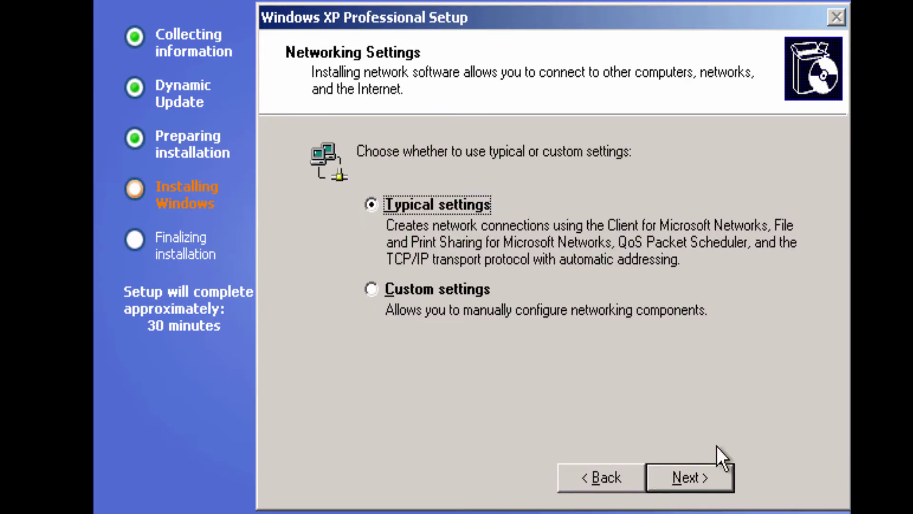
Keep Typical network settings and the default workgroup, and accept the automatic display adjustment.
left_click(693, 481)
left_click(671, 490)
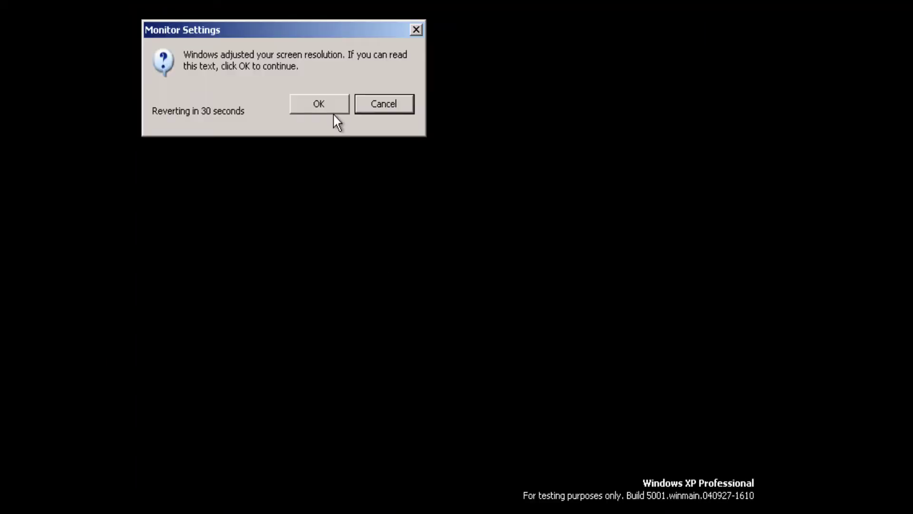
left_click(327, 105)
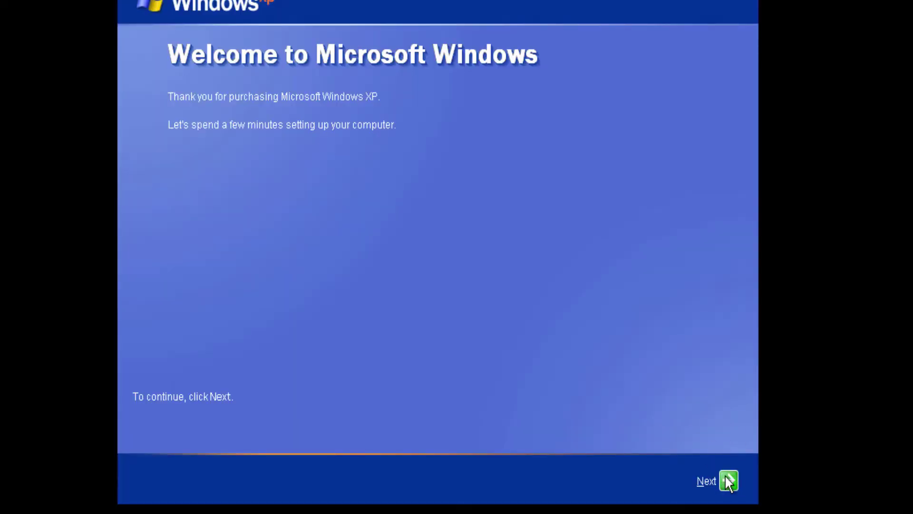
Skip the Internet connectivity check and choose to be reminded about activation later.
left_click(728, 480)
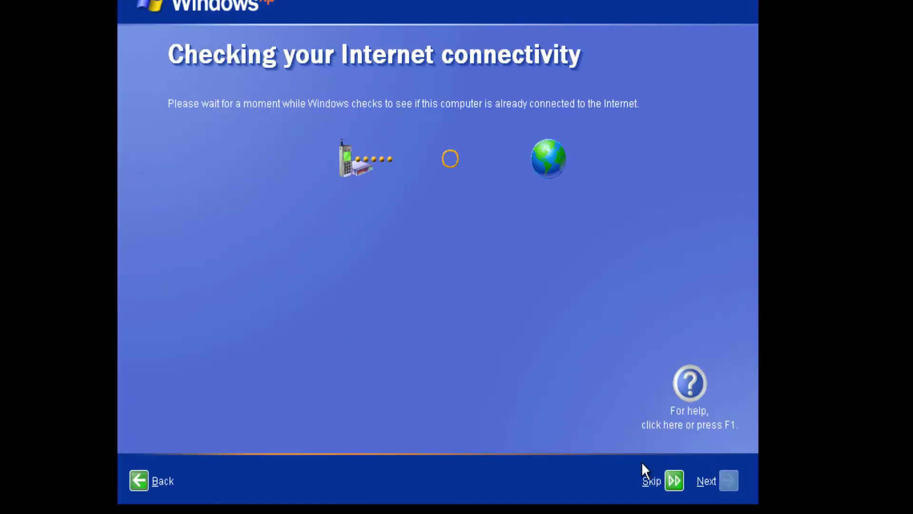
left_click(667, 478)
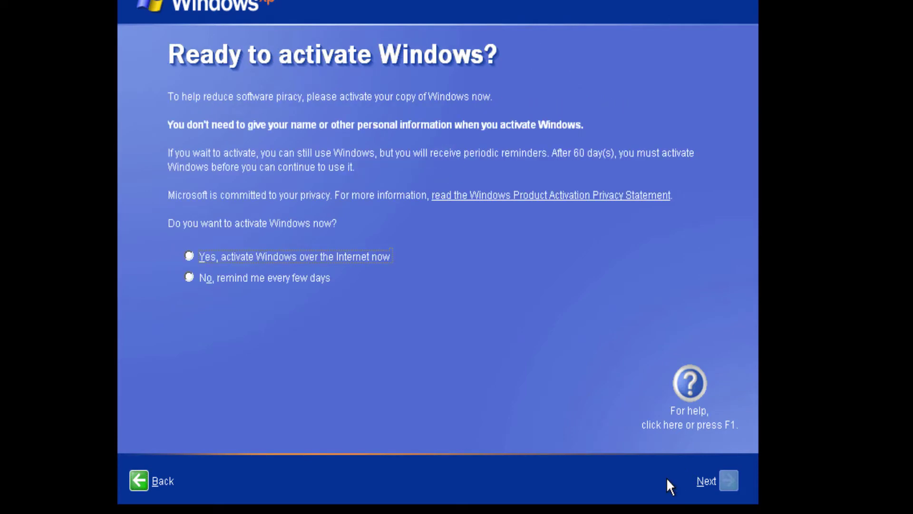
left_click(191, 278)
left_click(728, 481)
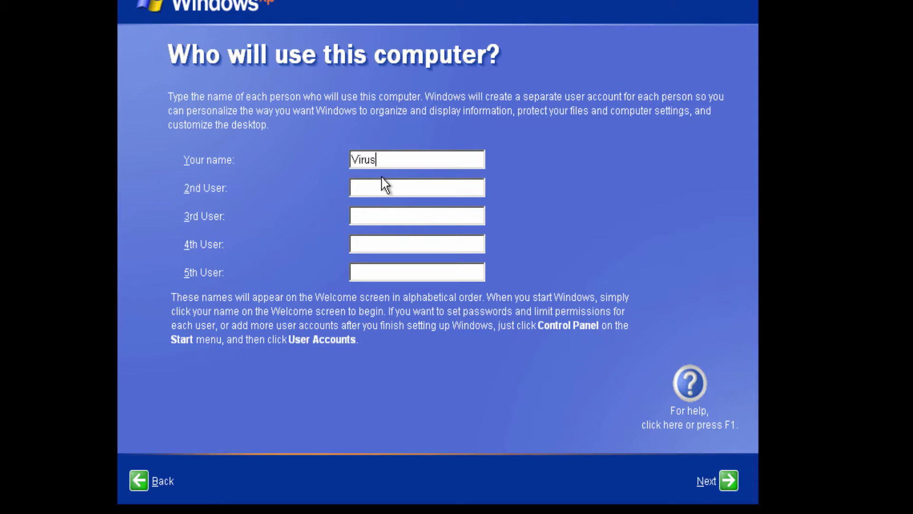
Enter the main user account name and finish Windows Welcome.
type("VirusAlertable")
left_click(715, 469)
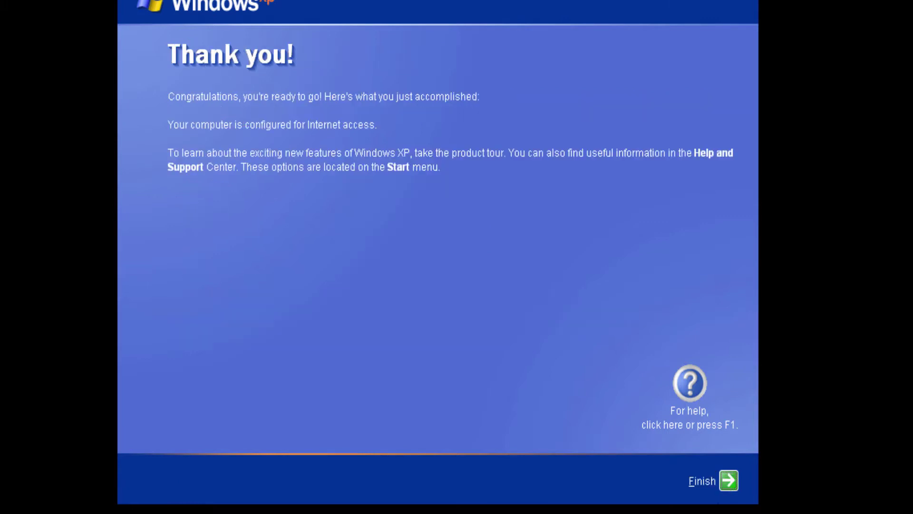
left_click(726, 481)
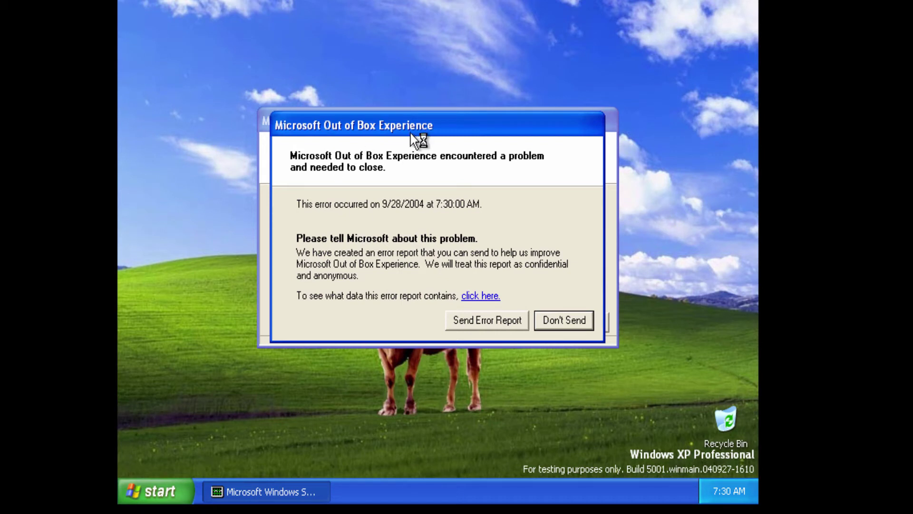
Dismiss the OOBE error, the beta feedback dialog and the tour balloon, then hide Error Reporting.
left_click_drag(411, 156, 306, 156)
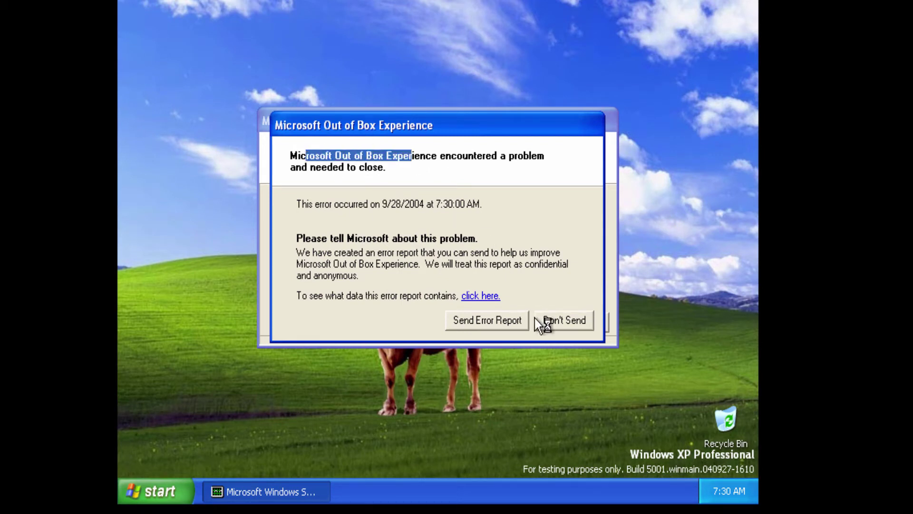
left_click(538, 321)
left_click(502, 316)
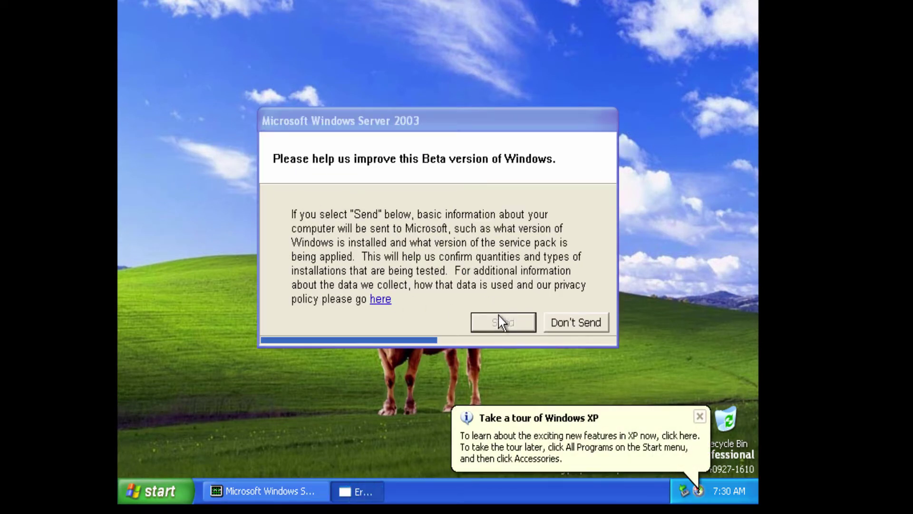
left_click(698, 417)
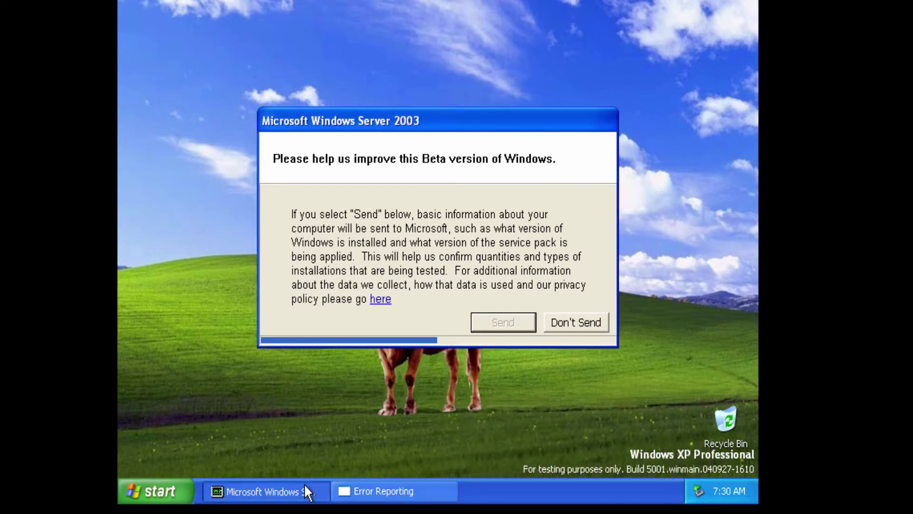
left_click(566, 329)
left_click(269, 485)
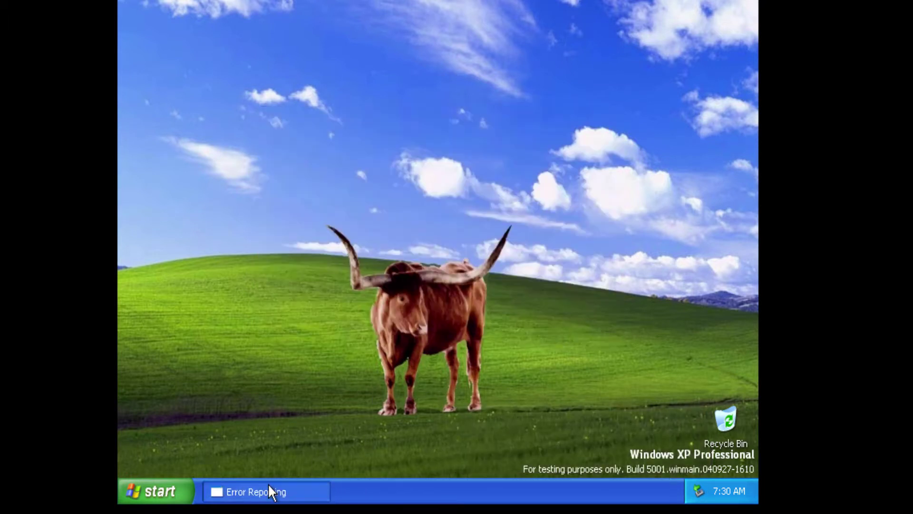
left_click(265, 490)
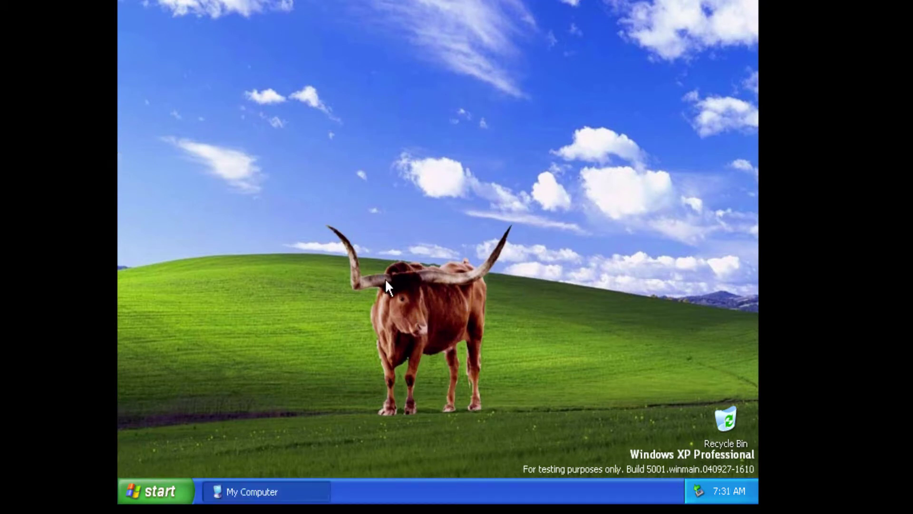
Browse from My Computer through C: and WINDOWS into the system32 folder.
left_click(225, 490)
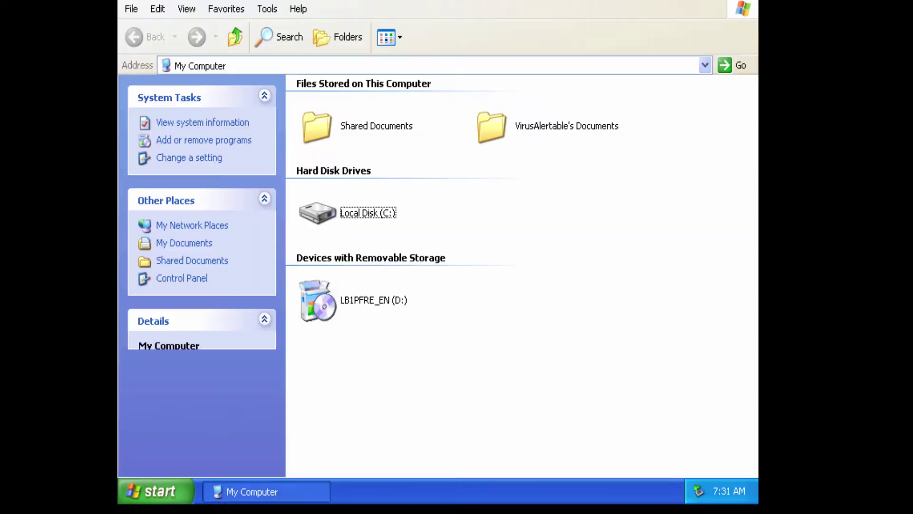
double_click(328, 217)
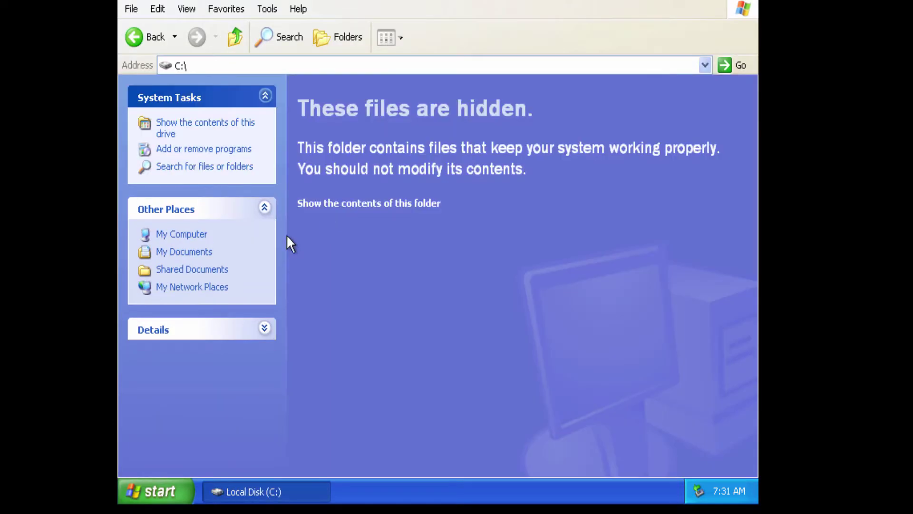
left_click(360, 202)
double_click(528, 155)
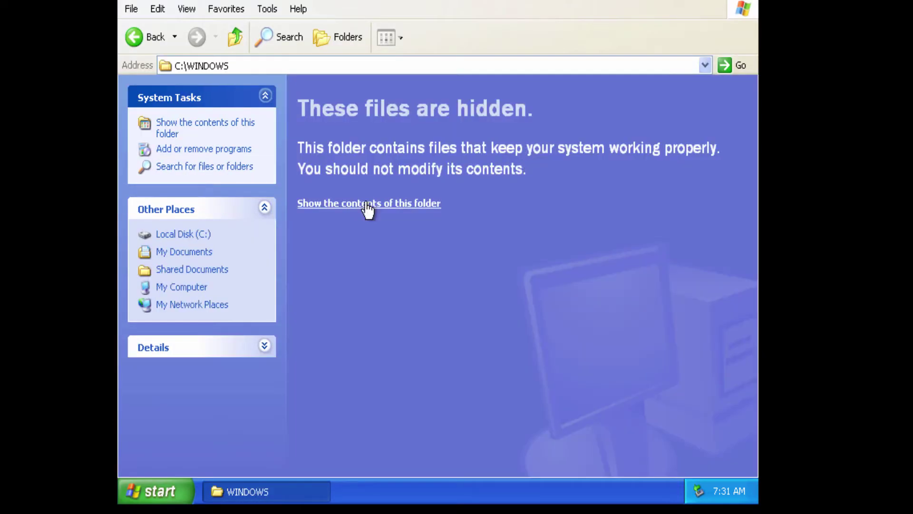
left_click(369, 206)
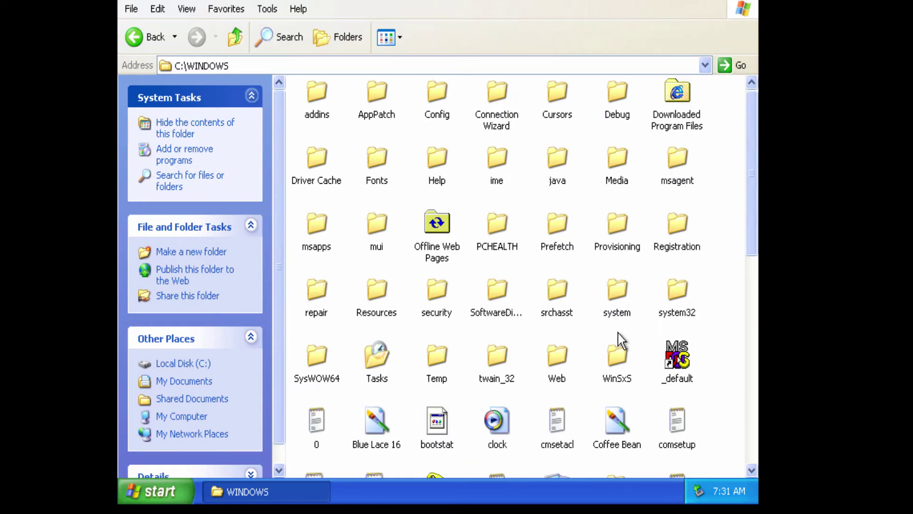
double_click(675, 290)
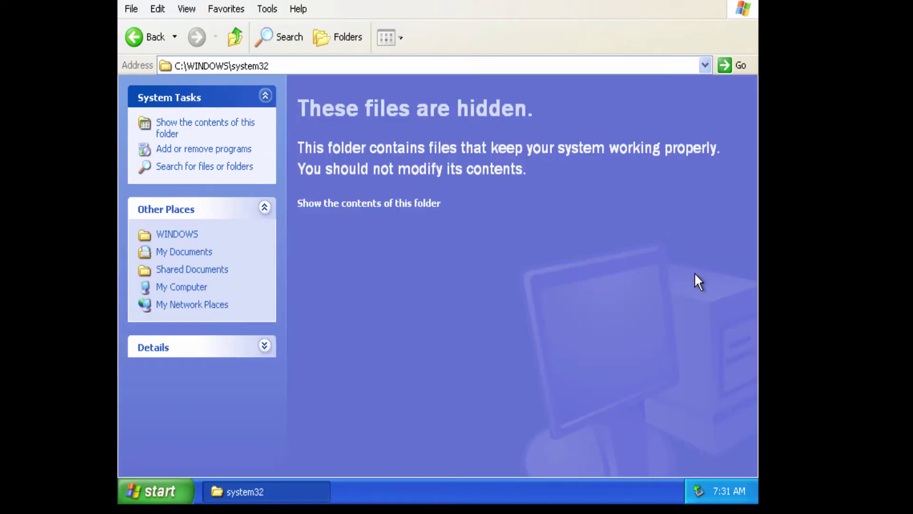
left_click(396, 200)
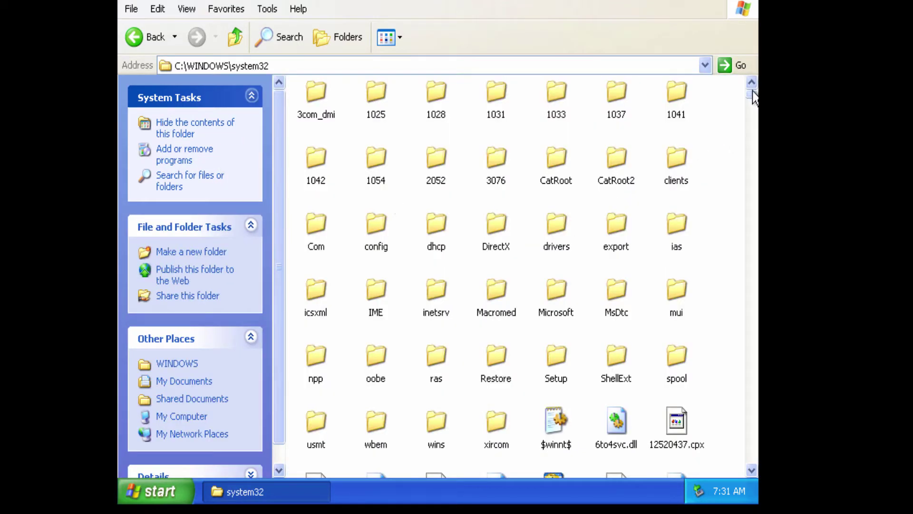
left_click_drag(750, 94, 745, 447)
Run winver from system32 twice to check the Version 6.0 build 5001 details.
double_click(377, 286)
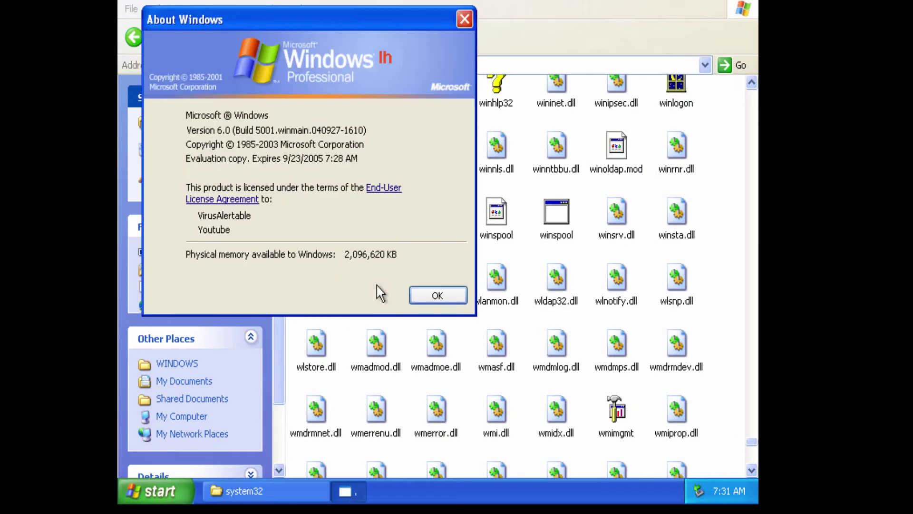
left_click_drag(301, 18, 452, 75)
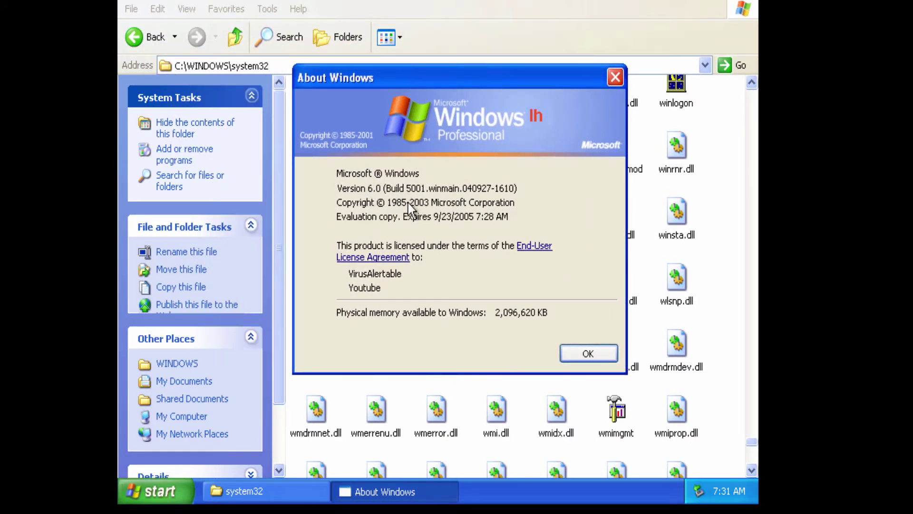
left_click(588, 354)
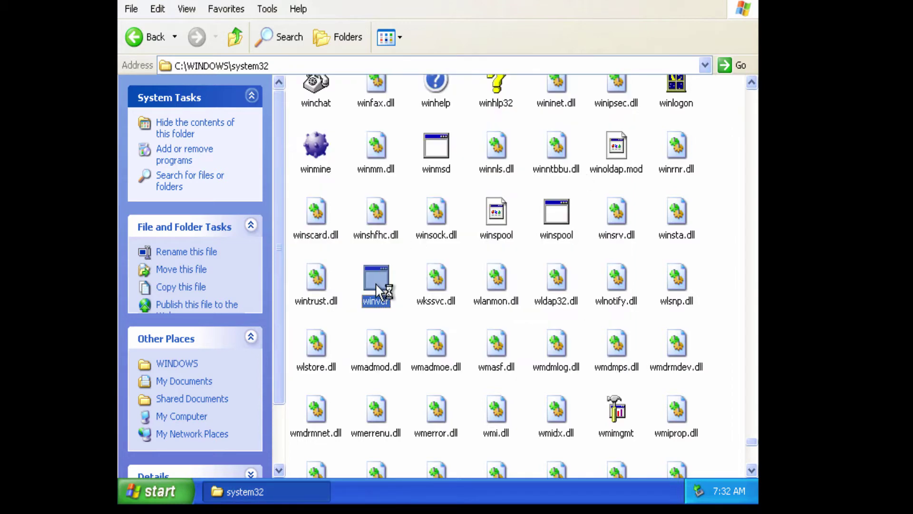
double_click(375, 283)
left_click_drag(364, 25, 468, 99)
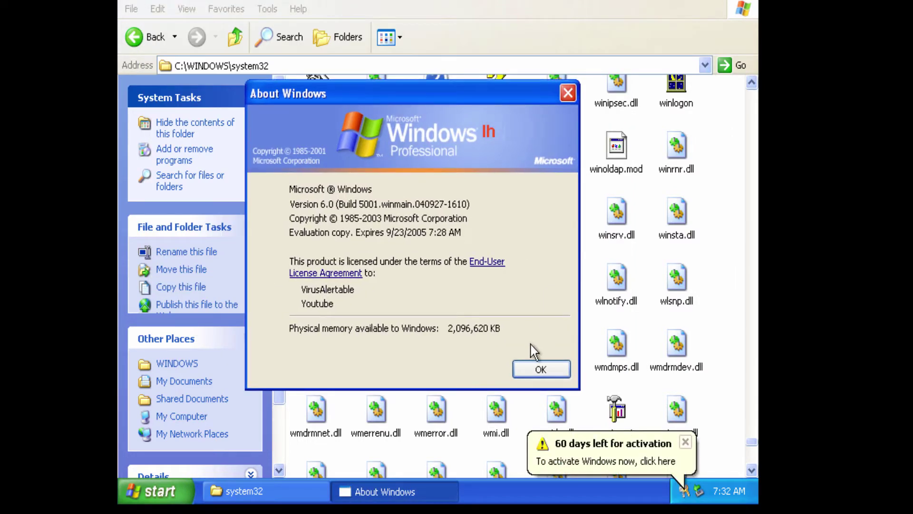
left_click(535, 371)
Close the Activate Windows wizard and the system32 window.
left_click(632, 461)
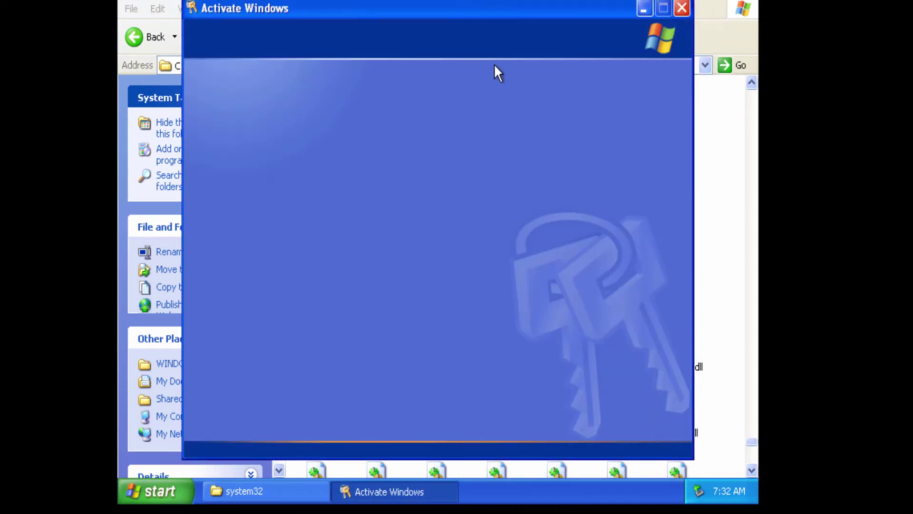
left_click(681, 8)
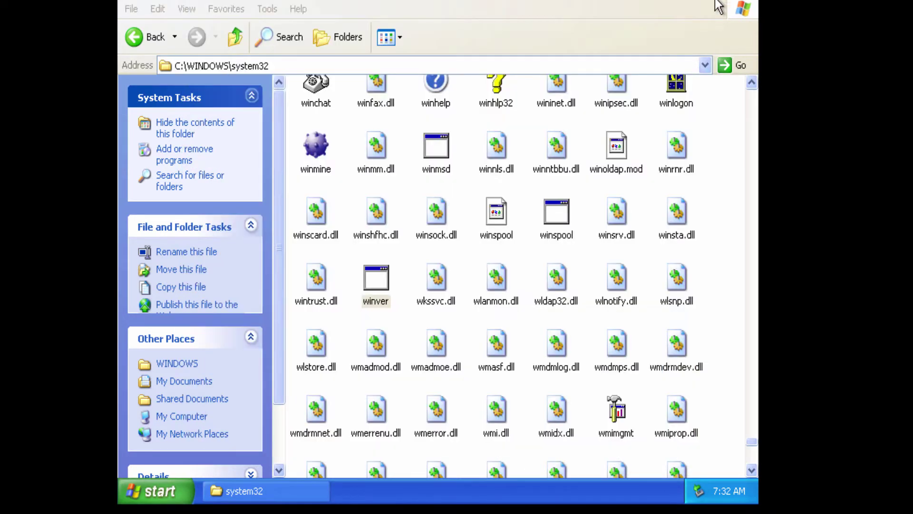
left_click(752, 2)
Launch Windows Update from All Programs, maximize its browser window, then close it.
key("super")
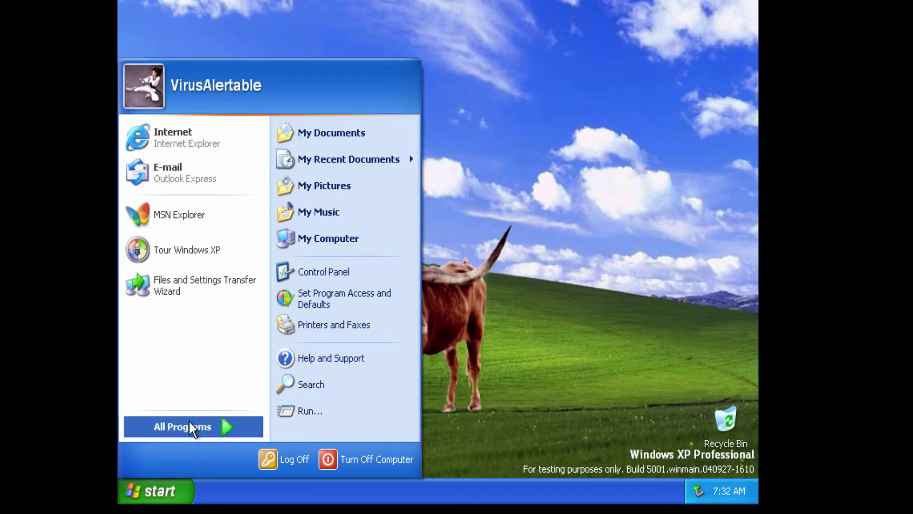
left_click(184, 426)
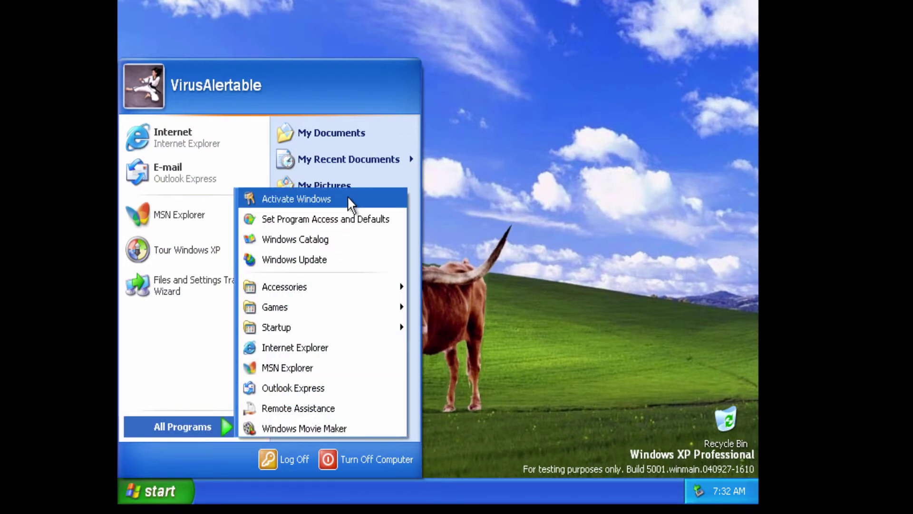
left_click(330, 259)
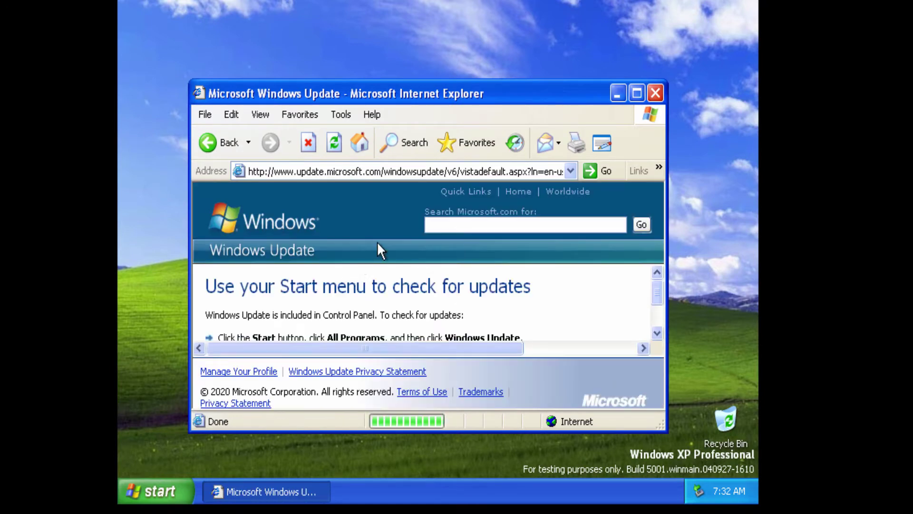
left_click(637, 93)
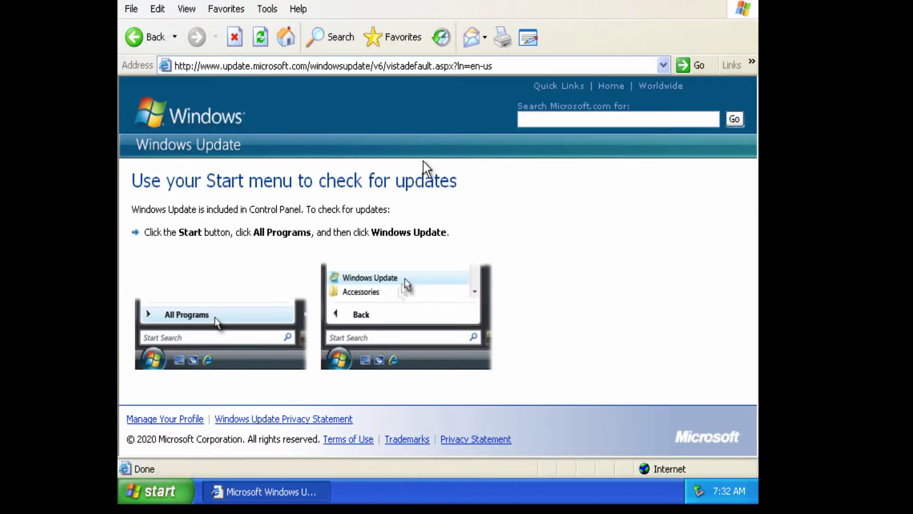
left_click(748, 8)
Launch Windows Movie Maker and dismiss its audio hardware error.
left_click(152, 491)
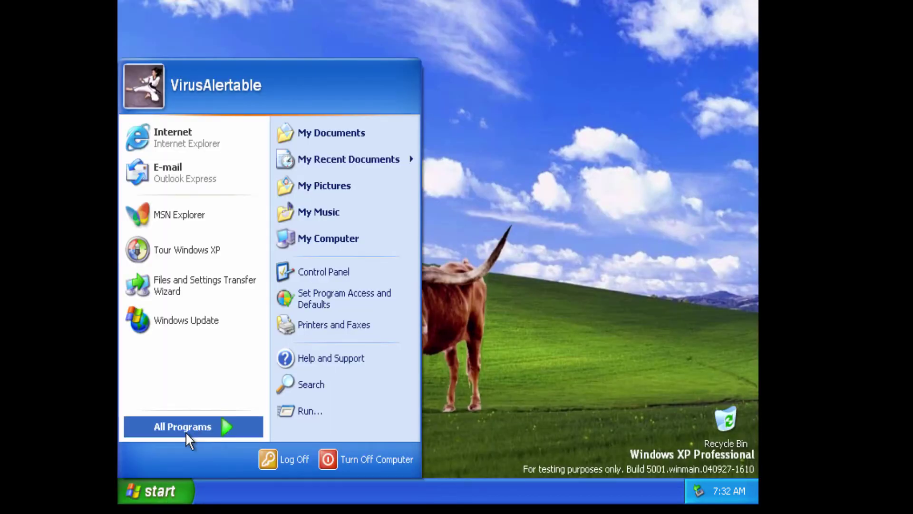
mouse_move(186, 428)
mouse_move(325, 291)
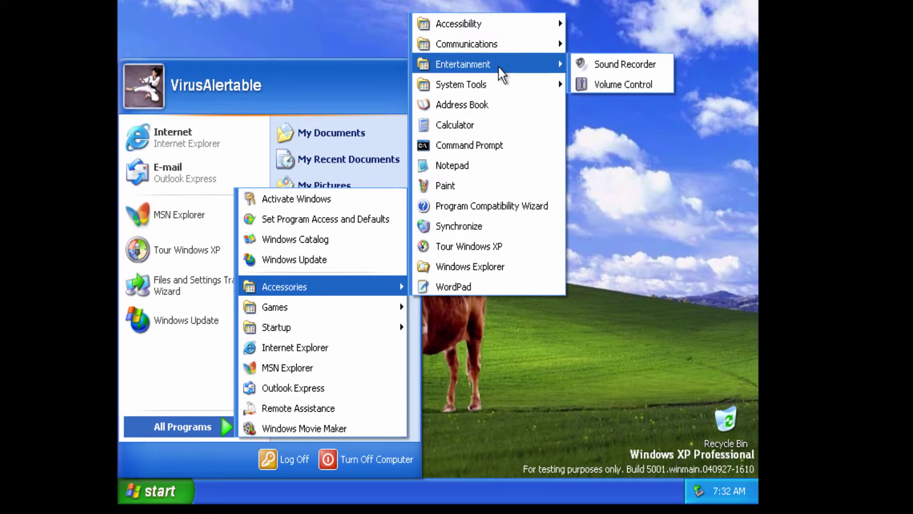
left_click(305, 426)
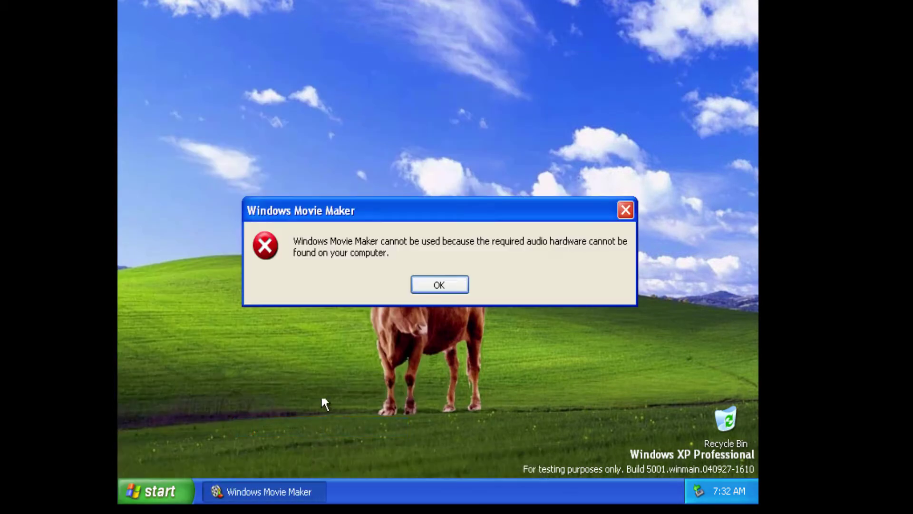
left_click(442, 281)
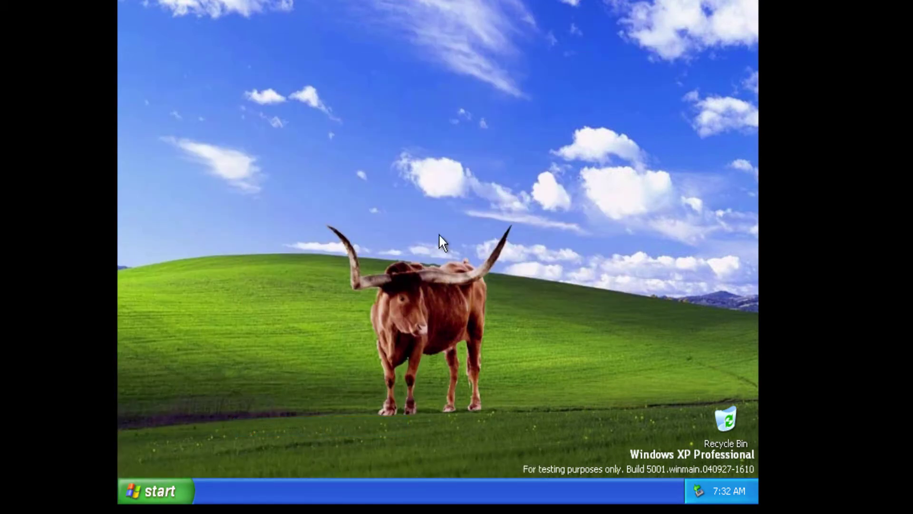
Launch the IDW Logging Tool from All Programs > Startup.
left_click(157, 490)
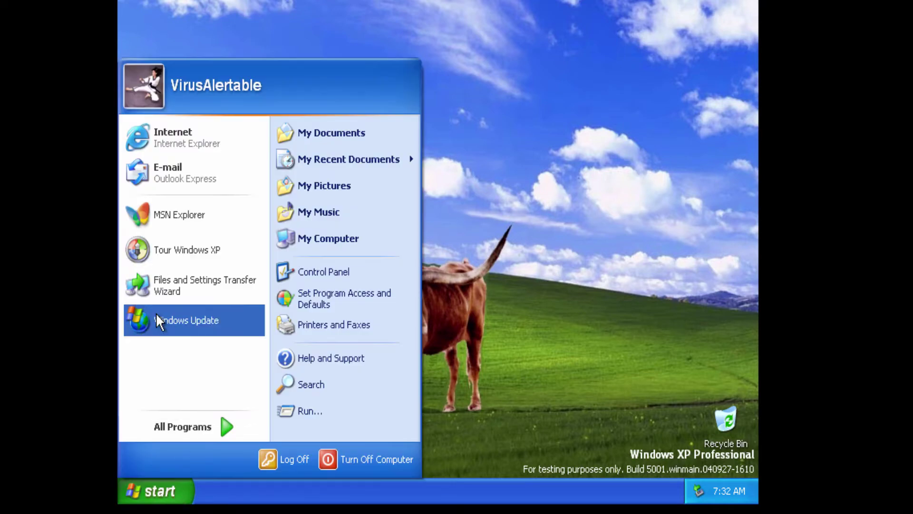
left_click(118, 156)
left_click(192, 491)
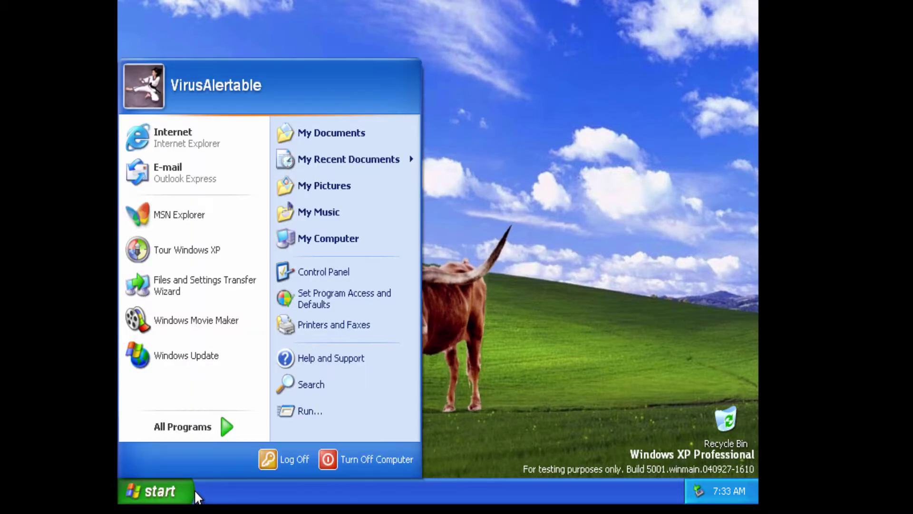
left_click(193, 423)
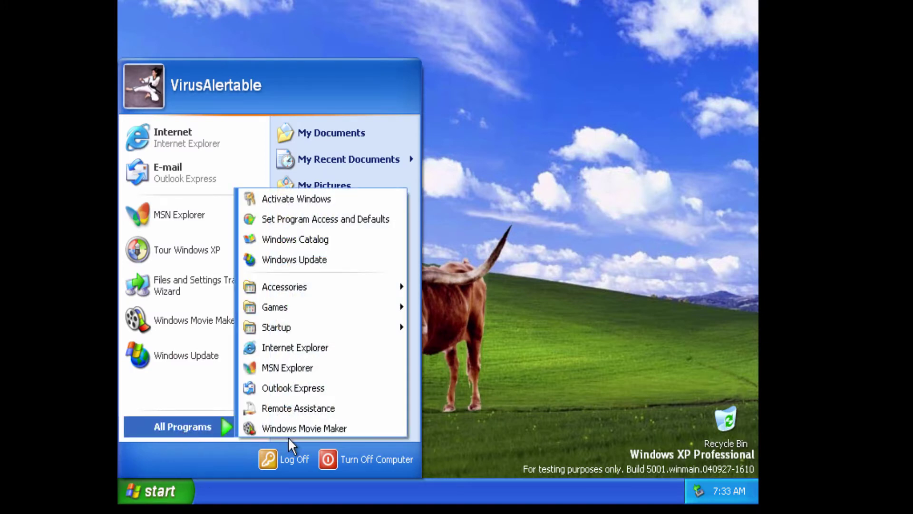
mouse_move(295, 313)
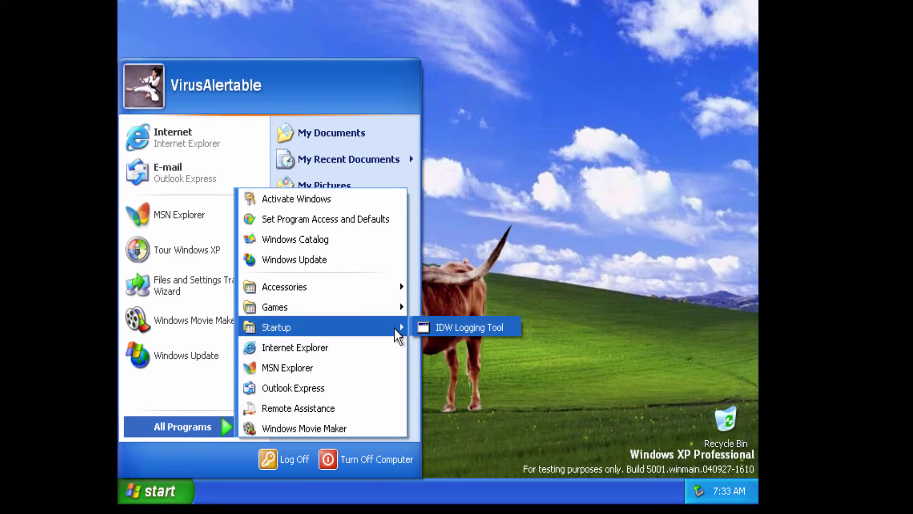
left_click(446, 326)
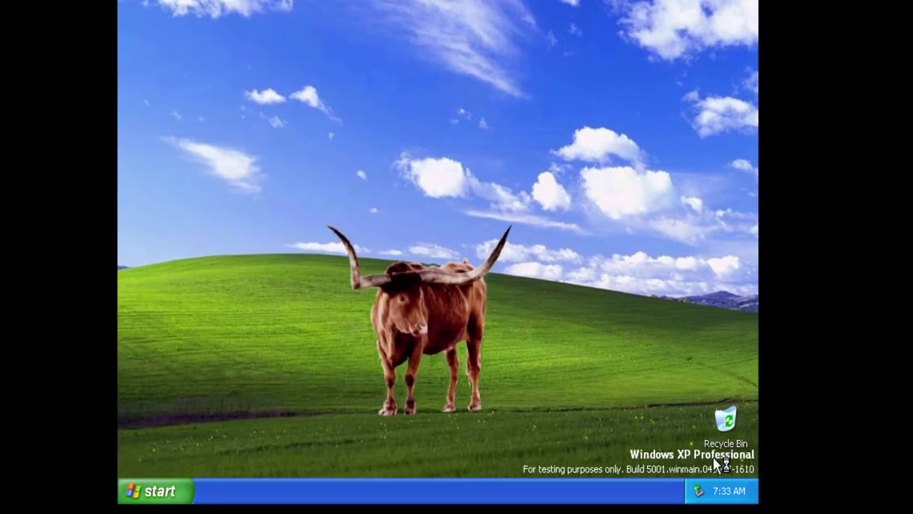
right_click(431, 340)
In Display Properties, preview Windows XP and Power wallpapers, then apply Windows XP.
left_click(463, 451)
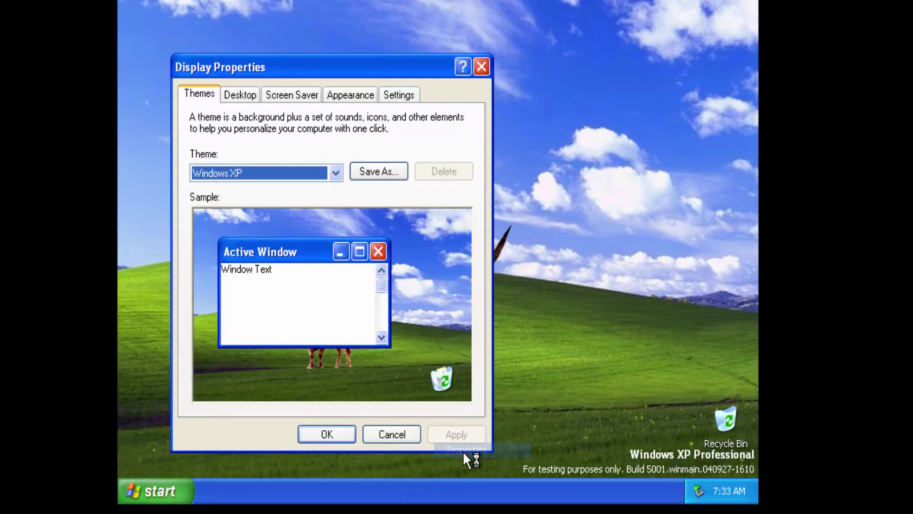
left_click(240, 96)
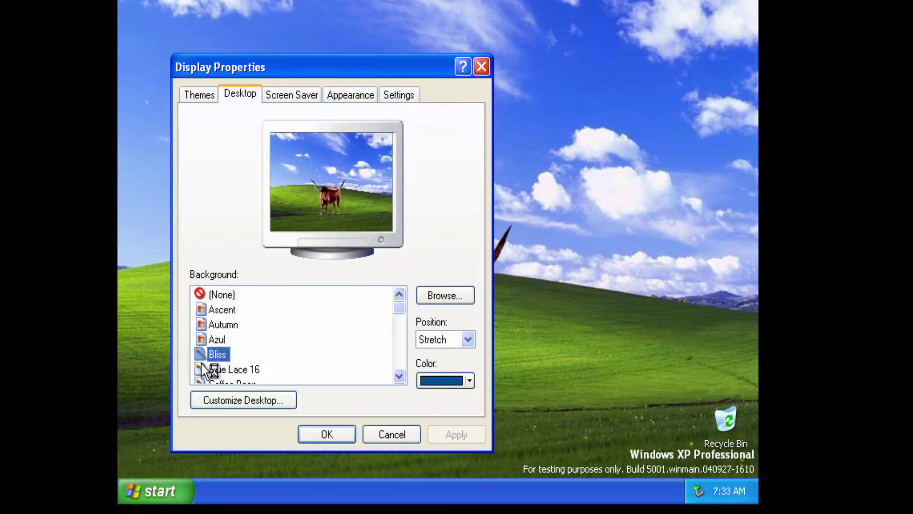
scroll(254, 365, "down", 4)
scroll(254, 363, "down", 4)
left_click(253, 358)
scroll(242, 343, "up", 3)
left_click(233, 326)
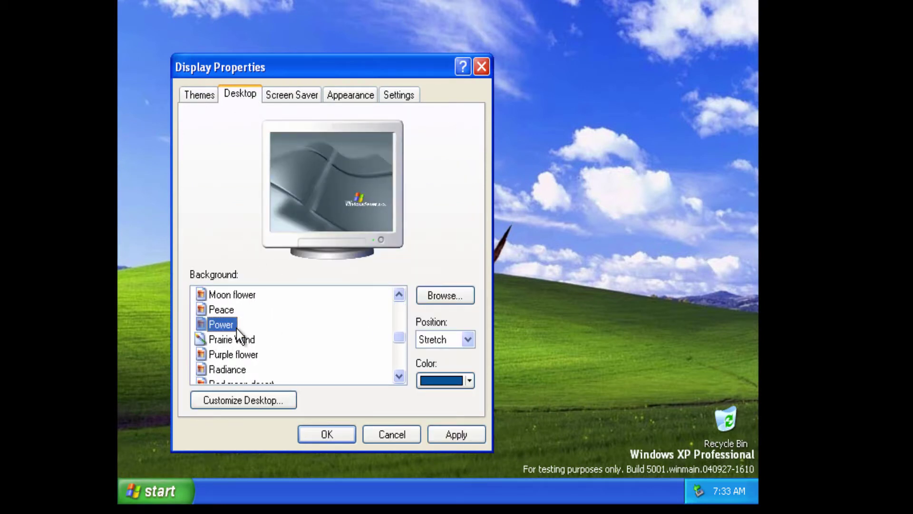
scroll(237, 352, "down", 4)
left_click(245, 356)
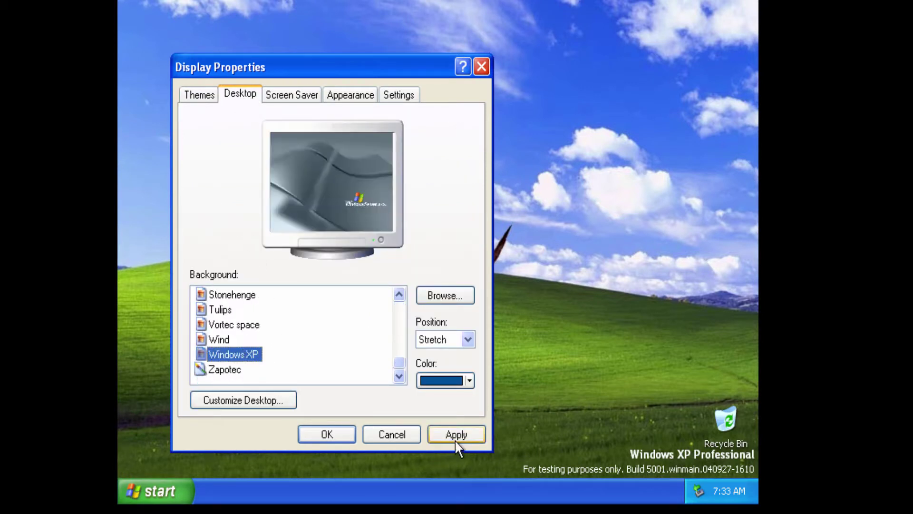
left_click(456, 439)
Preview Blue Lace 16, then apply Bliss as the desktop wallpaper.
scroll(261, 361, "up", 10)
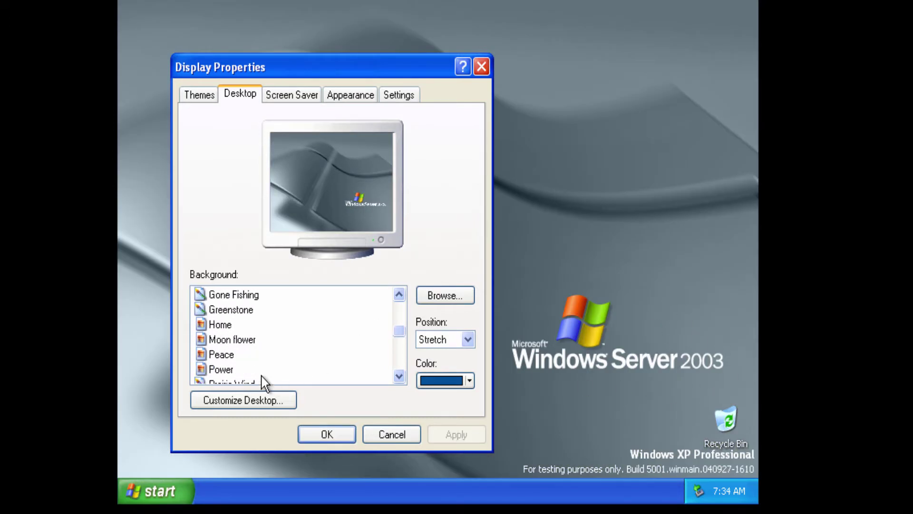
left_click(233, 369)
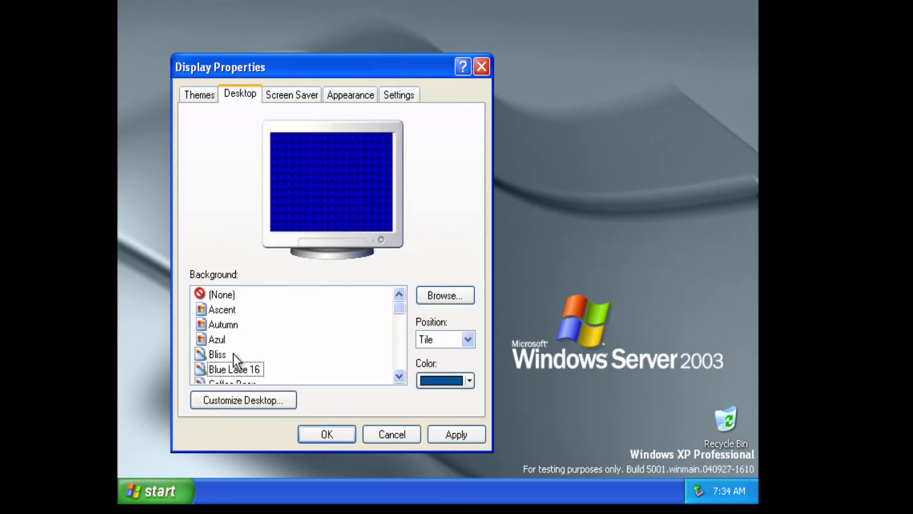
left_click(219, 354)
left_click(449, 439)
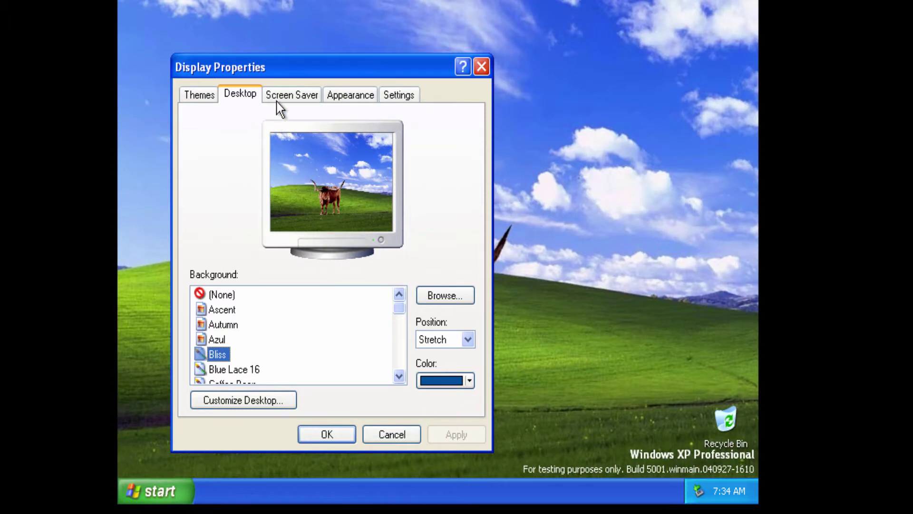
Check the screen saver list, keeping Windows XP, and view the Appearance settings.
left_click(278, 98)
left_click(312, 294)
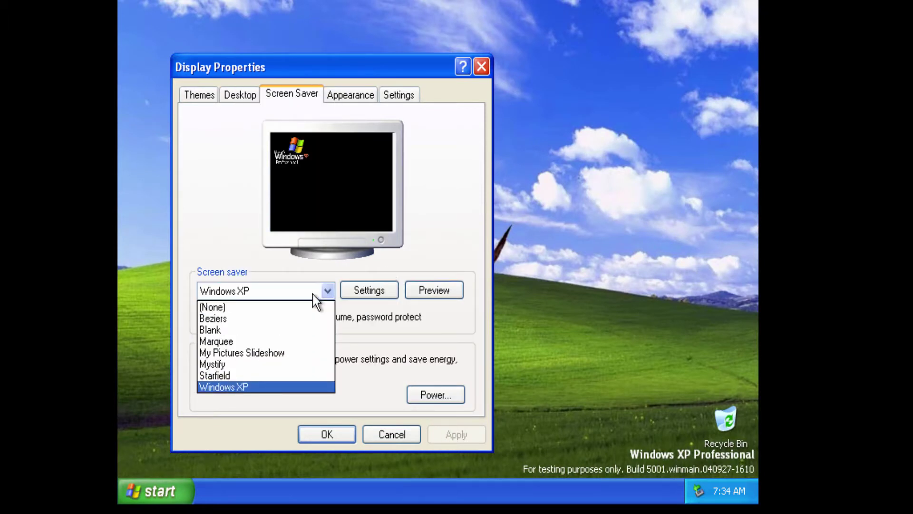
left_click(307, 216)
left_click(350, 96)
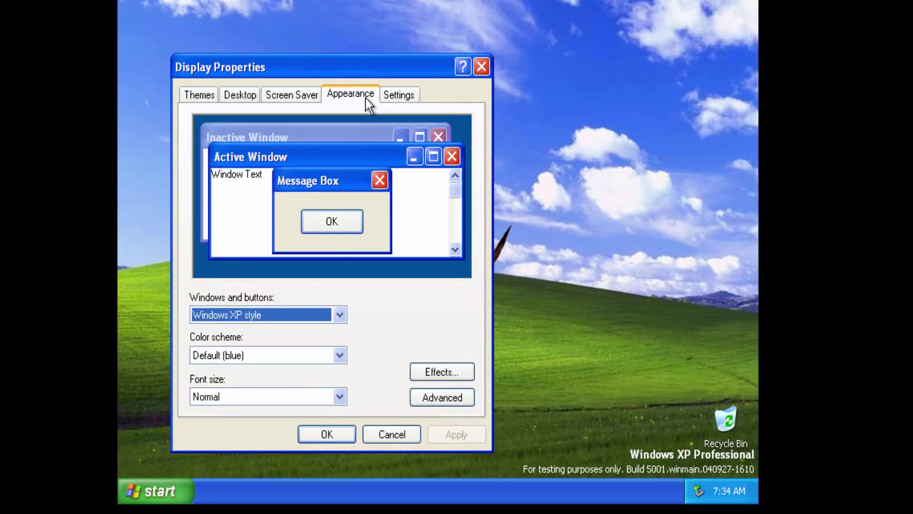
Set the screen resolution to 1152 by 864, keep it, and move the Recycle Bin bottom right.
left_click(398, 95)
left_click_drag(233, 343, 295, 342)
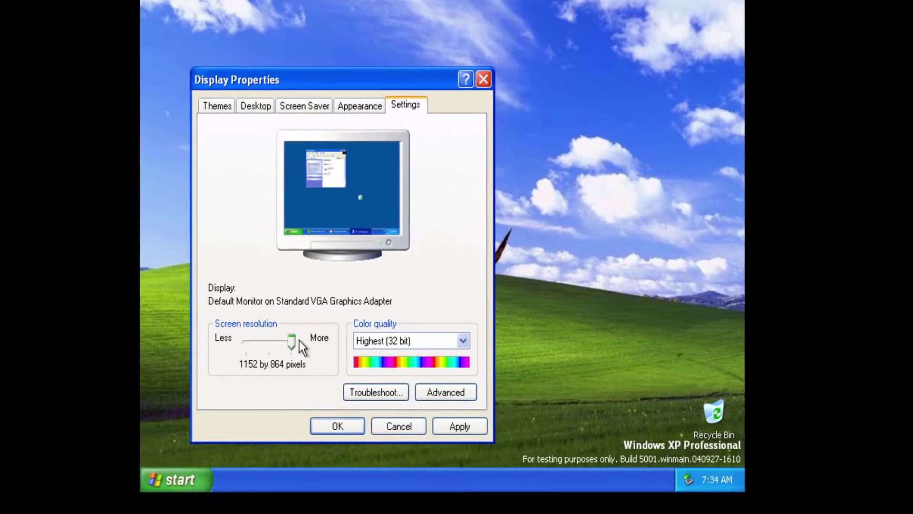
left_click(456, 434)
left_click(344, 184)
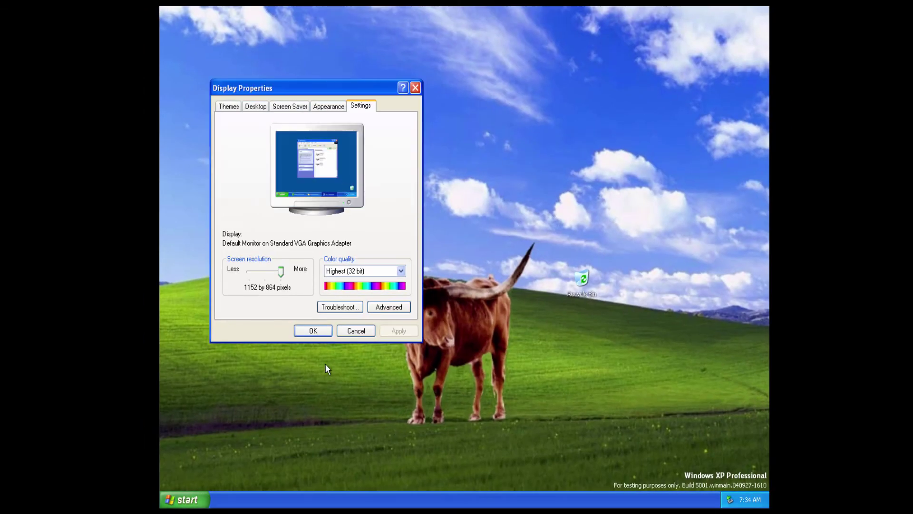
left_click(313, 331)
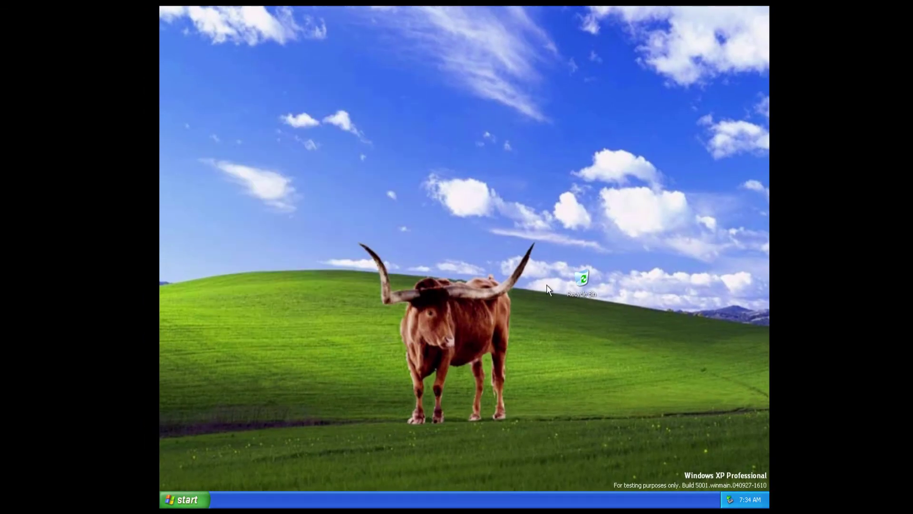
left_click_drag(754, 477, 753, 476)
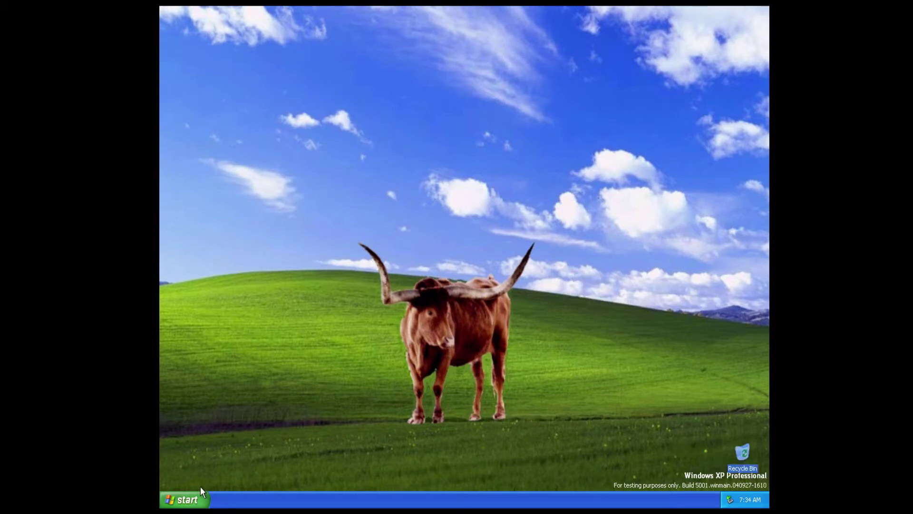
Open Control Panel, look at User Accounts, then reload the category page.
left_click(202, 494)
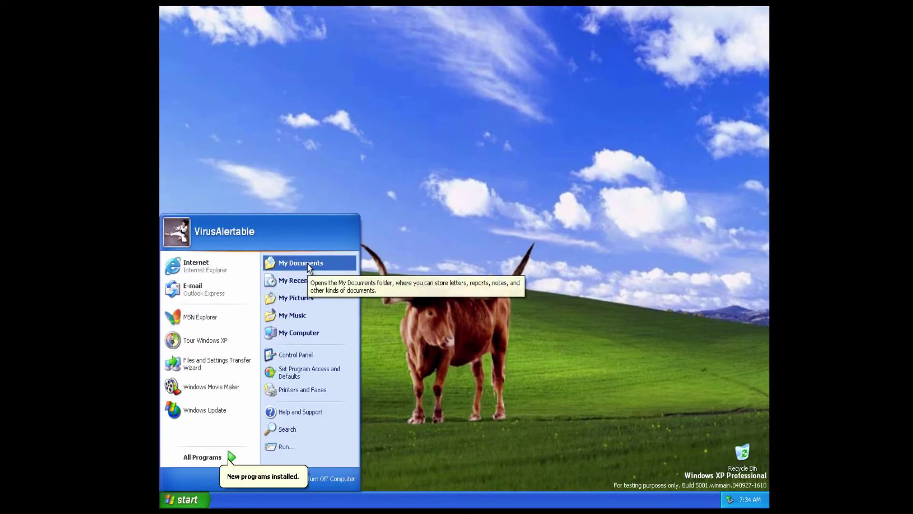
left_click(303, 353)
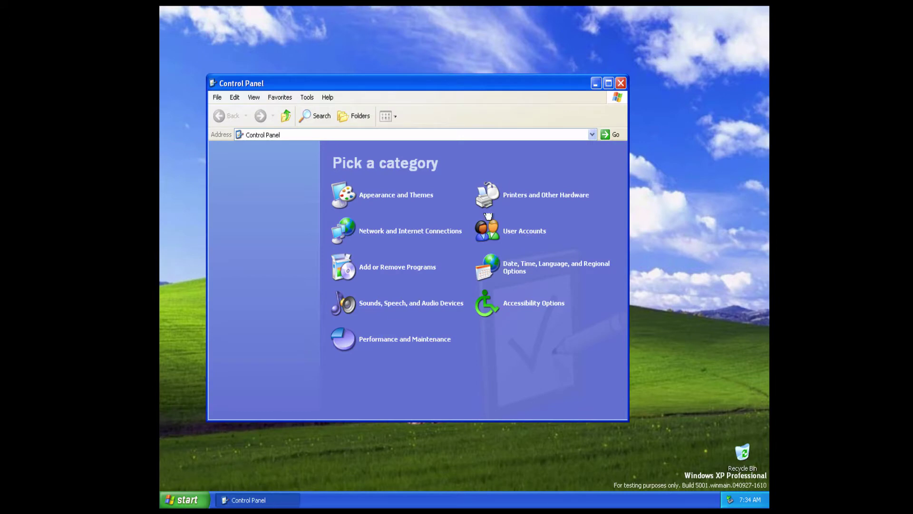
left_click(509, 231)
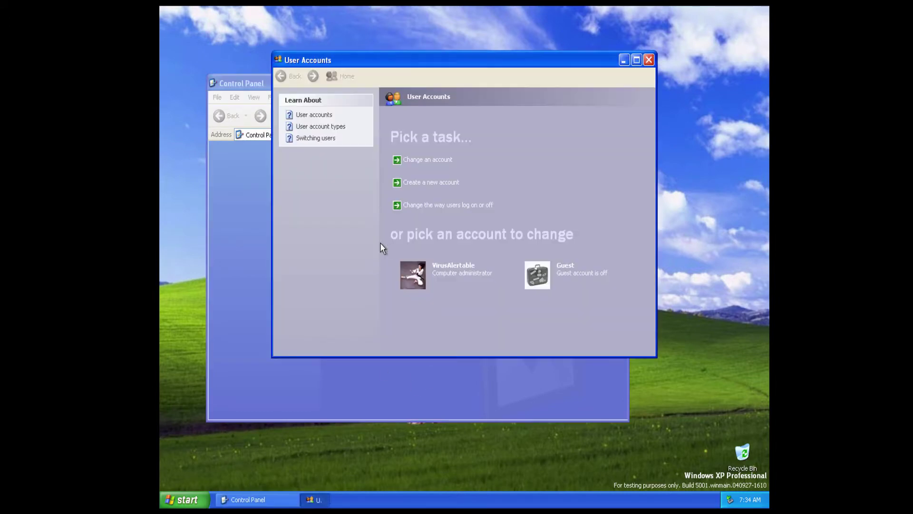
left_click(649, 60)
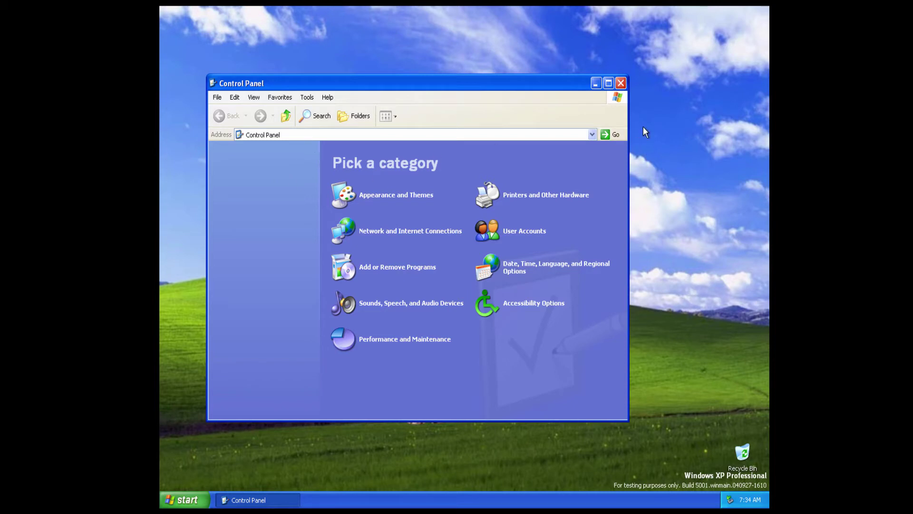
left_click(611, 134)
left_click(605, 134)
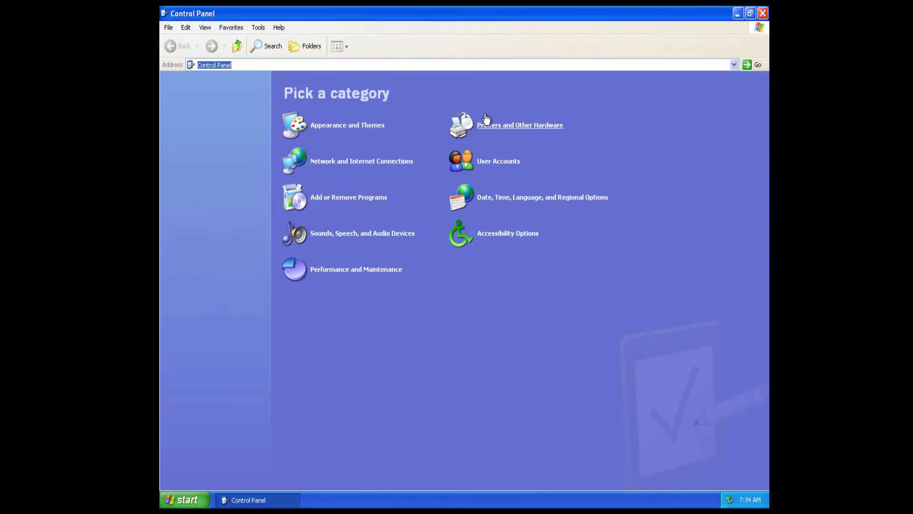
Switch to Classic View, try Portable Media Devices' compatibility check, then close its windows.
left_click(197, 106)
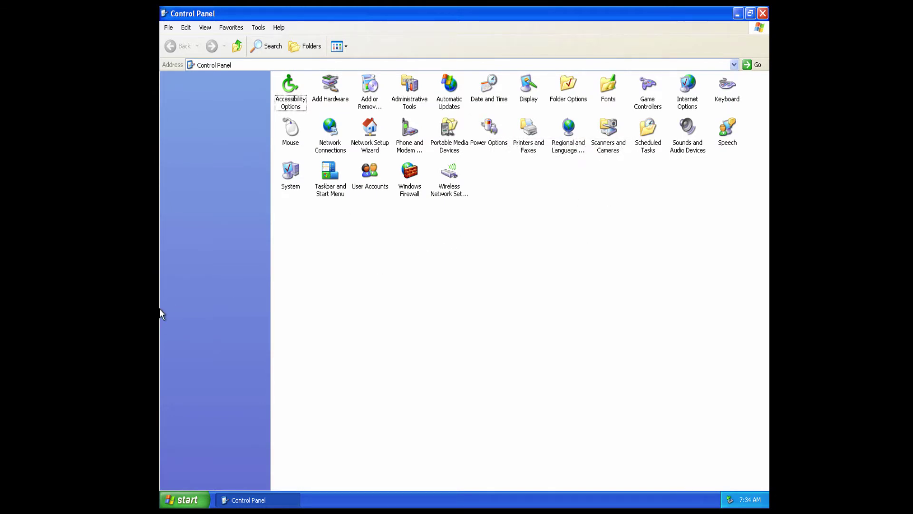
double_click(449, 130)
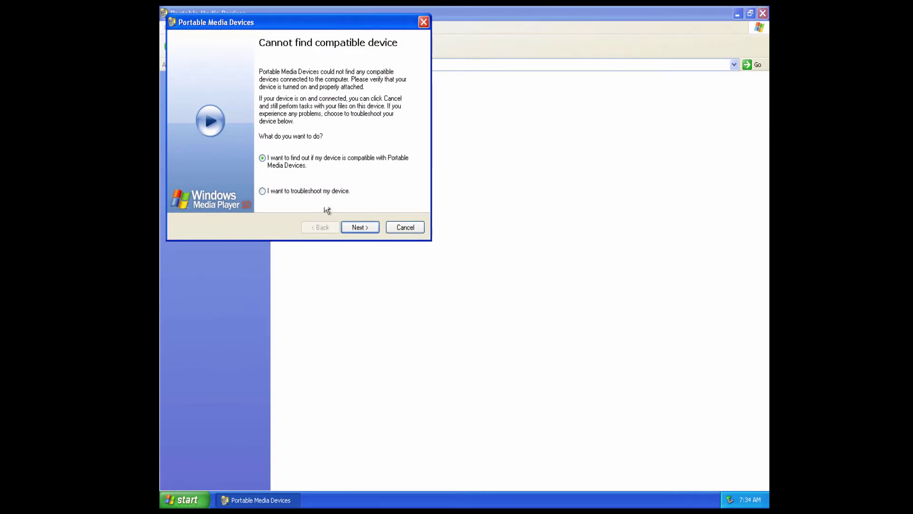
left_click(373, 227)
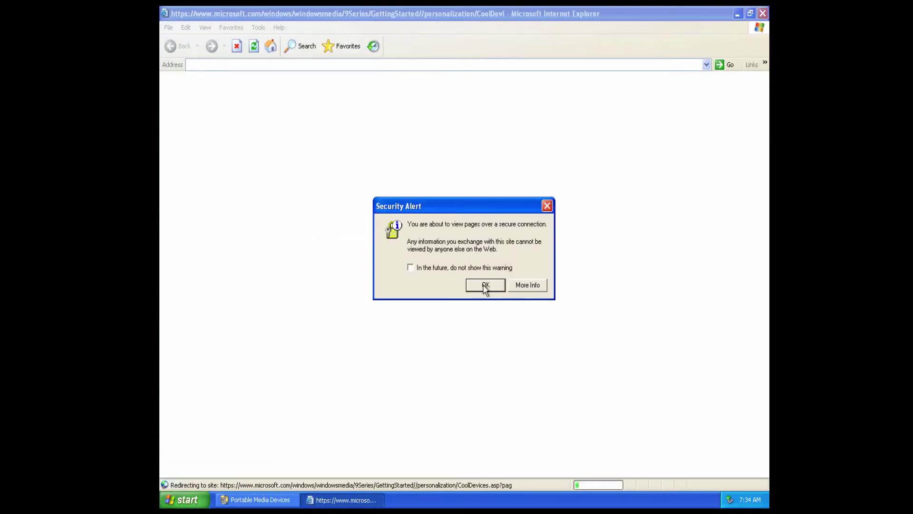
left_click(483, 284)
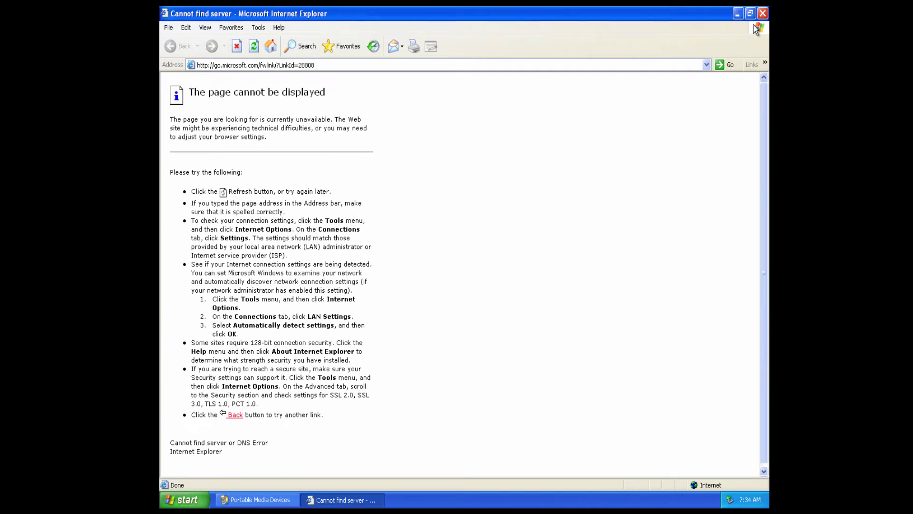
left_click(762, 14)
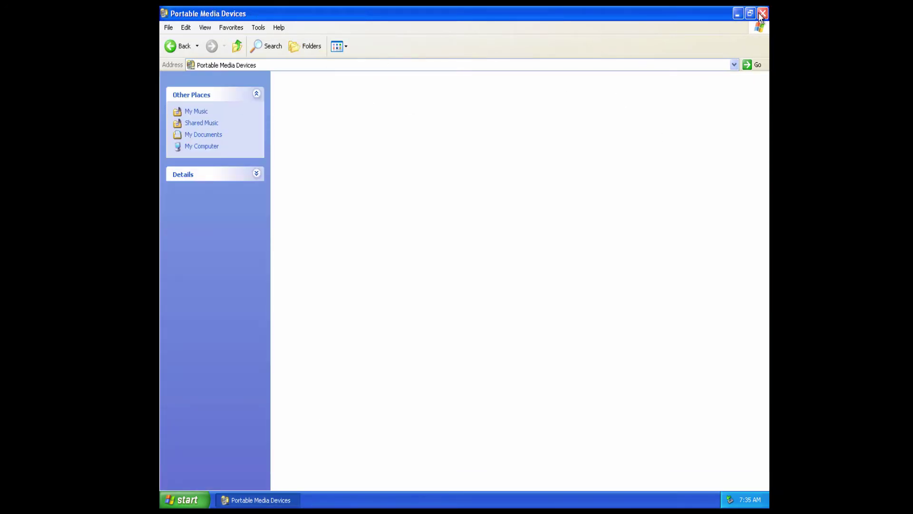
left_click(762, 14)
Launch Paint from All Programs > Accessories.
left_click(185, 500)
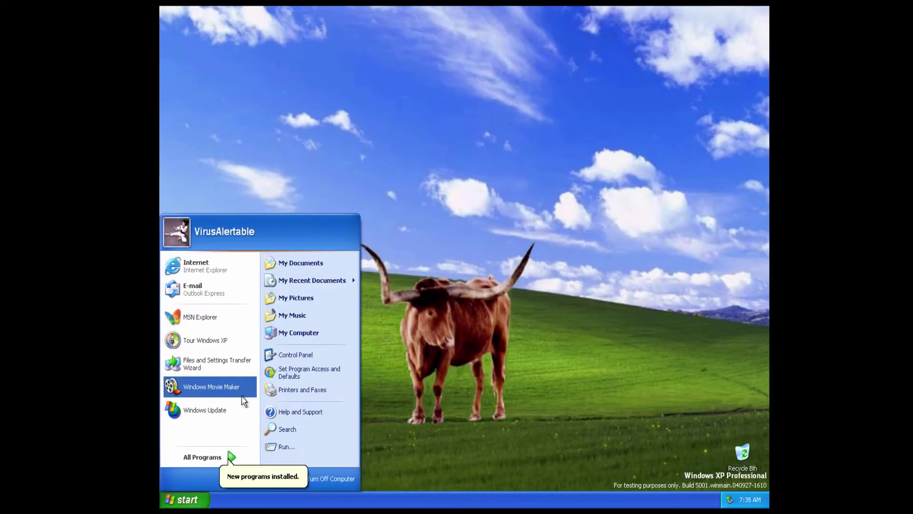
mouse_move(221, 460)
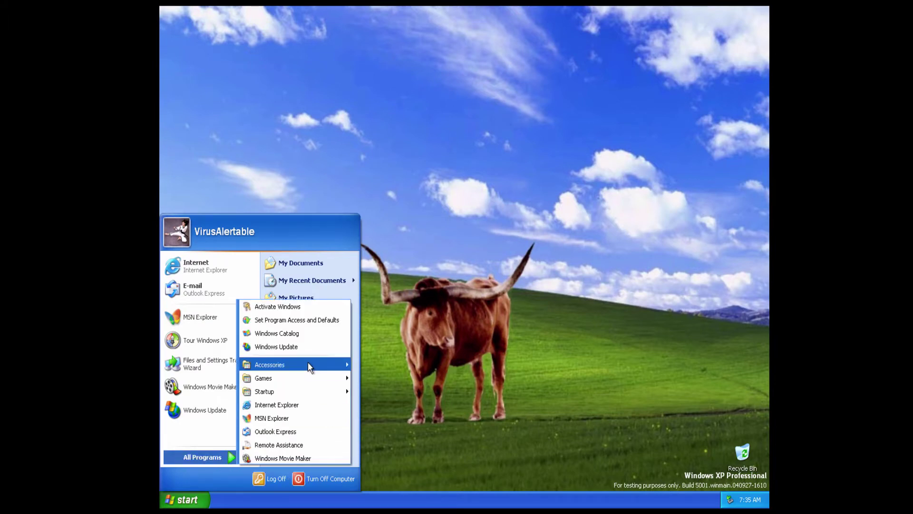
mouse_move(307, 362)
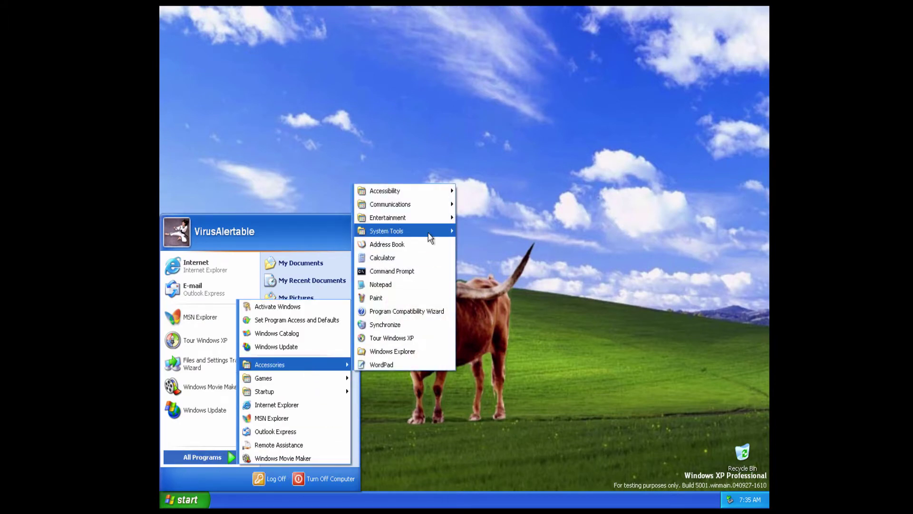
mouse_move(434, 238)
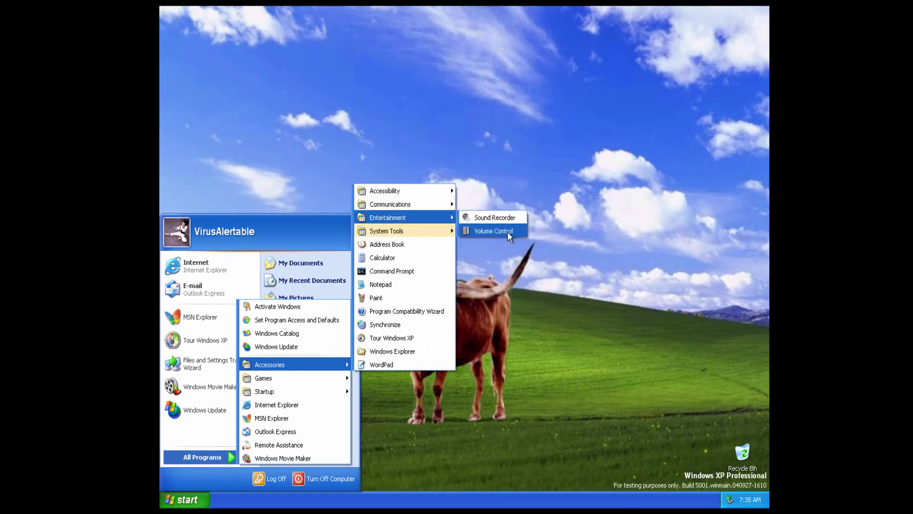
mouse_move(397, 204)
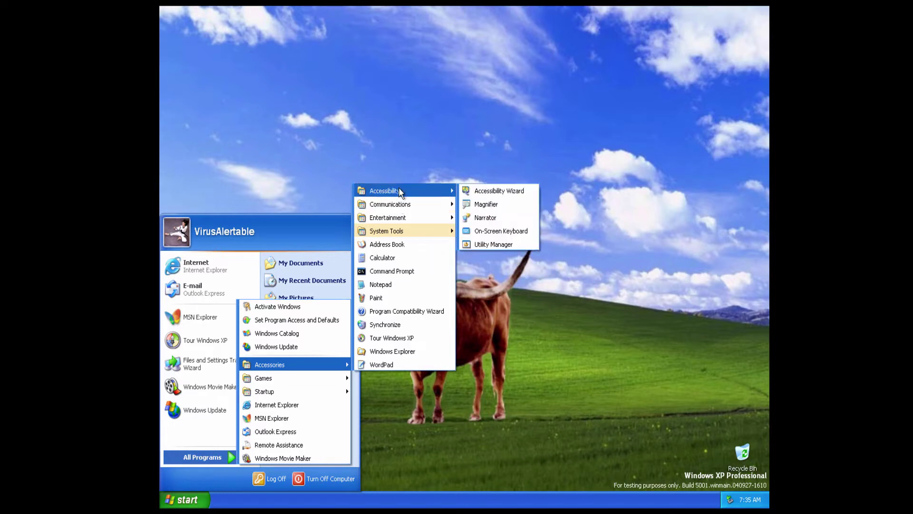
left_click(393, 303)
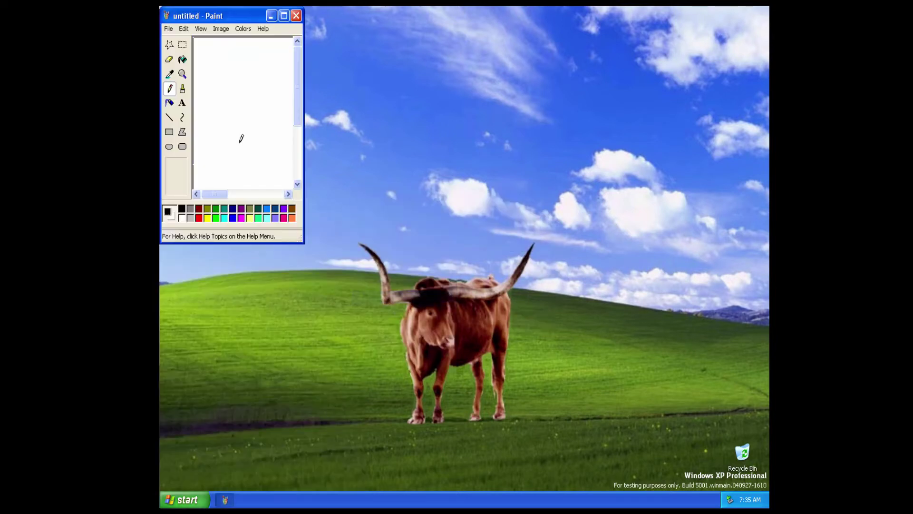
Draw a looping pencil stroke, then close Paint without saving.
mouse_move(215, 115)
left_mouse_down()
mouse_move(231, 151)
mouse_move(293, 168)
left_mouse_up()
left_click(465, 275)
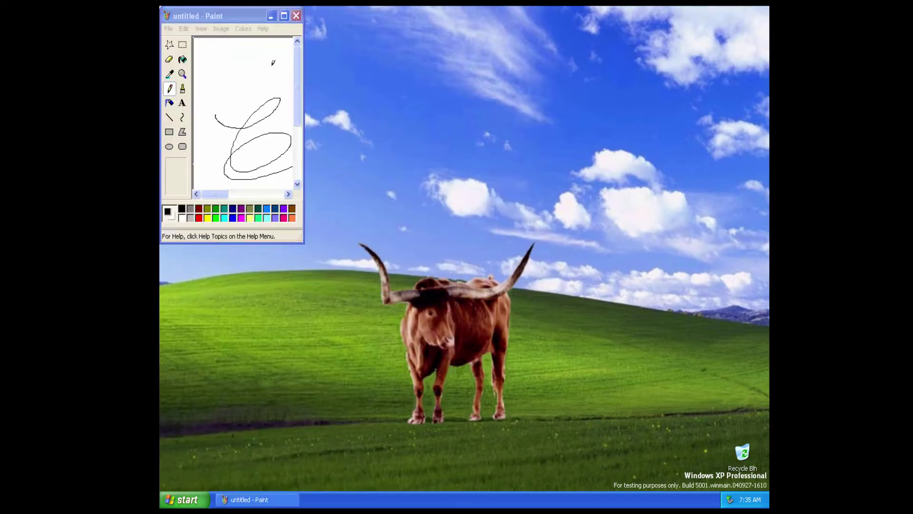
left_click(296, 16)
left_click(232, 147)
left_click(193, 500)
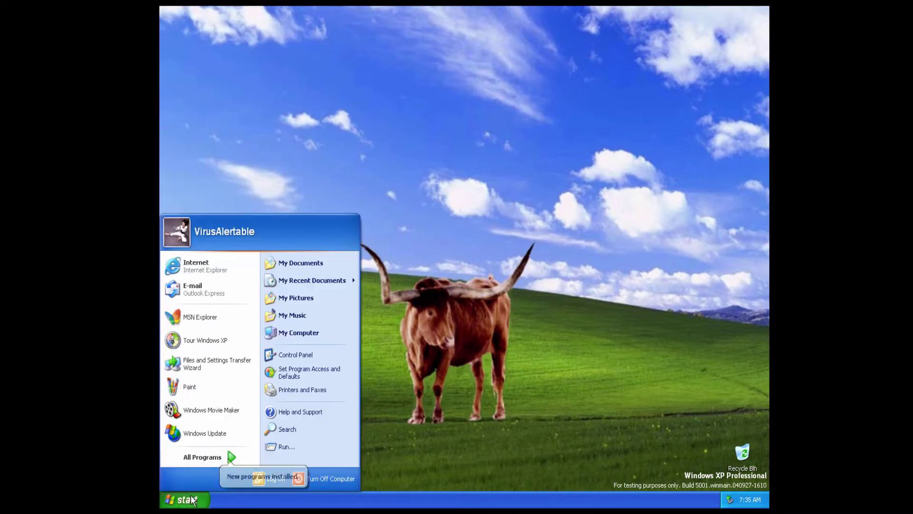
Start the animated Windows XP Tour, exit it, then show All Programs in the Start menu.
left_click(224, 340)
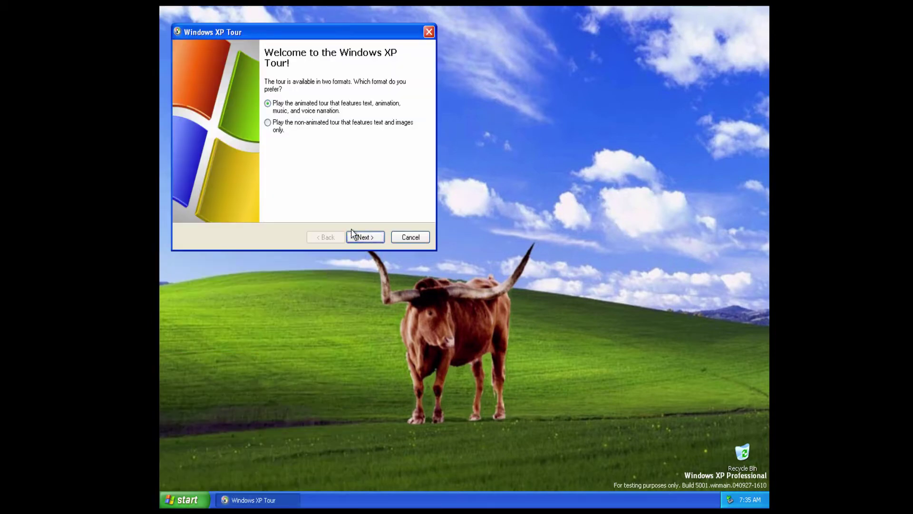
left_click(365, 237)
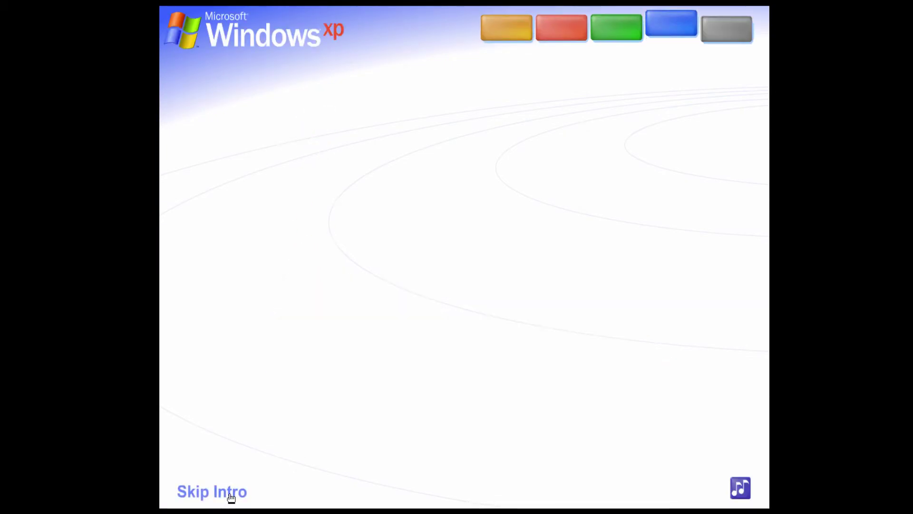
left_click(699, 494)
key("super")
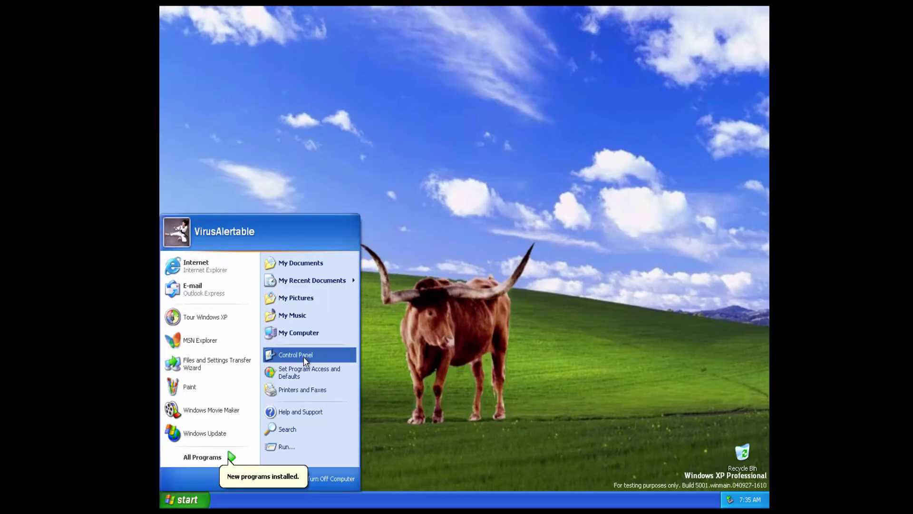
left_click(231, 457)
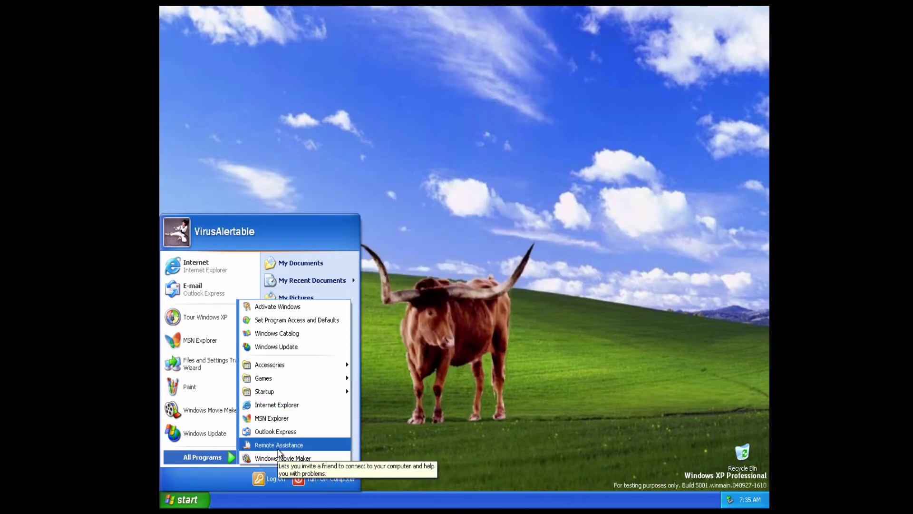
Launch MSN Explorer, agree to use it, and choose United States as the location.
left_click(271, 418)
left_click(492, 292)
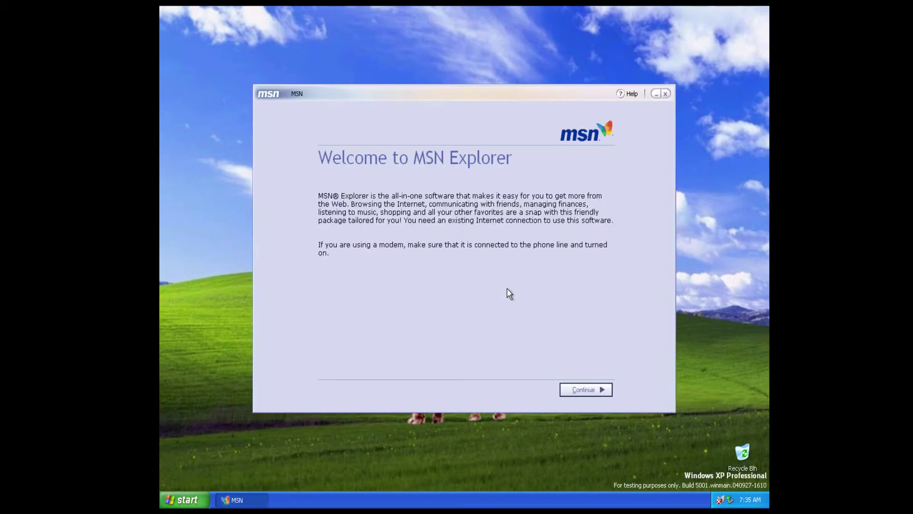
left_click(577, 388)
left_click(562, 214)
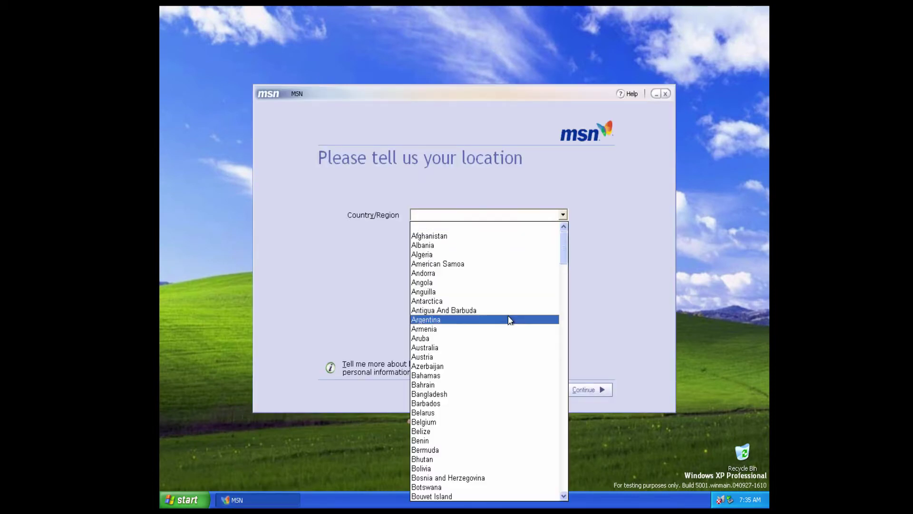
left_click_drag(564, 234, 552, 468)
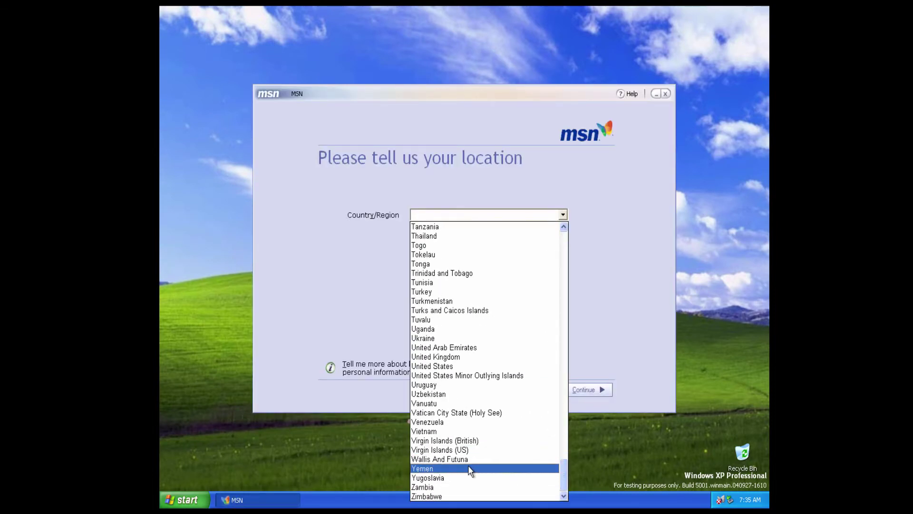
left_click(471, 366)
Answer that Internet access already exists without dial-up, let MSN connect, then minimize it.
left_click(598, 391)
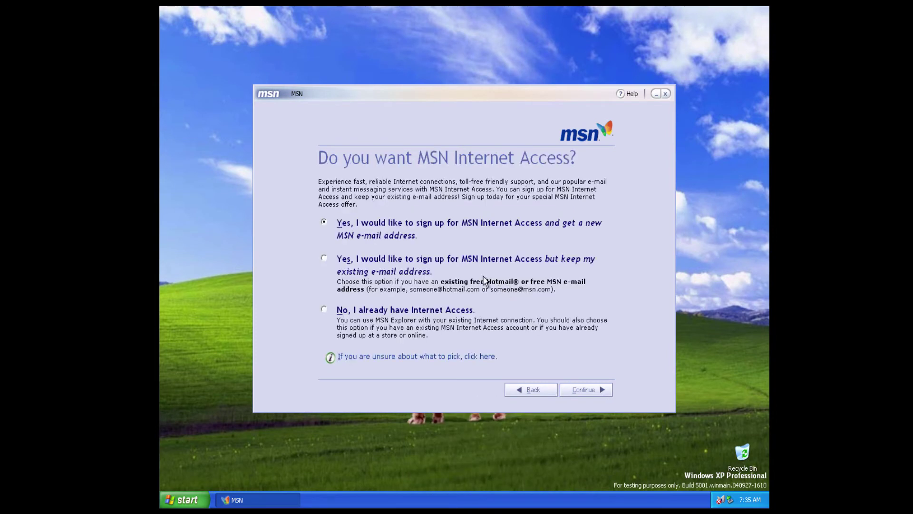
left_click(327, 315)
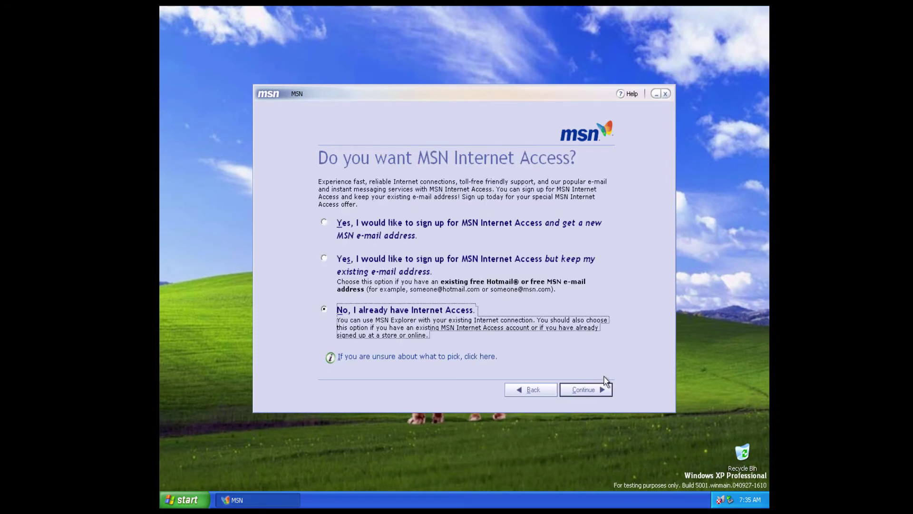
left_click(600, 392)
left_click(393, 310)
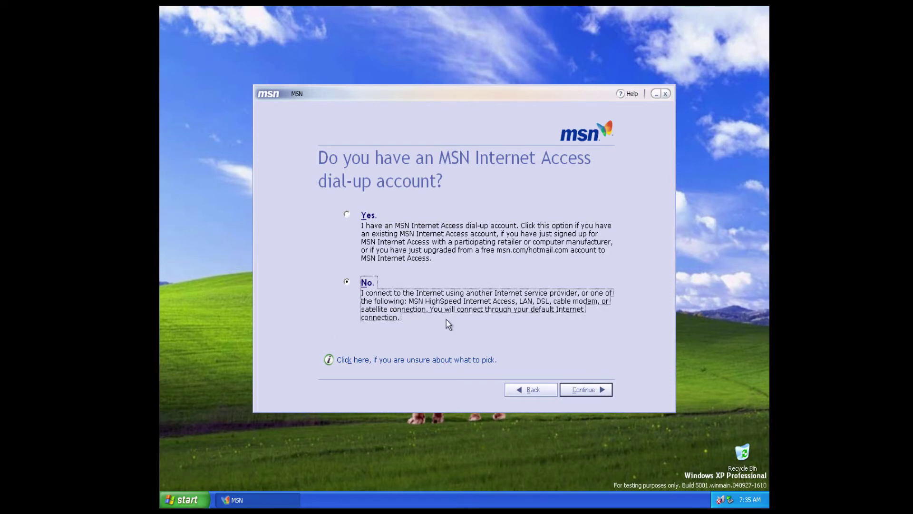
left_click(589, 387)
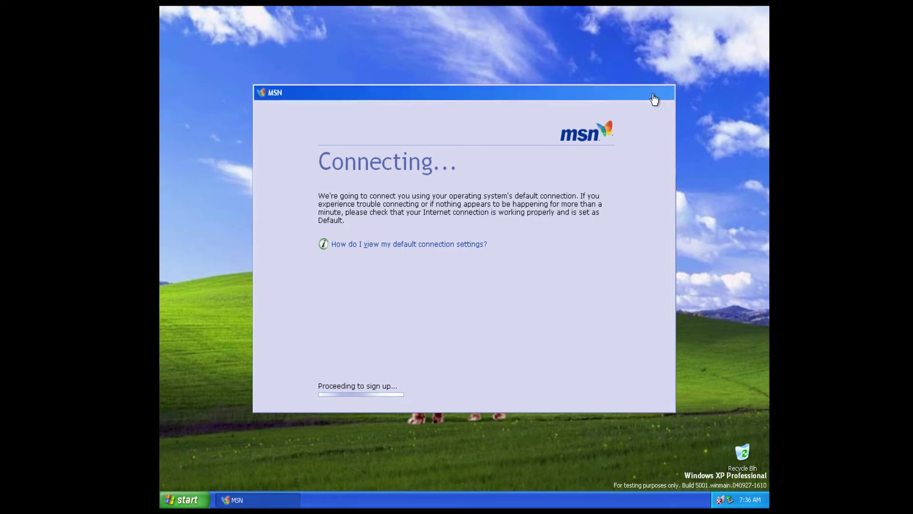
left_click(656, 94)
left_click(186, 504)
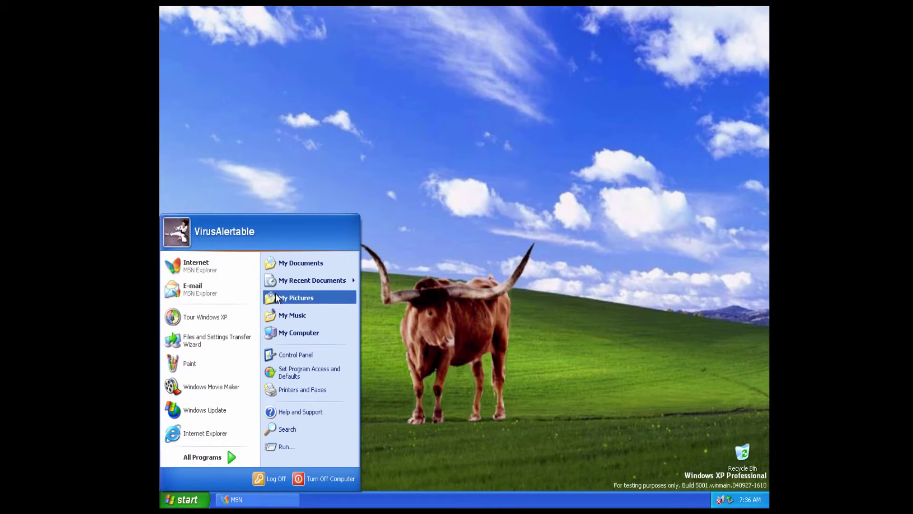
Inspect the Windows Explorer error report's data and technical details, then close them.
left_click(317, 299)
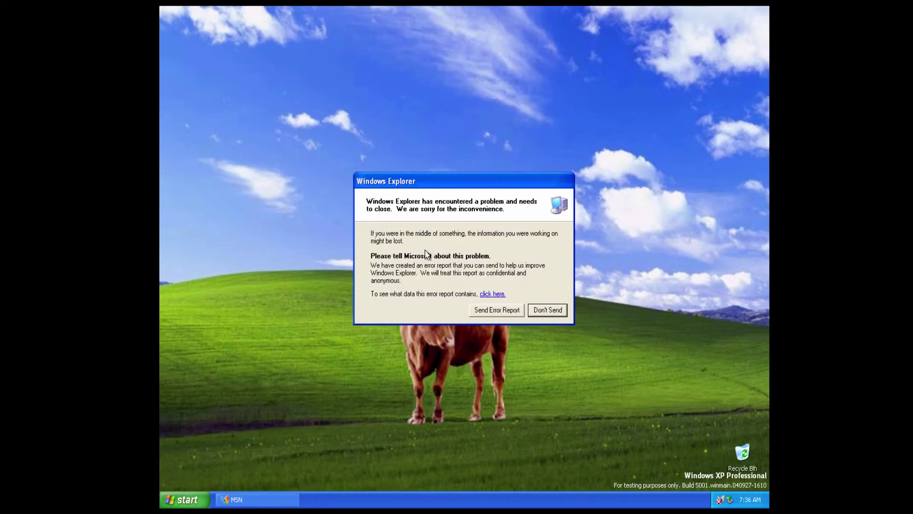
left_click(493, 293)
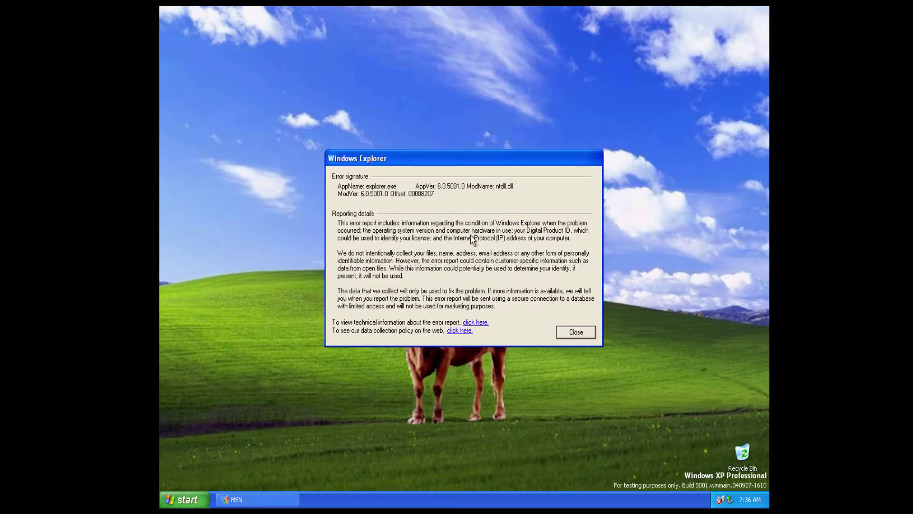
left_click(476, 323)
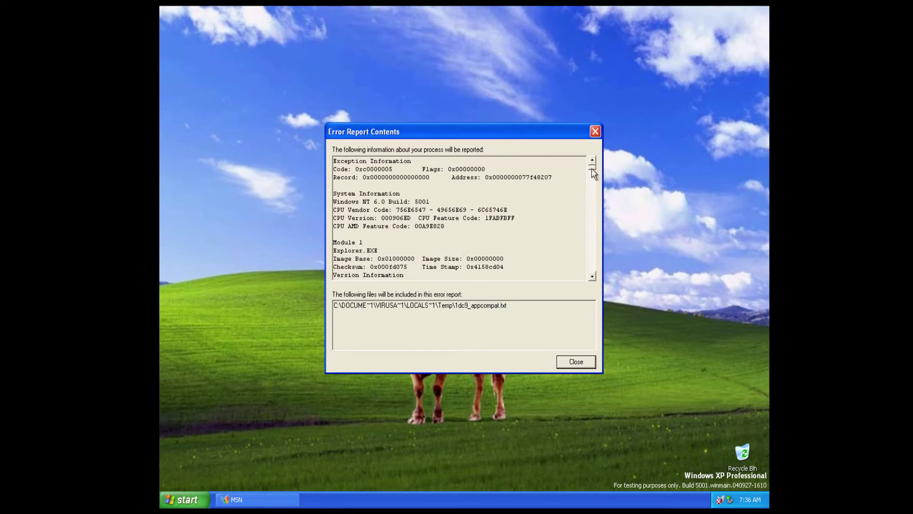
left_click_drag(593, 174, 595, 278)
left_click(577, 361)
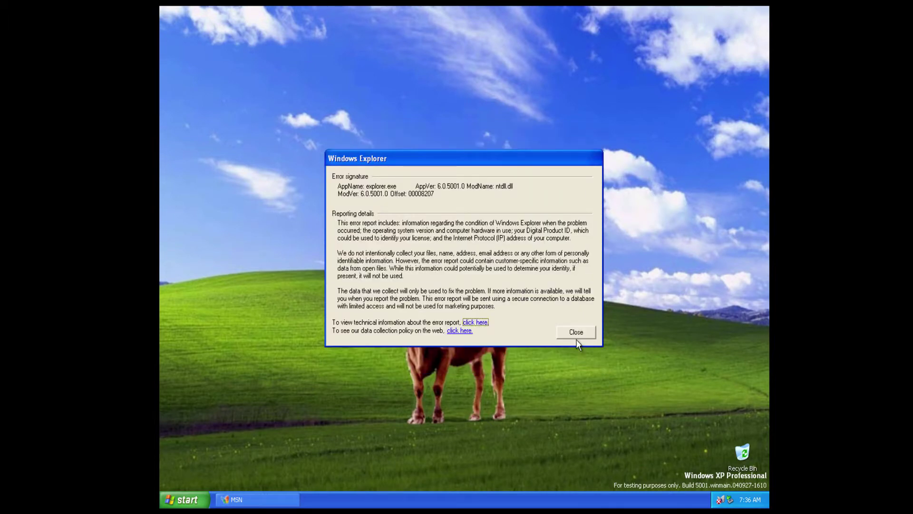
left_click(576, 337)
Send the error report, cancel its progress dialog, and check the Start menu.
left_click(517, 312)
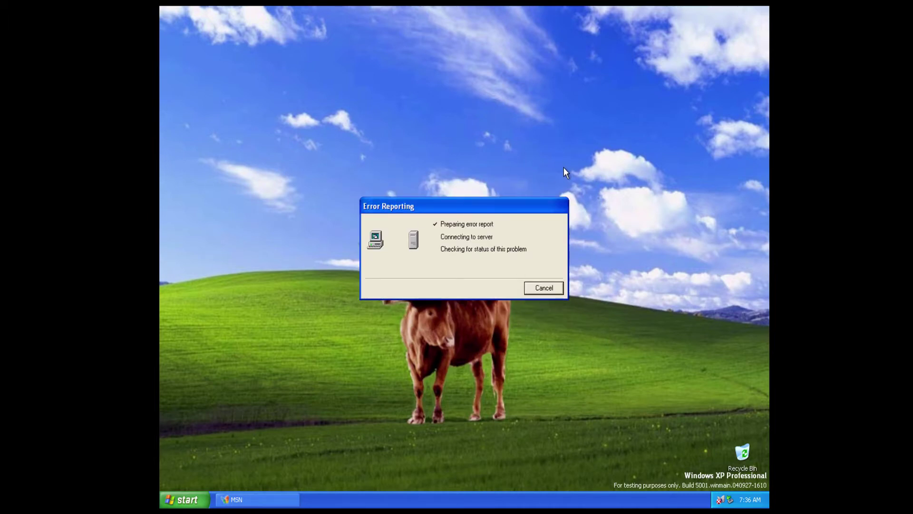
left_click(546, 290)
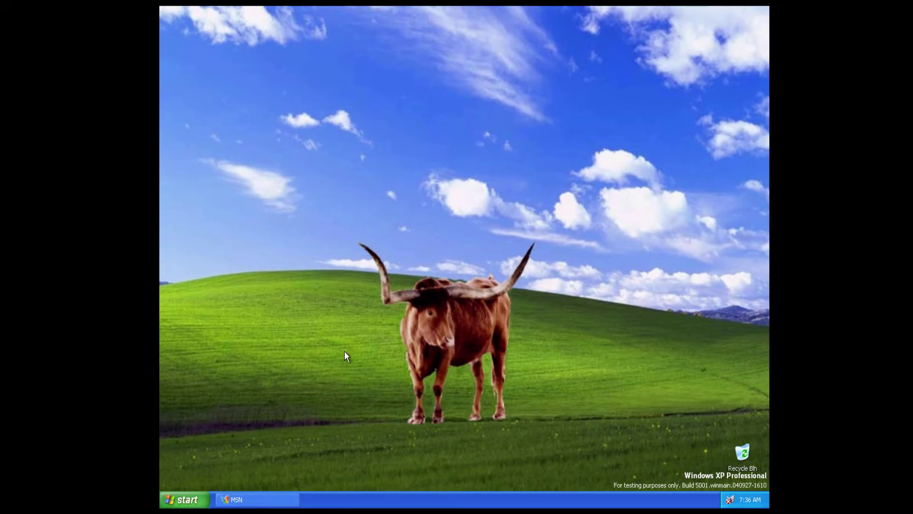
left_click(186, 500)
left_click(395, 255)
Launch MSN Explorer e-mail from the Start menu, dismiss the no-user message, and close it.
left_click(190, 499)
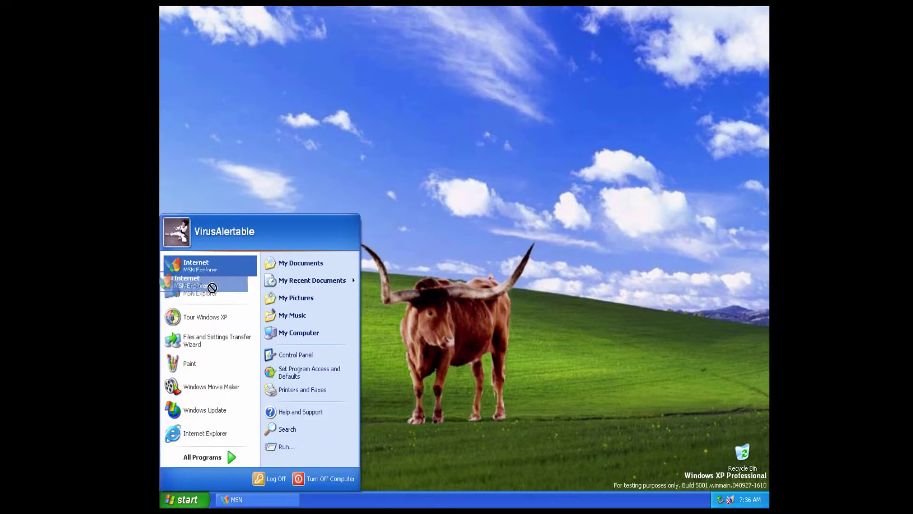
left_click(213, 302)
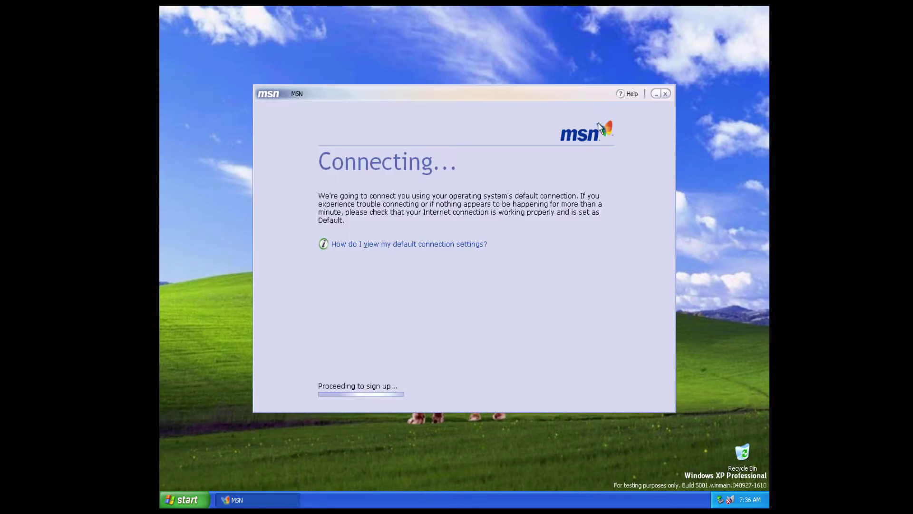
left_click(465, 284)
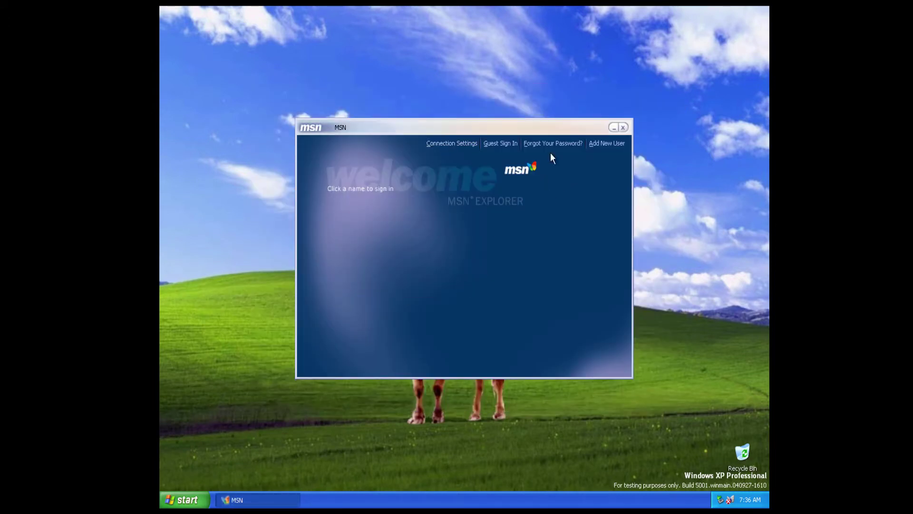
left_click(623, 127)
Open Windows Catalog from All Programs, accept the security alert, and close Internet Explorer.
left_click(185, 499)
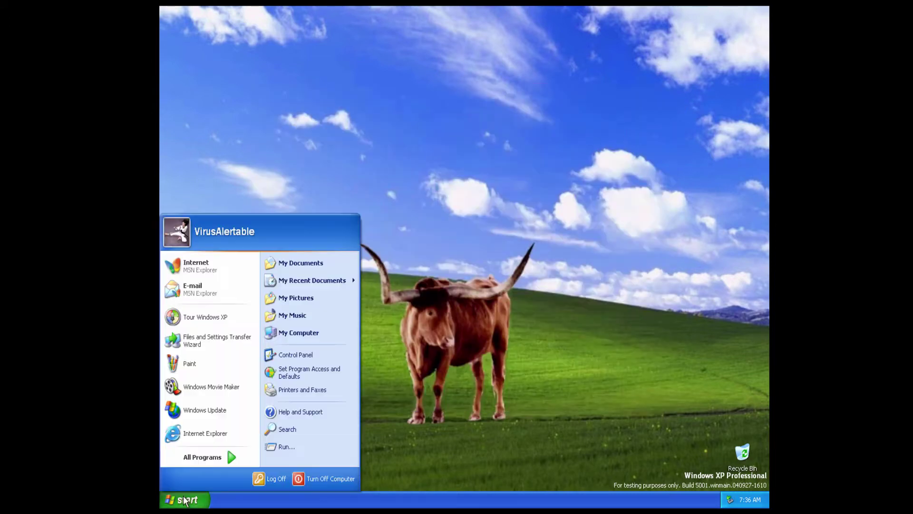
mouse_move(209, 465)
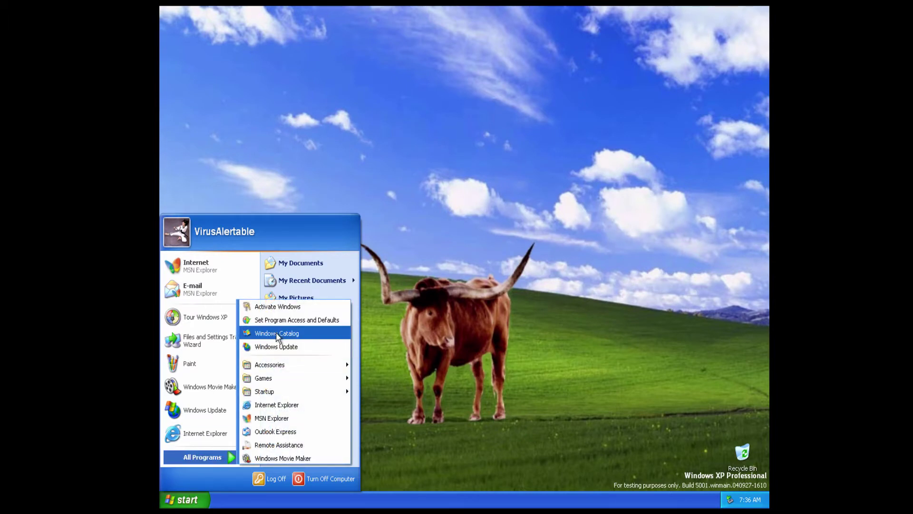
left_click(276, 332)
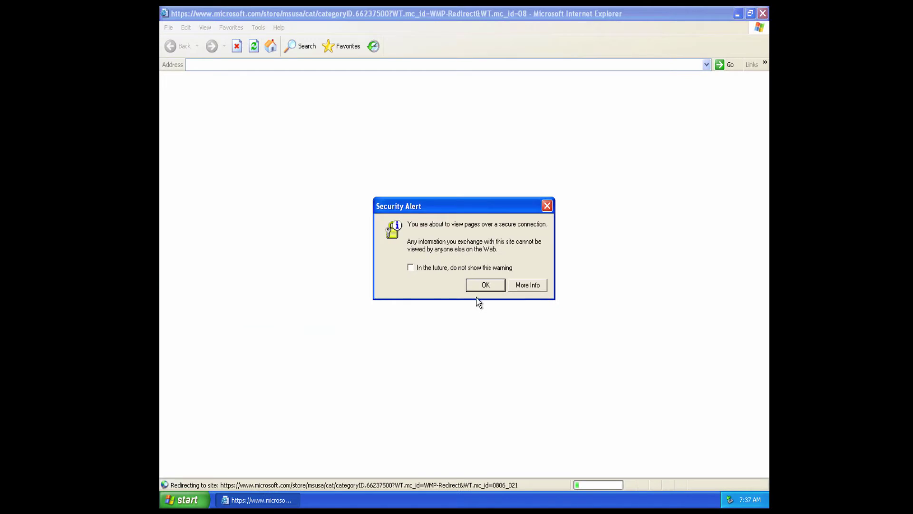
left_click(483, 285)
left_click_drag(209, 93, 332, 194)
left_click(511, 97)
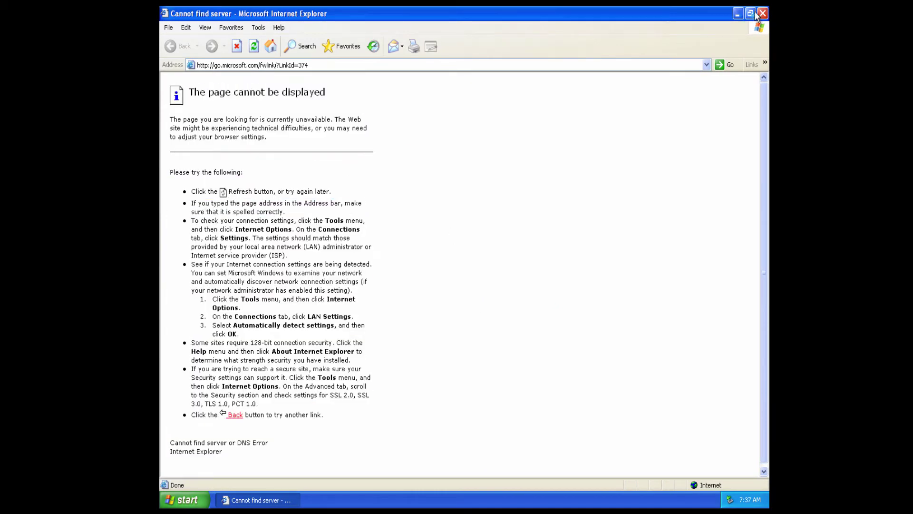
left_click(762, 13)
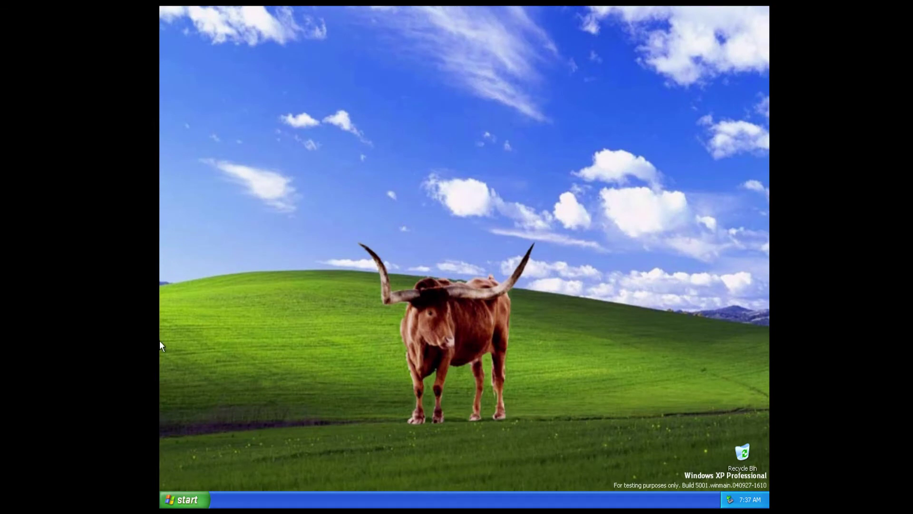
Bring up Log Off and cancel once, then log off the current user on the second try.
left_click(182, 503)
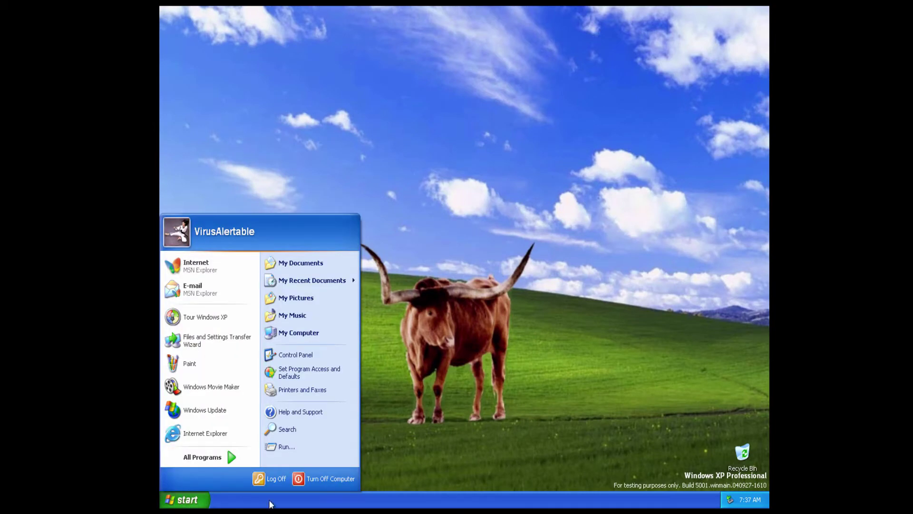
left_click(283, 481)
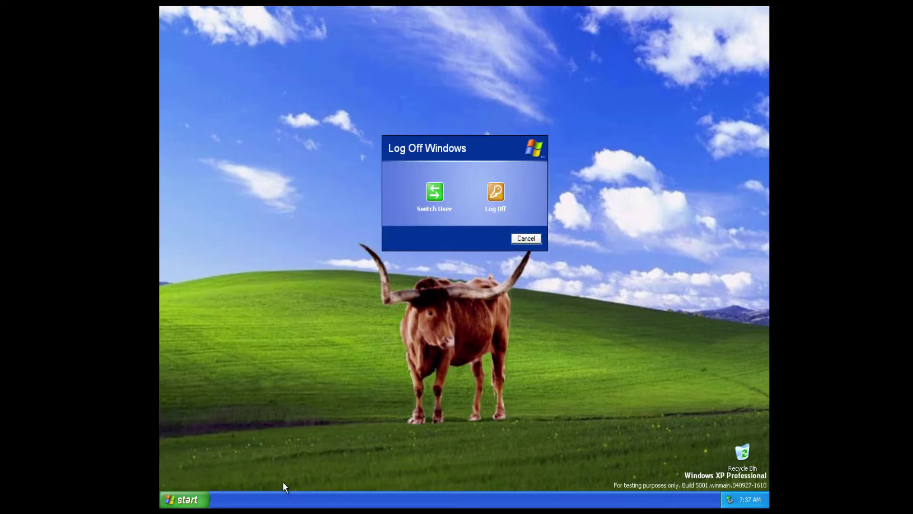
left_click(495, 191)
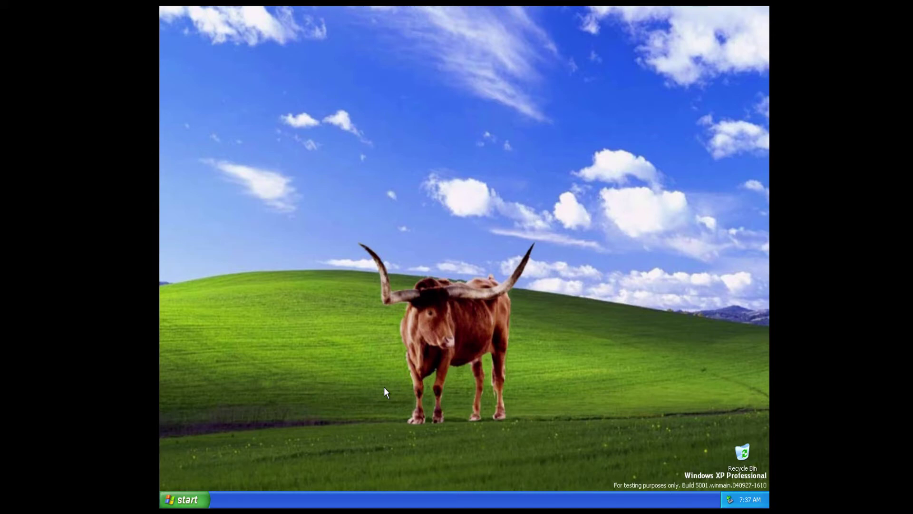
left_click(198, 497)
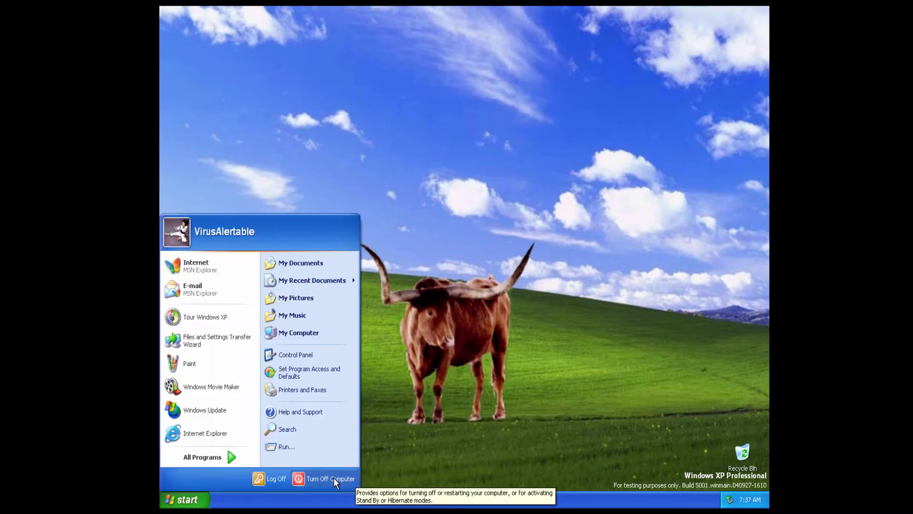
left_click(266, 477)
left_click(495, 192)
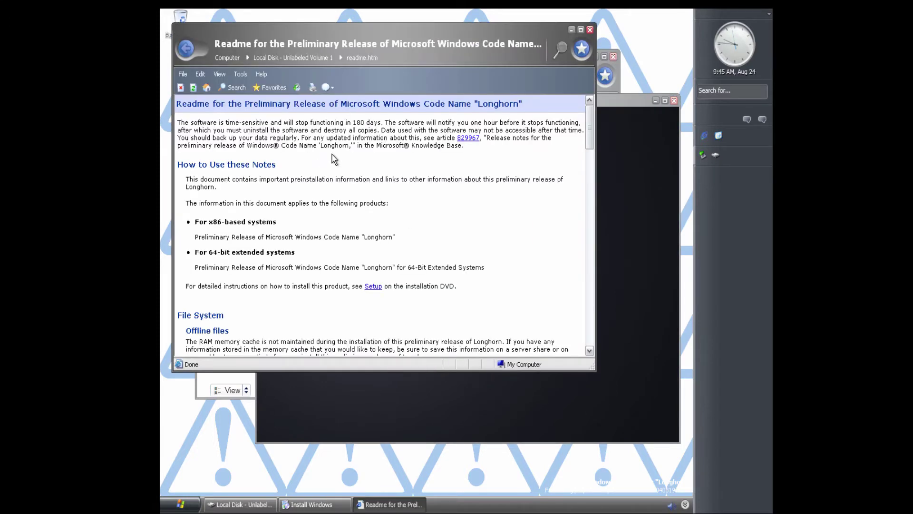
scroll(334, 160, "down", 2)
scroll(332, 152, "down", 2)
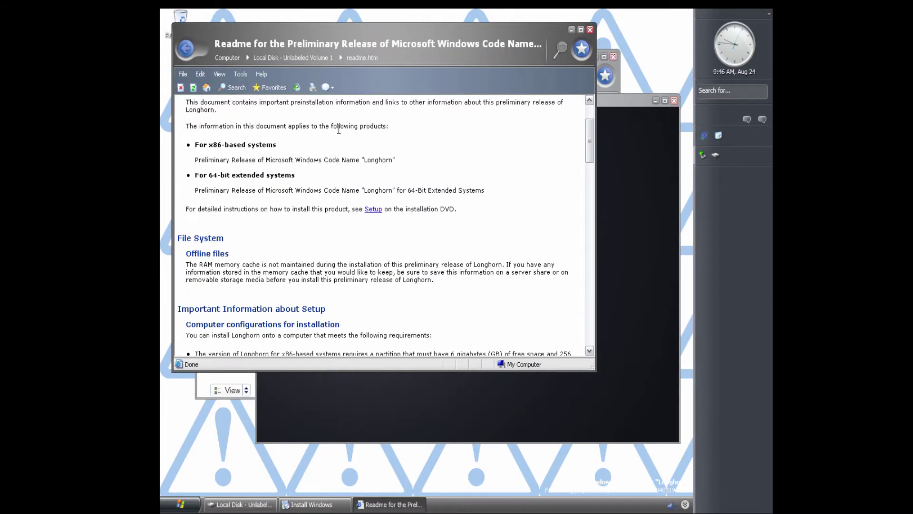
scroll(331, 152, "down", 2)
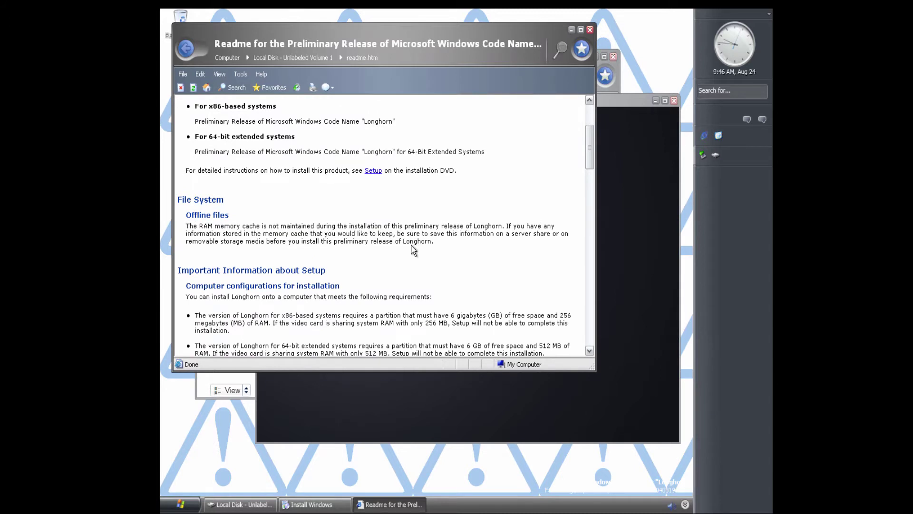
scroll(417, 245, "down", 2)
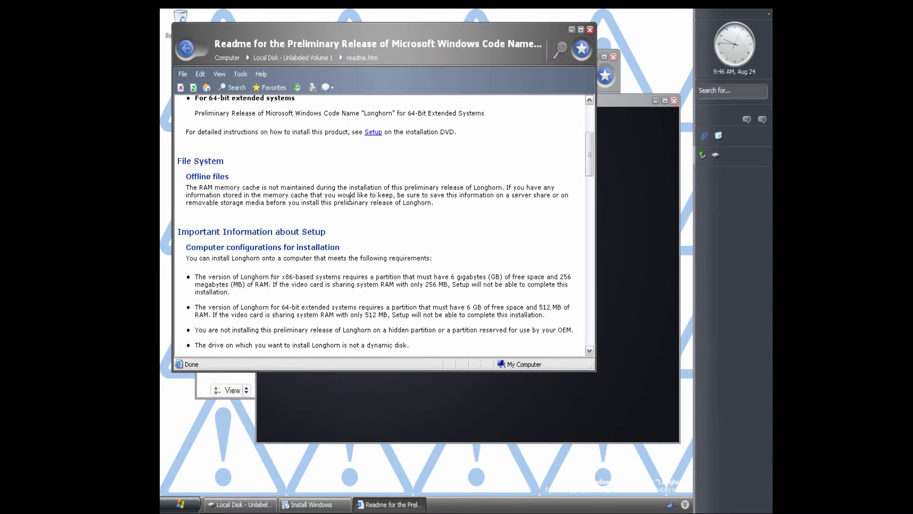
scroll(485, 206, "down", 6)
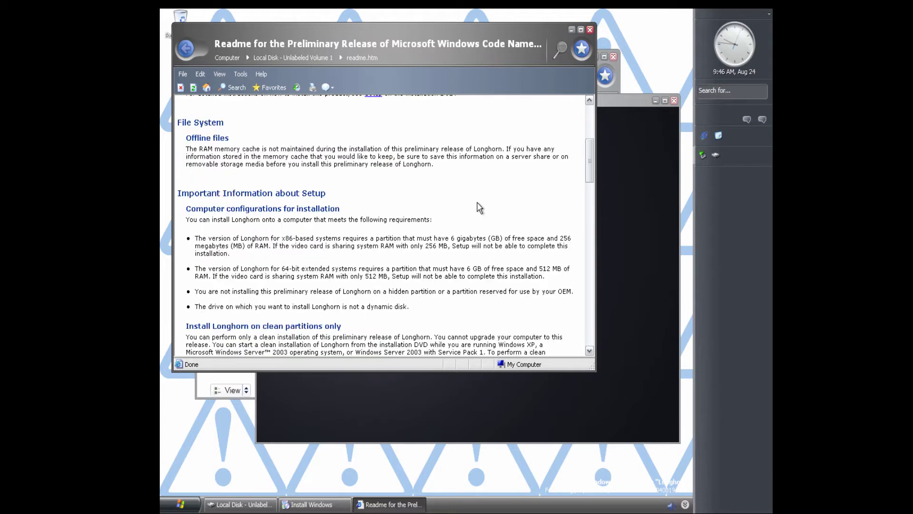
scroll(481, 198, "down", 1)
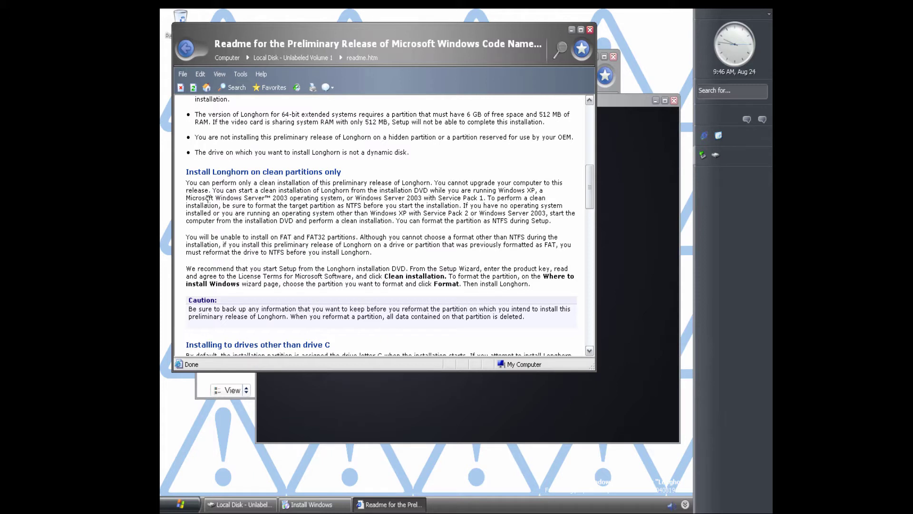
left_click_drag(211, 191, 404, 186)
left_click(410, 187)
Close the readme, start Longhorn setup, skip the product key and accept the license terms.
left_click(590, 29)
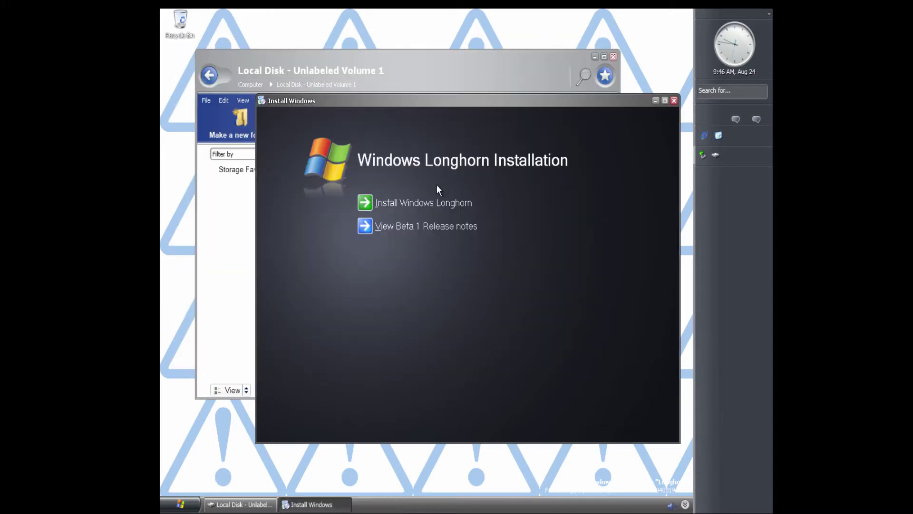
left_click(424, 200)
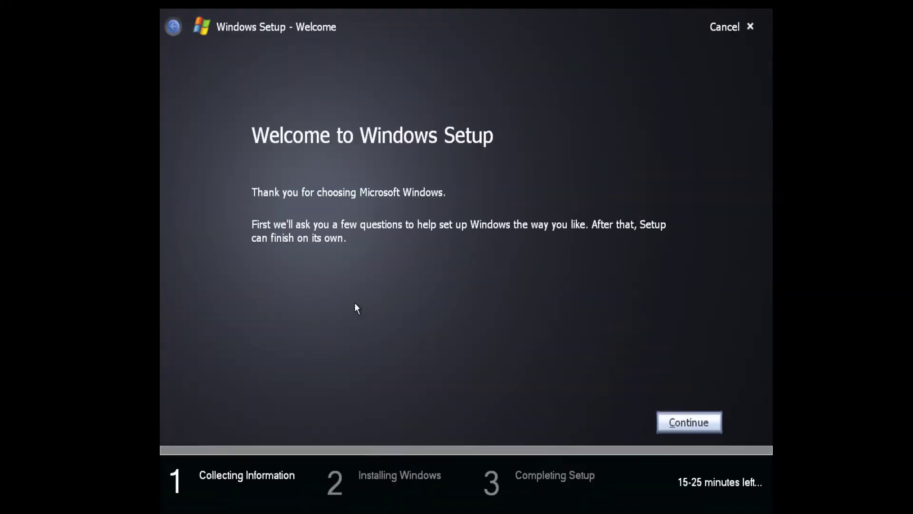
left_click(689, 422)
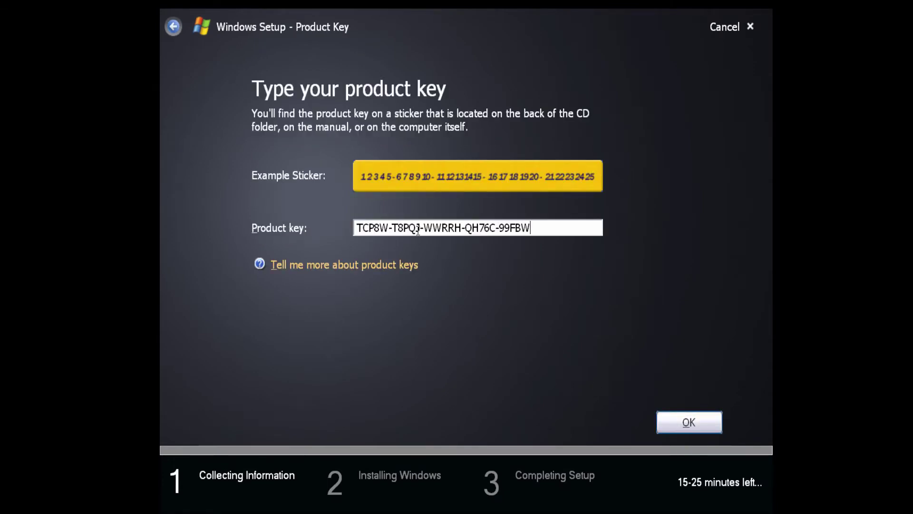
key("Return")
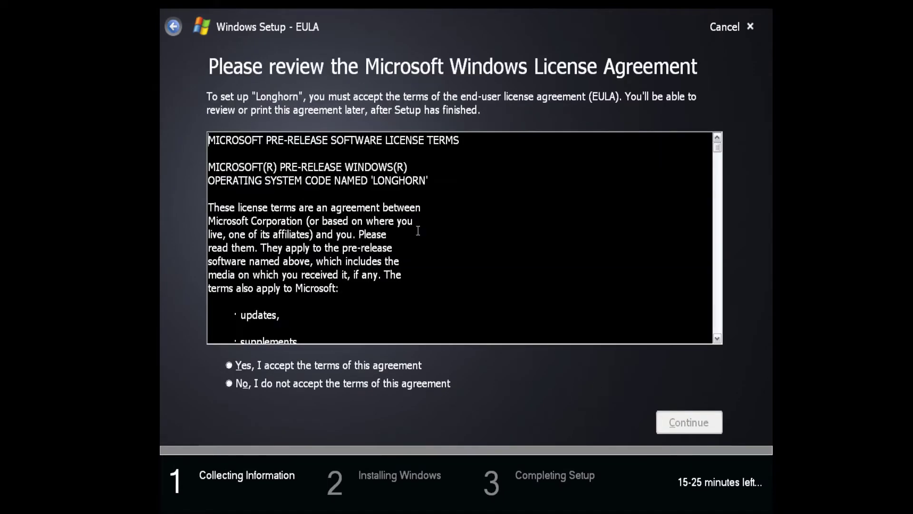
left_click(371, 367)
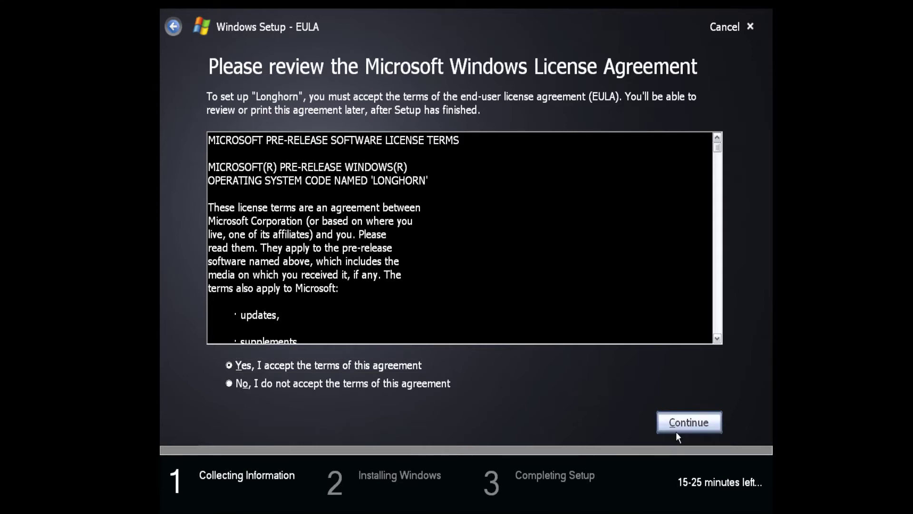
left_click(675, 428)
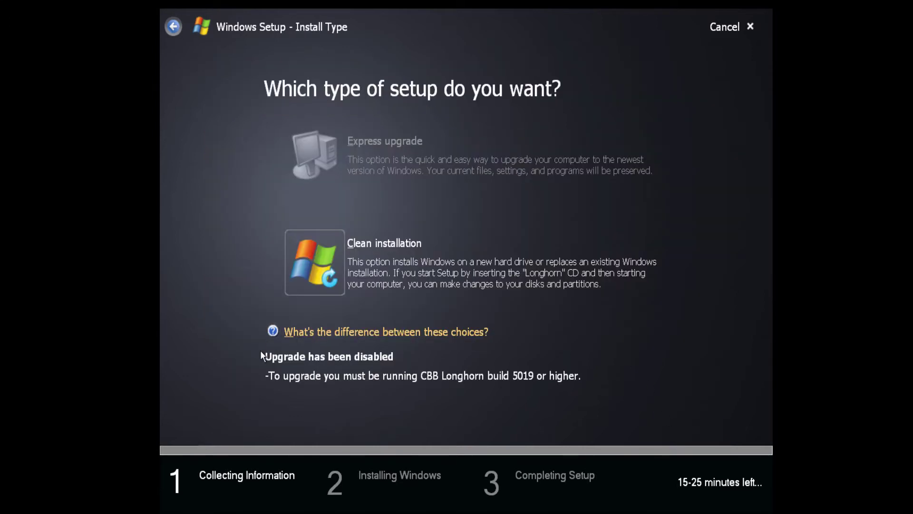
Choose a clean installation on Partition 1 (C:) and start installing with default settings.
left_click(324, 285)
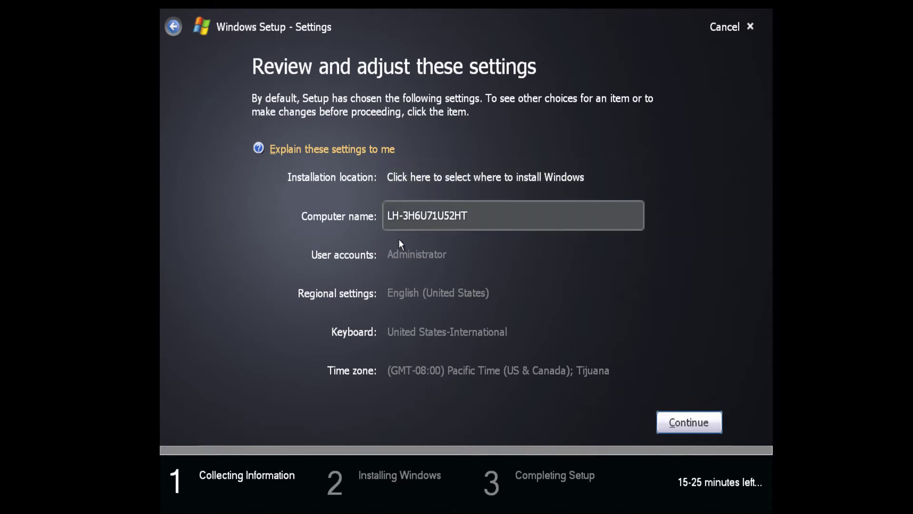
left_click(434, 179)
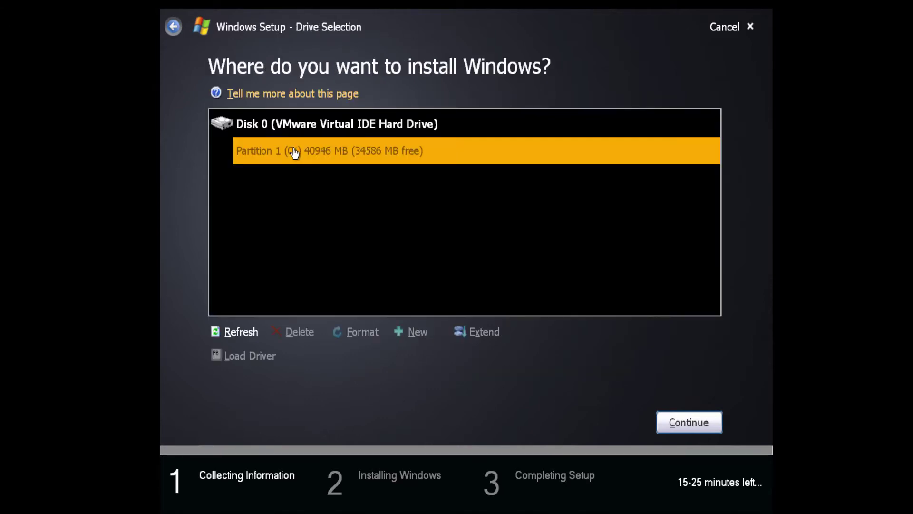
left_click(349, 149)
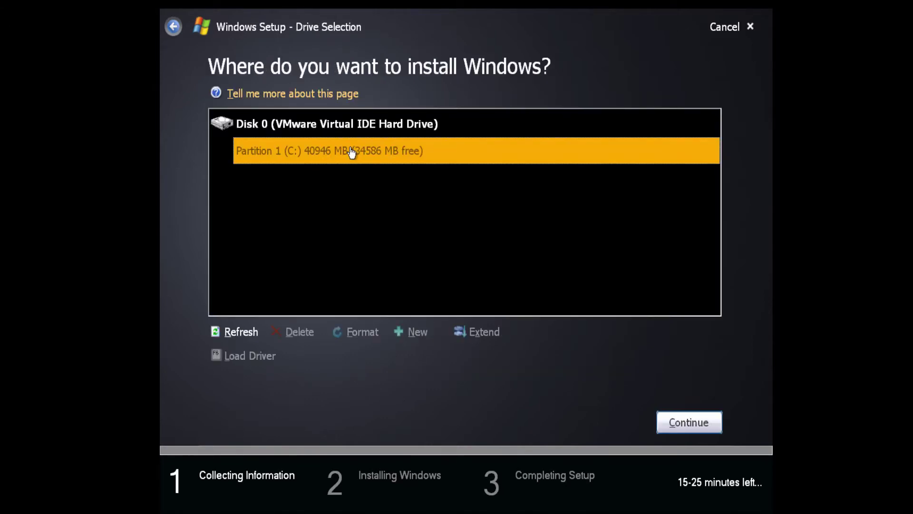
left_click(689, 423)
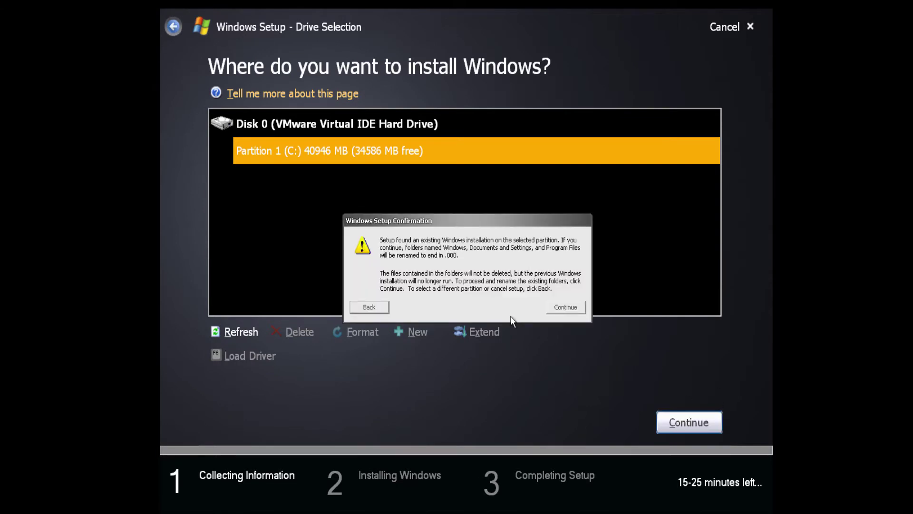
left_click(566, 311)
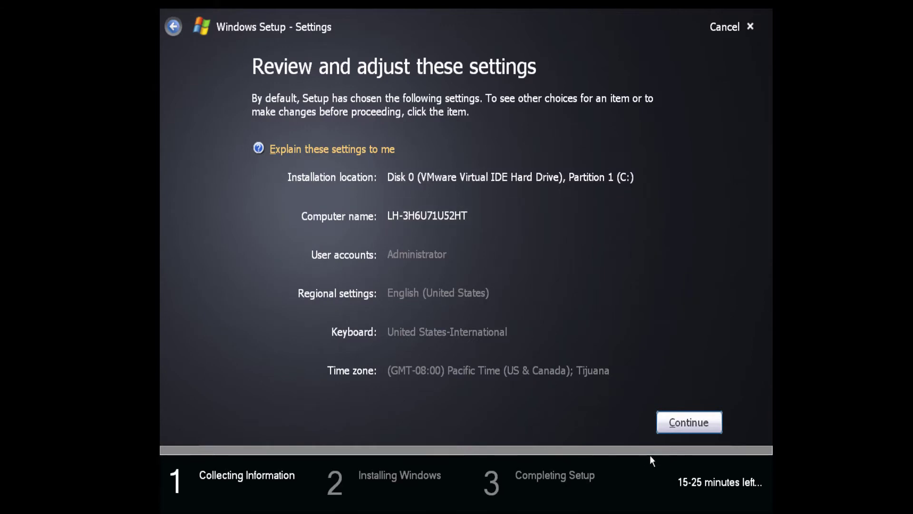
left_click(685, 421)
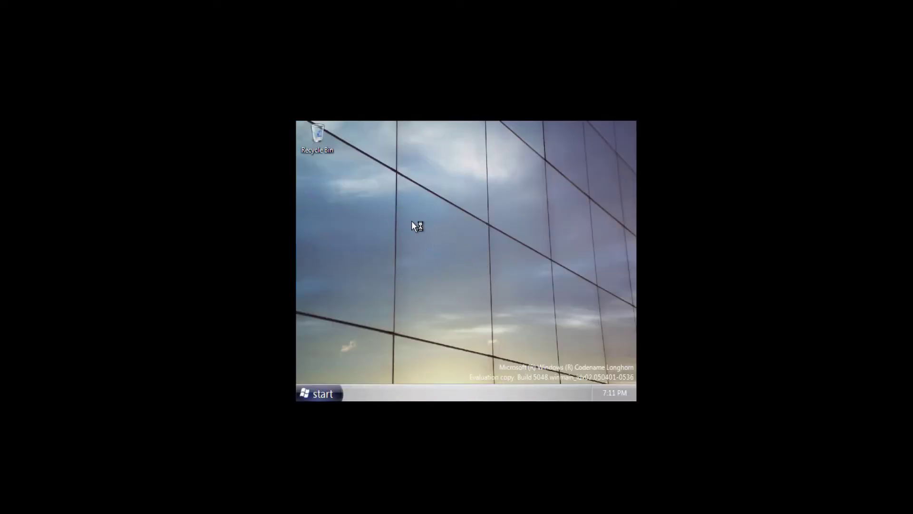
Set the display to 1152 by 864 with 32-bit colour, keep it, then press Ctrl+Alt+Del.
right_click(428, 266)
left_click(445, 349)
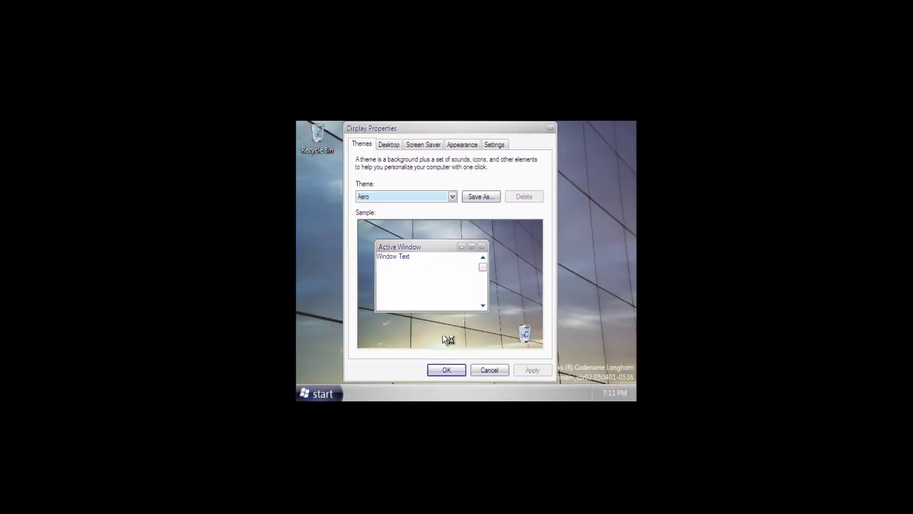
left_click(465, 143)
left_click(494, 145)
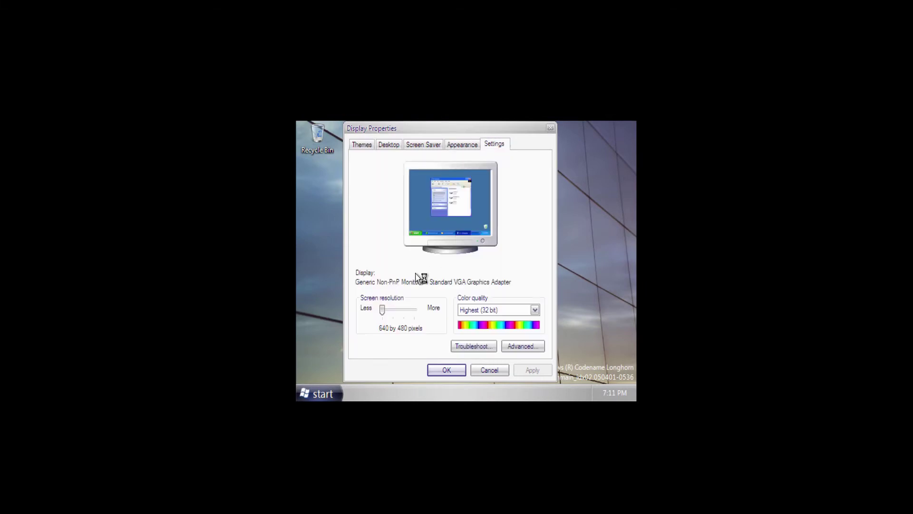
left_click_drag(383, 310, 442, 314)
left_click(490, 310)
left_click(485, 328)
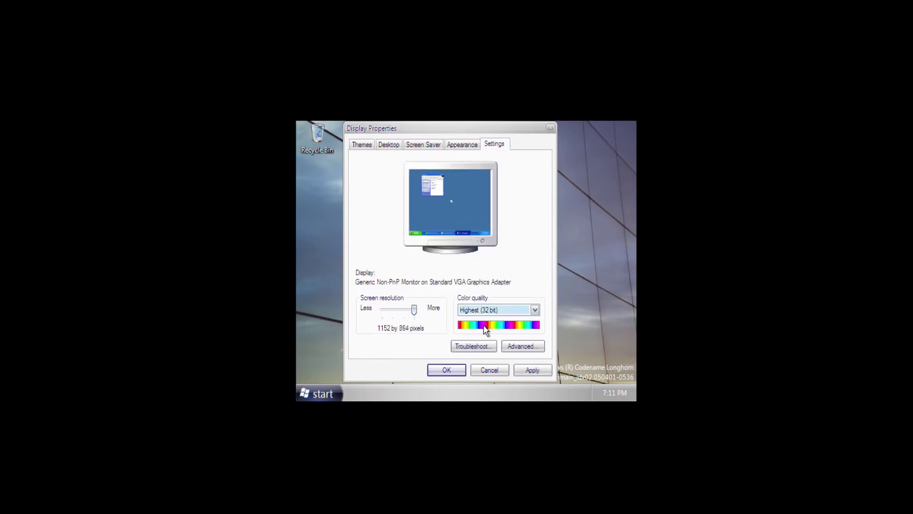
left_click(533, 370)
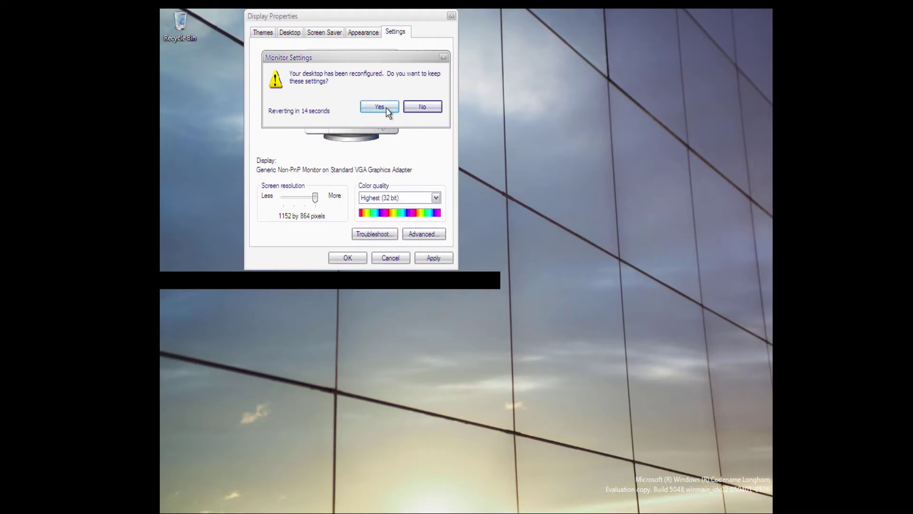
left_click(380, 107)
left_click(344, 257)
key("ctrl+alt+Delete")
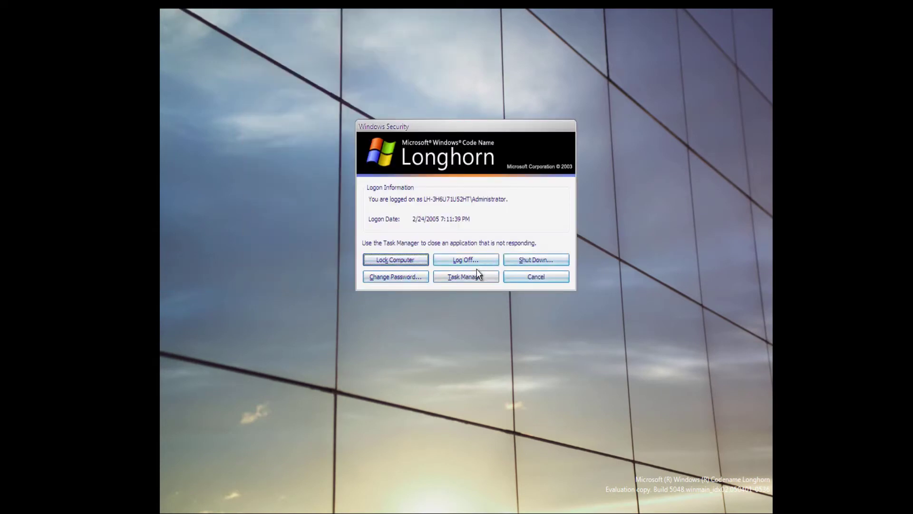
Browse Task Manager's Processes, Performance, Networking and Users tabs, then close it and the risk balloon.
left_click(466, 277)
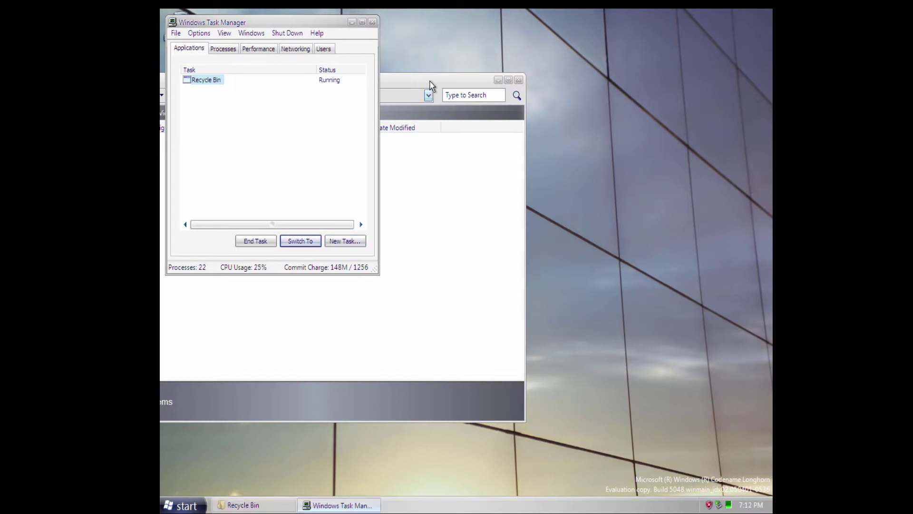
left_click_drag(431, 88, 613, 99)
left_click(223, 49)
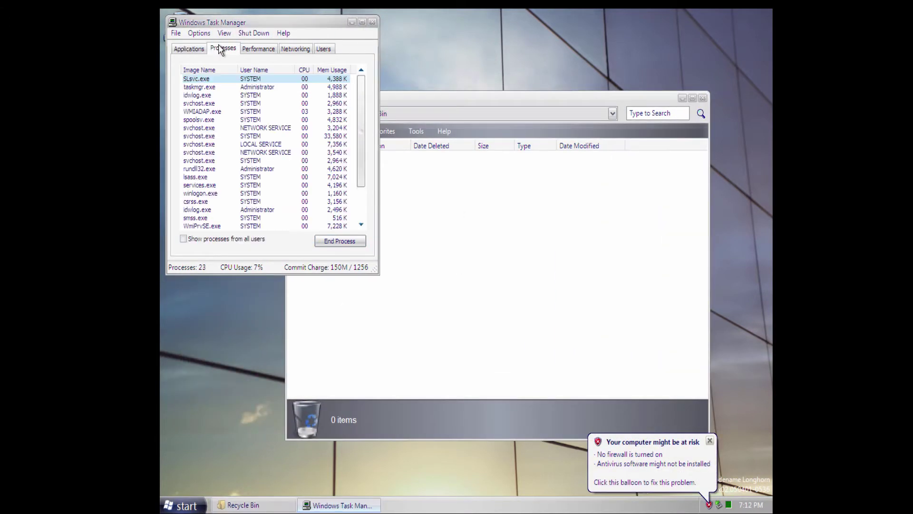
left_click(244, 50)
left_click(295, 49)
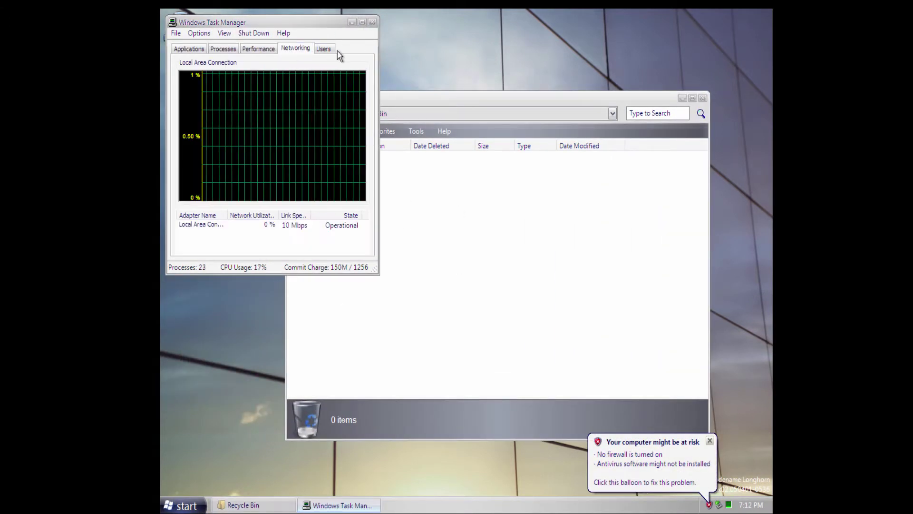
left_click(323, 49)
left_click(373, 23)
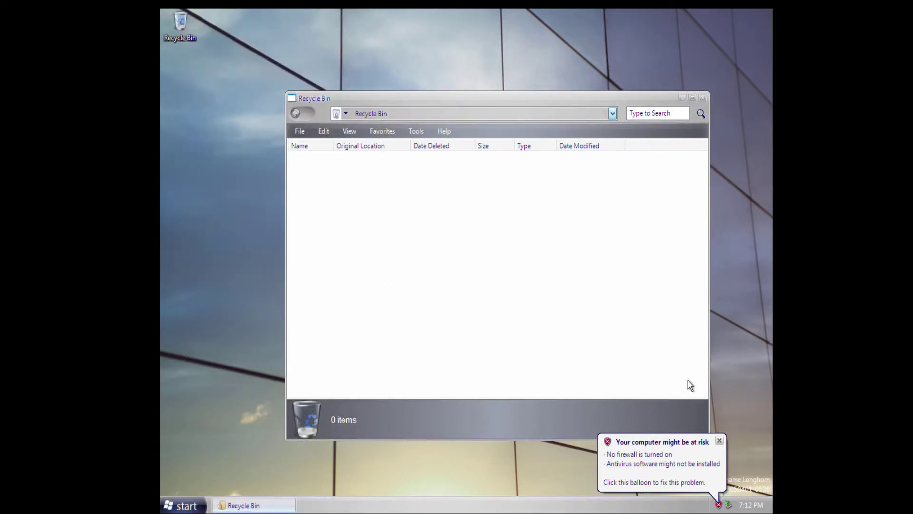
left_click(720, 441)
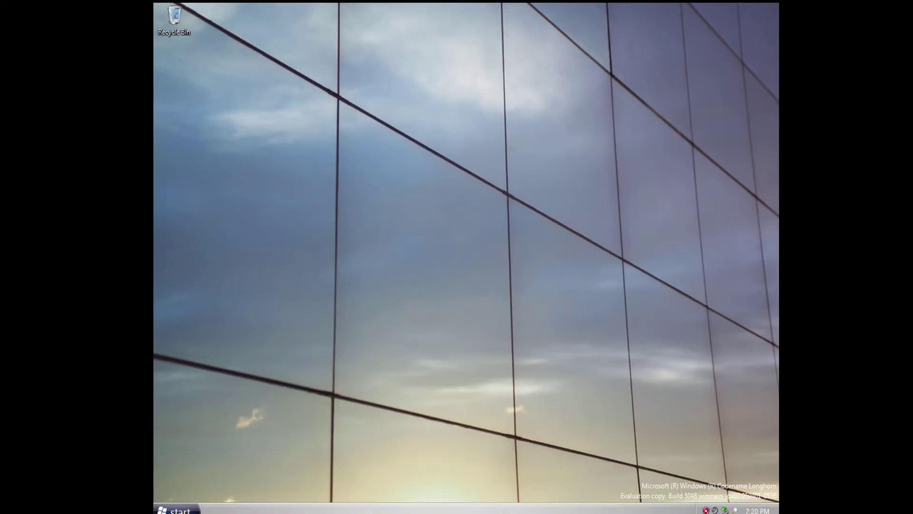
Launch Internet Explorer from the Start menu, load google.com, and maximize the window.
key("super")
key("Down")
key("Return")
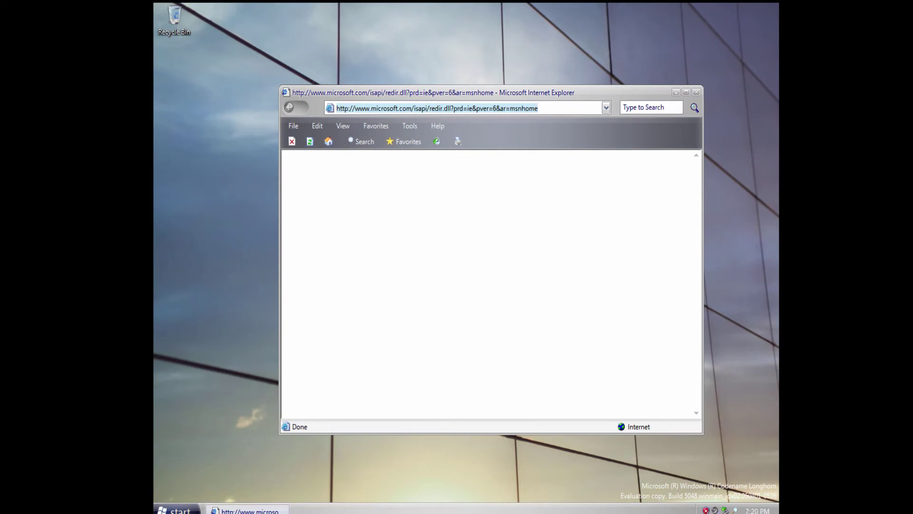
double_click(542, 109)
left_click_drag(542, 108, 336, 108)
type("google.com")
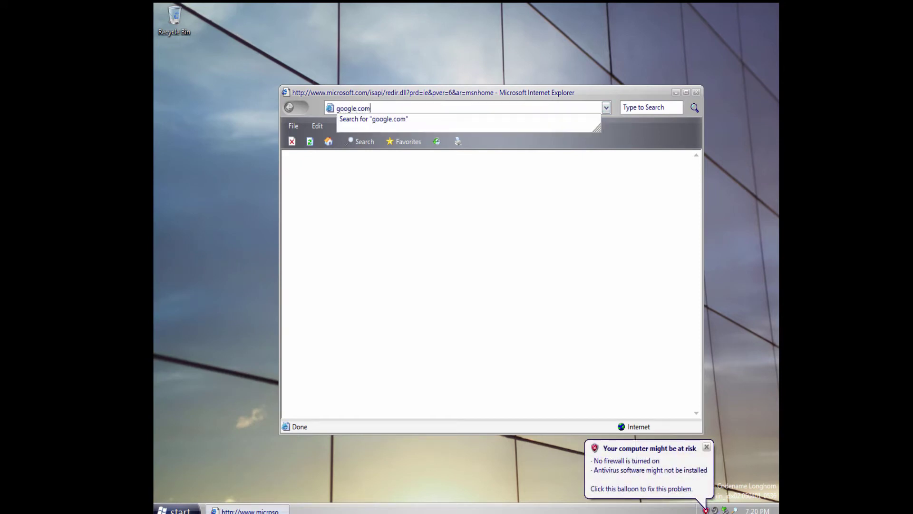
key("Return")
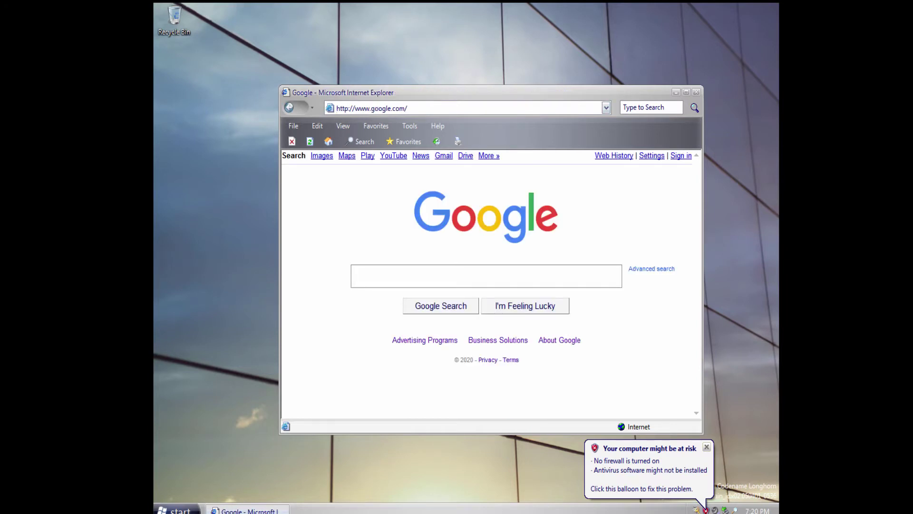
left_click(687, 93)
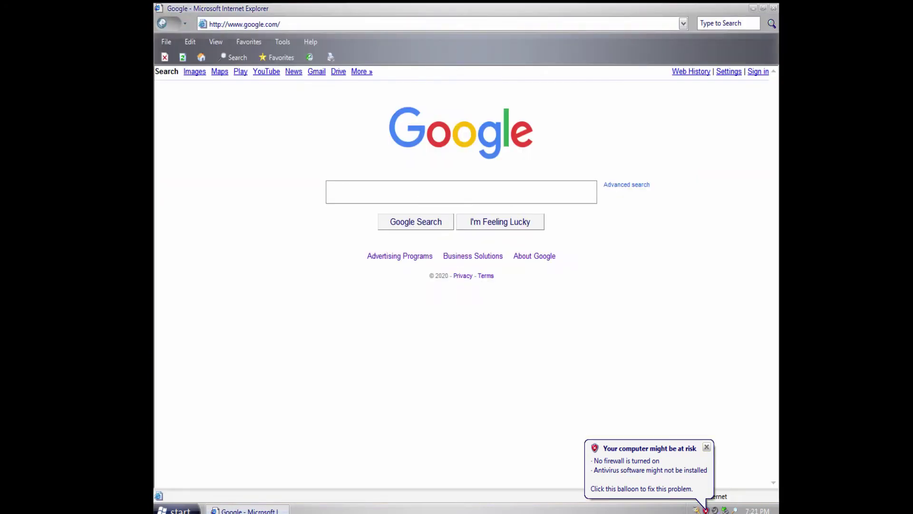
Close Internet Explorer and open Control Panel from the Start menu.
left_click(774, 8)
left_click(176, 510)
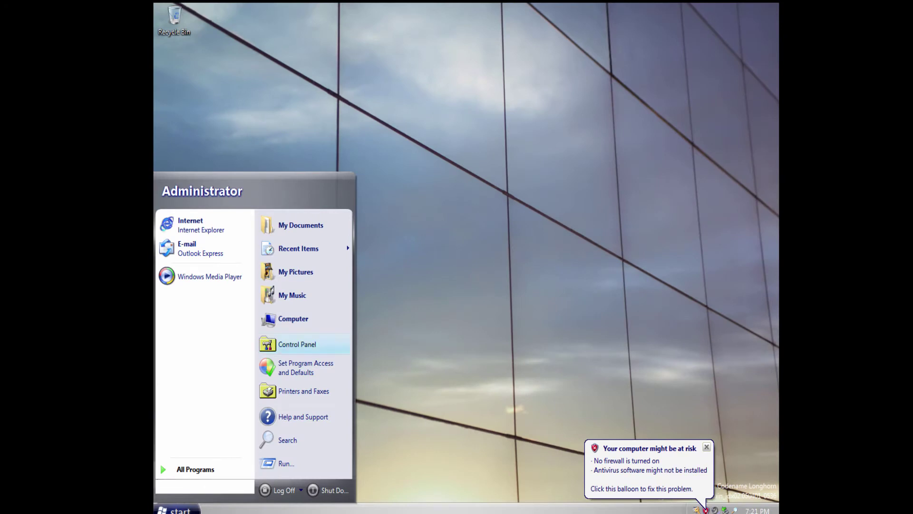
left_click(304, 345)
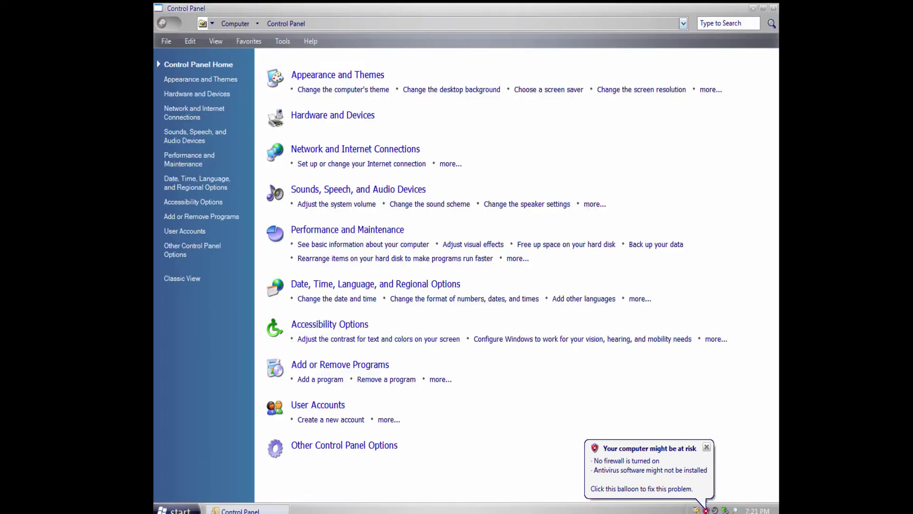
Browse the Hardware, Appearance, Network and Sounds categories and dismiss the risk warning.
left_click(196, 93)
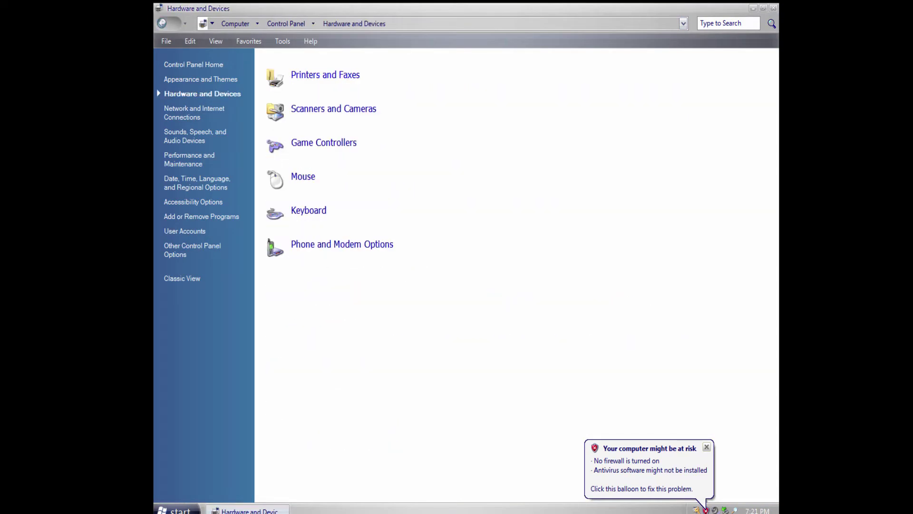
left_click(200, 79)
left_click(194, 119)
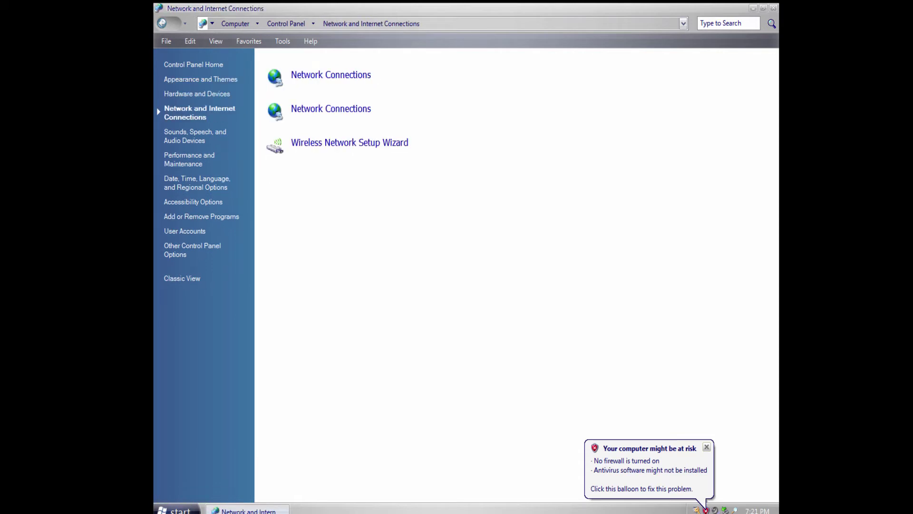
left_click(195, 136)
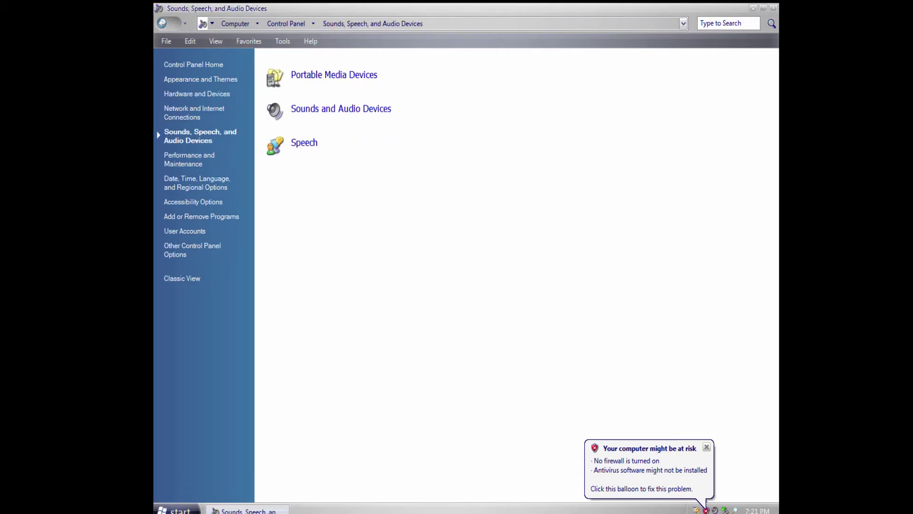
left_click(707, 447)
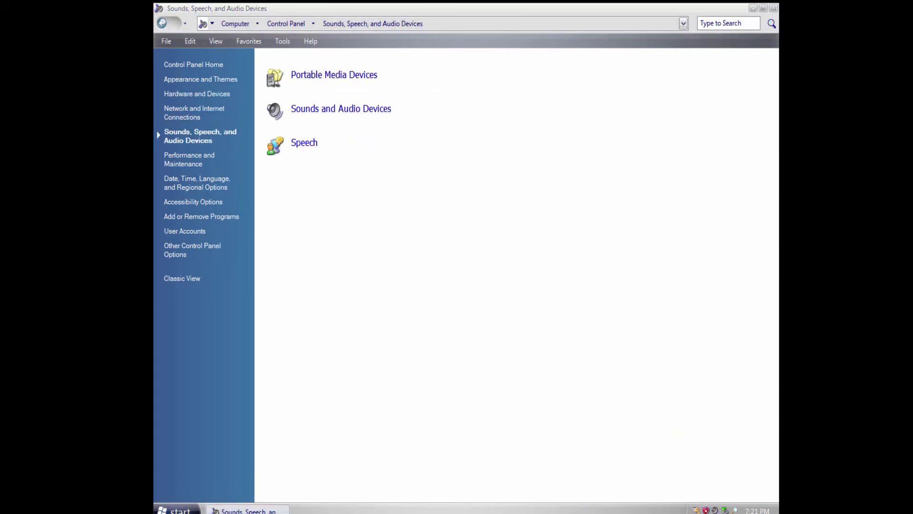
Preview the Anna text-to-speech voice without saving, then show Date, Time, Language, and Regional Options.
left_click(305, 143)
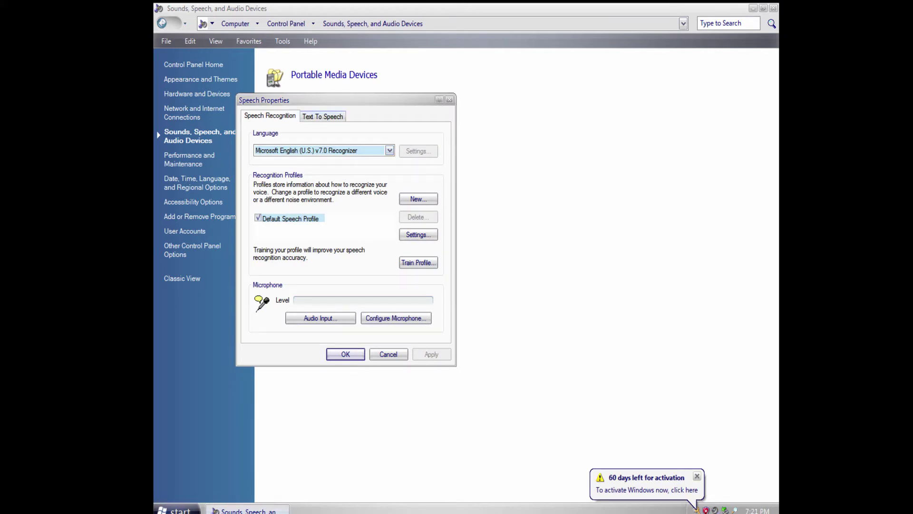
left_click(323, 116)
left_click(432, 174)
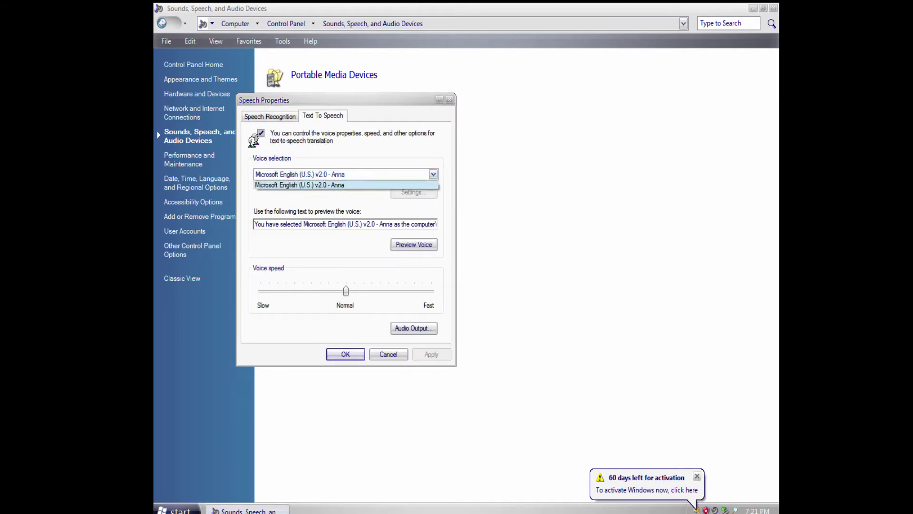
left_click(413, 185)
left_click(413, 244)
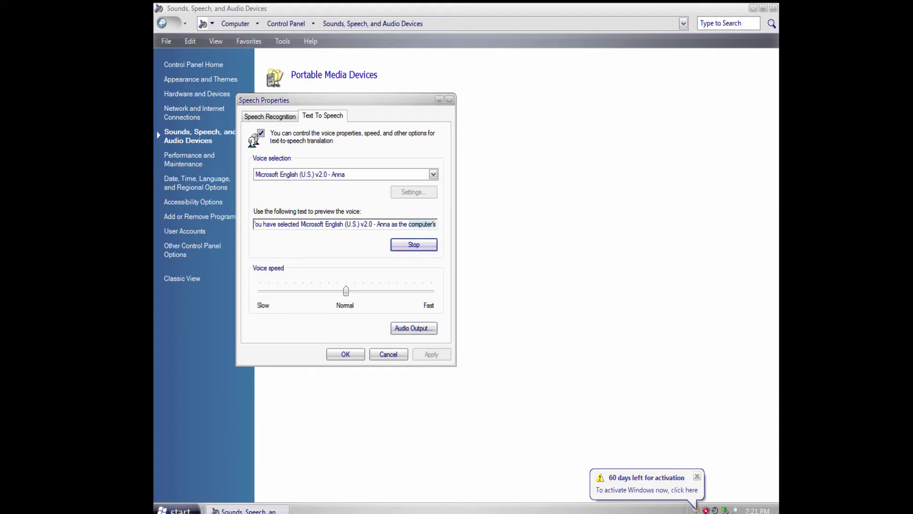
left_click(389, 354)
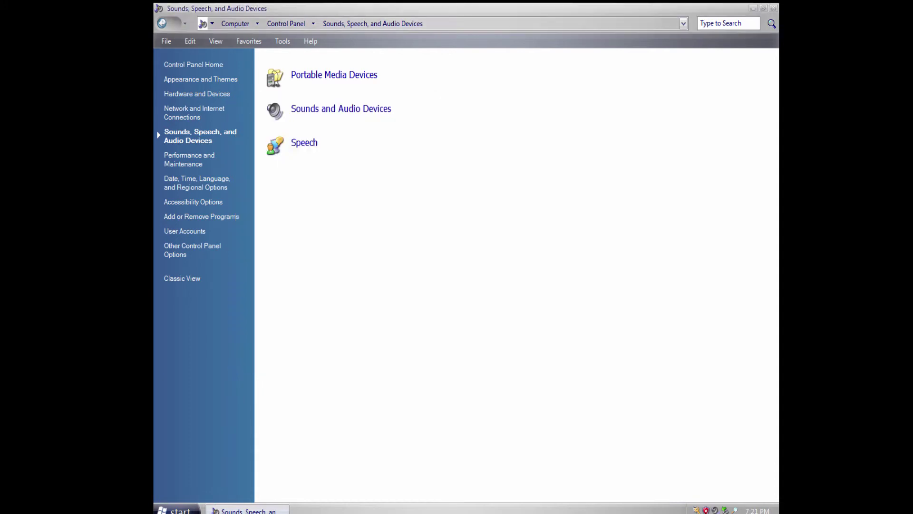
left_click(192, 159)
left_click(197, 182)
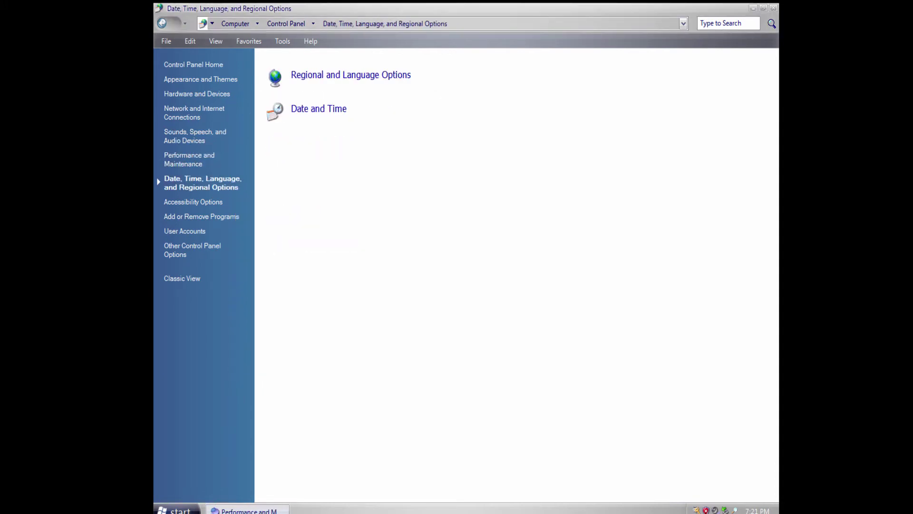
Open and close Date and Time settings, then browse Accessibility, User Accounts and Other Options.
left_click(319, 109)
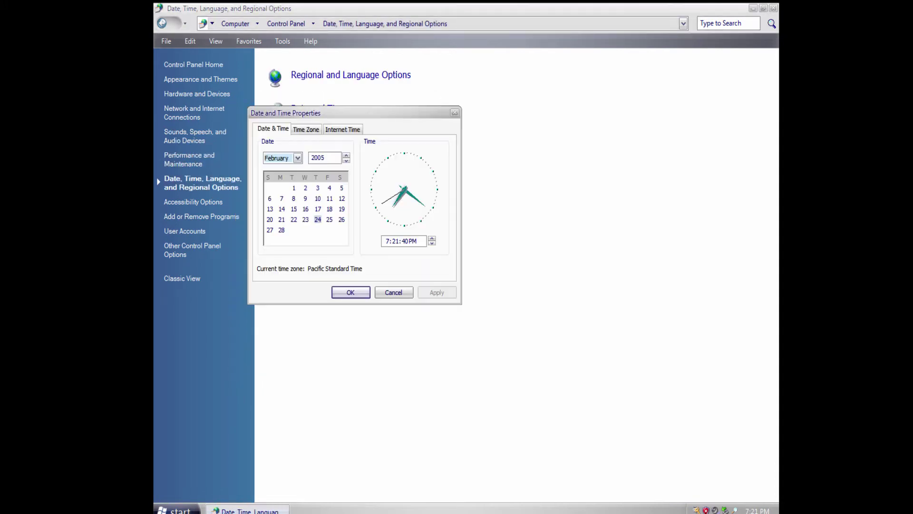
key("Escape")
left_click(199, 202)
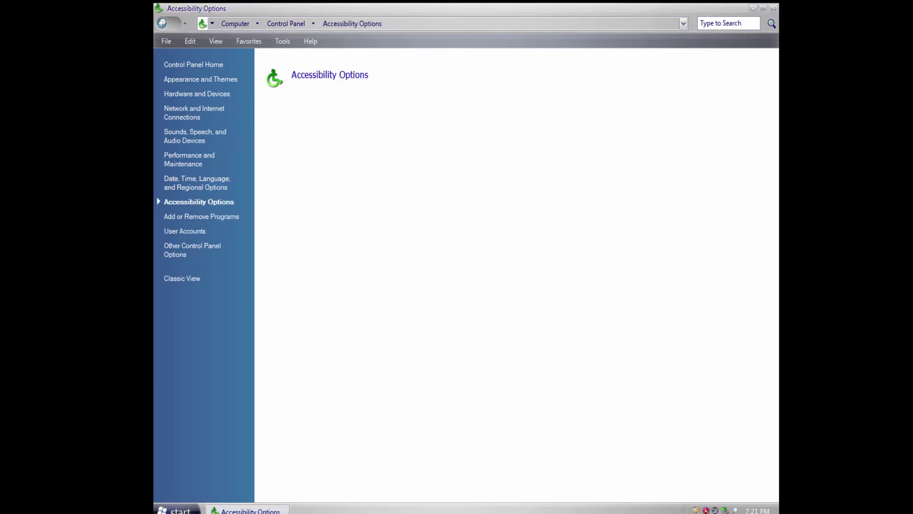
left_click(185, 231)
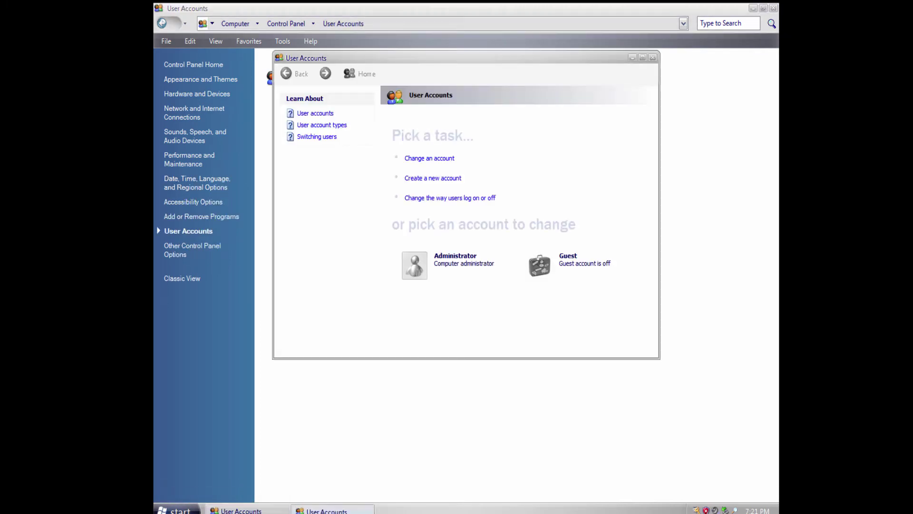
left_click(653, 57)
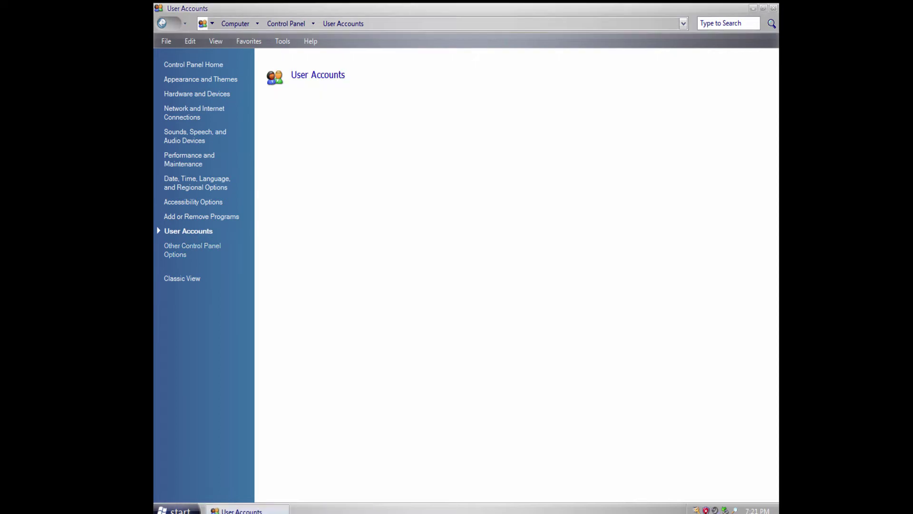
left_click(192, 250)
Open and close the Automatic Updates settings and the ODBC Data Source Administrator.
left_click(327, 142)
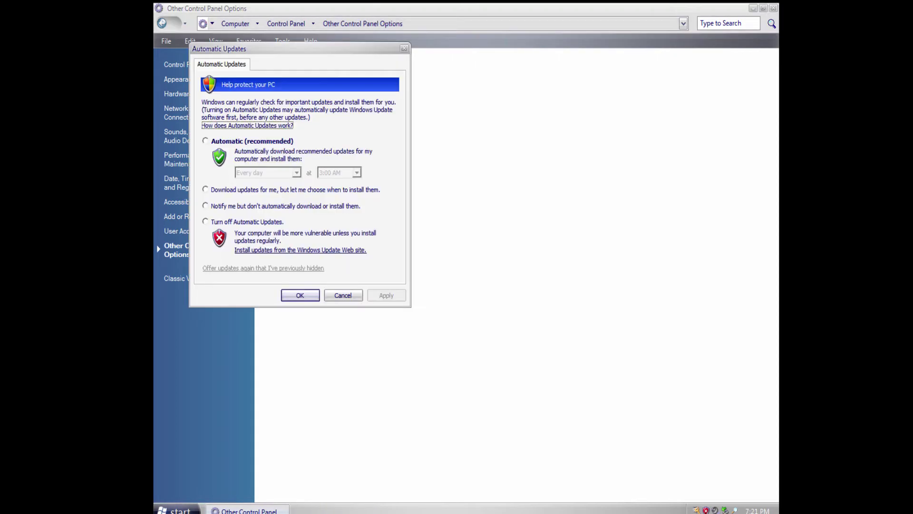
left_click(343, 295)
left_click(328, 108)
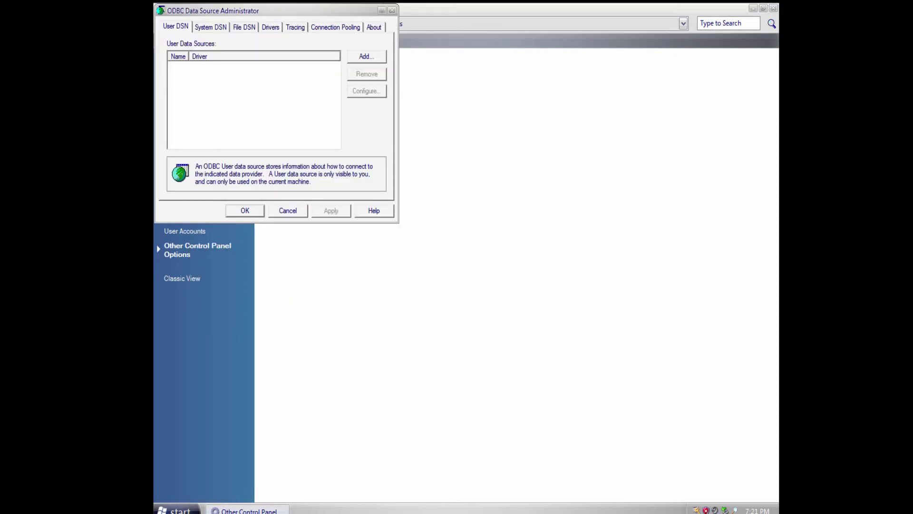
key("Escape")
Switch Control Panel to Classic View, scroll through its items, and close it.
left_click(182, 279)
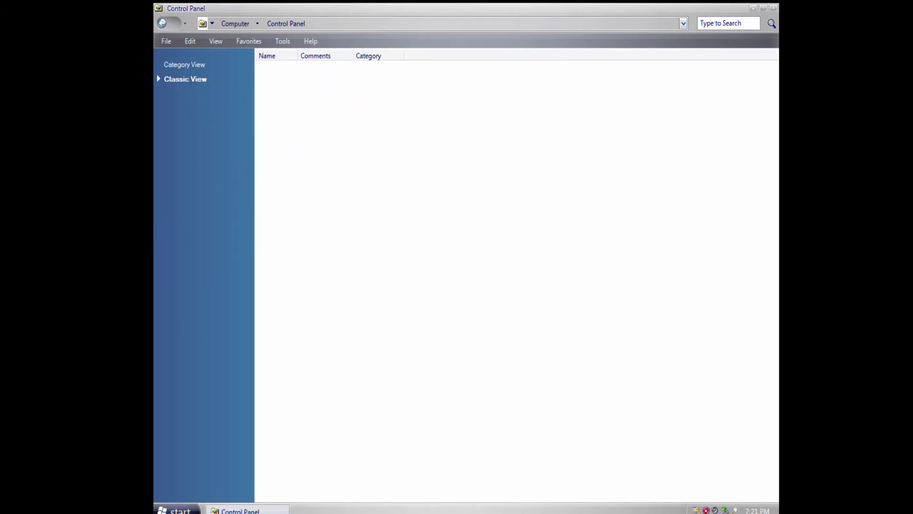
scroll(380, 162, "down", 5)
scroll(380, 161, "up", 5)
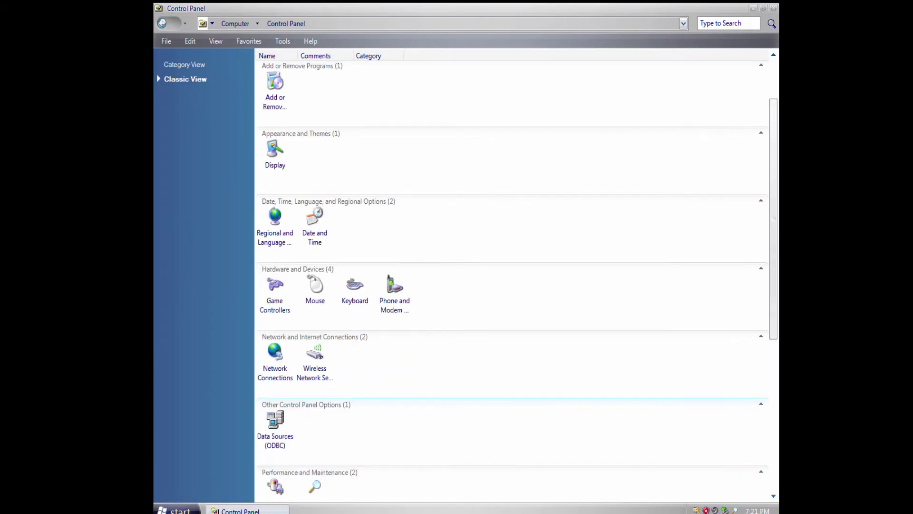
scroll(516, 276, "down", 5)
scroll(516, 276, "up", 6)
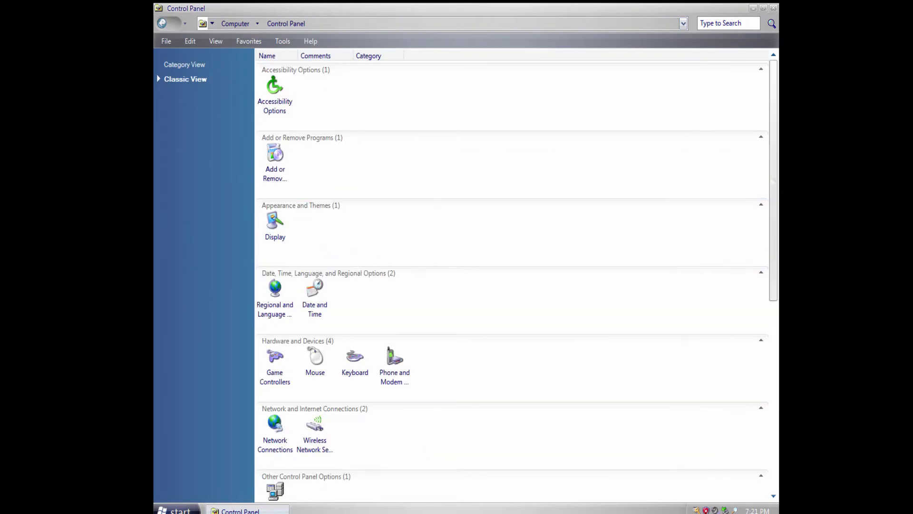
left_click(774, 8)
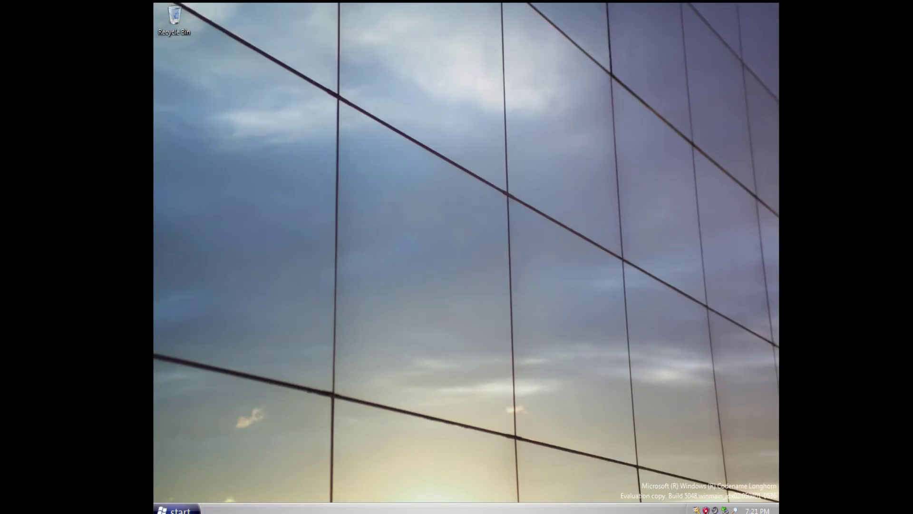
Launch Windows Media Player 10, complete first-run setup, and dismiss the security alert permanently.
left_click(176, 508)
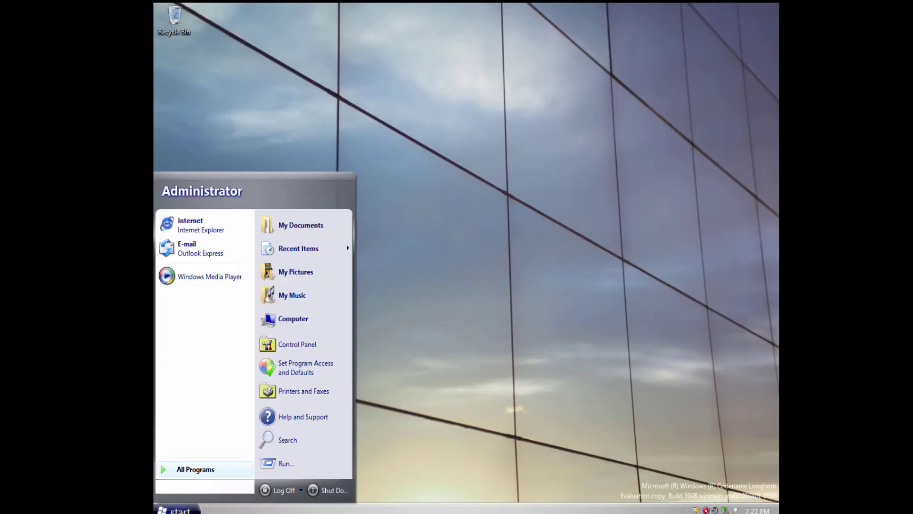
left_click(204, 273)
key("Return")
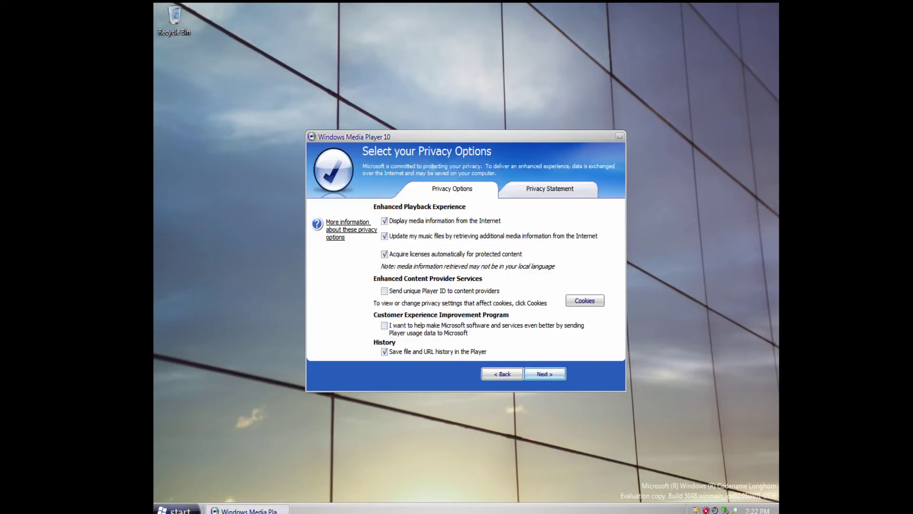
key("Return")
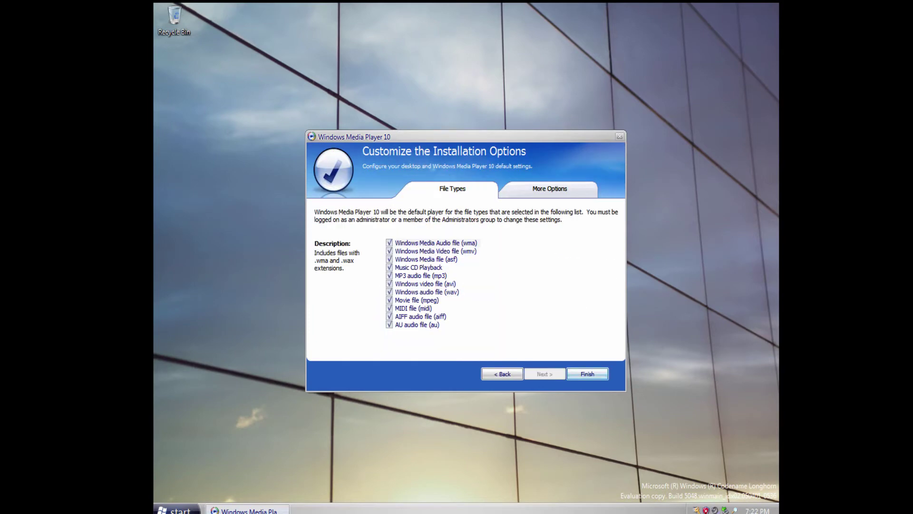
key("Return")
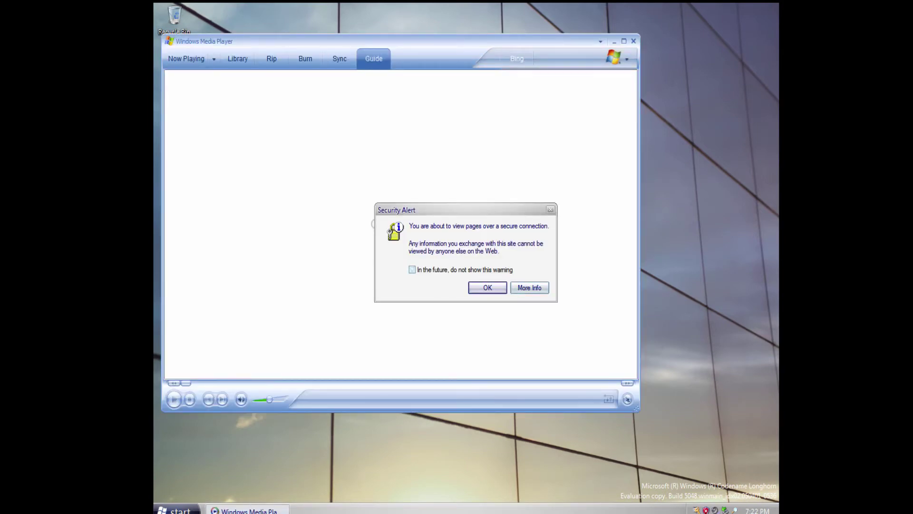
left_click(413, 270)
left_click(487, 287)
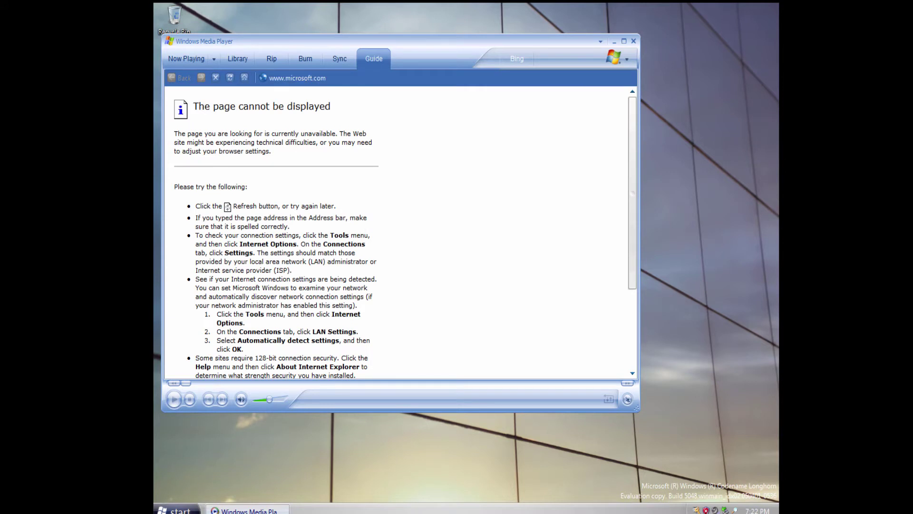
Visit the Sync, Burn and Rip pages, then the Library, agreeing to search for media.
left_click(339, 59)
left_click(305, 59)
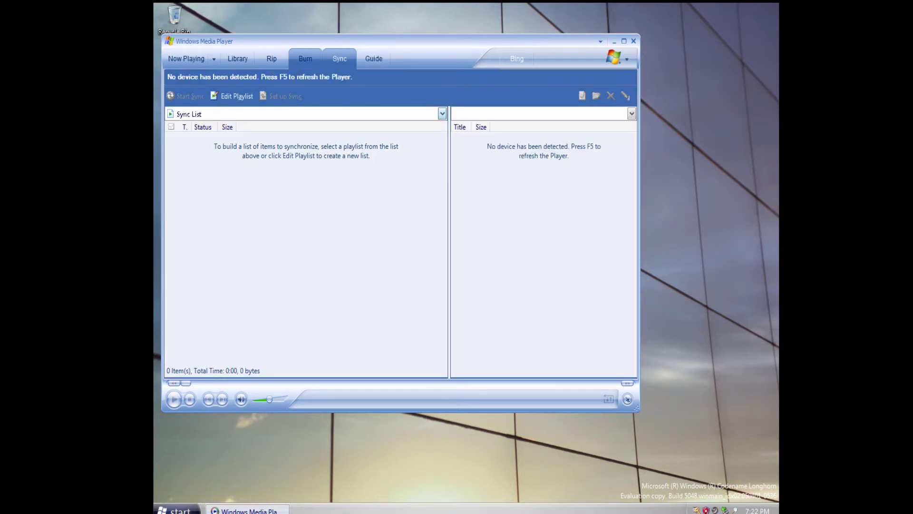
key("Return")
left_click(272, 59)
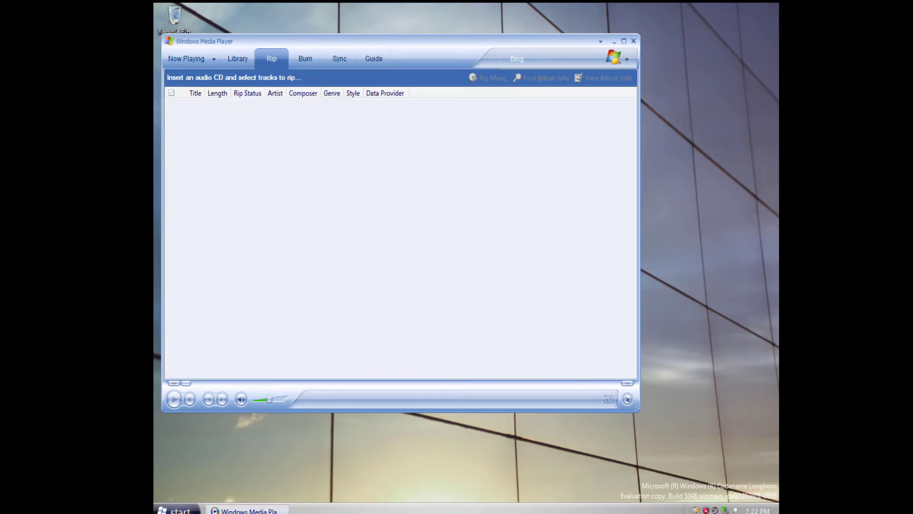
left_click(238, 59)
left_click(436, 291)
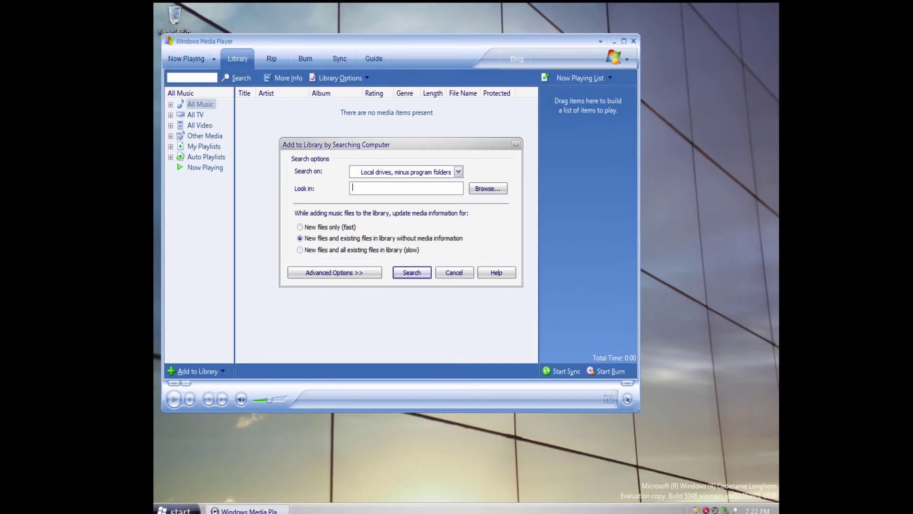
Search the computer for media, close the finished search, and shift the player right.
left_click(412, 273)
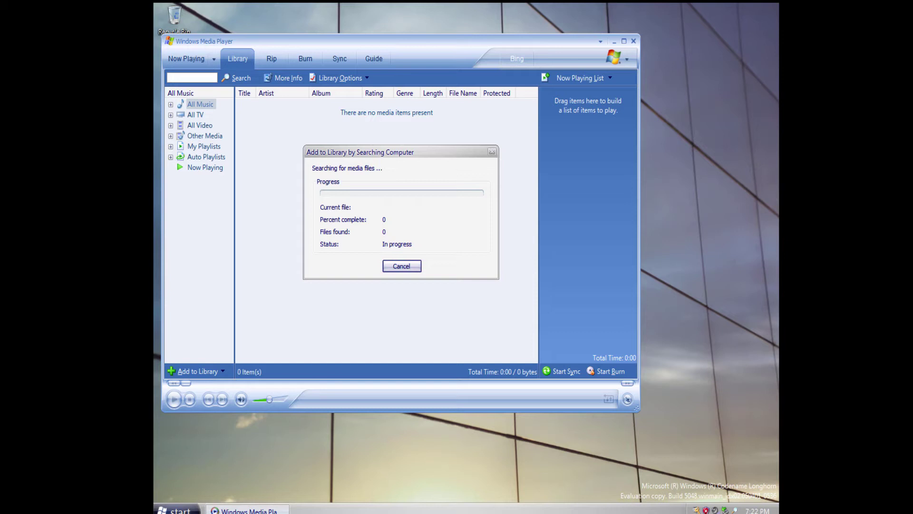
left_click(402, 267)
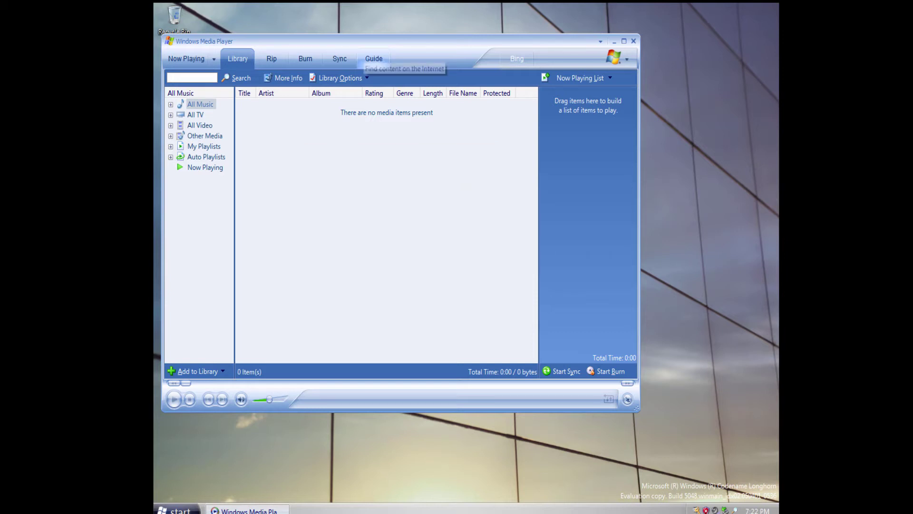
left_click_drag(374, 41, 469, 41)
Play Highway Blues and Symphony No. 9, adjust the volume, and close the player.
double_click(366, 114)
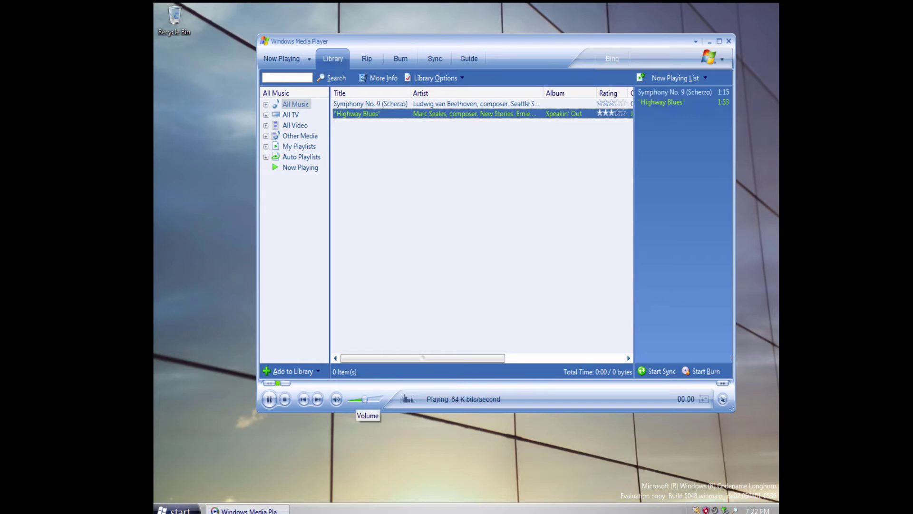
double_click(370, 103)
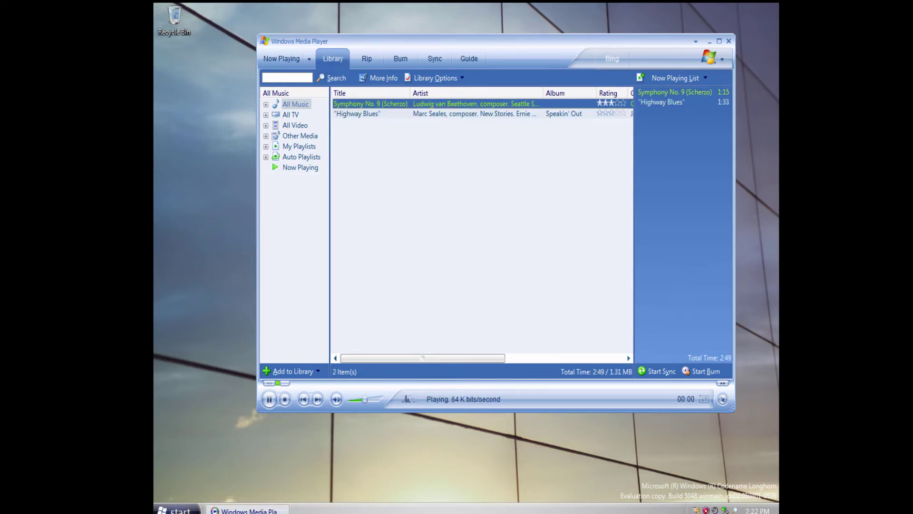
mouse_move(364, 399)
left_mouse_down()
mouse_move(381, 399)
mouse_move(362, 399)
left_mouse_up()
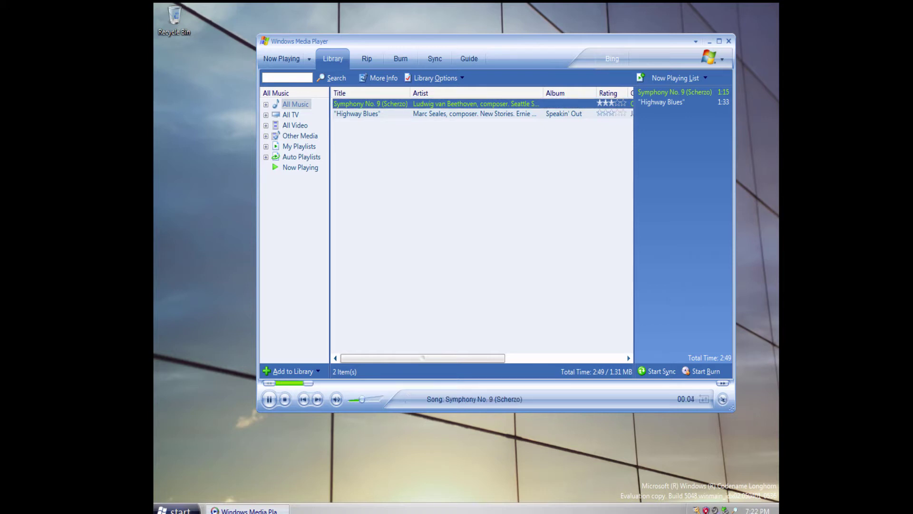
left_click(729, 40)
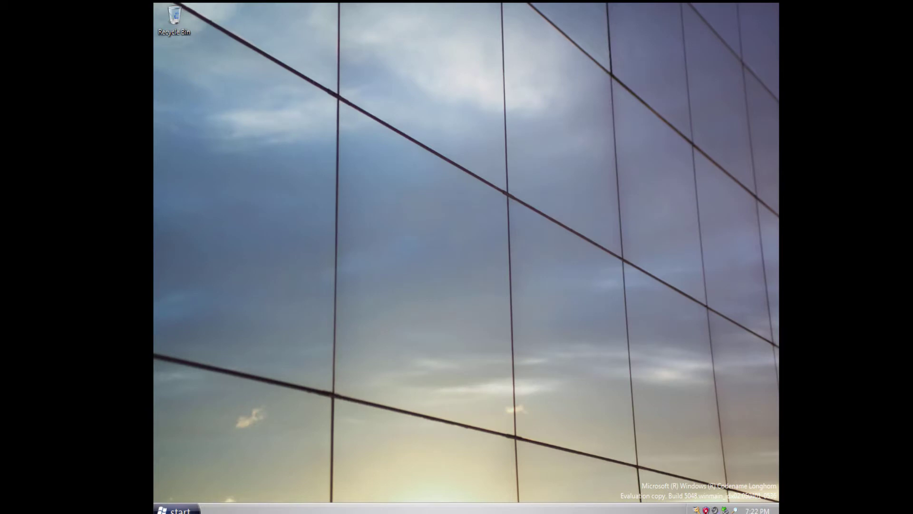
Close the Windows activation wizard without activating.
left_click(697, 510)
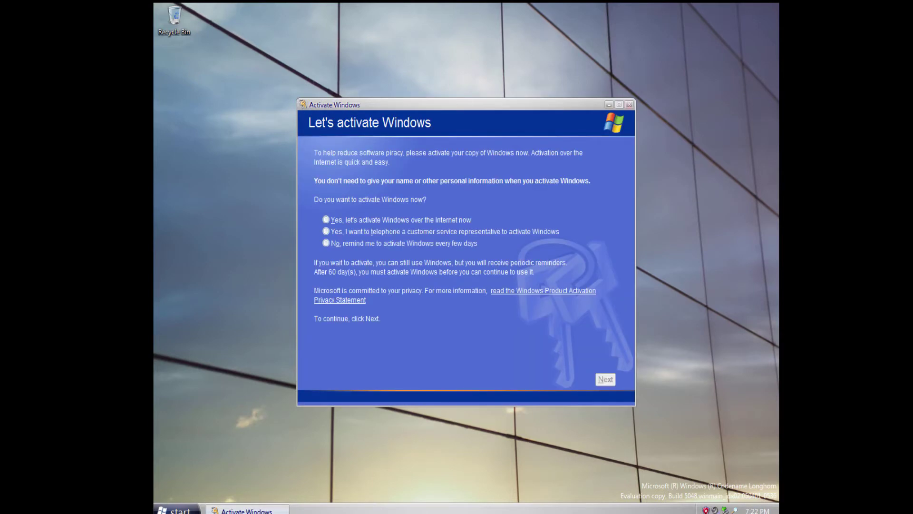
key("alt+F4")
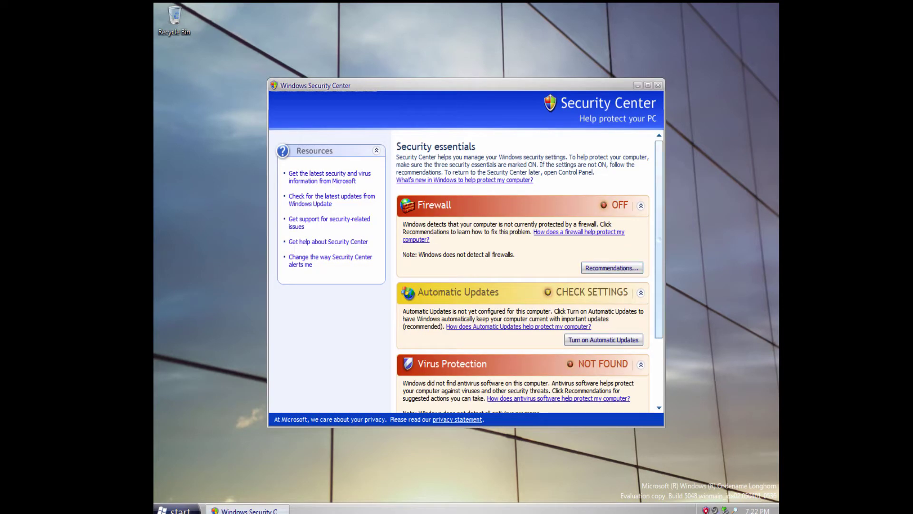
scroll(523, 271, "down", 4)
scroll(523, 271, "up", 4)
Try enabling Windows Firewall from its recommendations, dismiss the error, and close Security Center.
left_click(613, 258)
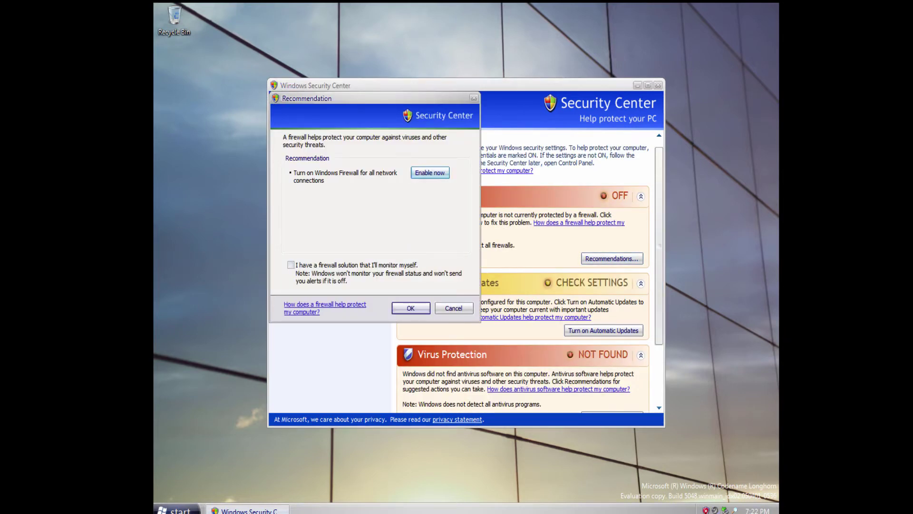
left_click(430, 173)
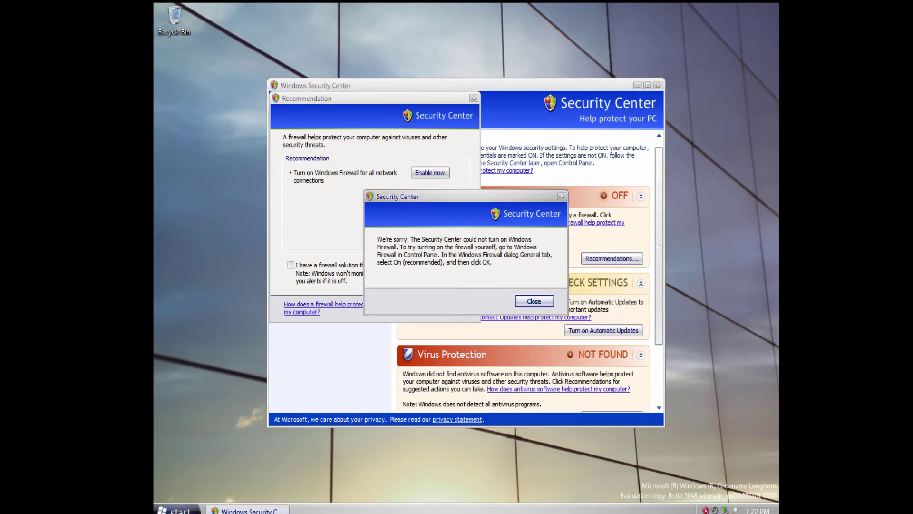
key("Escape")
key("Escape")
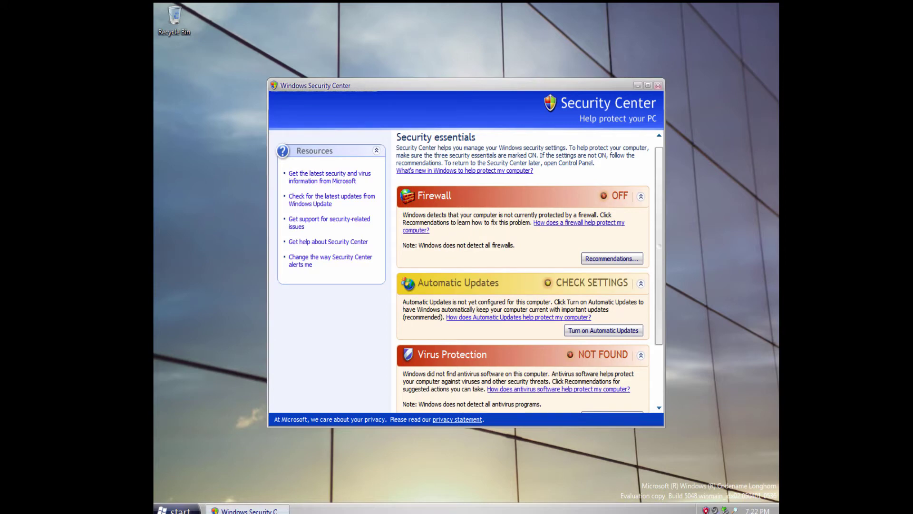
key("alt+F4")
key("super")
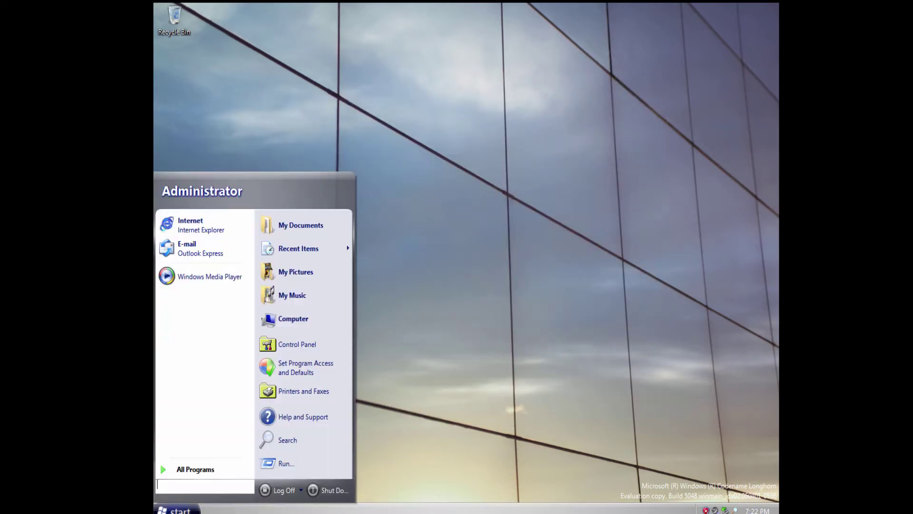
From Computer, open Local Disk (C:), reveal its contents, and enter the Windows folder.
left_click(293, 319)
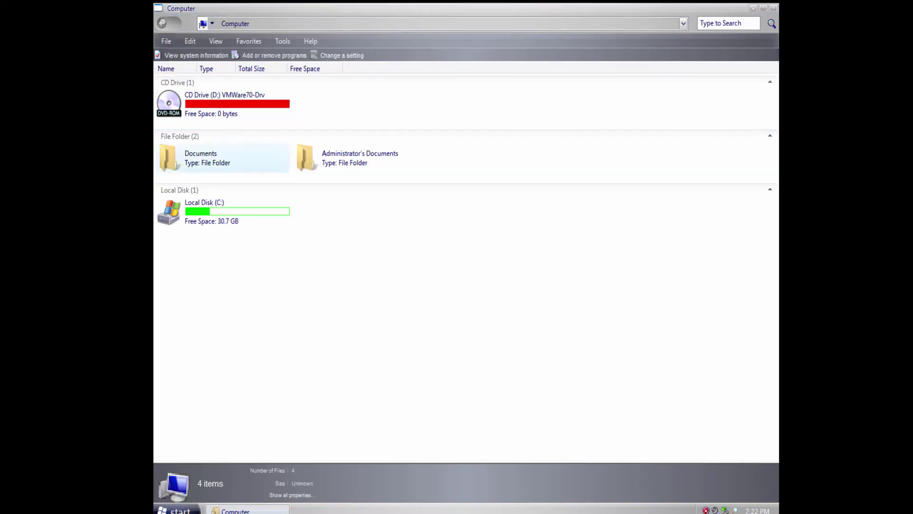
left_click(223, 212)
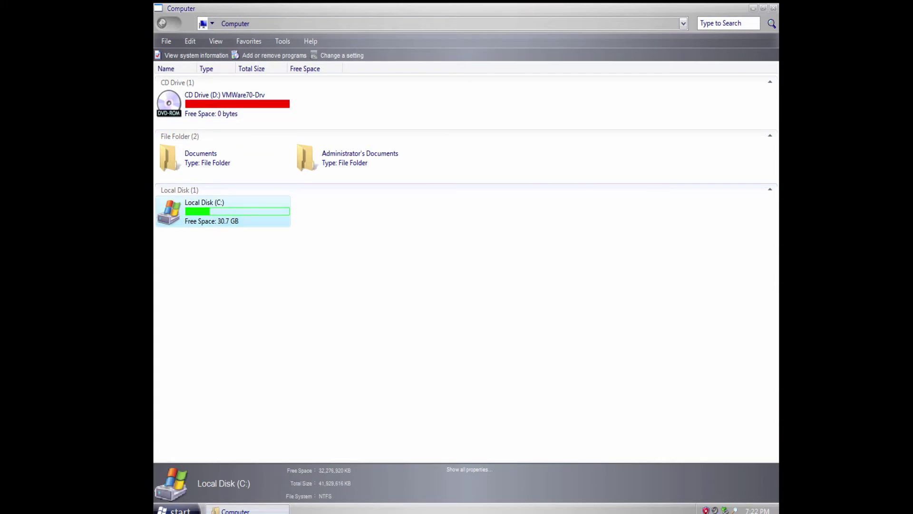
double_click(223, 212)
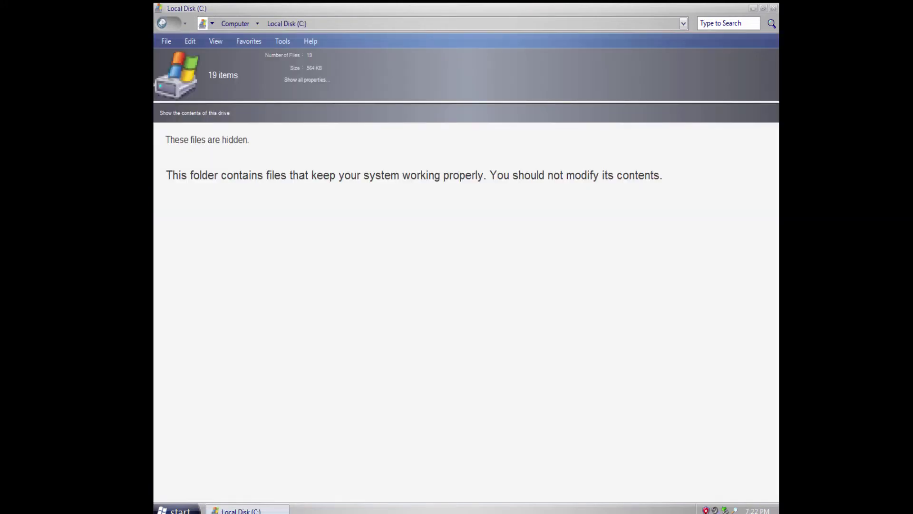
left_click(194, 113)
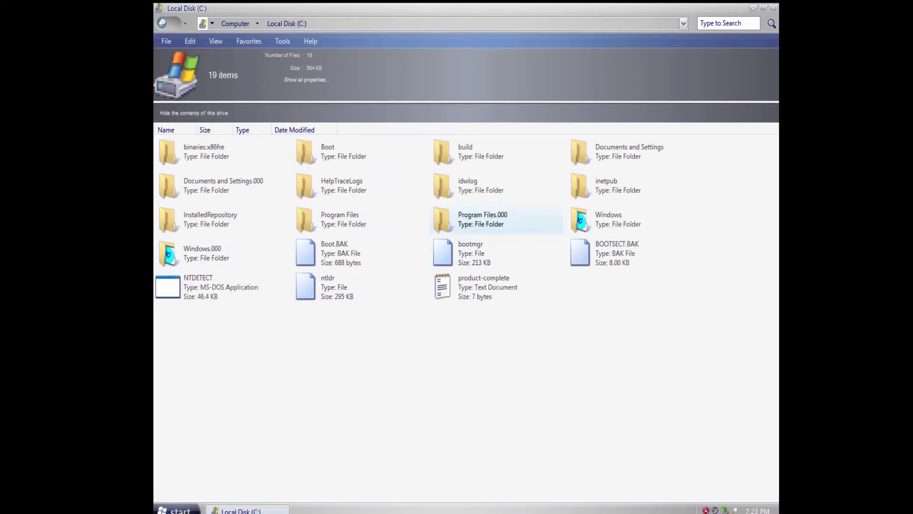
double_click(607, 219)
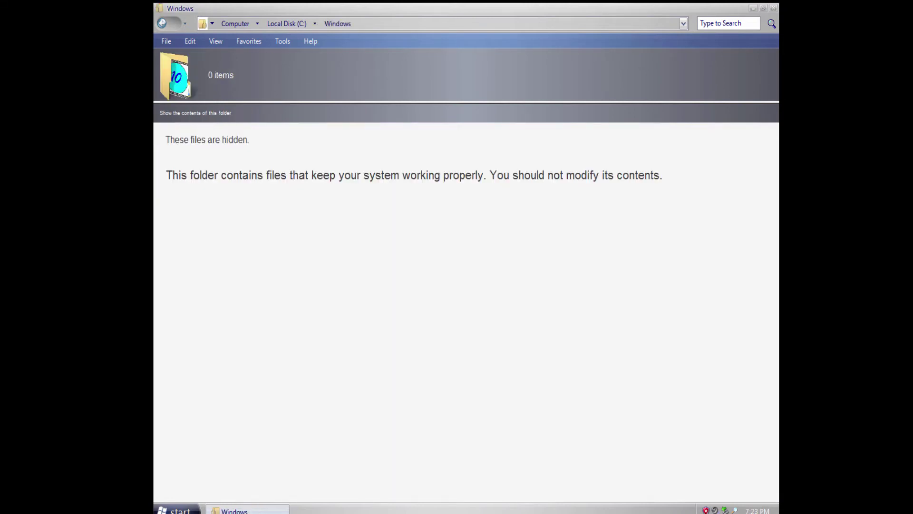
Show the Windows folder's contents, play the clock clip, and inspect BrmfBidi.
left_click(196, 113)
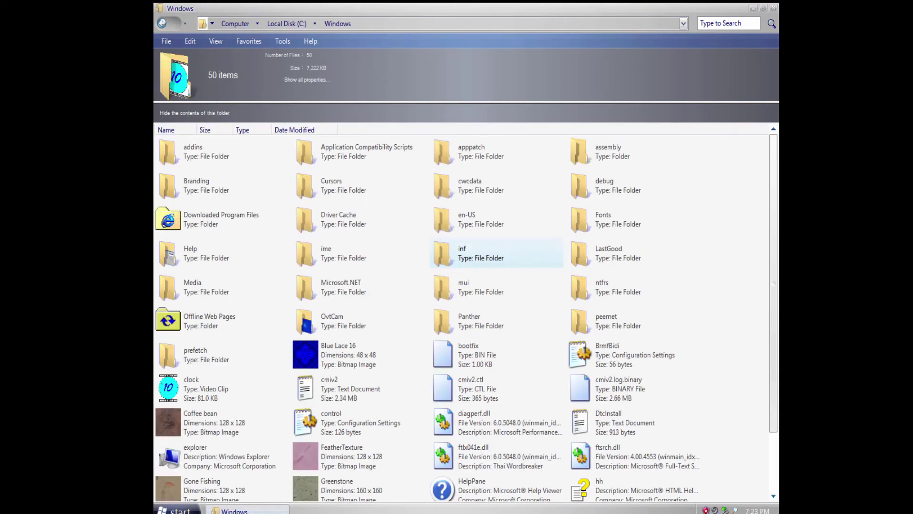
double_click(191, 387)
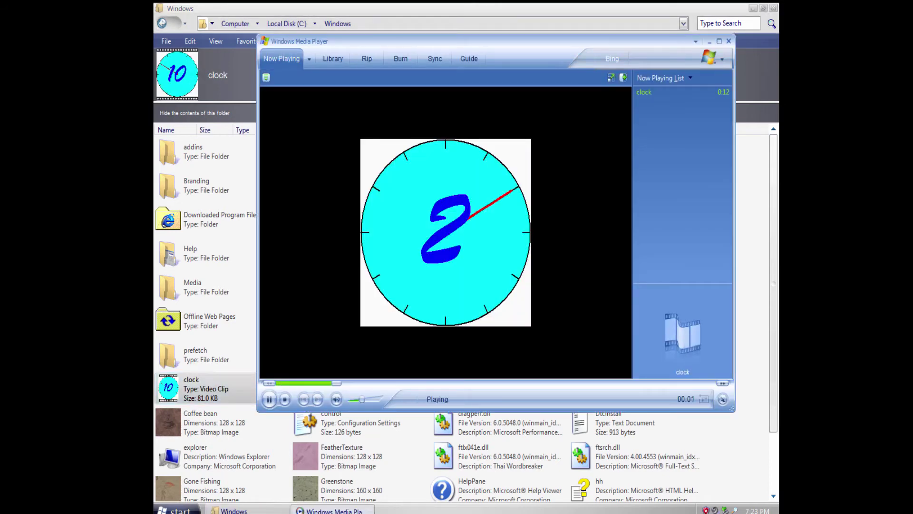
left_click(728, 41)
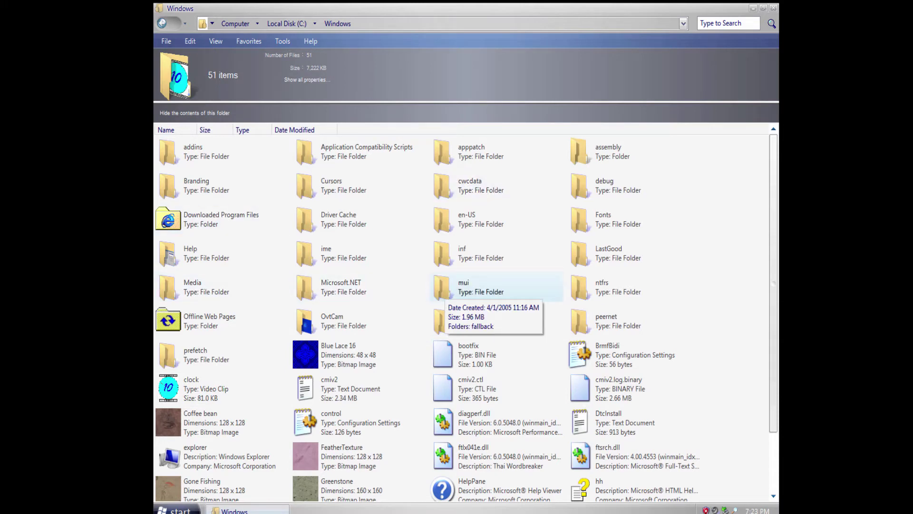
left_click(634, 354)
mouse_move(774, 342)
left_mouse_down()
mouse_move(773, 403)
mouse_move(774, 343)
left_mouse_up()
right_click(774, 297)
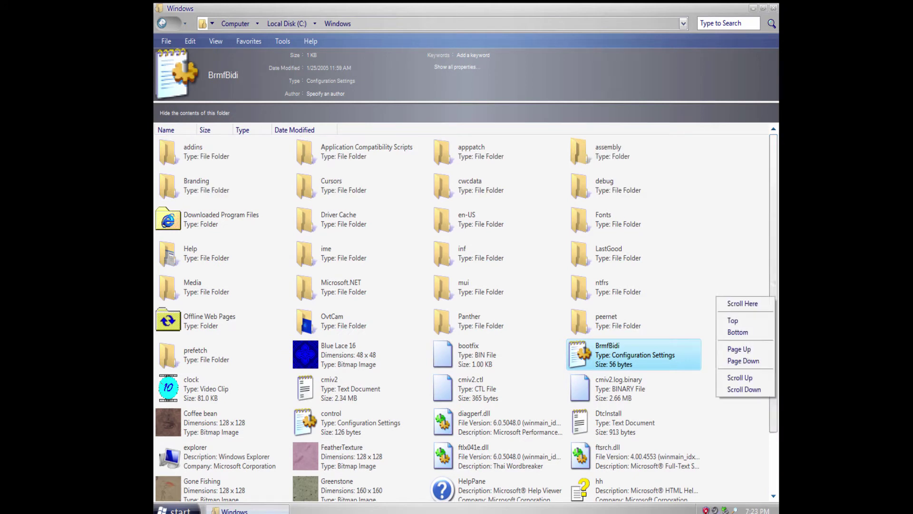
left_click(735, 278)
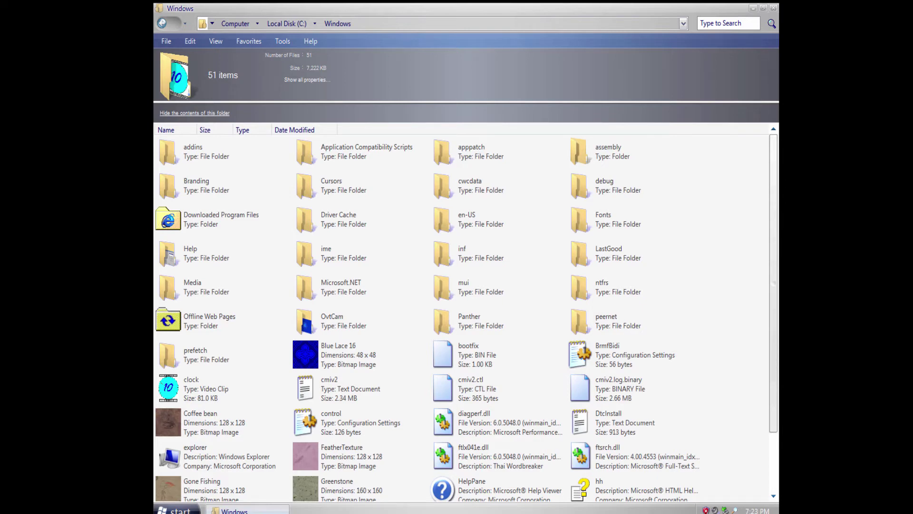
scroll(642, 289, "down", 3)
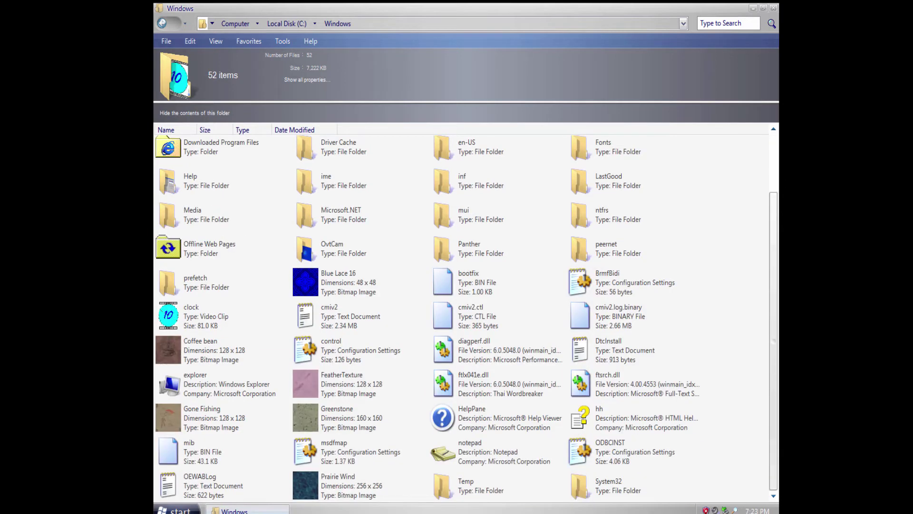
Open System32, show its hidden contents, then go back to the Windows folder.
double_click(609, 485)
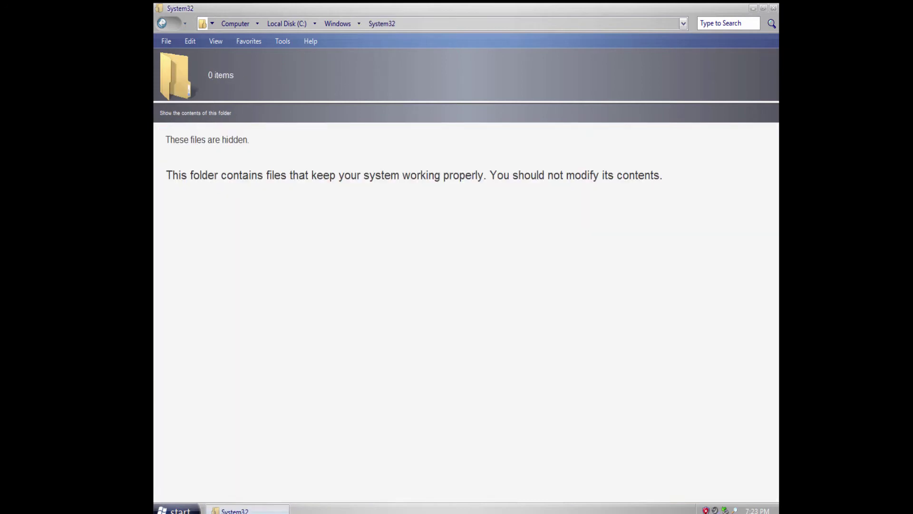
left_click(195, 113)
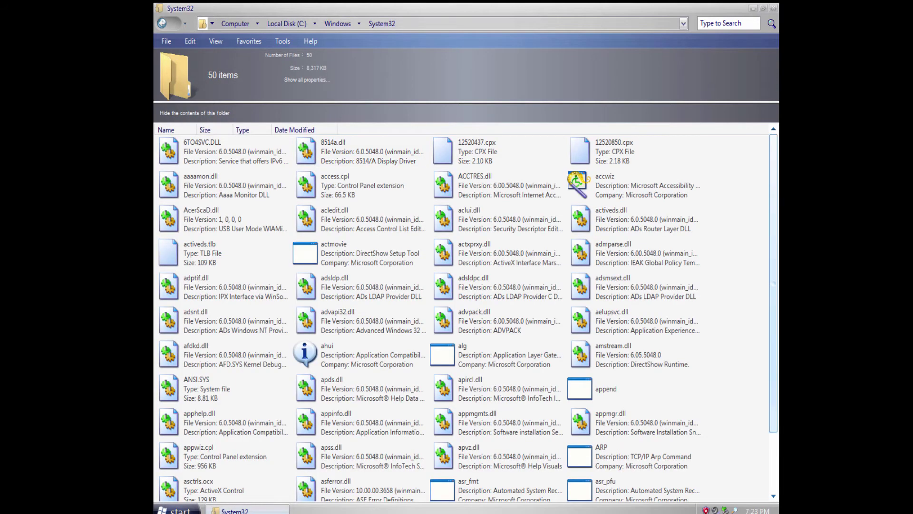
scroll(462, 314, "down", 3)
mouse_move(774, 341)
left_mouse_down()
mouse_move(774, 282)
mouse_move(774, 341)
left_mouse_up()
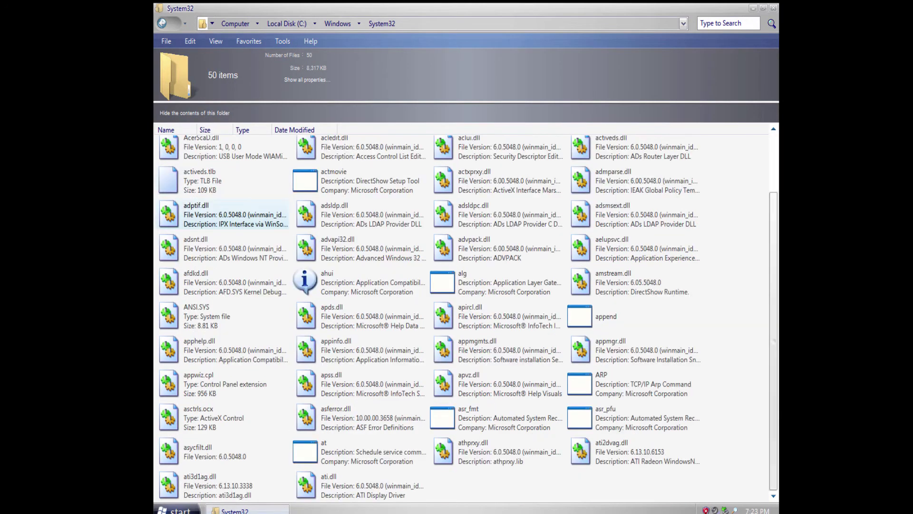
left_click(163, 23)
scroll(466, 313, "down", 3)
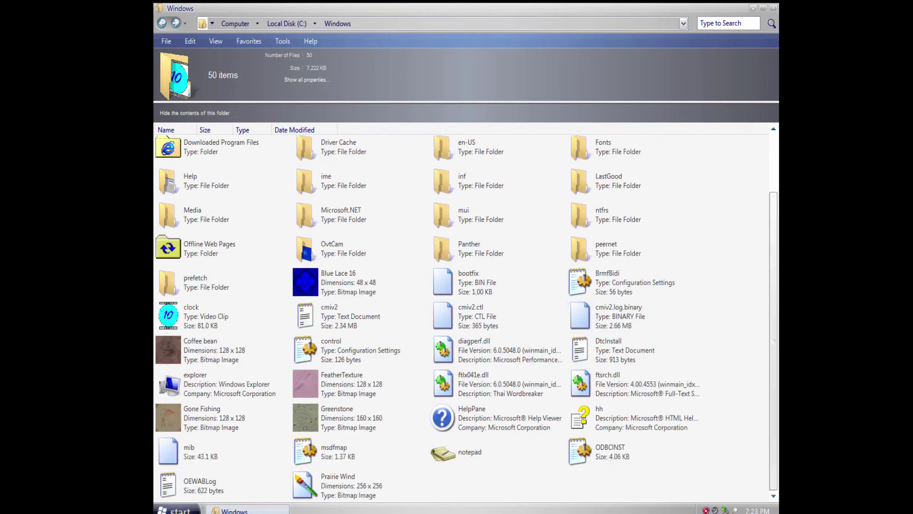
scroll(638, 323, "up", 3)
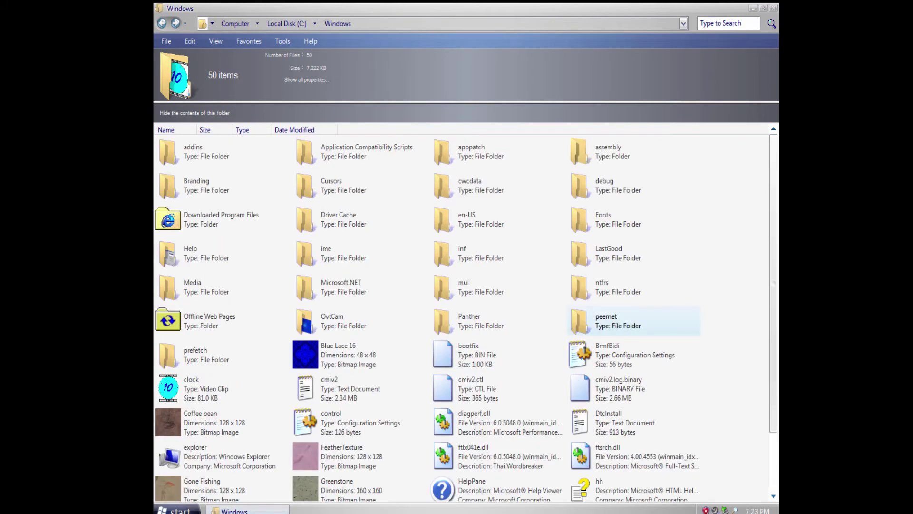
left_click(282, 41)
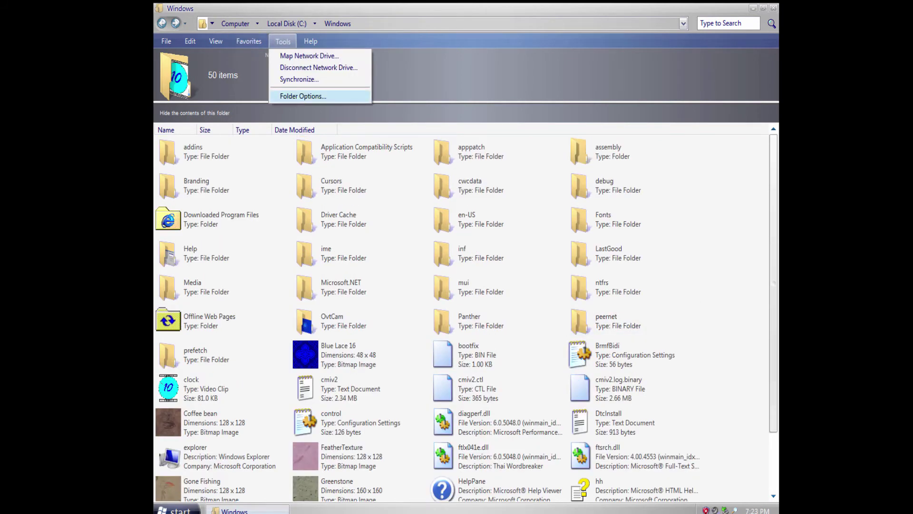
In Folder Options View settings, uncheck 'Hide protected operating system files', confirm, and apply.
left_click(298, 95)
left_click(203, 46)
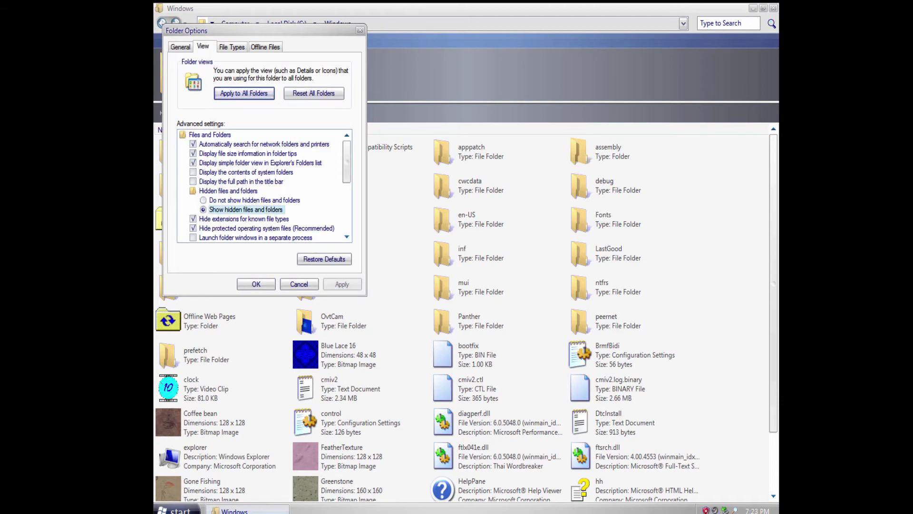
scroll(265, 185, "down", 1)
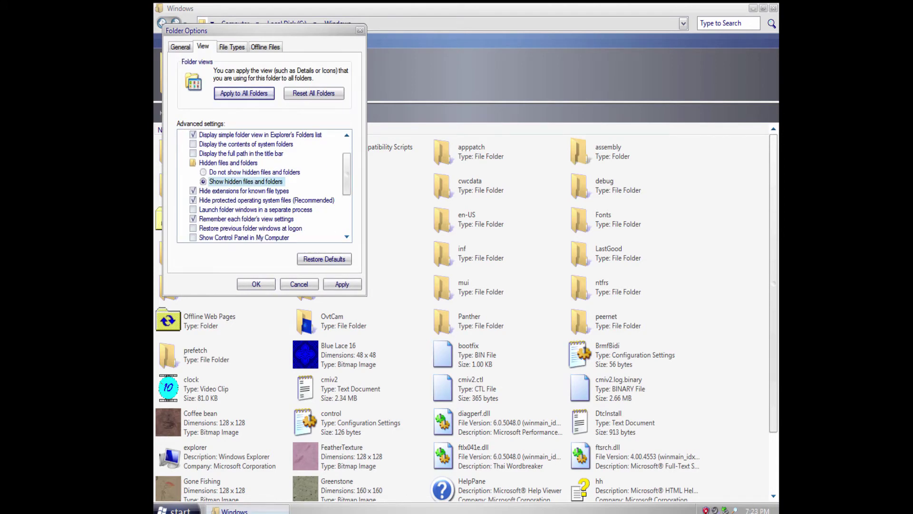
left_click(193, 200)
left_click(442, 296)
left_click(343, 284)
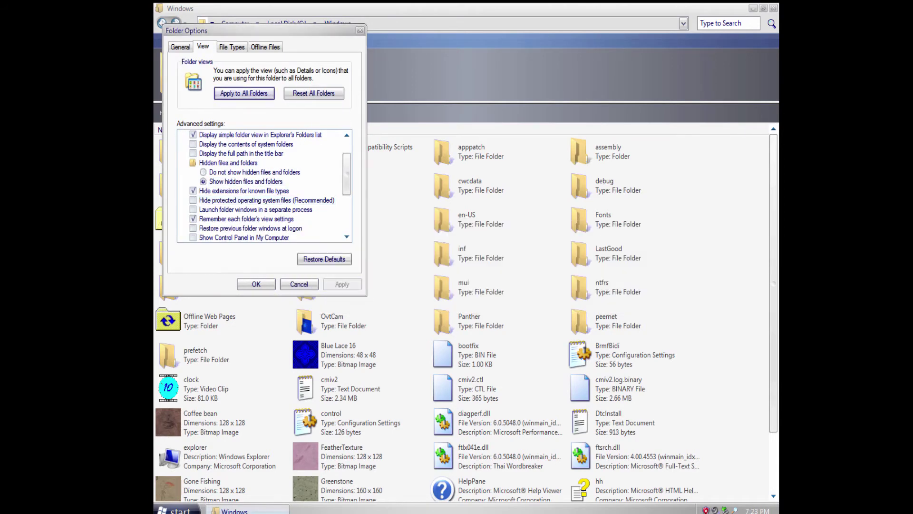
left_click(256, 284)
Refresh the Windows folder listing to show the newly revealed system files.
right_click(657, 279)
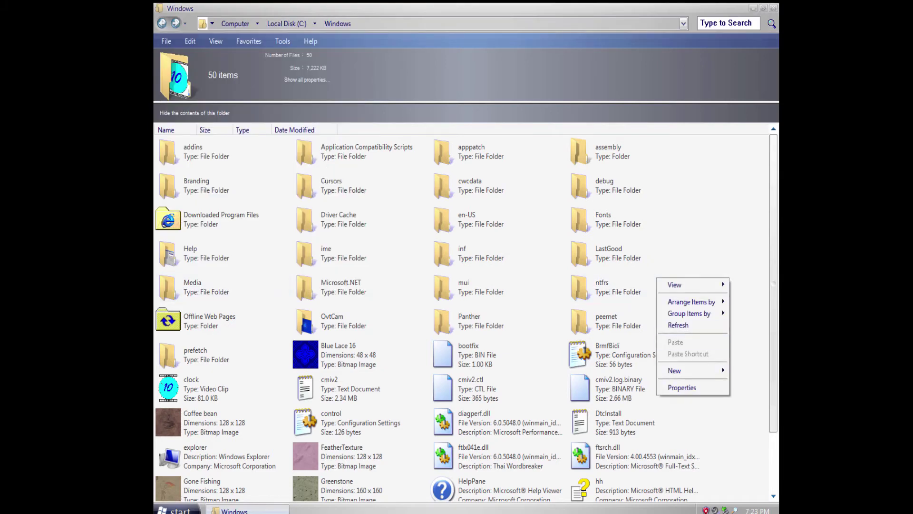
left_click(678, 325)
scroll(678, 325, "down", 2)
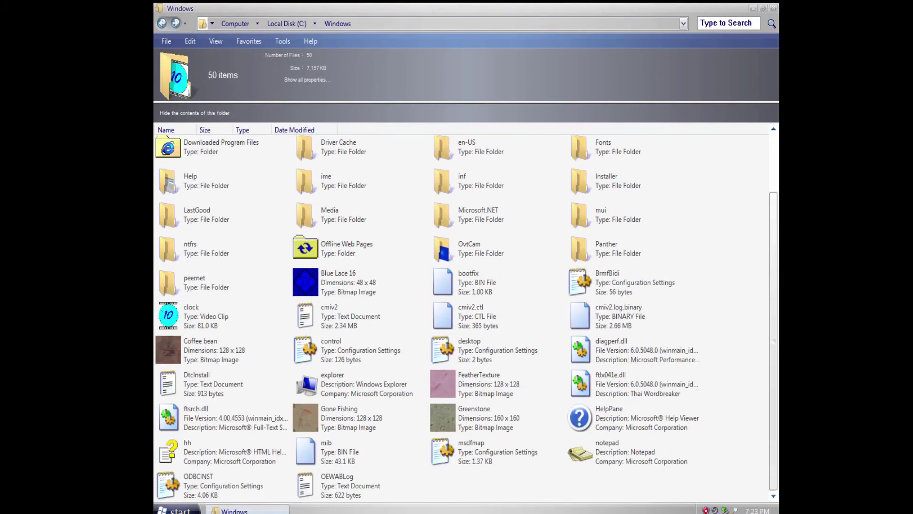
scroll(675, 323, "up", 2)
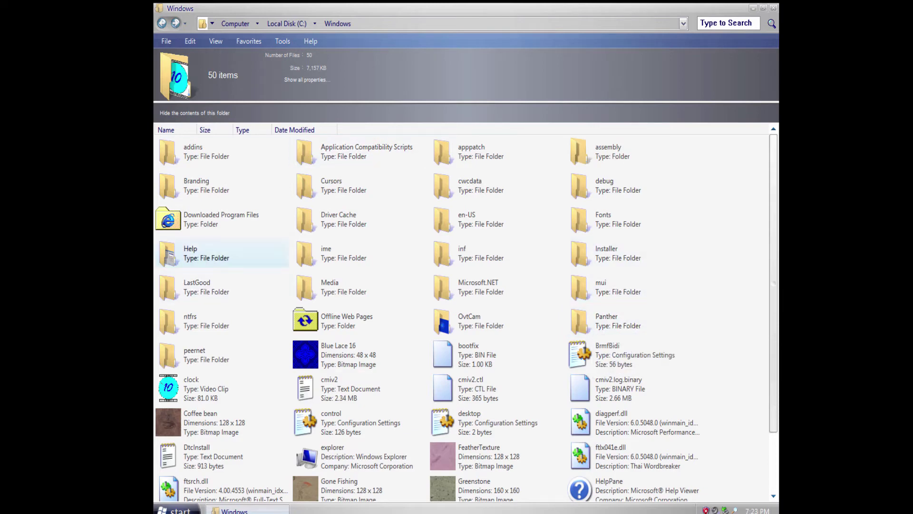
Open Downloaded Program Files, go back up to Local Disk, and reopen the Windows folder.
double_click(221, 219)
key("BackSpace")
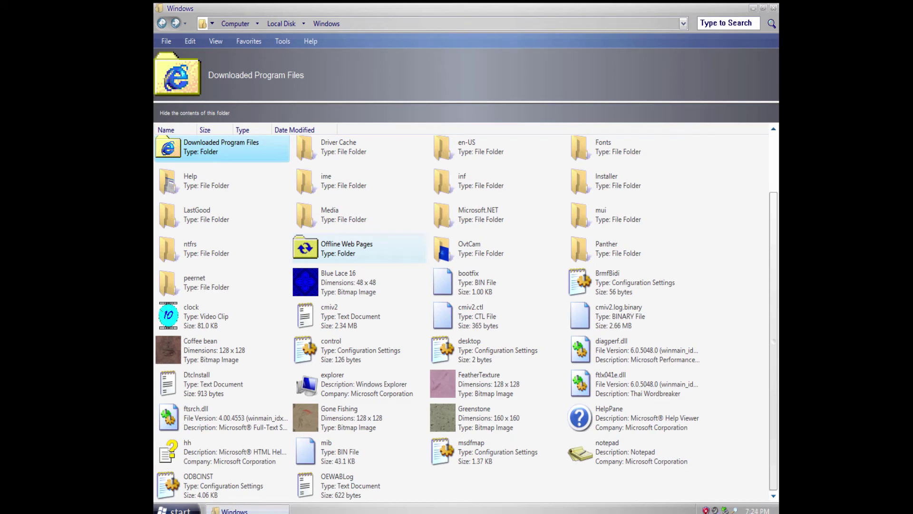
key("BackSpace")
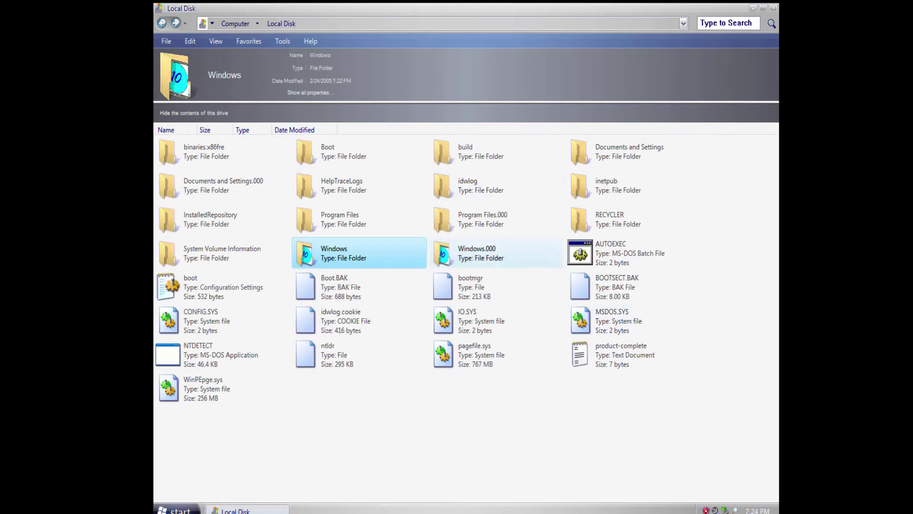
key("Return")
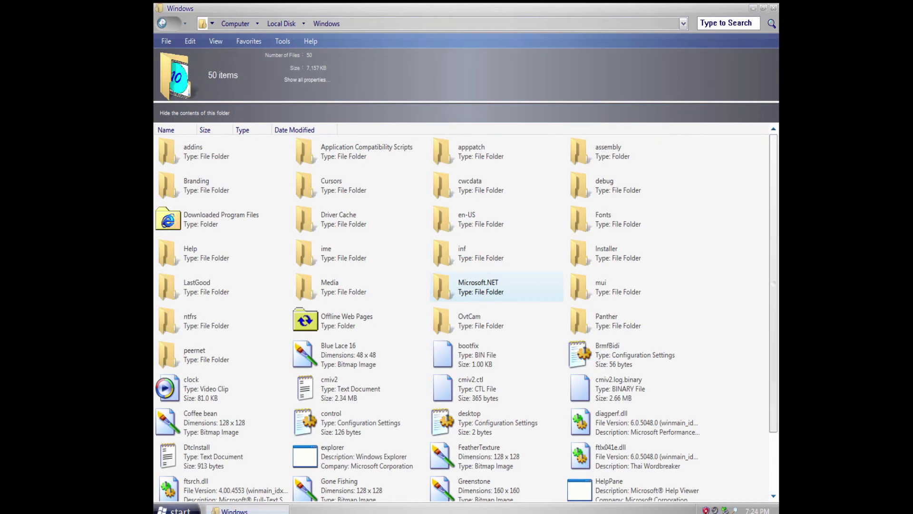
scroll(359, 219, "down", 2)
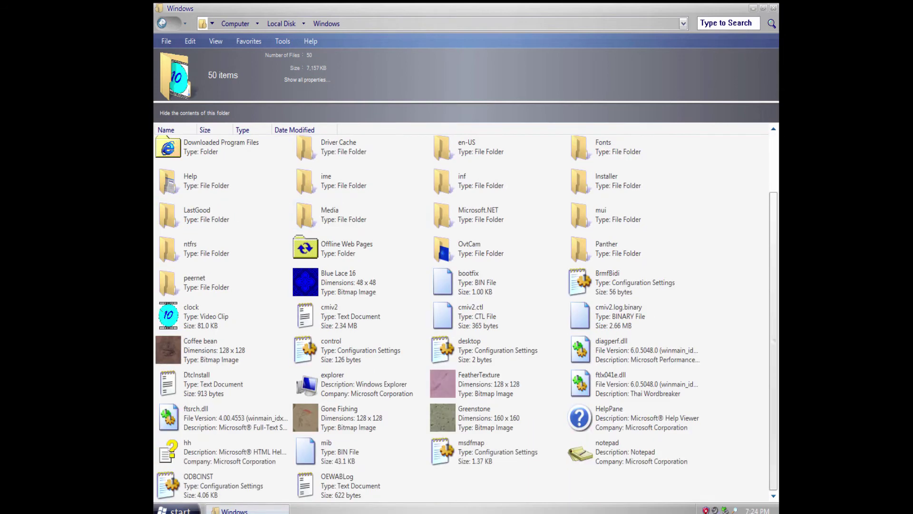
scroll(360, 218, "up", 2)
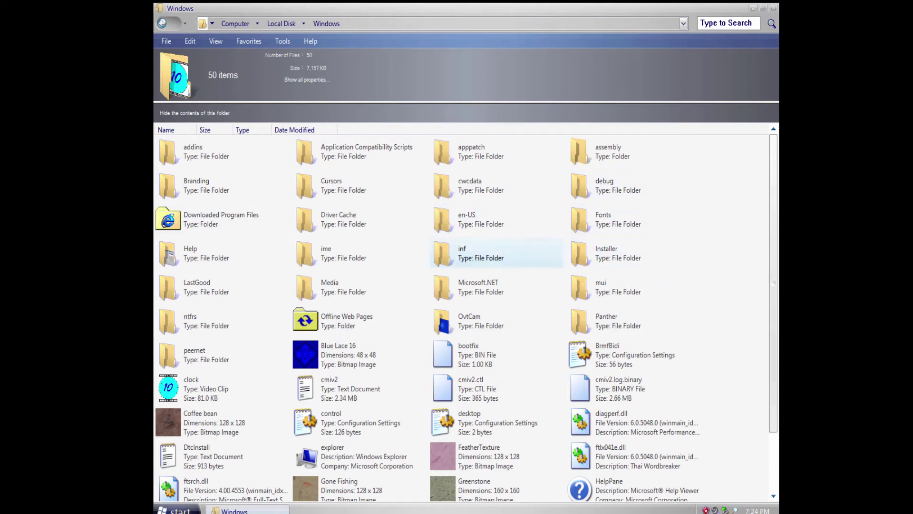
Attempt to jump to Local Disk, then dismiss the error and window-busy prompt.
mouse_move(485, 264)
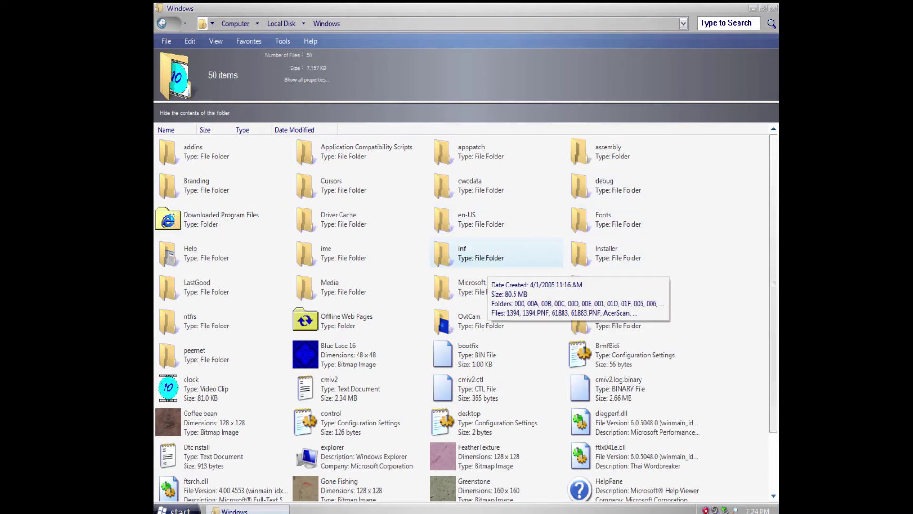
scroll(485, 264, "down", 2)
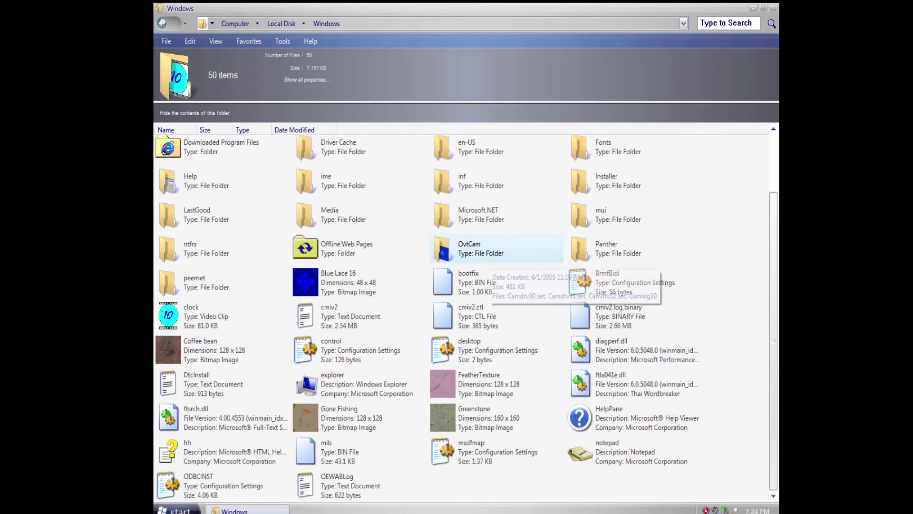
scroll(485, 262, "up", 2)
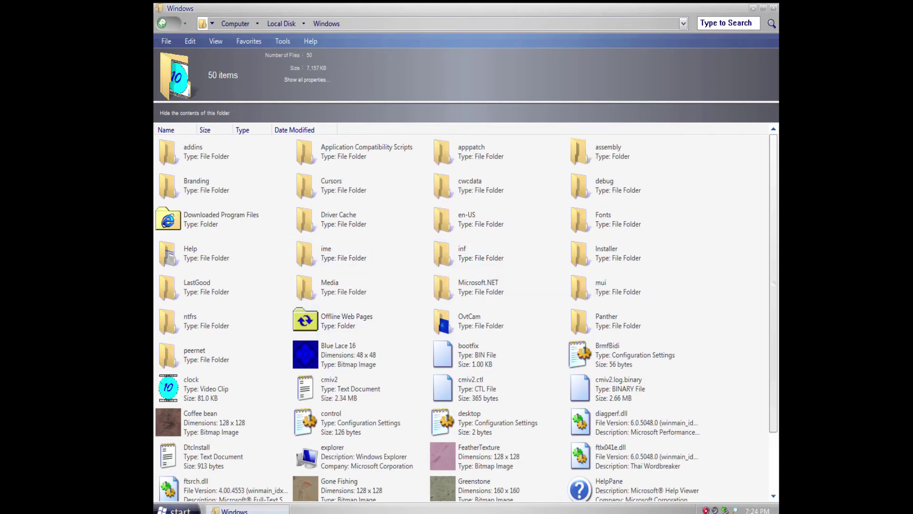
left_click(466, 288)
left_click(773, 8)
left_click(492, 296)
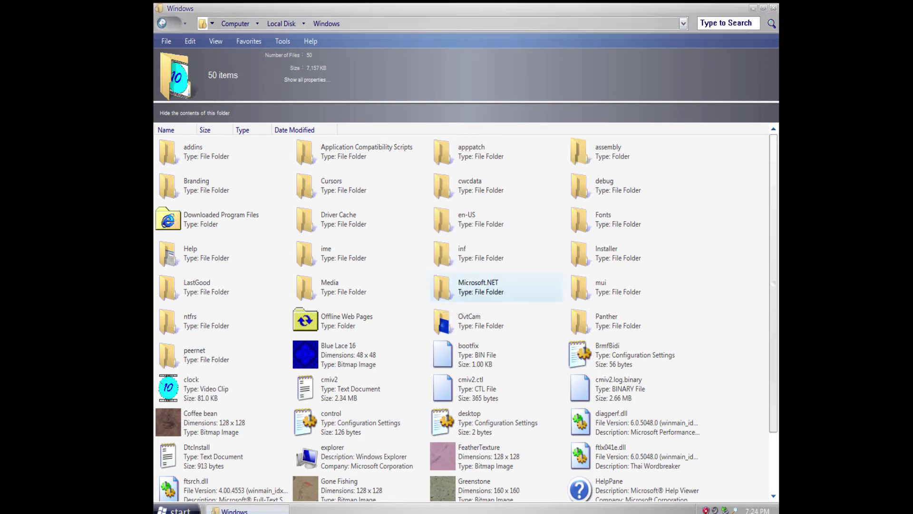
left_click(176, 510)
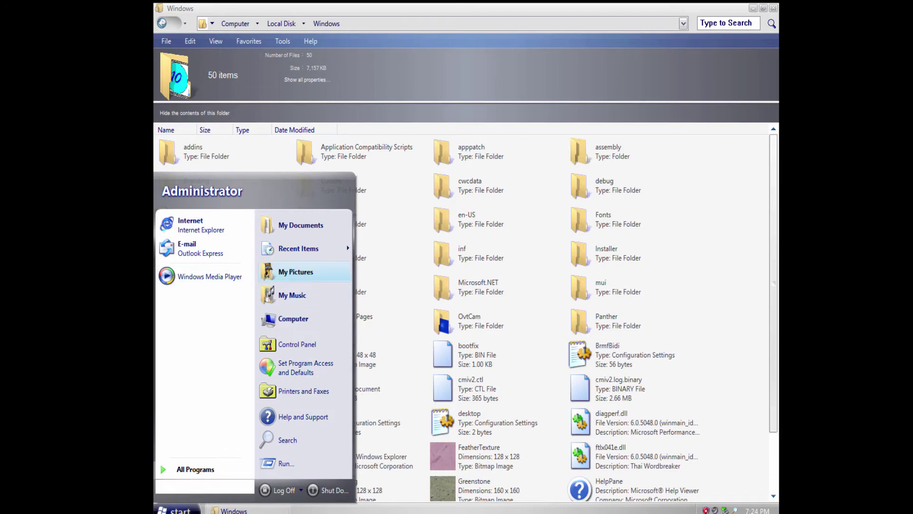
Open My Documents, browse into My Music and the Keywords list, returning each time.
left_click(301, 225)
double_click(300, 111)
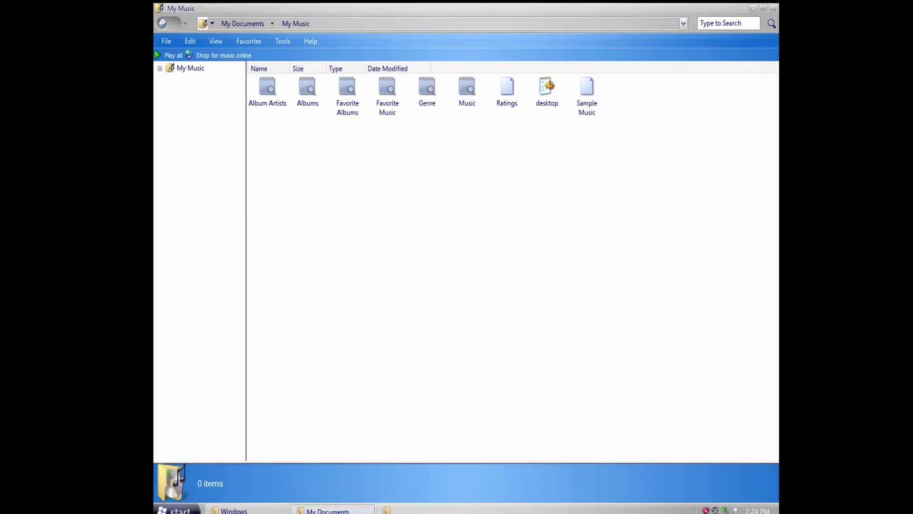
left_click_drag(638, 112, 380, 105)
left_click(162, 23)
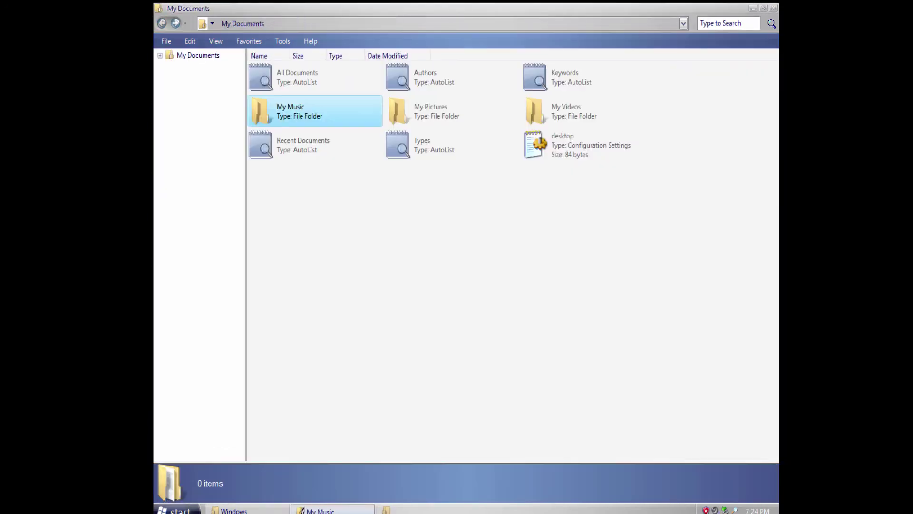
double_click(571, 76)
key("BackSpace")
Look into My Videos, My Pictures, Types and Recent Documents, returning to My Documents.
double_click(569, 110)
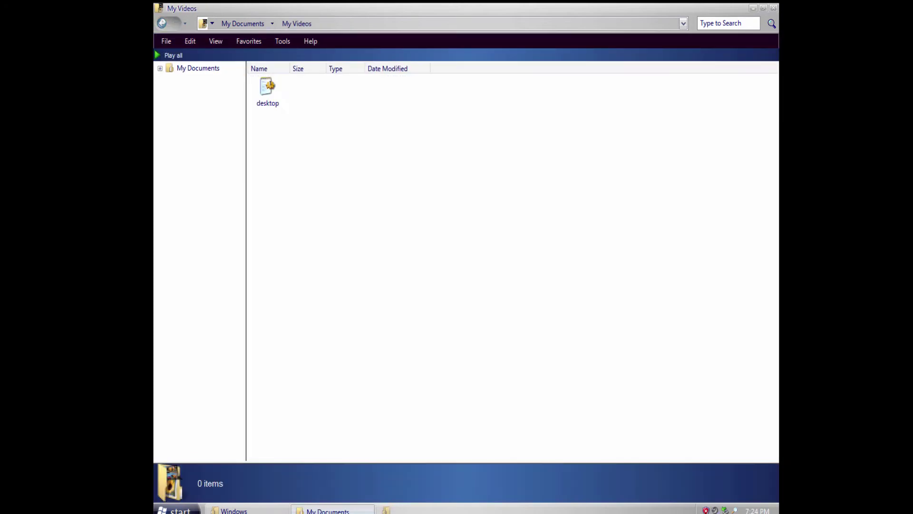
left_click(162, 23)
double_click(431, 111)
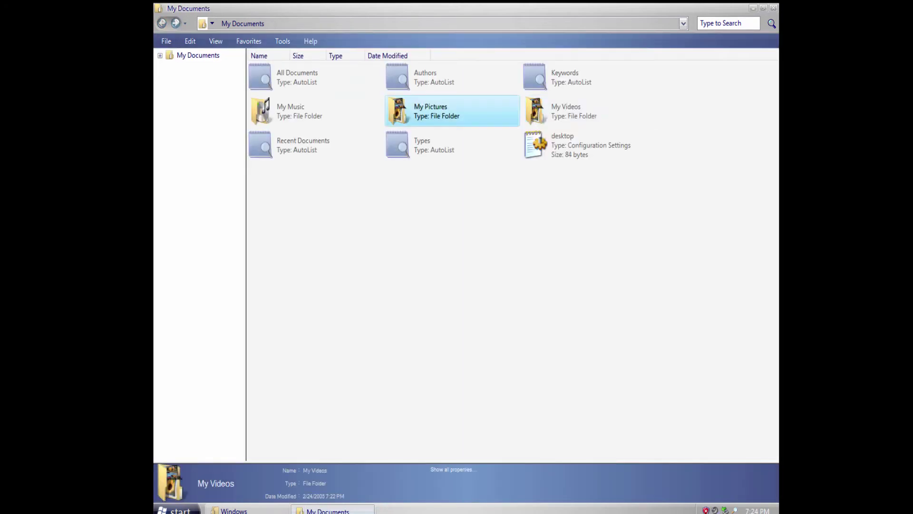
key("BackSpace")
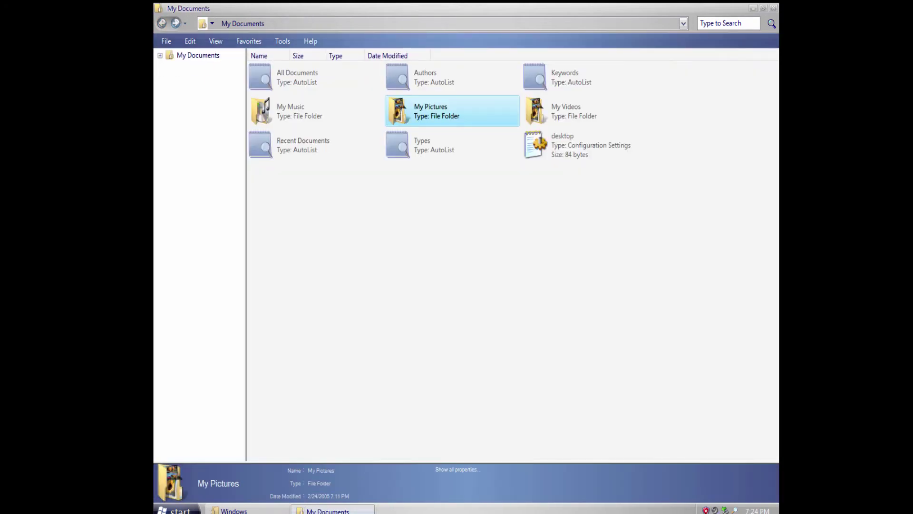
double_click(431, 144)
left_click(162, 23)
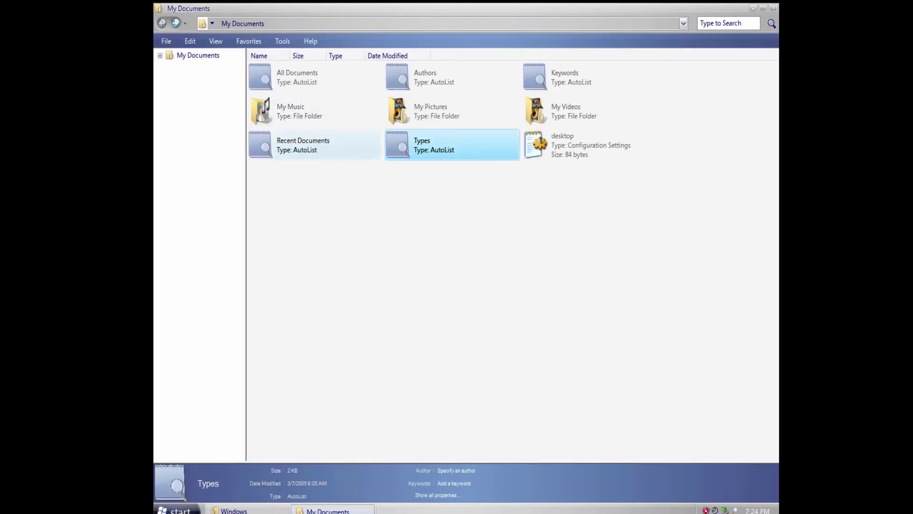
double_click(304, 144)
left_click(162, 23)
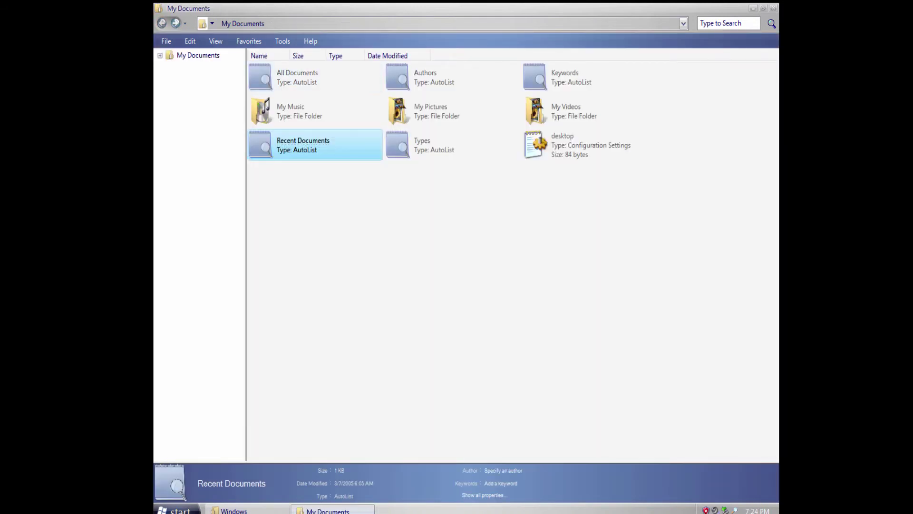
Close My Documents, bring the Windows folder forward, and dismiss the busy message.
left_click(774, 8)
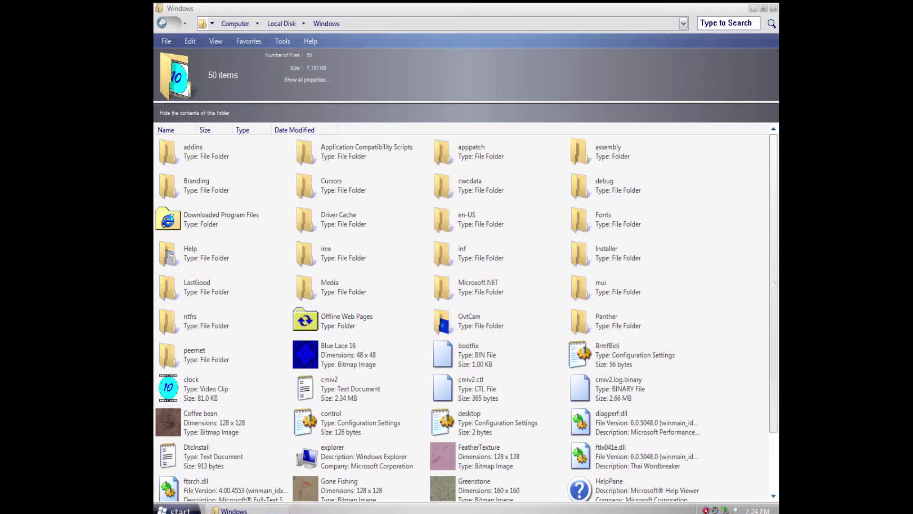
left_click(248, 510)
left_click(441, 296)
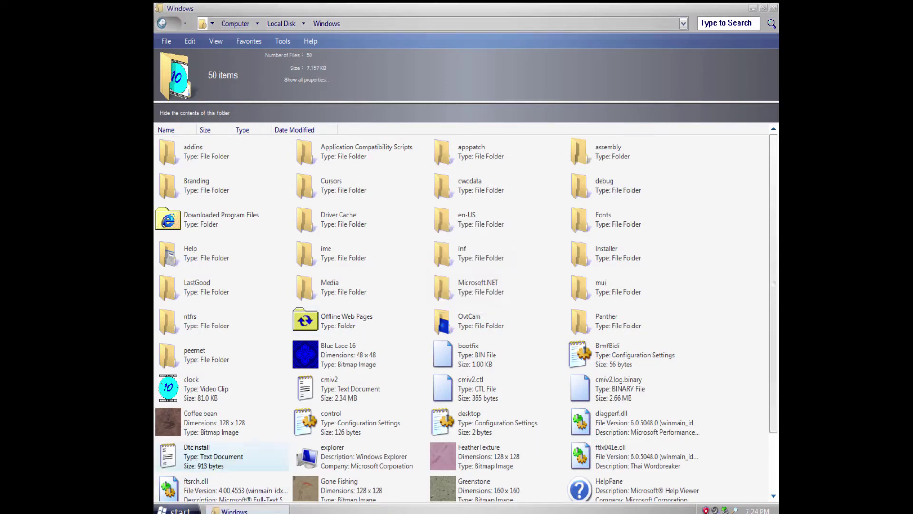
key("super")
Open My Music from Start, view Sample Music, close it, and return to the Windows folder.
mouse_move(304, 249)
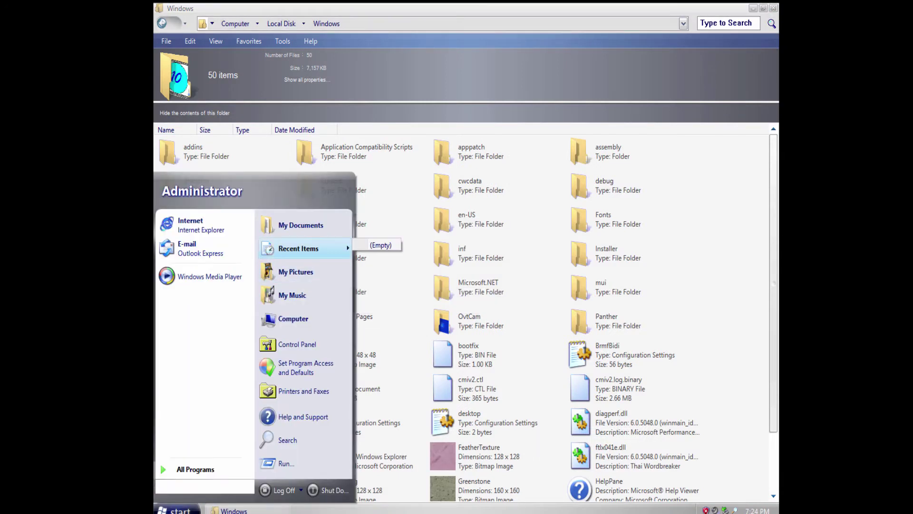
left_click(292, 295)
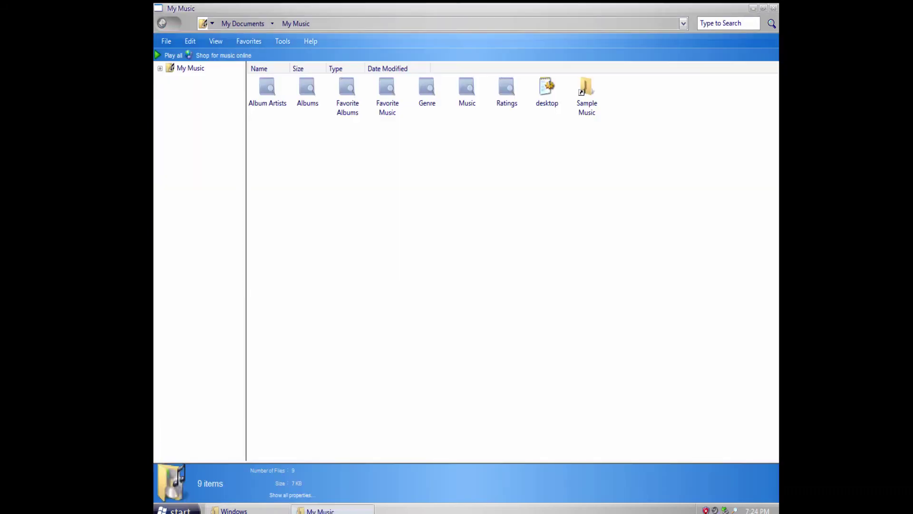
double_click(587, 95)
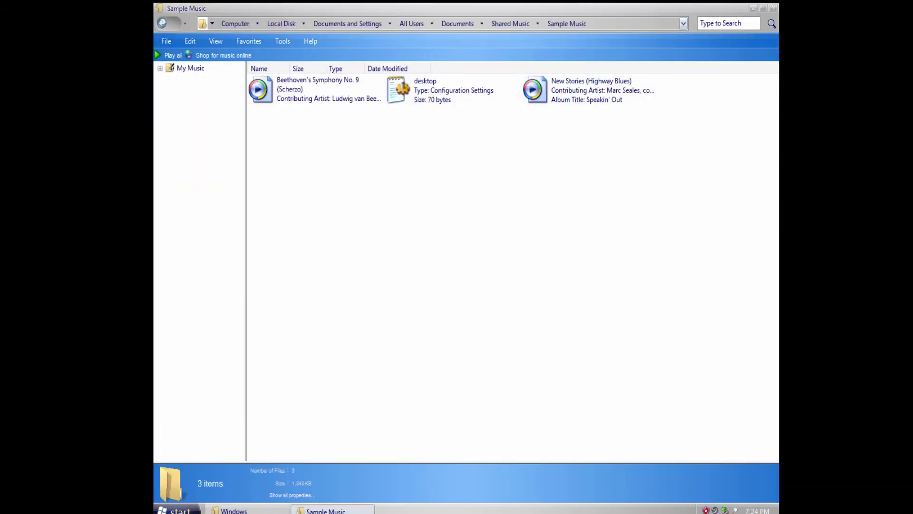
left_click(774, 9)
left_click(200, 498)
left_click(177, 509)
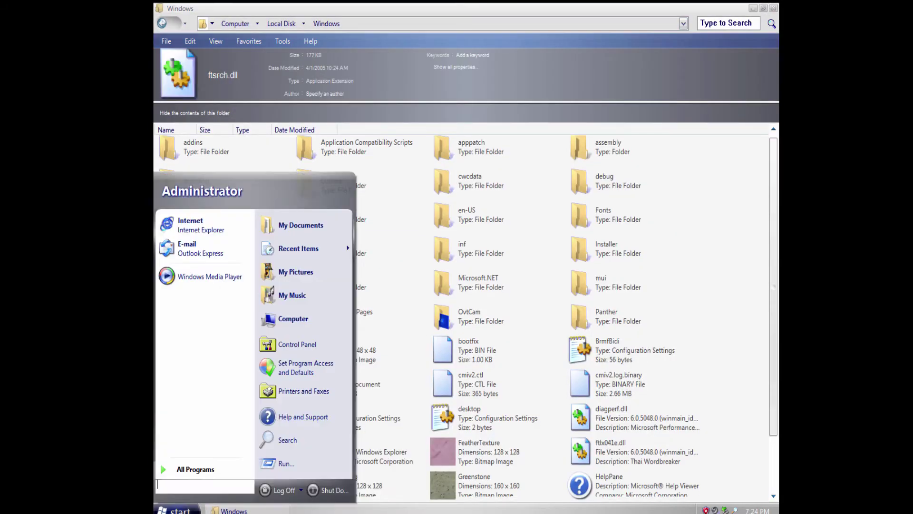
left_click(286, 368)
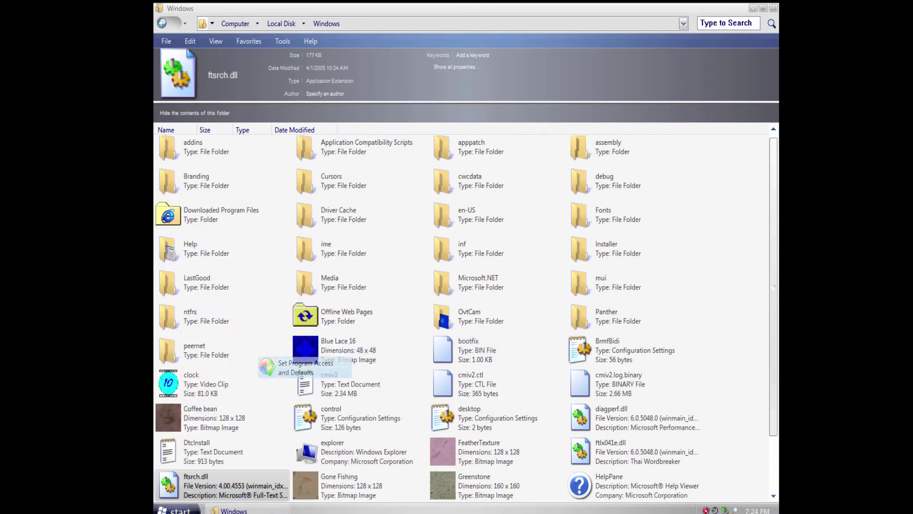
left_click(223, 156)
left_click(224, 104)
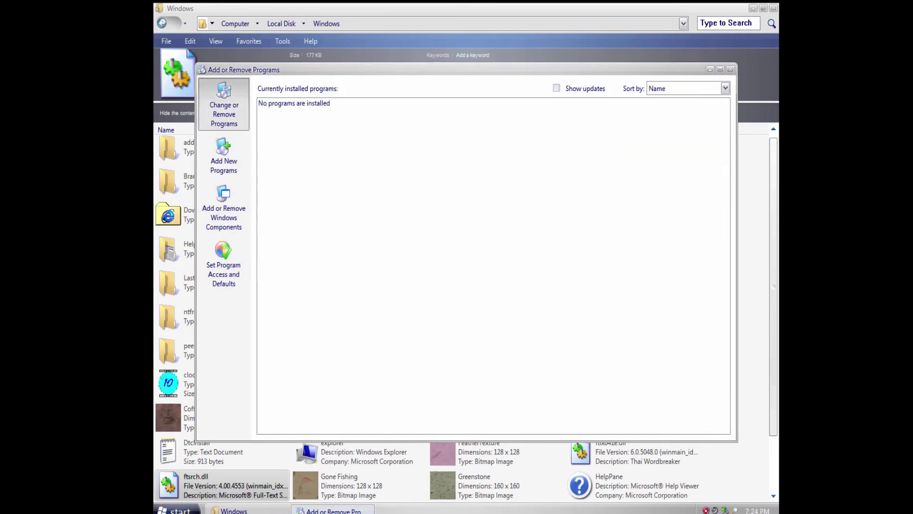
left_click(730, 70)
left_click(177, 510)
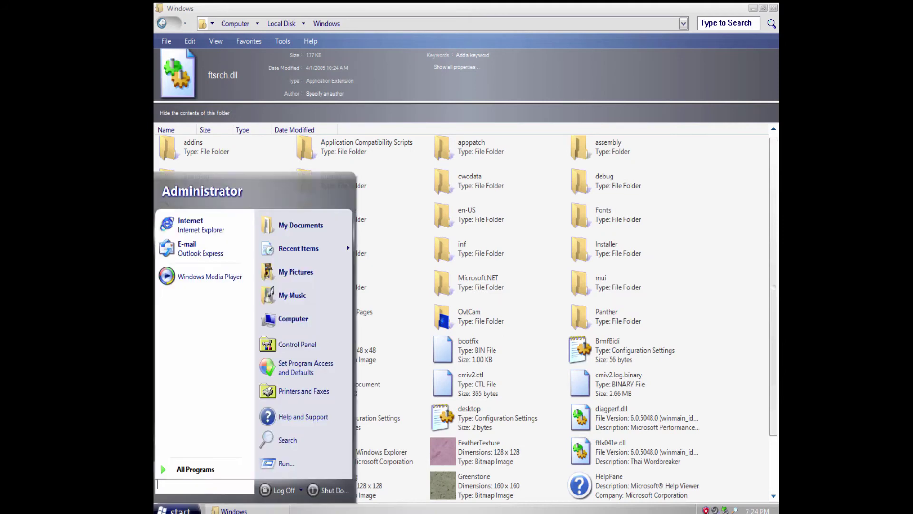
right_click(269, 318)
key("Return")
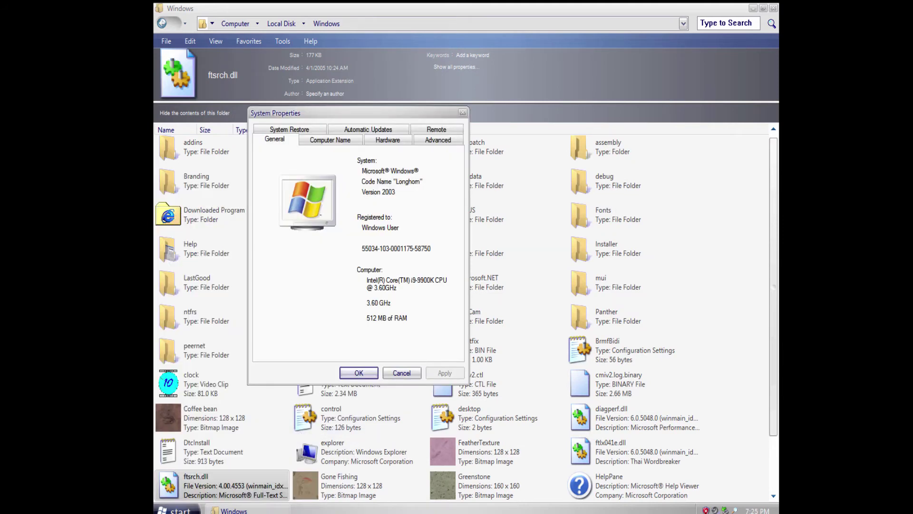
left_click(330, 139)
left_click(387, 139)
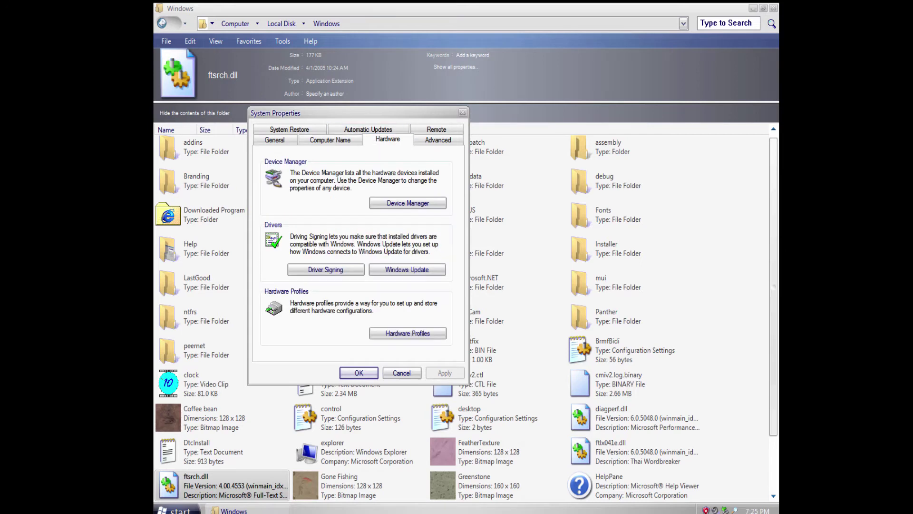
left_click(438, 139)
left_click(436, 129)
left_click(387, 129)
left_click(369, 129)
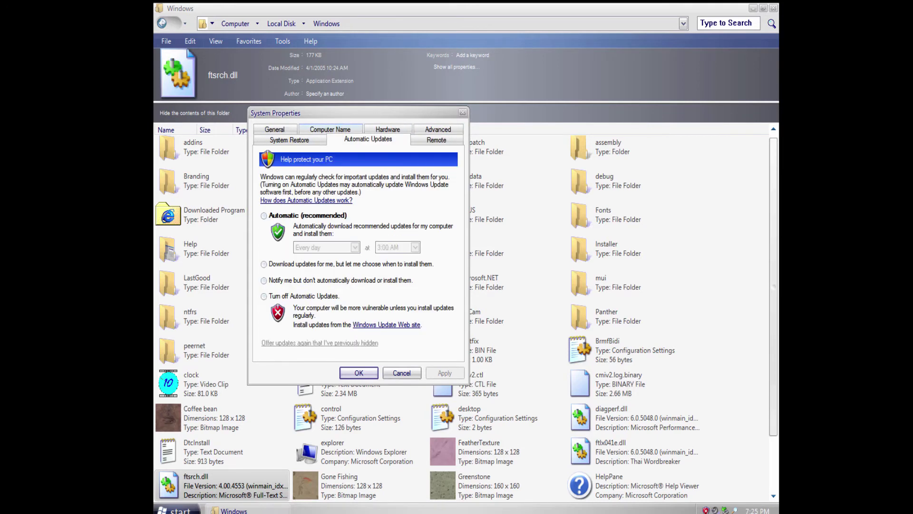
left_click(275, 129)
key("Escape")
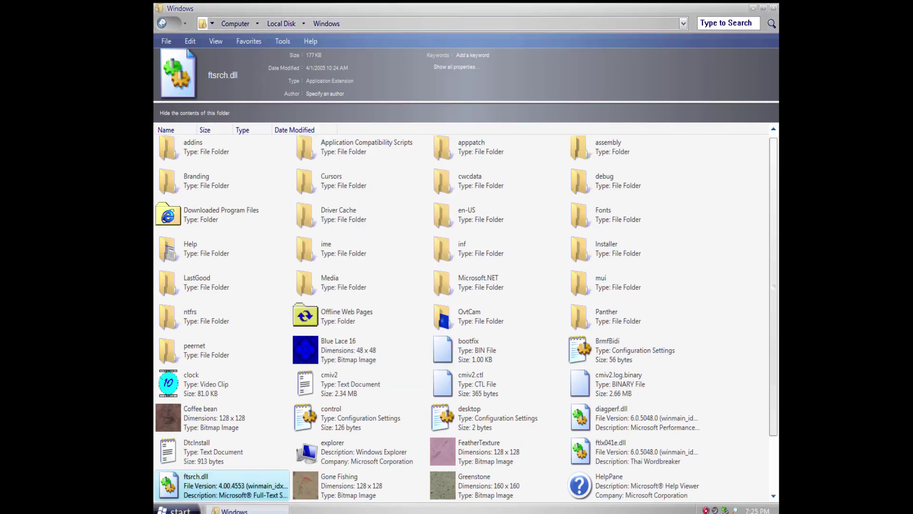
key("super")
key("Up")
key("Return")
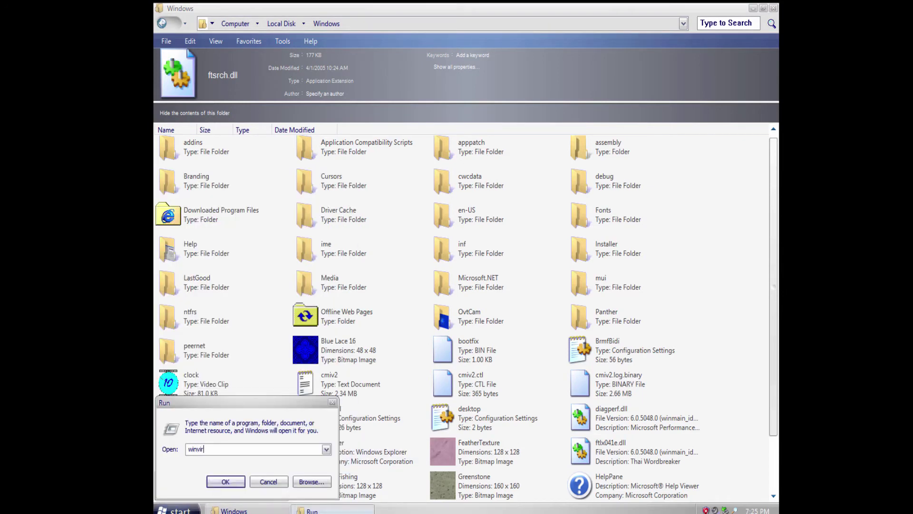
type("winvir")
key("Return")
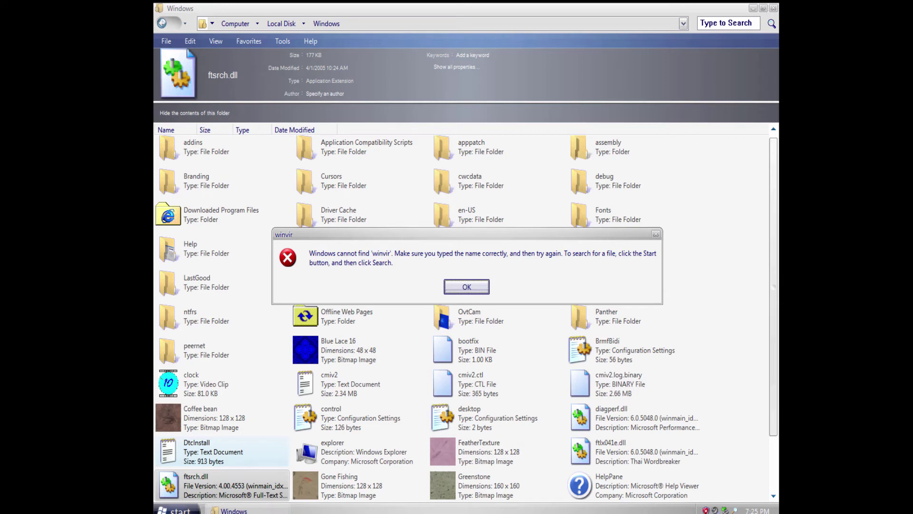
key("Return")
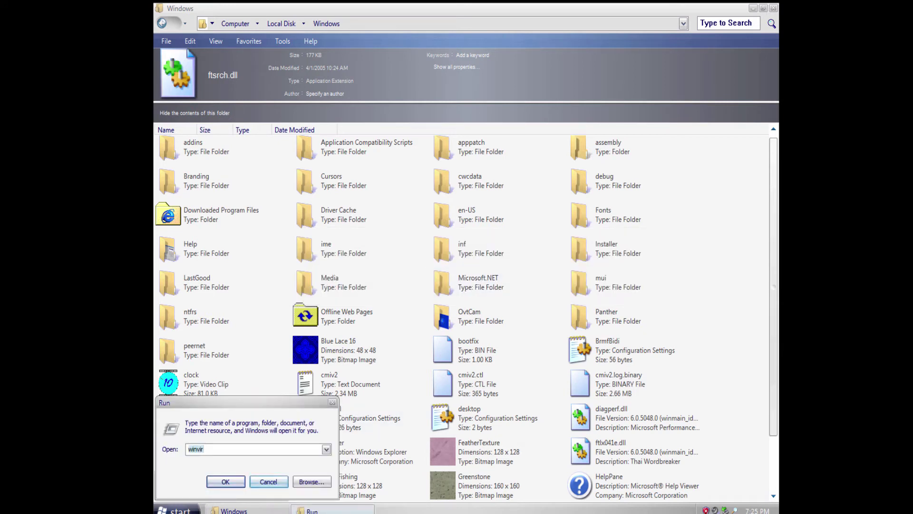
left_click(312, 482)
scroll(276, 360, "down", 2)
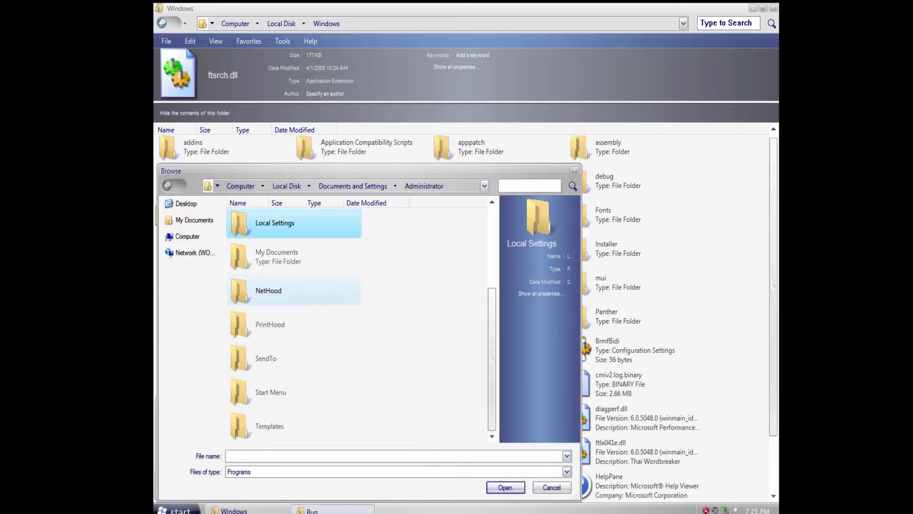
scroll(276, 360, "up", 2)
left_click(189, 236)
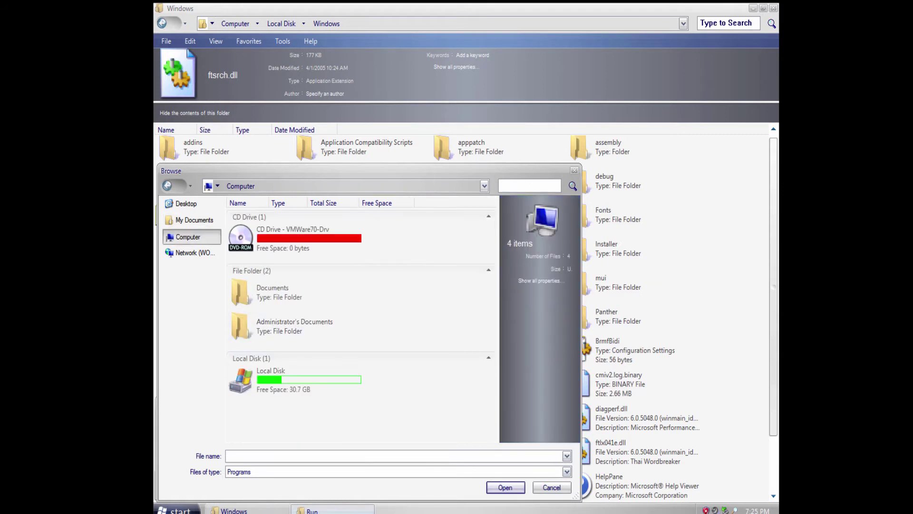
double_click(257, 380)
scroll(266, 328, "down", 5)
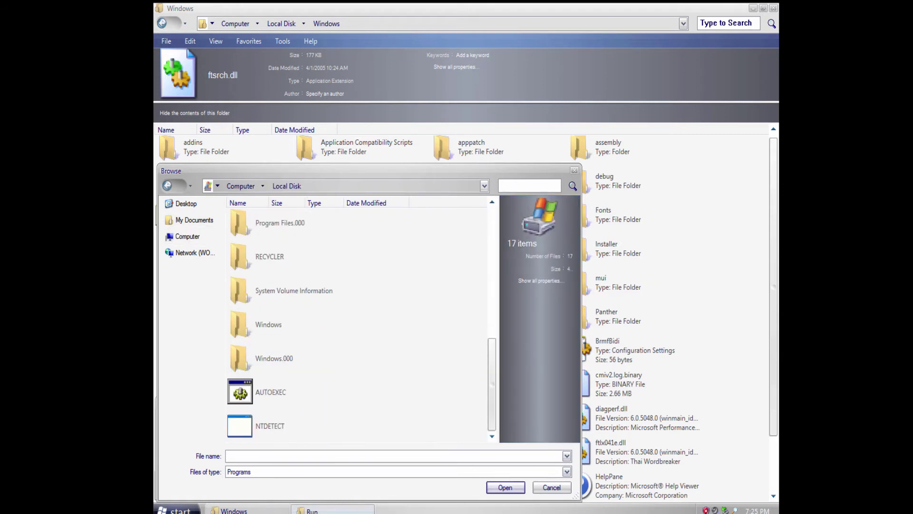
double_click(264, 324)
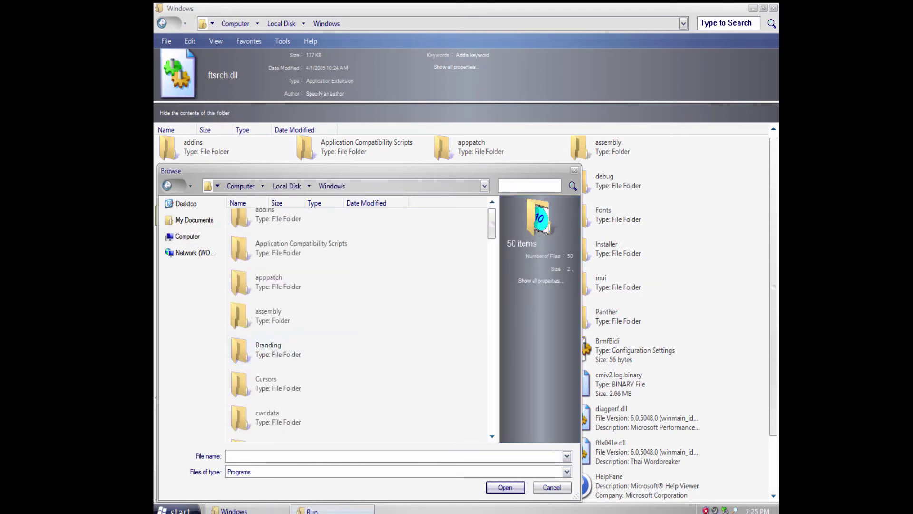
scroll(295, 352, "down", 10)
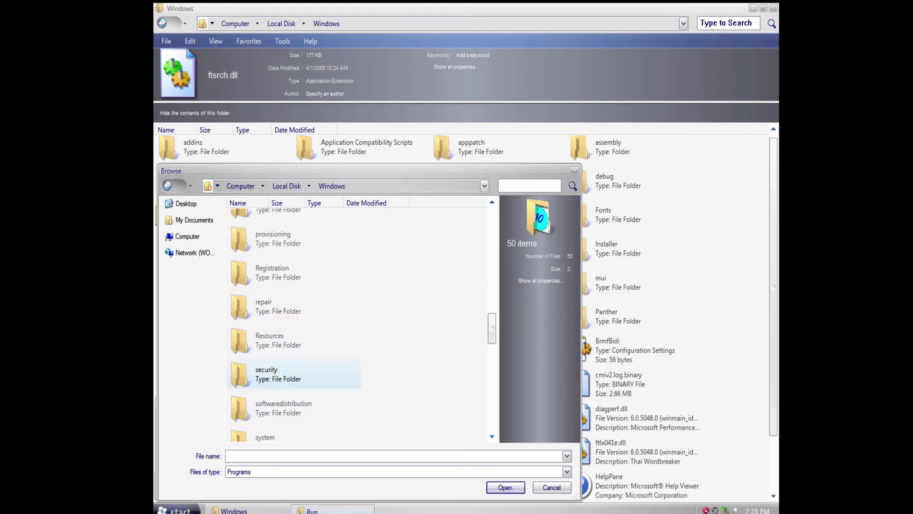
scroll(276, 376, "down", 2)
double_click(262, 397)
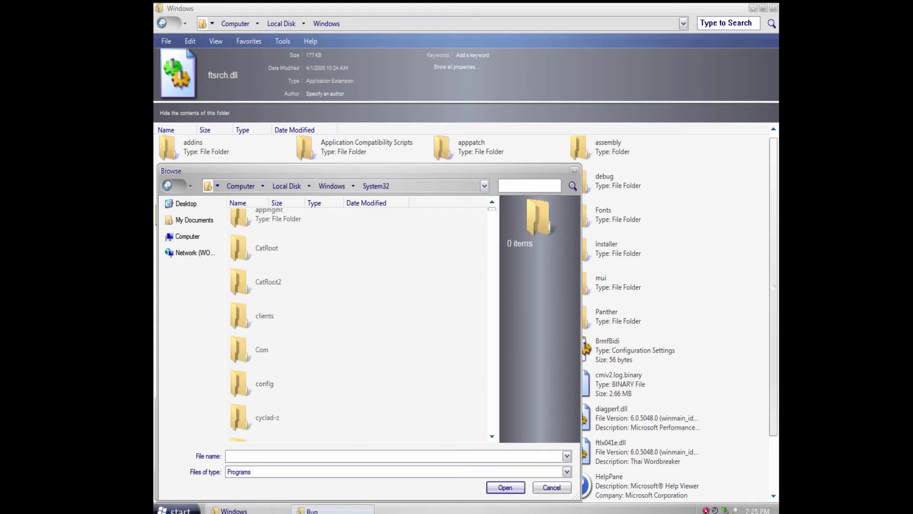
left_click_drag(492, 209, 492, 416)
scroll(324, 309, "down", 1)
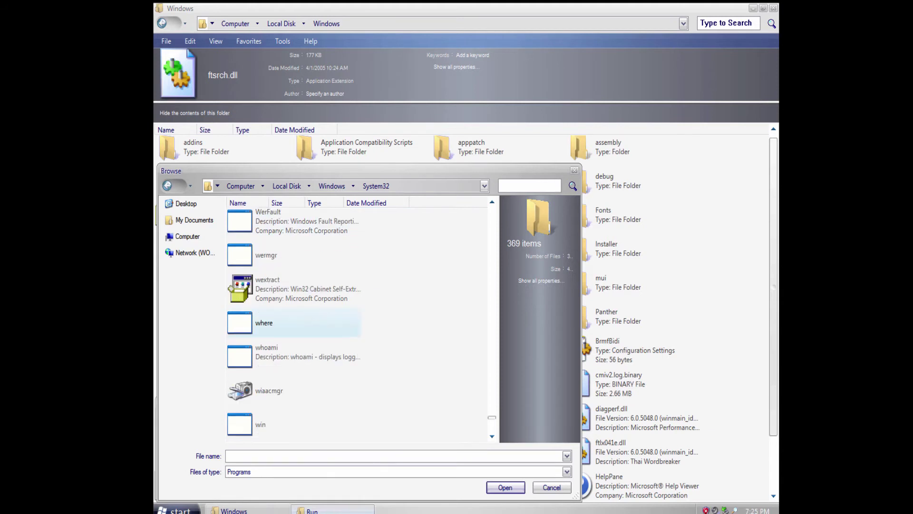
scroll(319, 390, "down", 1)
scroll(323, 418, "down", 2)
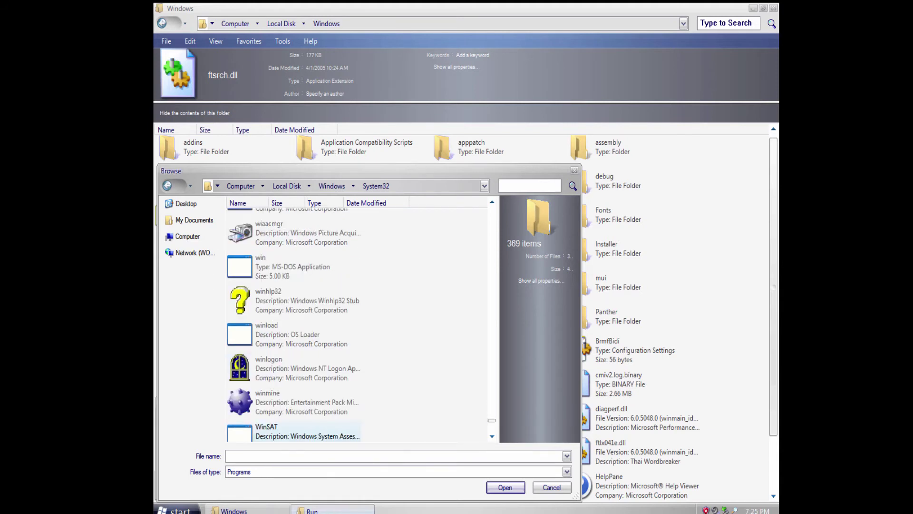
left_click(304, 425)
key("Return")
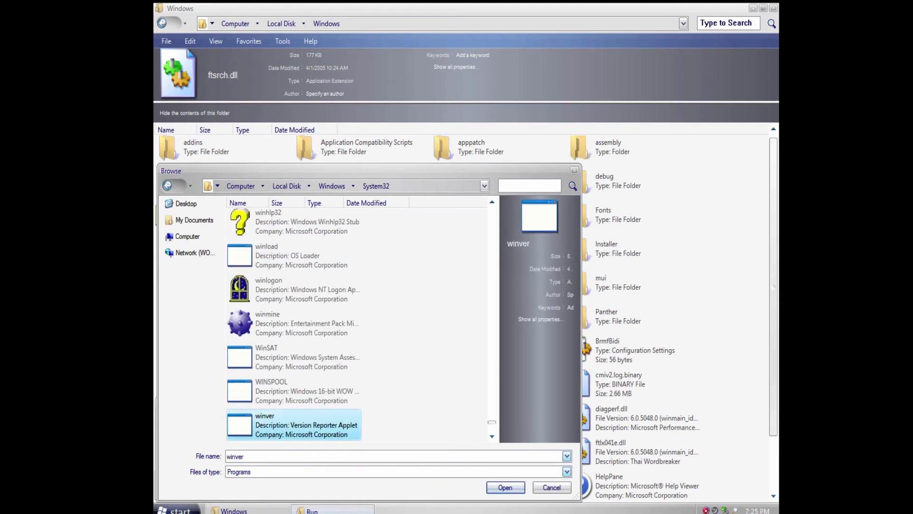
key("Return")
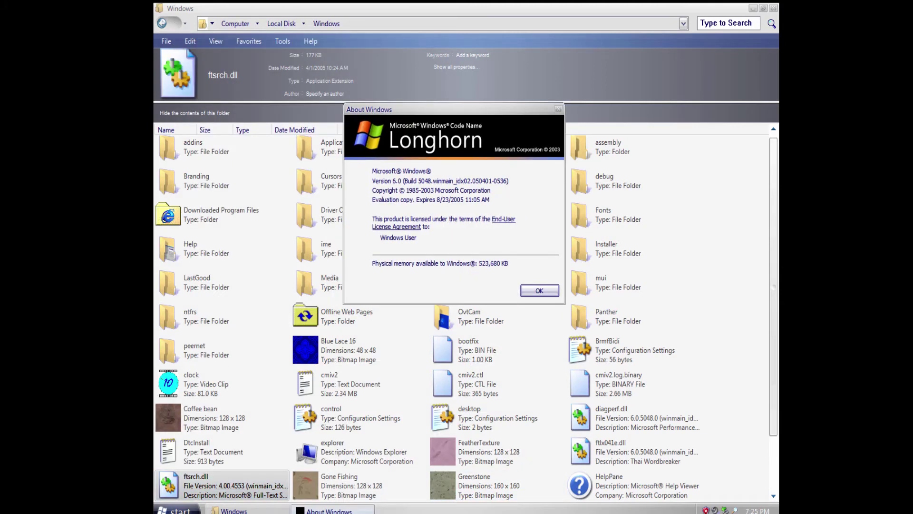
key("Return")
left_click(754, 8)
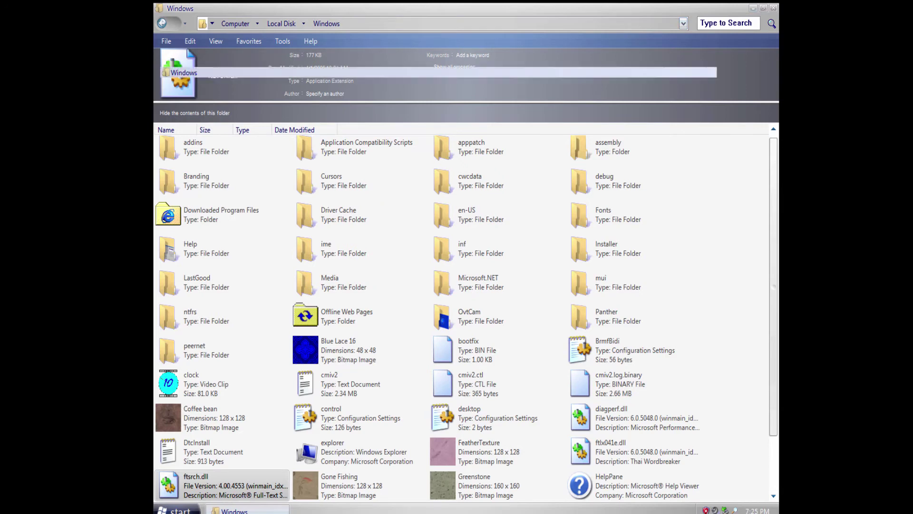
In Display Properties, try Blank and My Pictures Slideshow, then pick and preview the Windows XP screen saver.
right_click(333, 168)
left_click(357, 249)
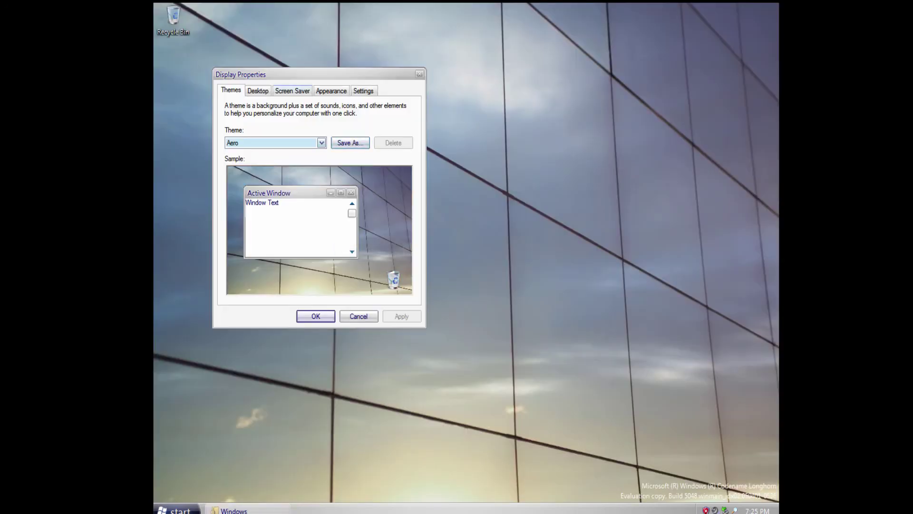
left_click(363, 90)
left_click(293, 91)
left_click(315, 221)
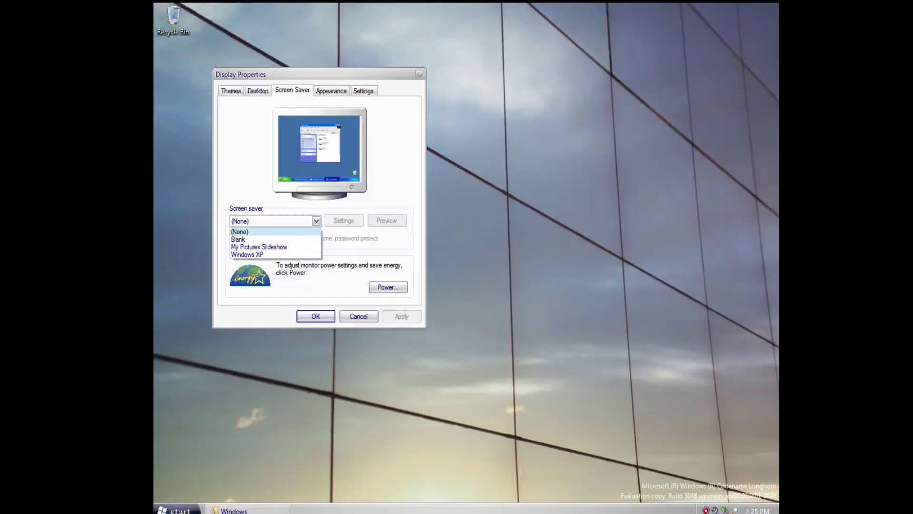
left_click(266, 239)
left_click(267, 220)
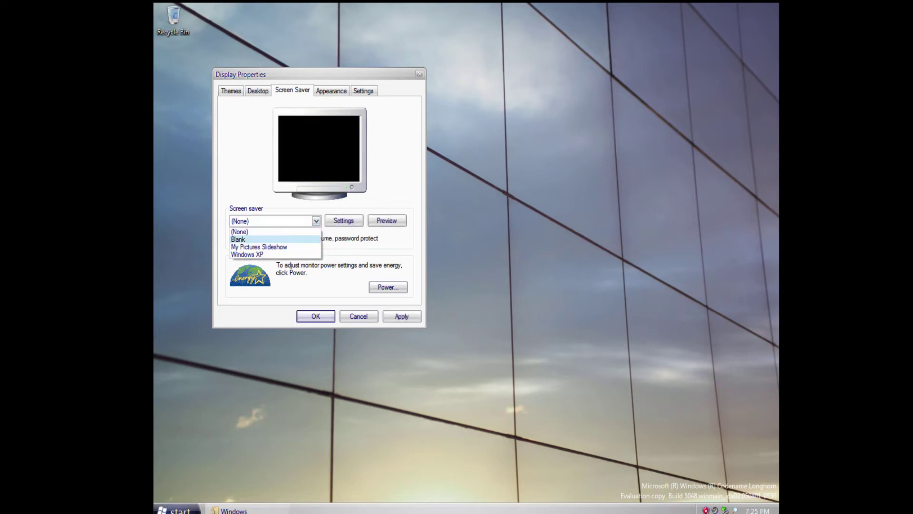
left_click(266, 247)
left_click(268, 221)
left_click(266, 254)
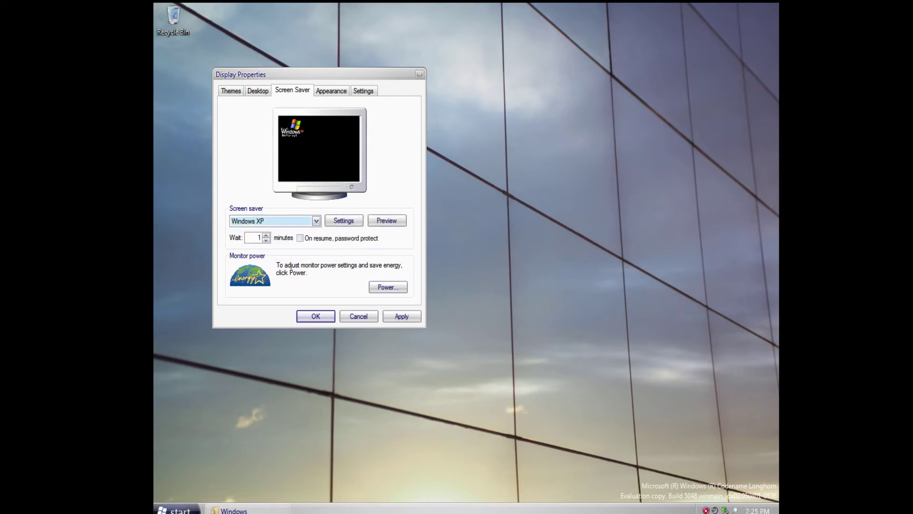
left_click(386, 220)
Browse desktop backgrounds from Ascent, Azul and Bliss through FeatherTexture to Gone Fishing.
left_click(258, 91)
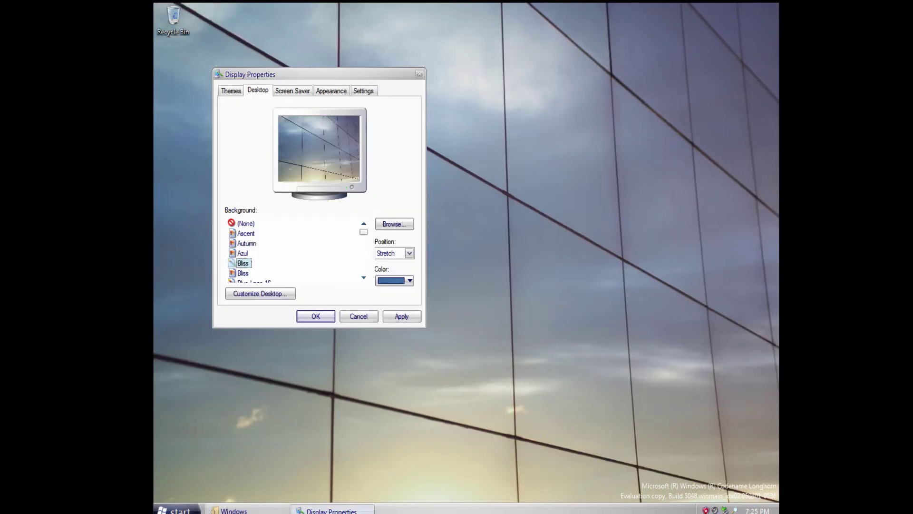
left_click(246, 233)
left_click(242, 253)
left_click(243, 263)
scroll(295, 249, "down", 2)
key("Down")
key("Down")
key("Down")
key("Down")
key("Down")
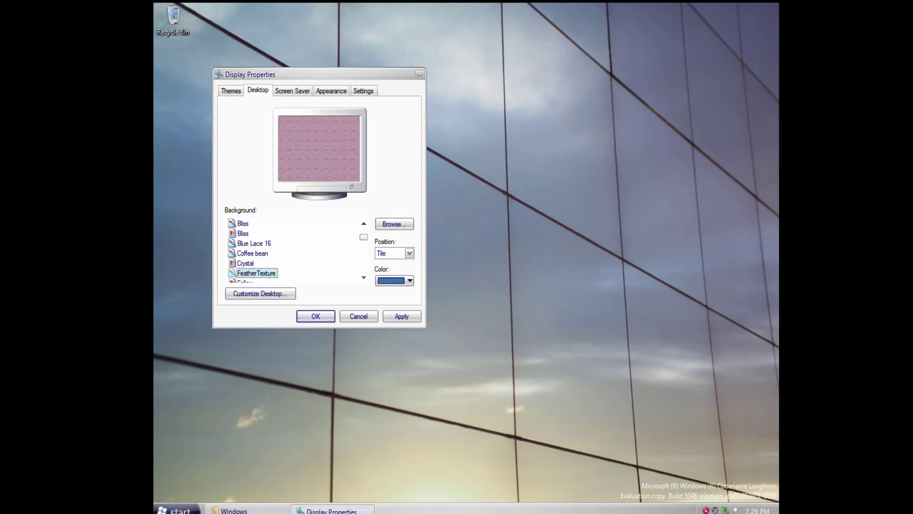
key("Down")
key("Down")
key("Down")
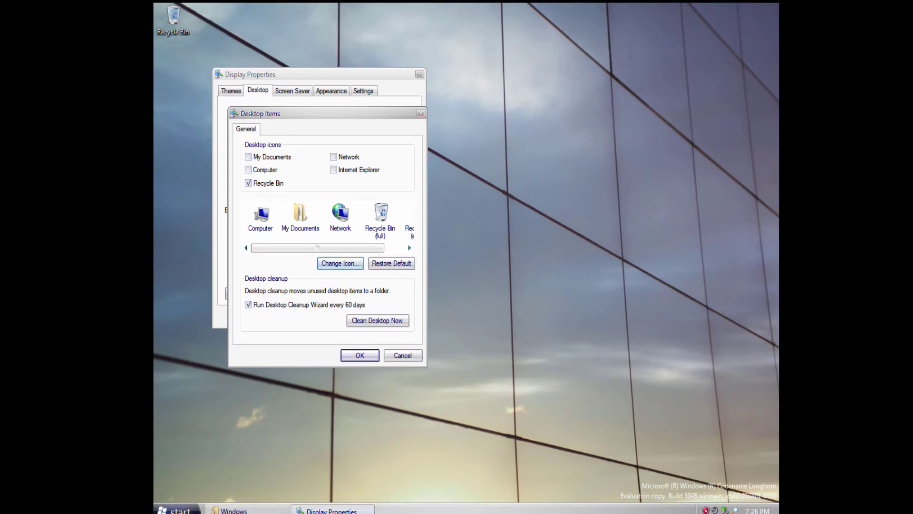
left_click(403, 356)
Preview more backgrounds: Prairie Wind, Radiance, winxp, Zapotec, Wind and Vortec.
left_click_drag(364, 240, 364, 253)
left_click(252, 254)
left_click(249, 274)
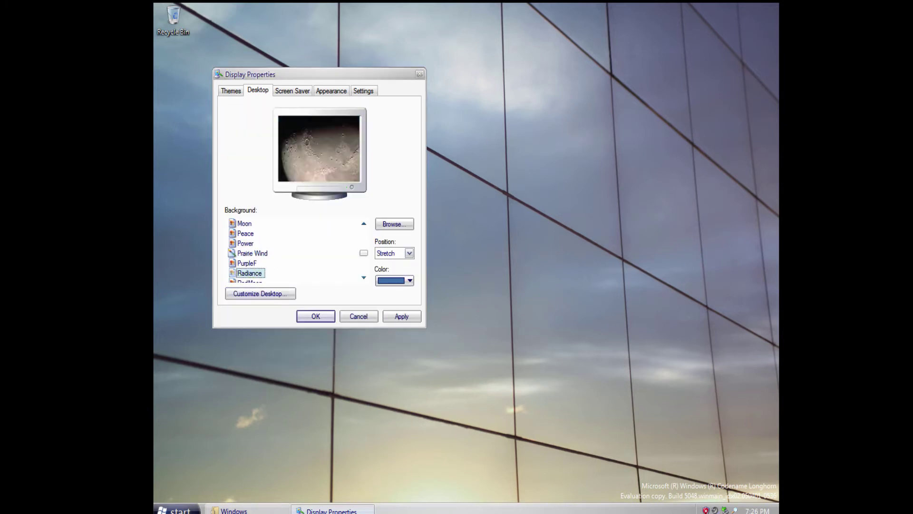
scroll(249, 273, "down", 5)
left_click(245, 264)
left_click(247, 273)
left_click(244, 263)
left_click(244, 253)
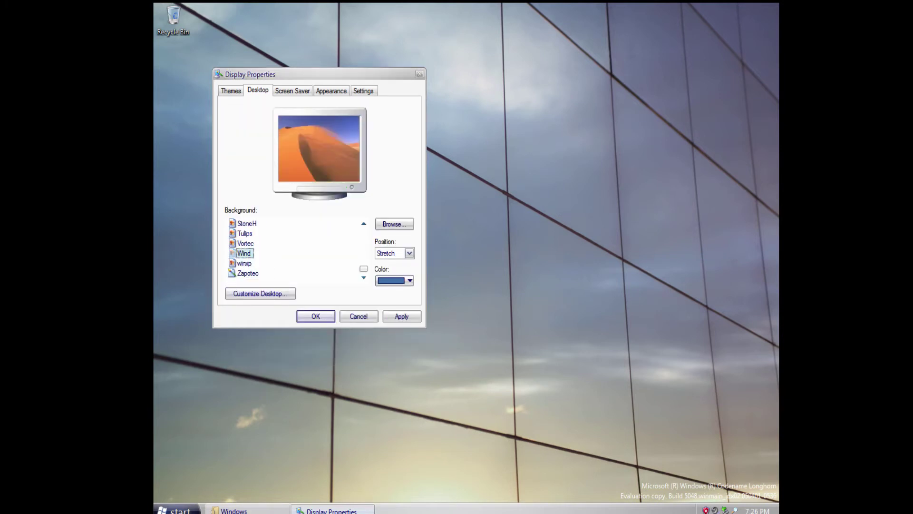
left_click(246, 243)
Apply the Aero theme, then choose the Windows XP theme and close Display Properties with OK.
left_click(231, 90)
left_click(322, 142)
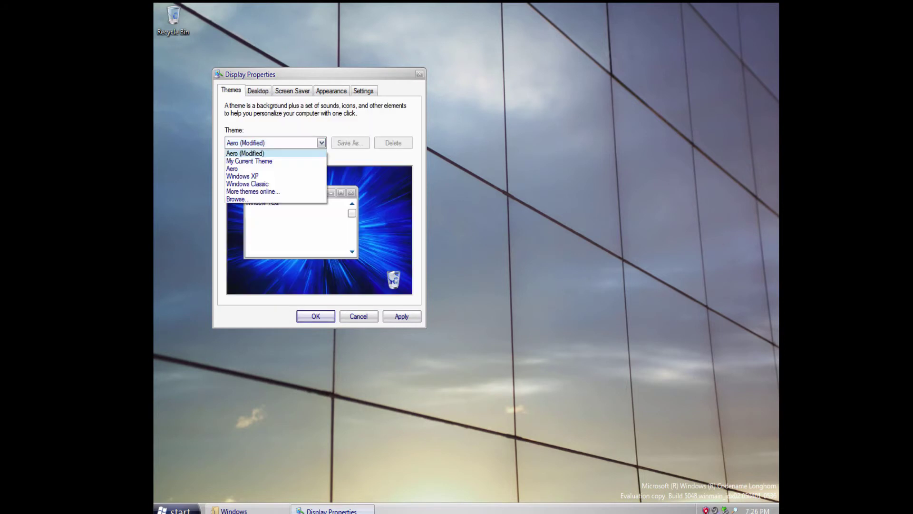
left_click(267, 169)
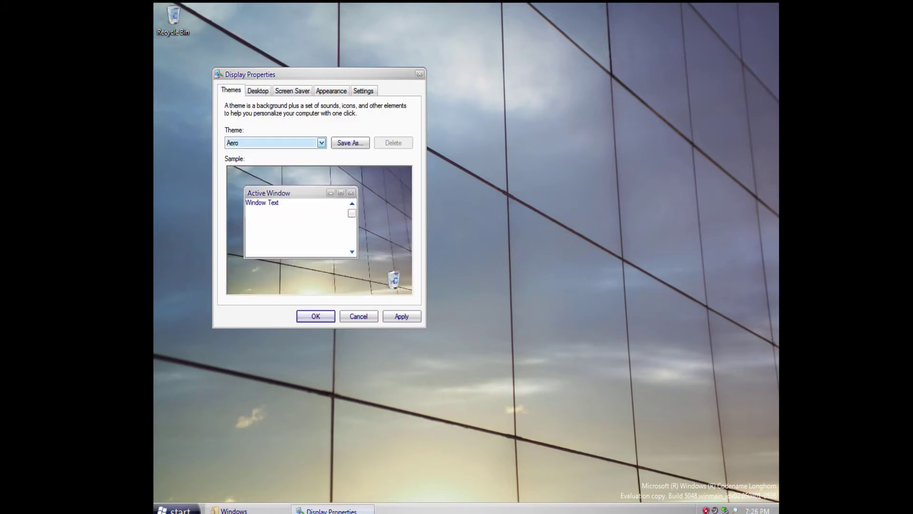
left_click(322, 143)
left_click(266, 162)
left_click(402, 316)
left_click(322, 143)
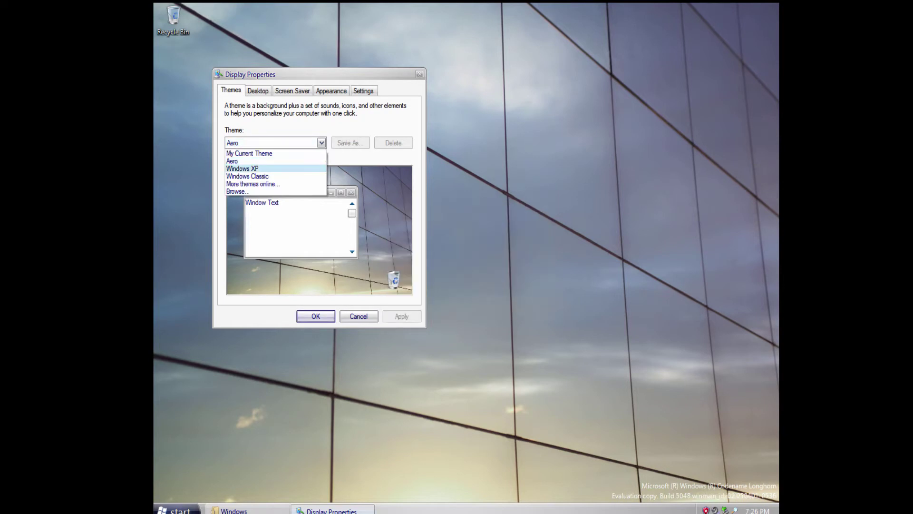
left_click(266, 169)
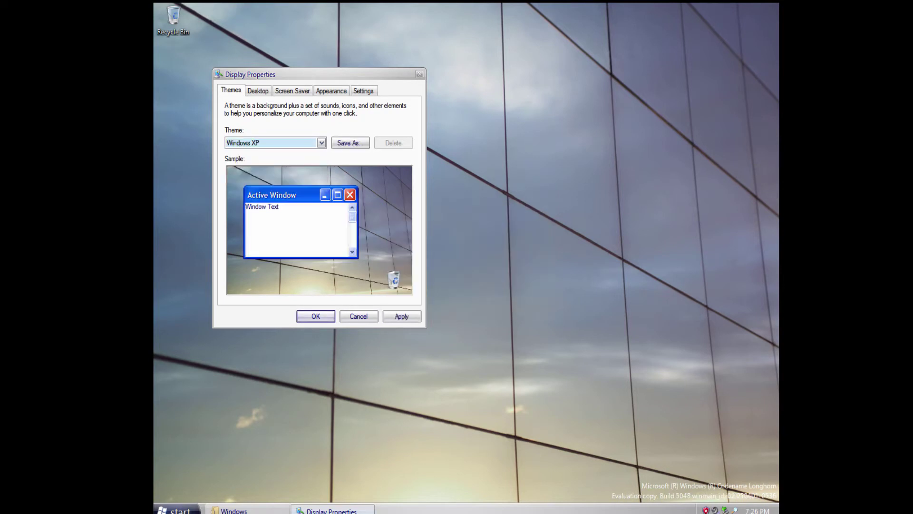
left_click(315, 316)
Try closing the busy Windows folder window, cancel, and minimize it to reveal the desktop.
left_click(229, 510)
right_click(230, 509)
left_click(252, 495)
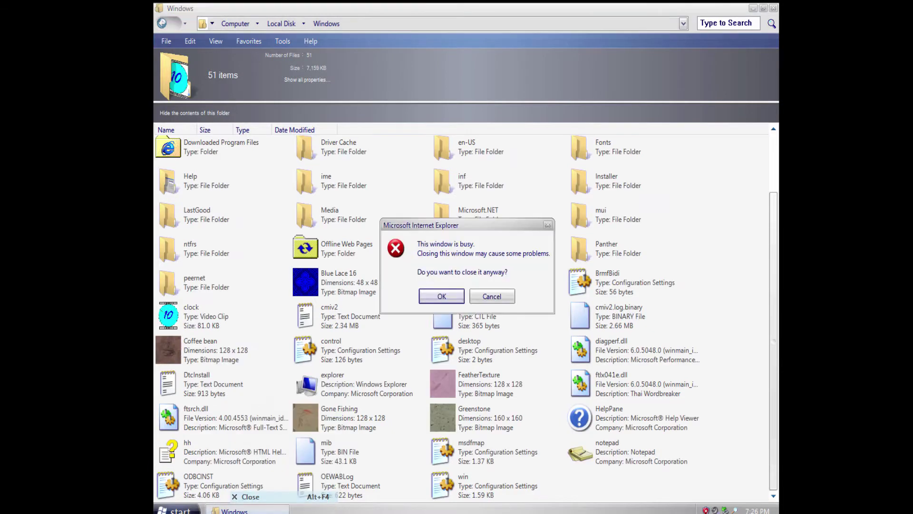
left_click(442, 296)
left_click(773, 8)
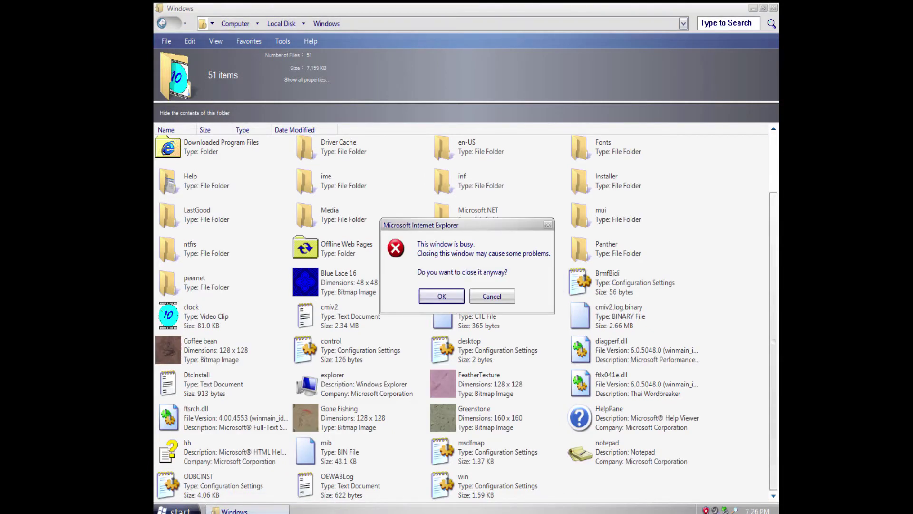
left_click(442, 296)
left_click(235, 511)
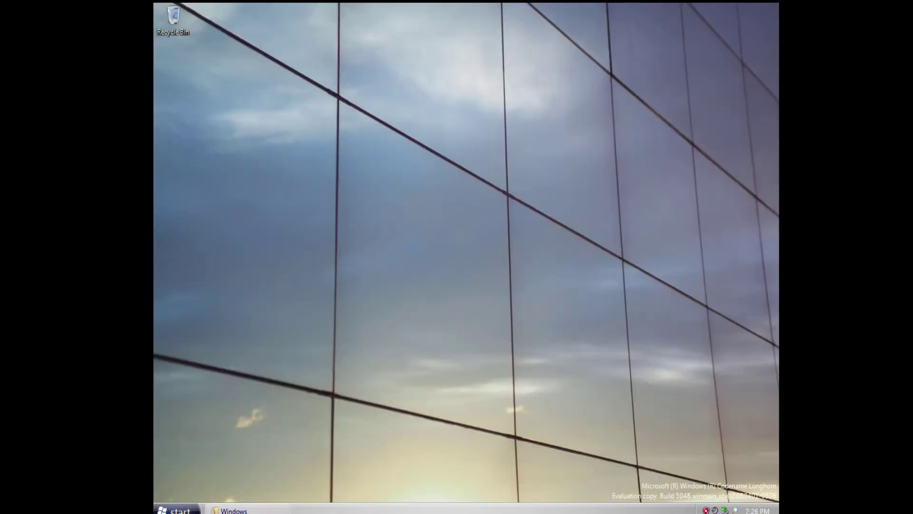
Look through the Taskbar Properties Start Menu and Notification Area tabs, then close the dialog.
right_click(589, 508)
left_click(614, 506)
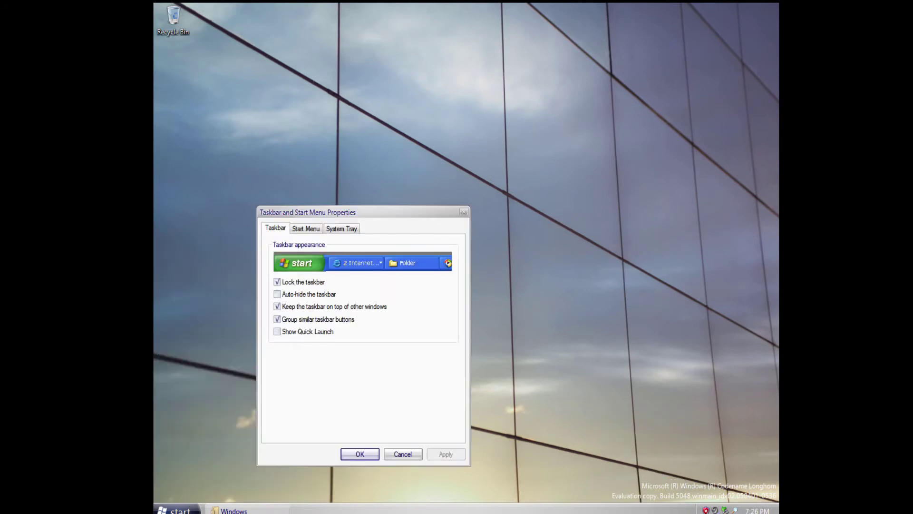
left_click(306, 228)
left_click(341, 228)
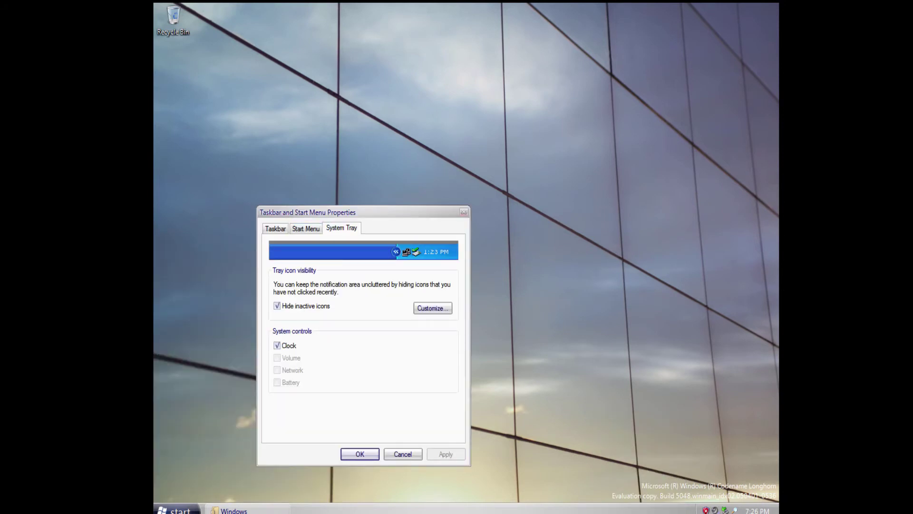
key("Escape")
Launch FreeCell from Games, deal a new game, move the Ace of Clubs home, then resign and quit.
left_click(176, 509)
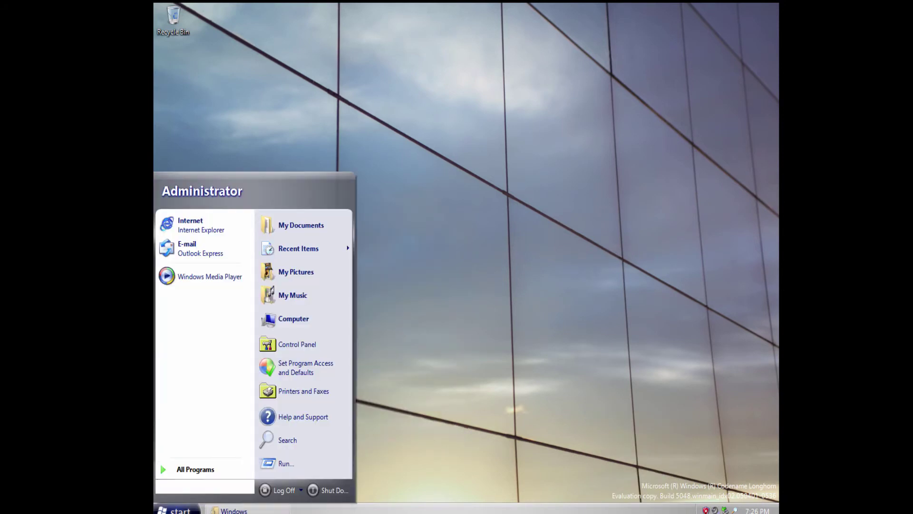
left_click(196, 469)
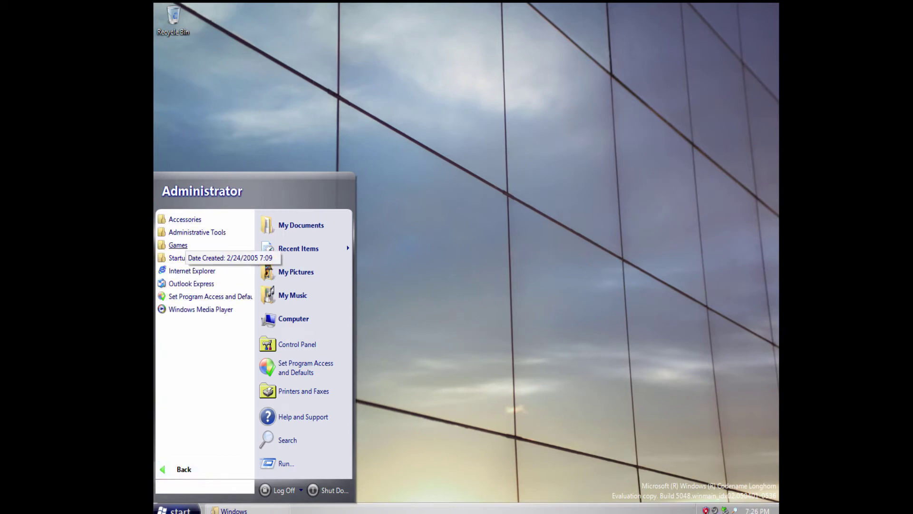
left_click(178, 245)
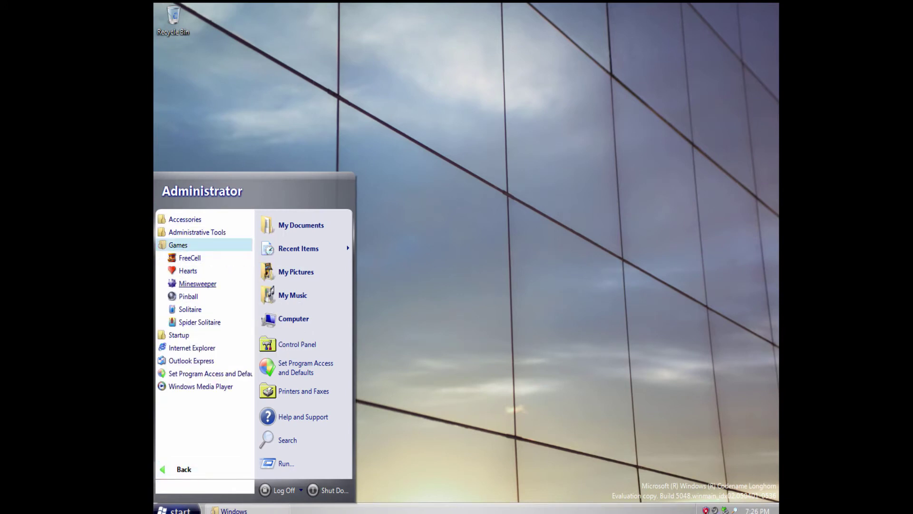
left_click(189, 258)
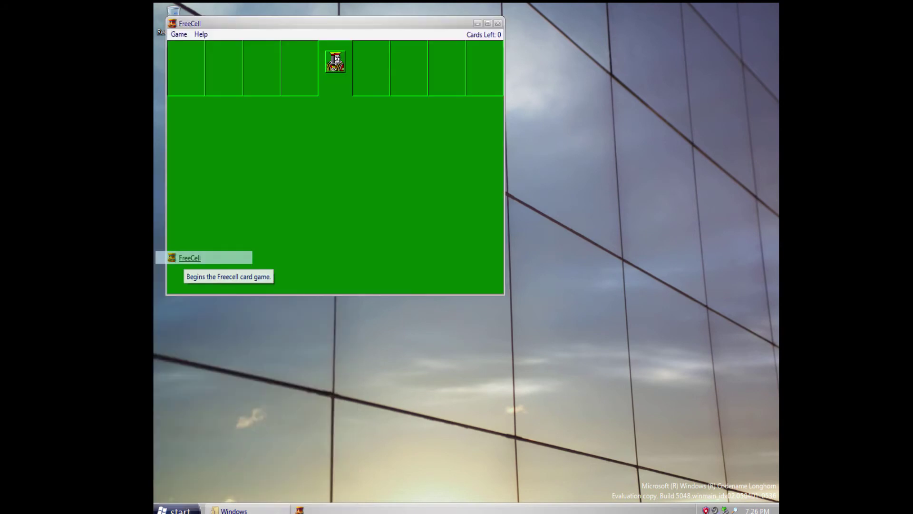
left_click(179, 35)
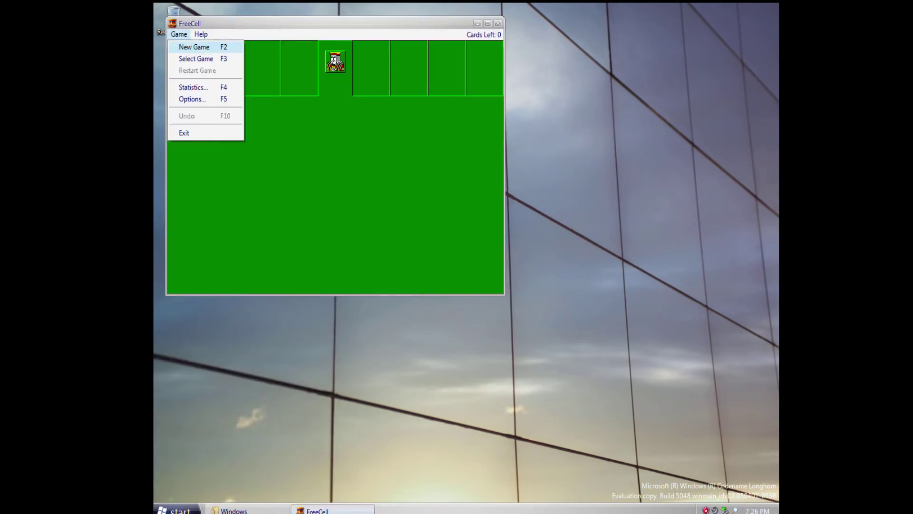
left_click(189, 48)
left_click(272, 193)
left_click(371, 68)
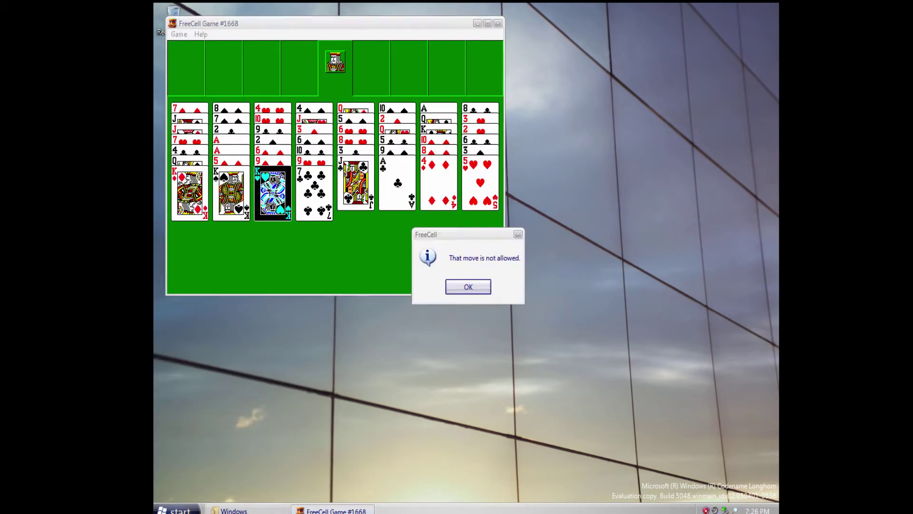
left_click(467, 286)
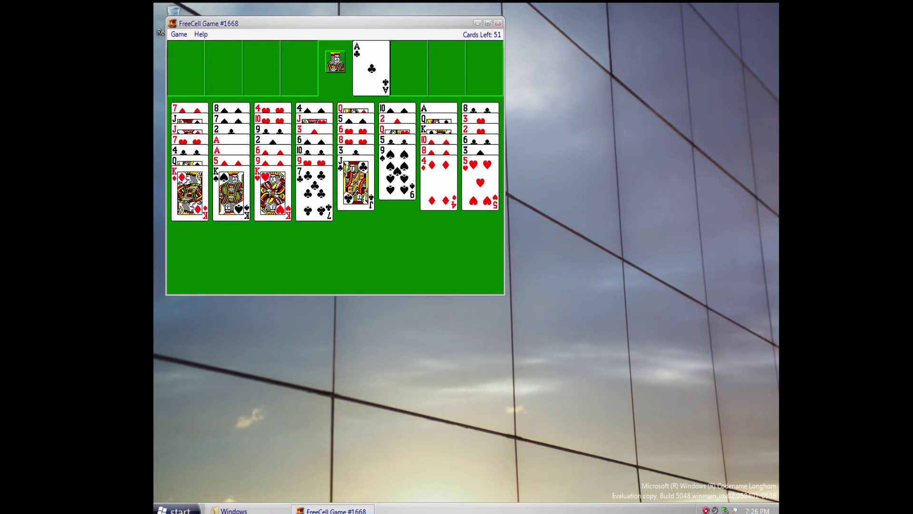
left_click(498, 23)
left_click(442, 286)
Launch 3D Pinball, start its demo mode from the Game menu, then close it.
left_click(176, 510)
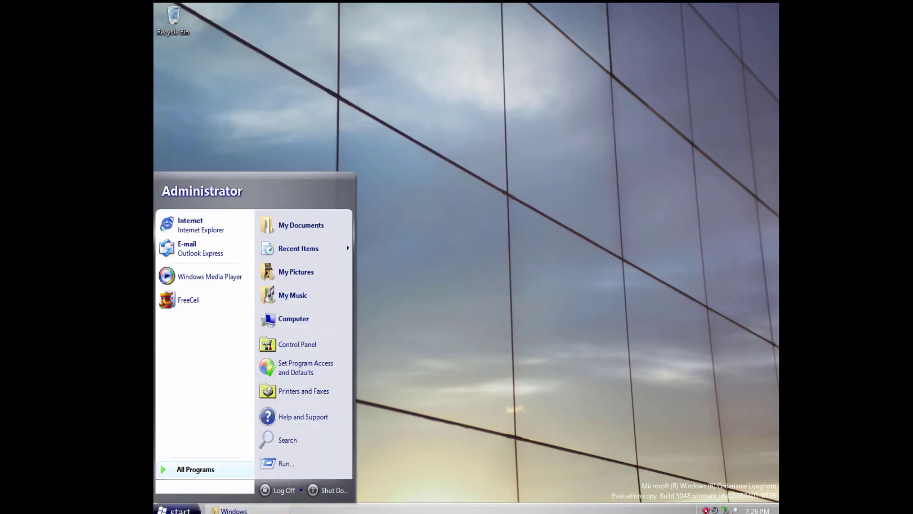
left_click(196, 469)
left_click(189, 295)
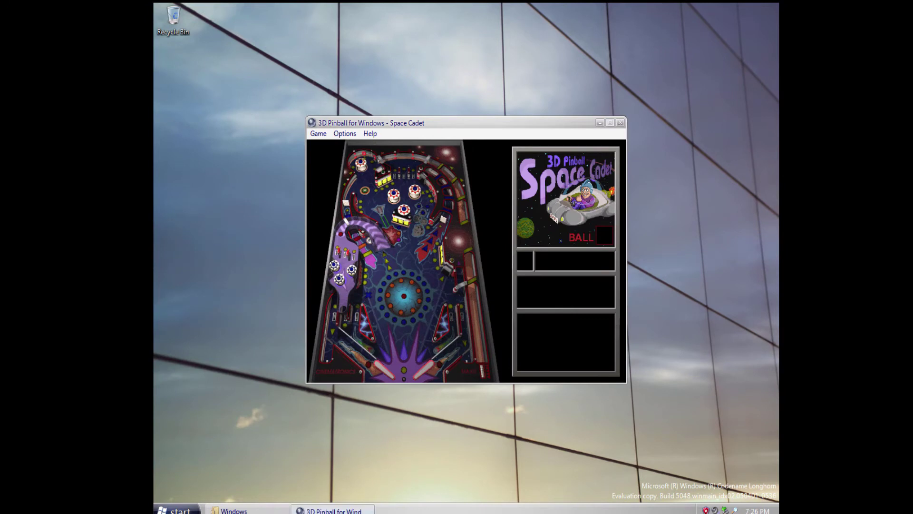
left_click(318, 134)
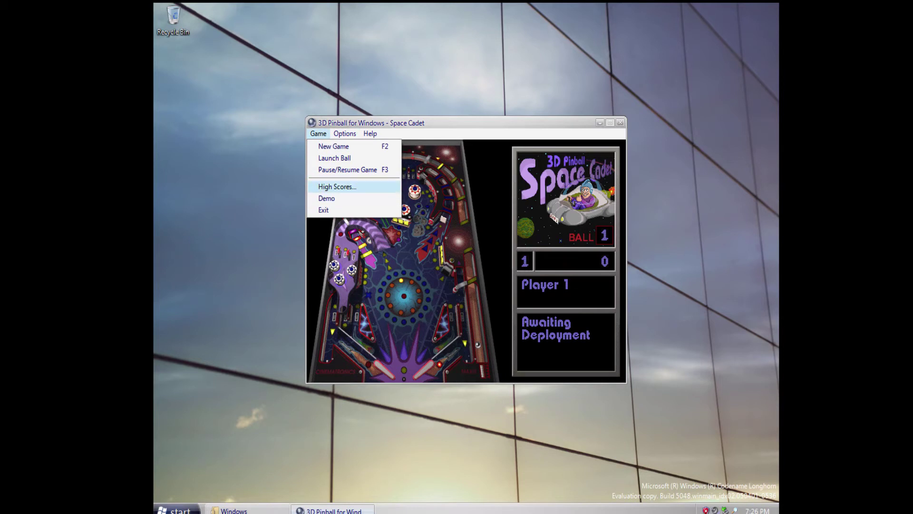
left_click(327, 198)
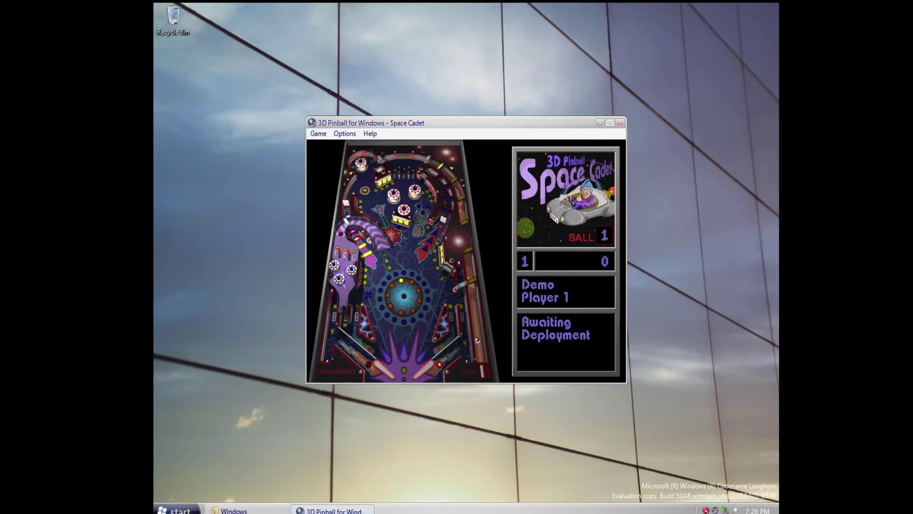
left_click(620, 122)
Launch Outlook Express from All Programs.
left_click(177, 509)
left_click(190, 469)
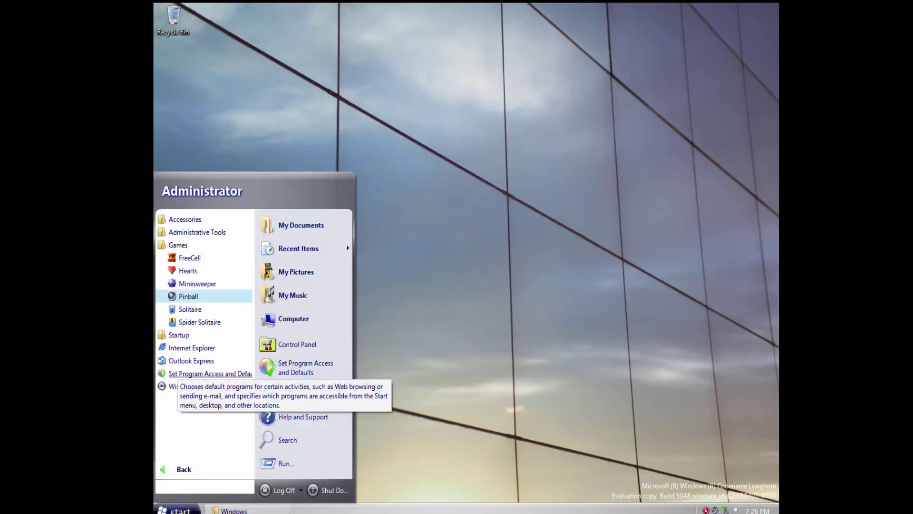
left_click(188, 360)
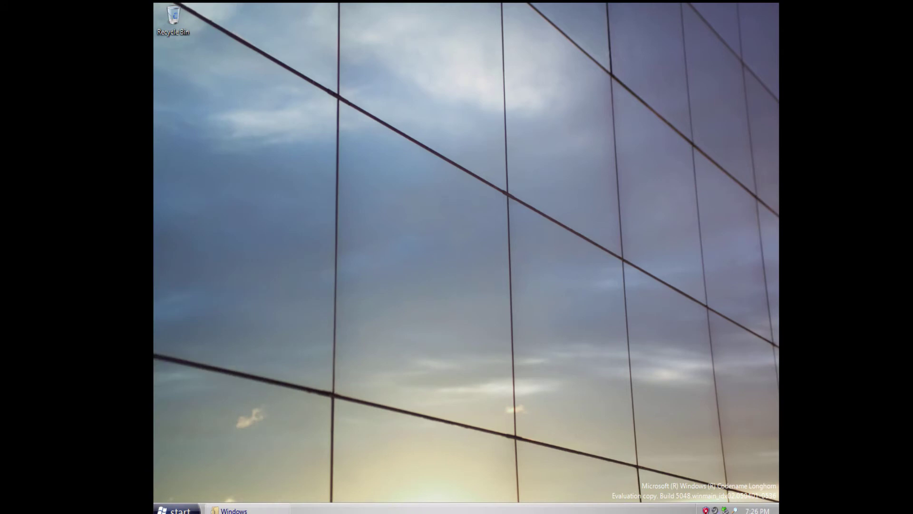
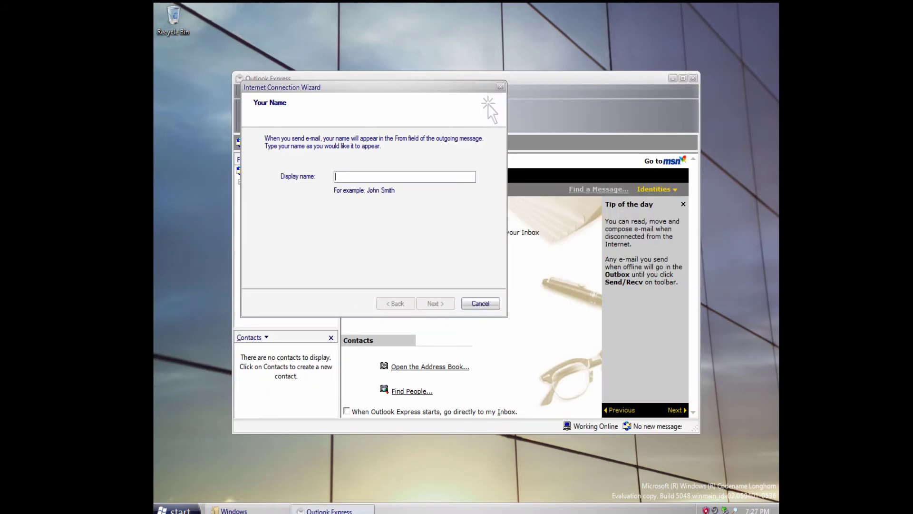
Cancel the Internet Connection Wizard and confirm exiting the account setup.
left_click(480, 303)
left_click(444, 291)
left_click(380, 176)
left_click_drag(409, 87, 381, 155)
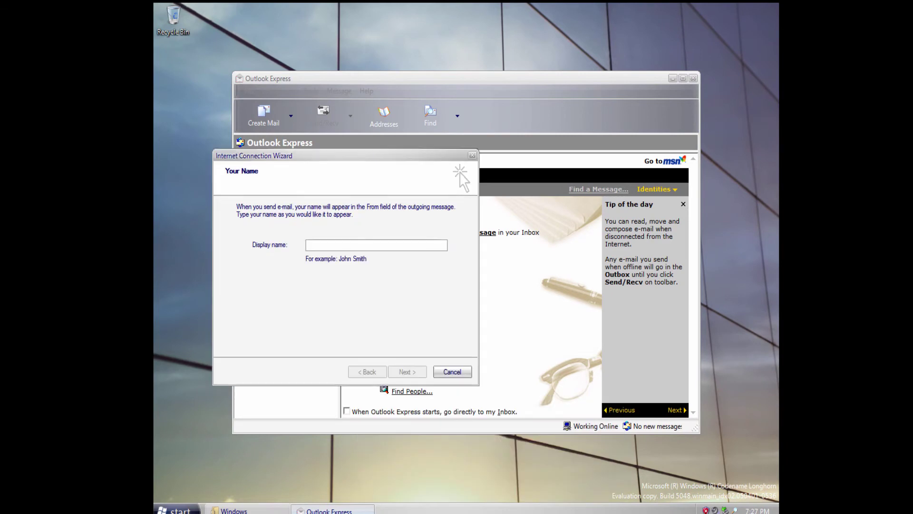
left_click(452, 371)
left_click(443, 292)
Open the Inbox, read the Welcome to Outlook Express 6 message, then close it.
left_click(276, 192)
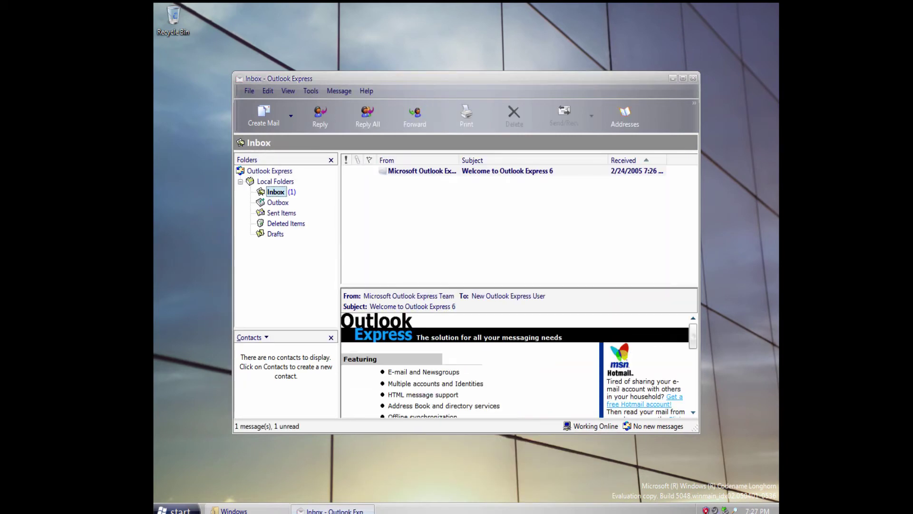
double_click(461, 171)
scroll(534, 304, "down", 3)
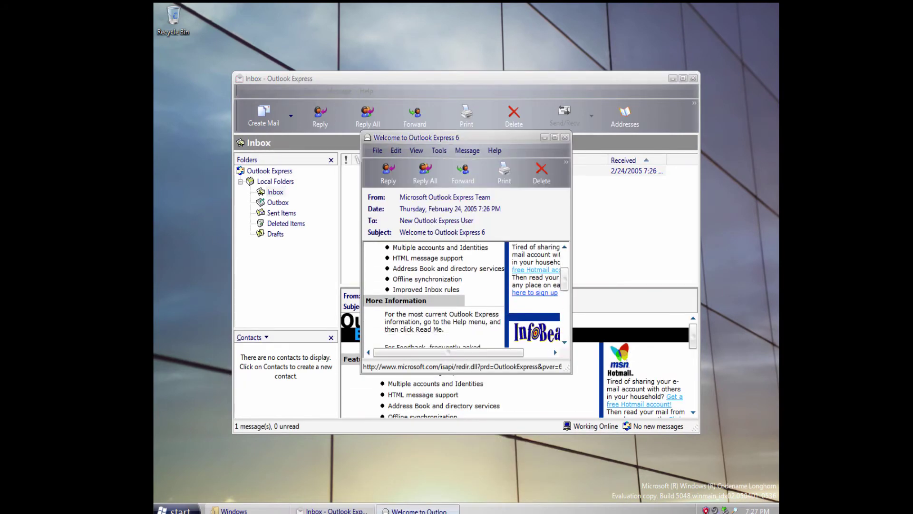
scroll(533, 319, "up", 2)
scroll(534, 323, "down", 3)
left_click_drag(494, 352, 521, 352)
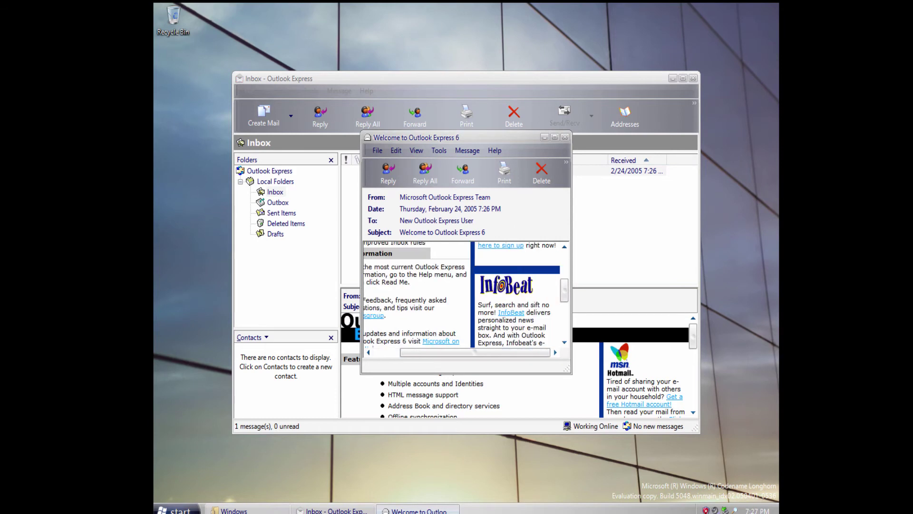
left_click(564, 138)
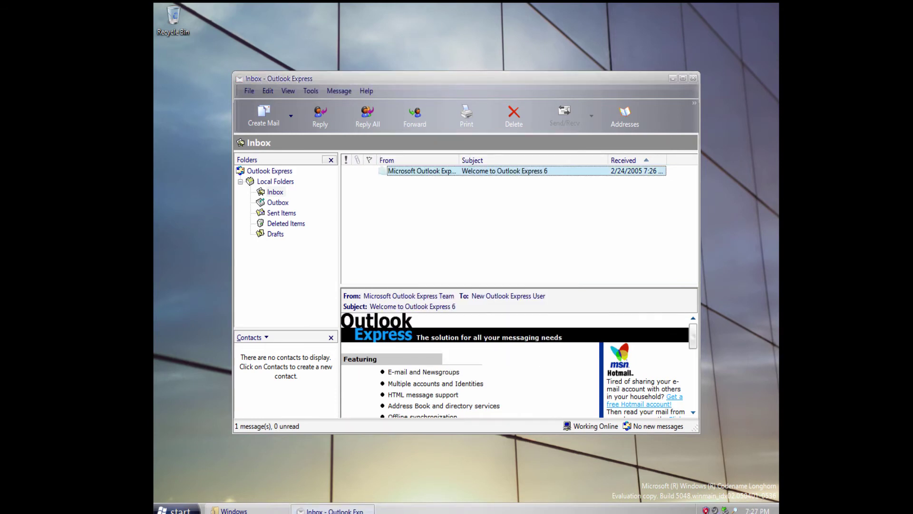
Open the msn home link from the start page in Internet Explorer, then close the browser.
left_click(270, 171)
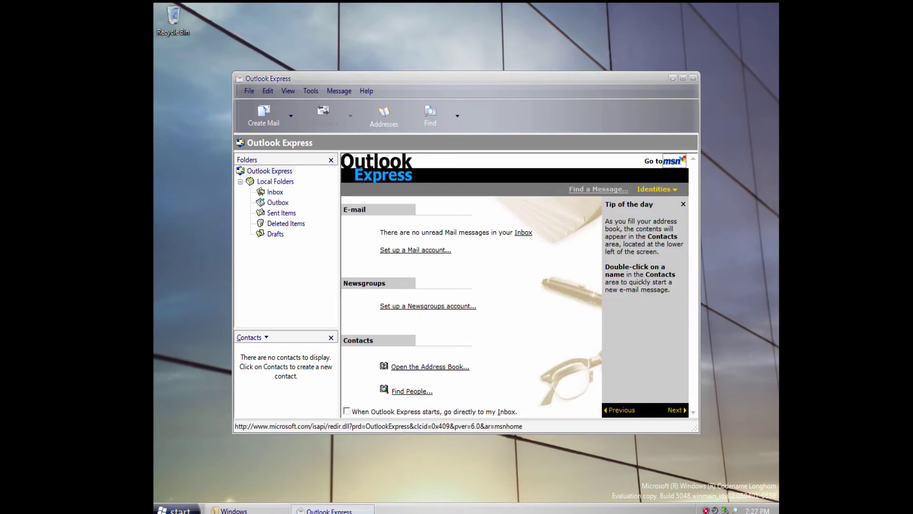
left_click(674, 161)
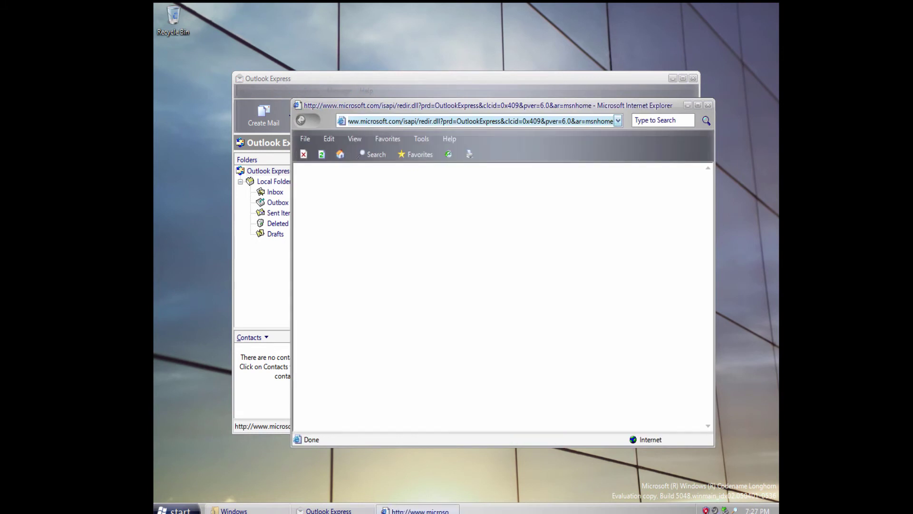
left_click_drag(504, 105, 423, 107)
left_click(627, 107)
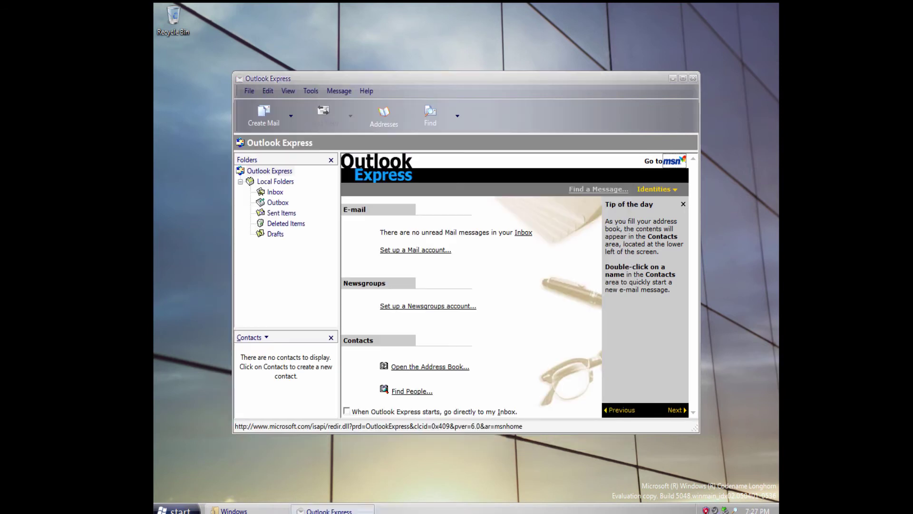
Look at Deleted Items and the Inbox, start a new blank message, then close Outlook Express windows.
left_click(286, 224)
left_click(281, 213)
left_click(275, 192)
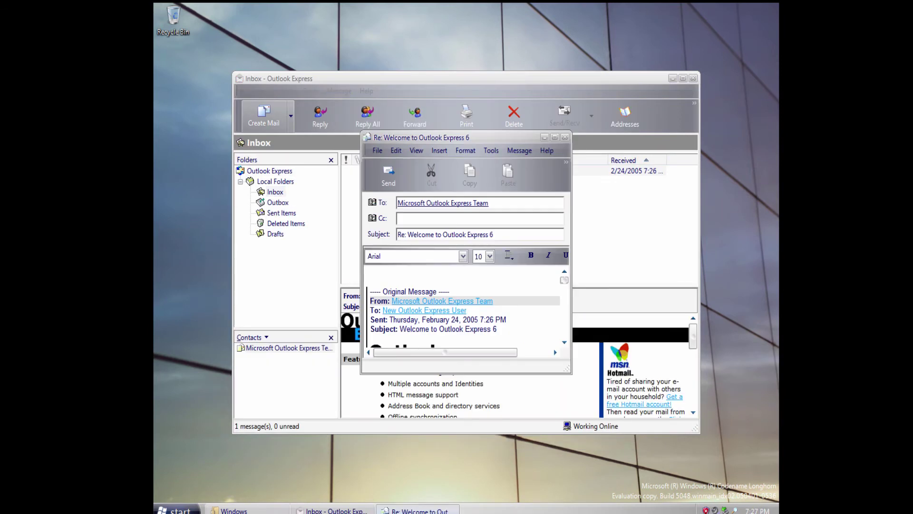
left_click(264, 116)
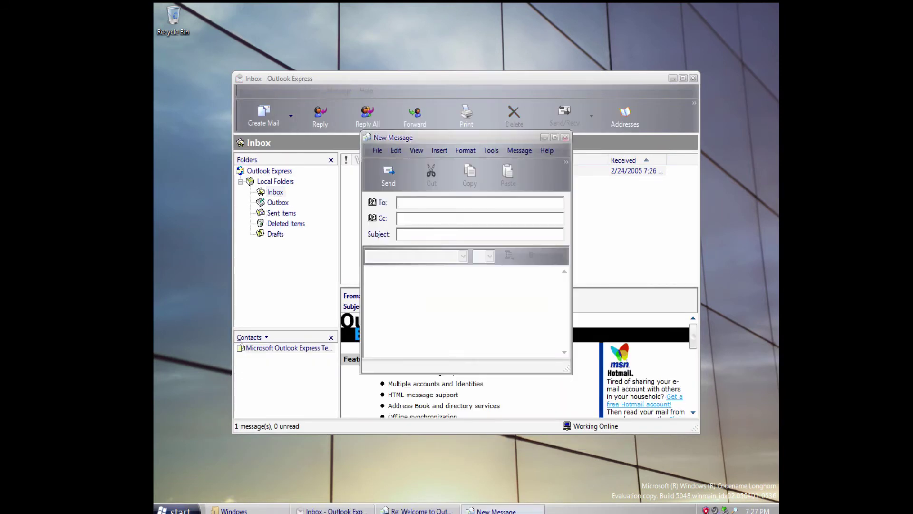
key("alt+F4")
key("alt+F4")
key("alt+F4")
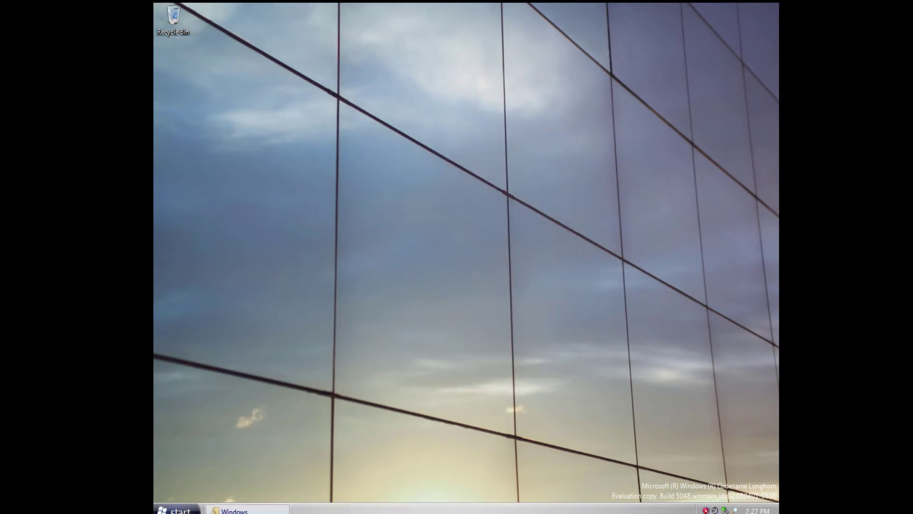
Launch Paint from Accessories, draw a freehand loop, and close it without saving.
left_click(176, 510)
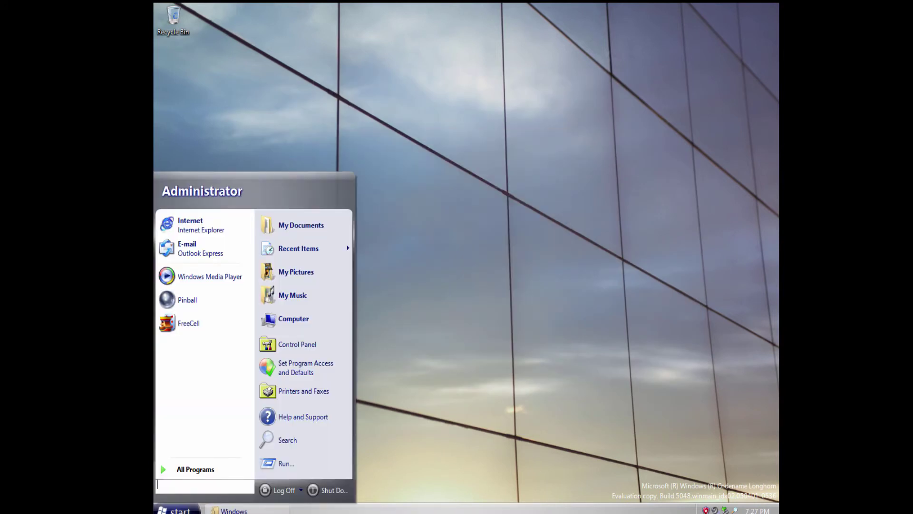
left_click(190, 469)
left_click(192, 220)
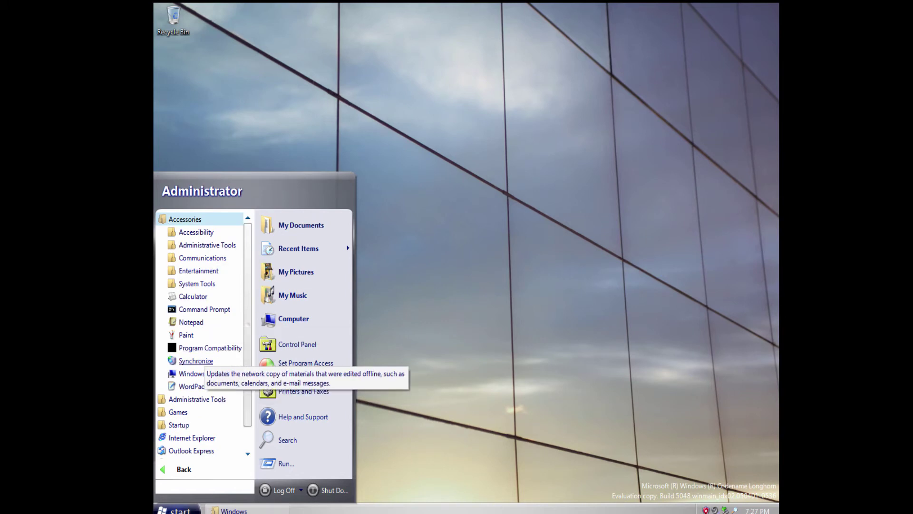
left_click(186, 335)
left_click_drag(256, 129, 254, 162)
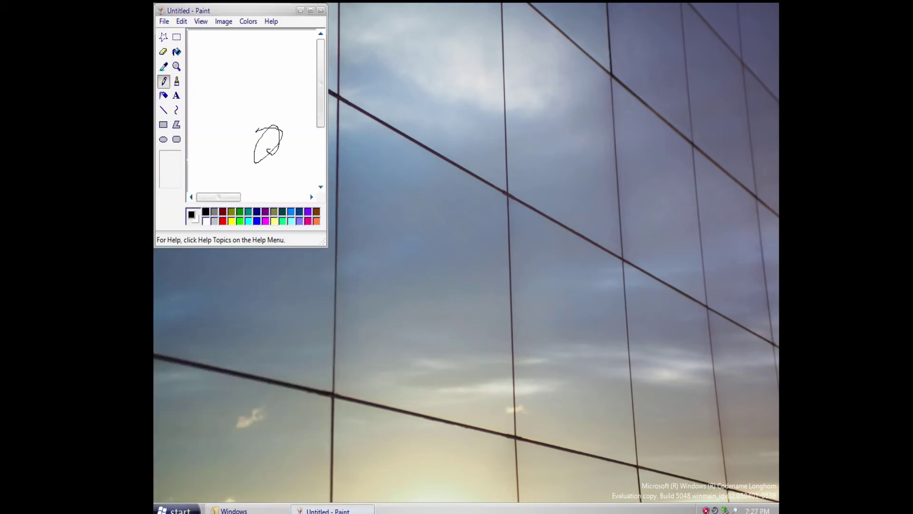
left_click(321, 11)
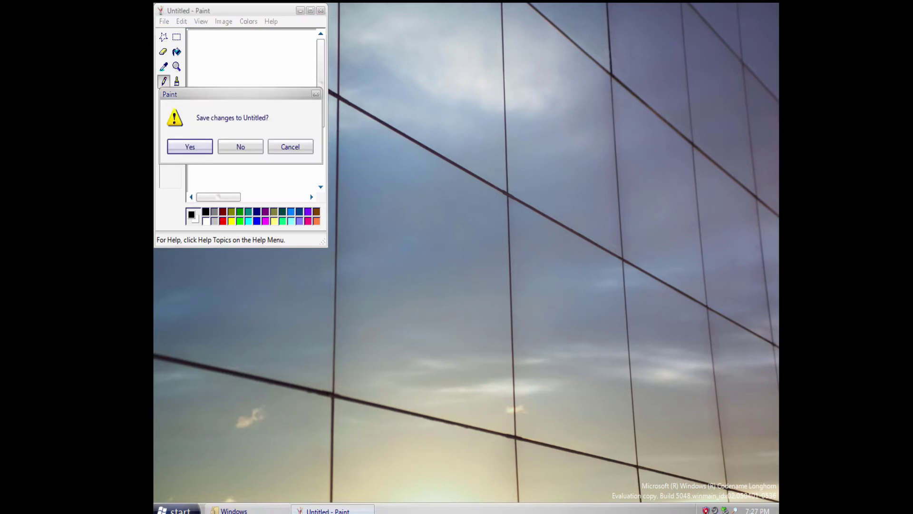
left_click(240, 146)
Open Calculator, enter a digit and store it in memory, then close Calculator.
left_click(177, 509)
left_click(196, 469)
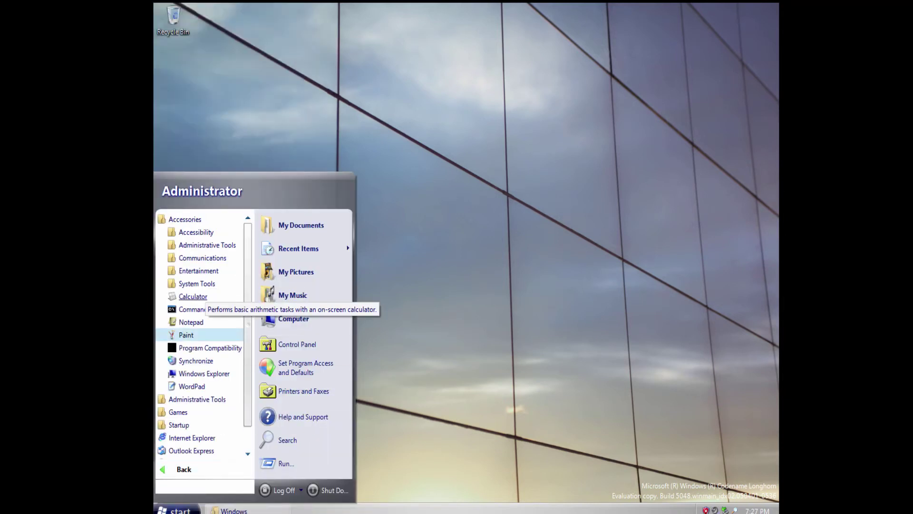
left_click(192, 296)
left_click_drag(398, 86, 403, 84)
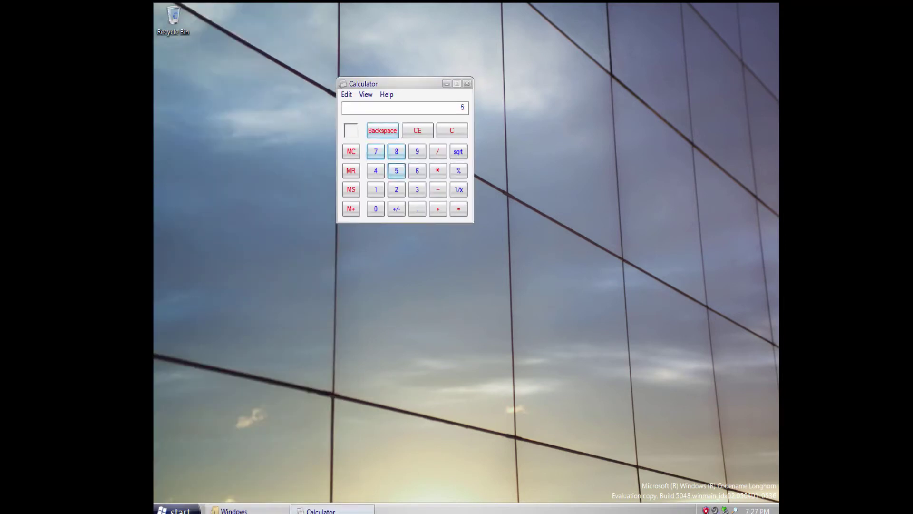
left_click(417, 189)
left_click(351, 190)
left_click(467, 84)
Launch the IDW Logging Tool from the Startup folder.
left_click(177, 510)
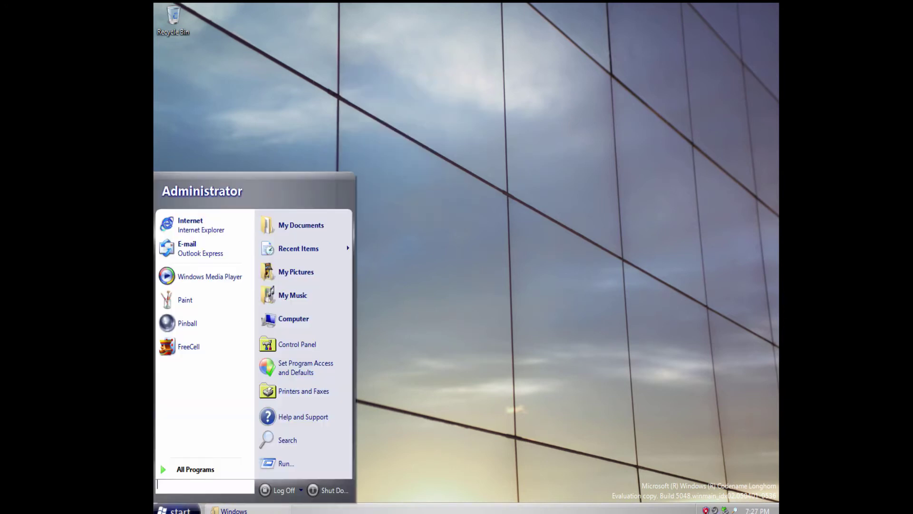
left_click(195, 468)
scroll(218, 403, "down", 1)
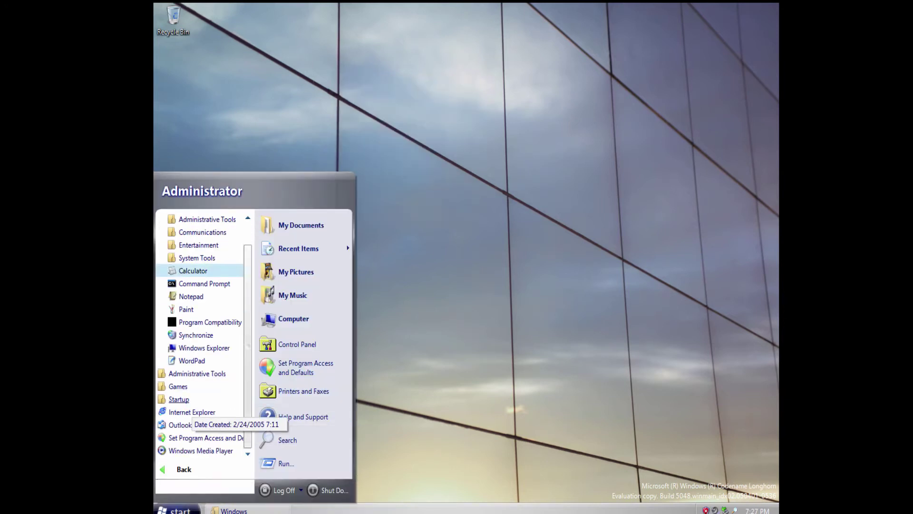
left_click(178, 399)
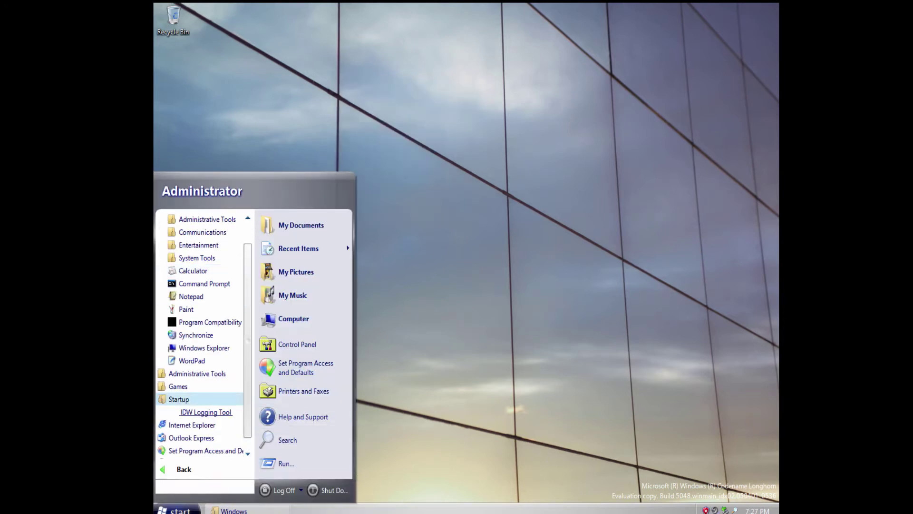
left_click(205, 412)
Open File Server Role Management from Administrative Tools, close it, and choose Log Off.
left_click(177, 510)
left_click(195, 469)
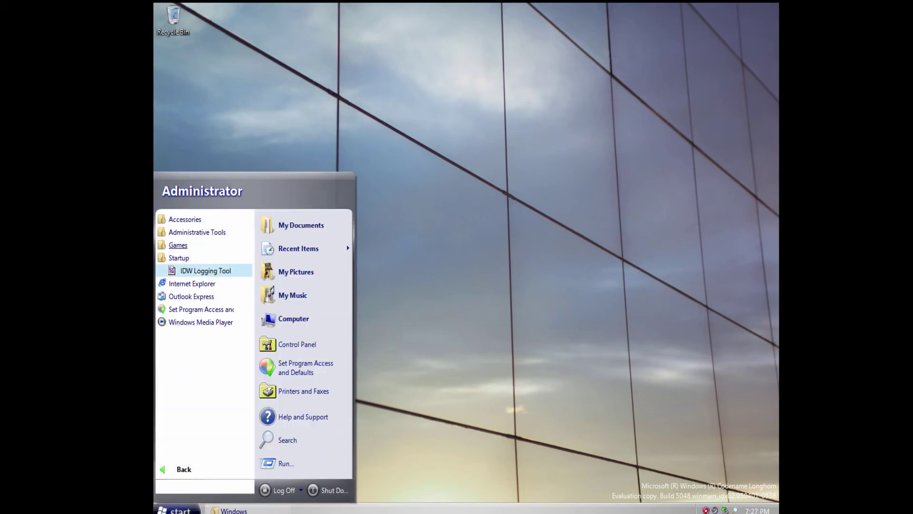
left_click(178, 245)
left_click(197, 232)
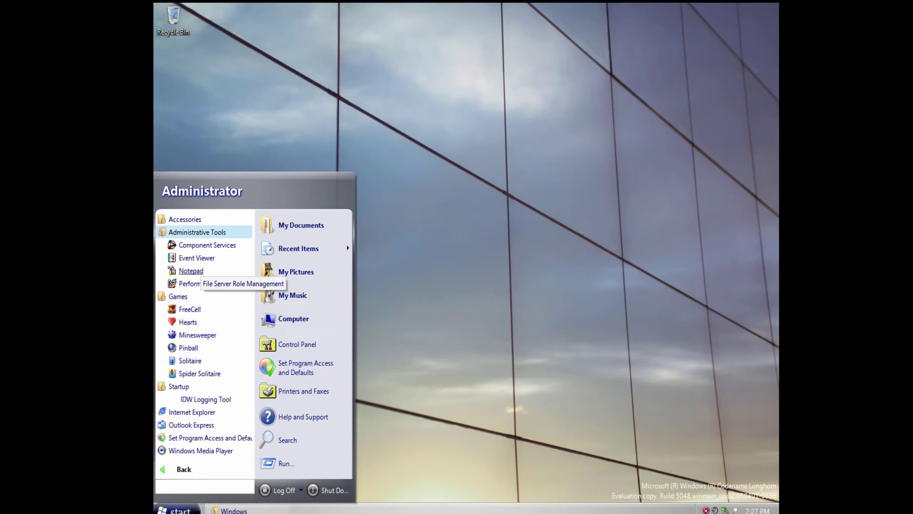
left_click(200, 284)
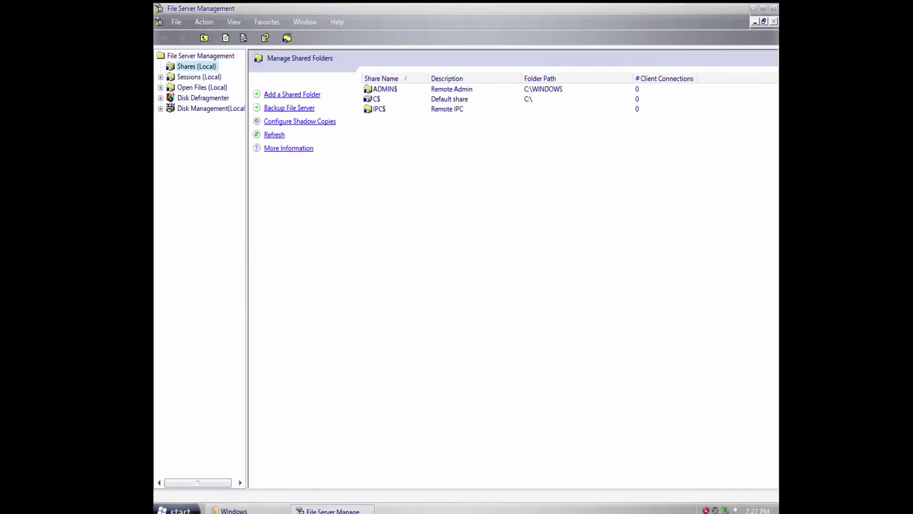
key("alt+F4")
left_click(177, 509)
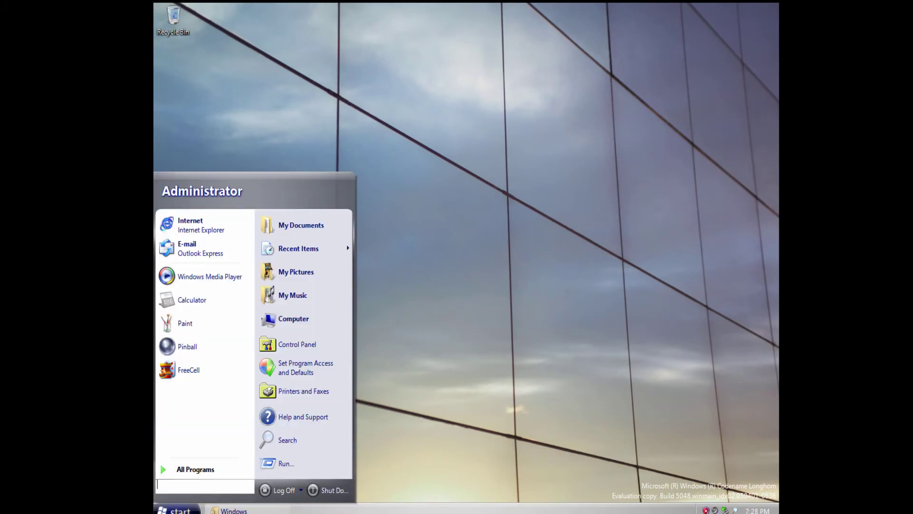
left_click(279, 489)
Confirm logging off, sign back in, and dismiss the Found New Hardware Wizard.
left_click(447, 272)
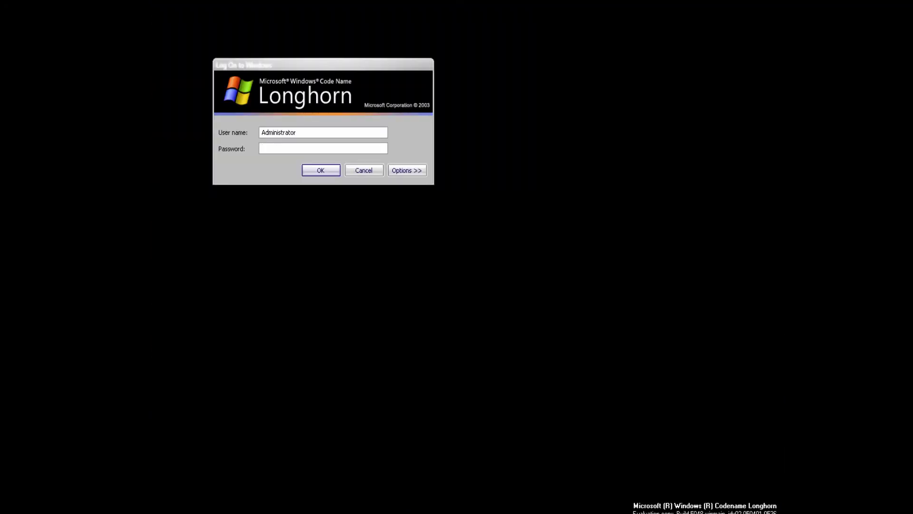
left_click(407, 170)
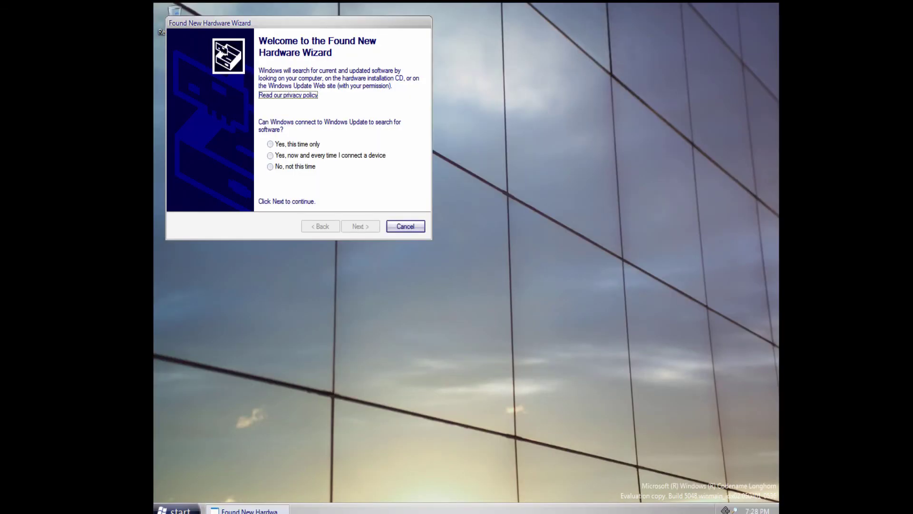
key("Escape")
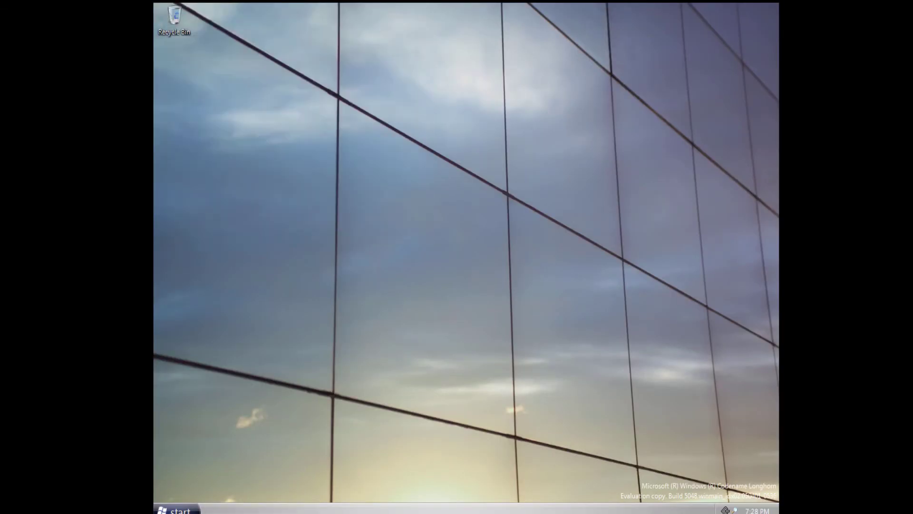
Log off again from the Start menu and confirm it.
left_click(176, 510)
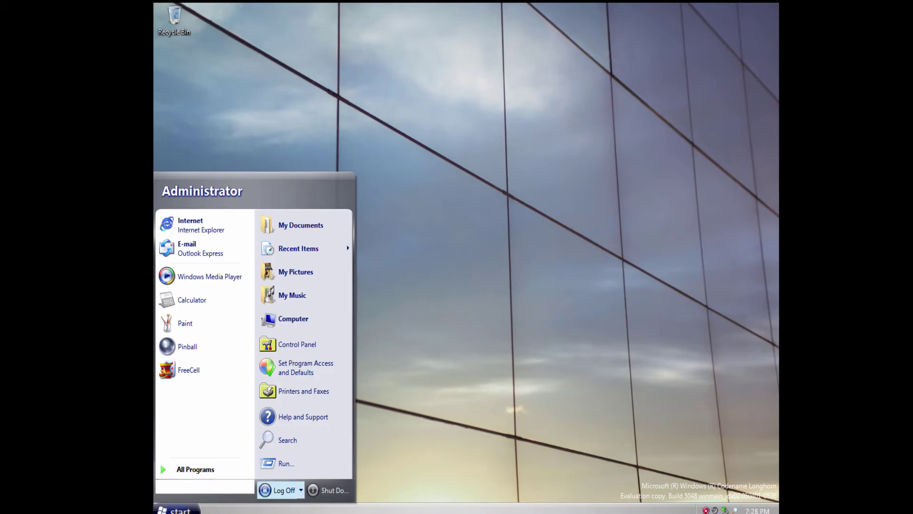
left_click(281, 490)
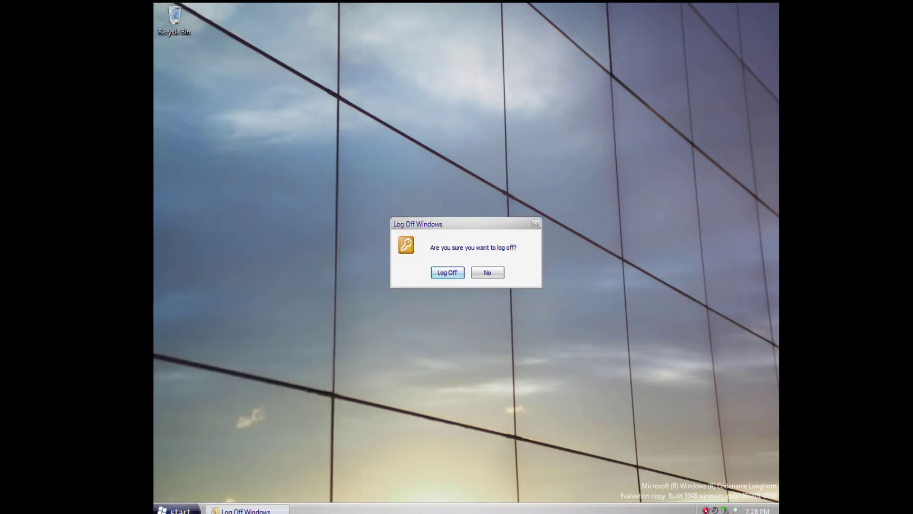
key("Return")
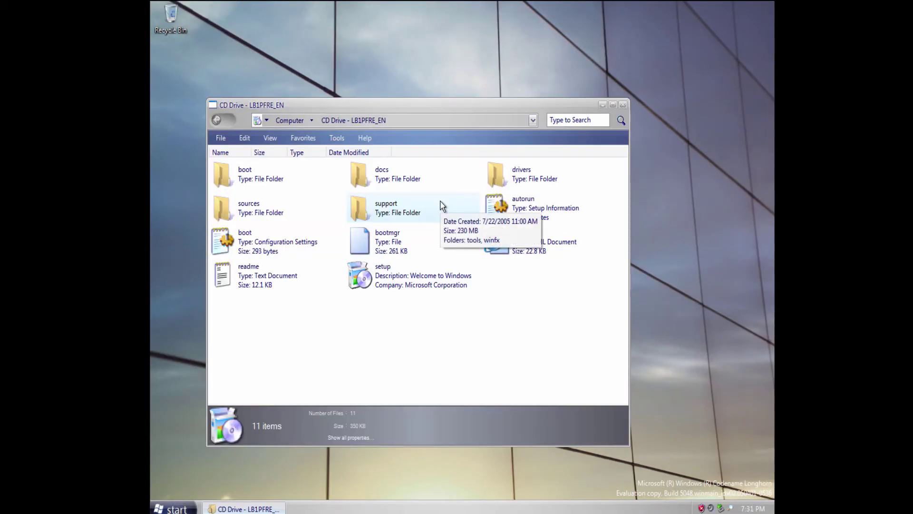
Open readme.htm from the CD and read through it, highlighting the Supplemental Driver Pack note.
double_click(522, 257)
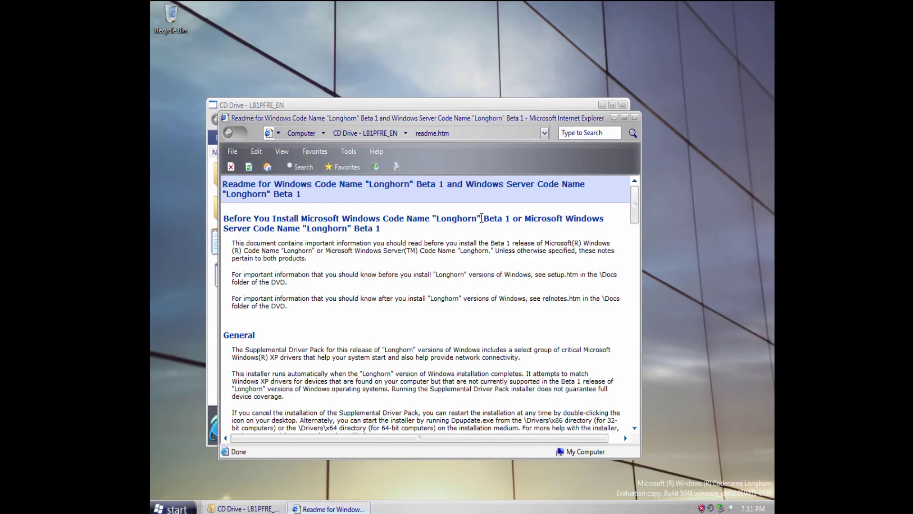
left_click_drag(223, 217, 505, 219)
left_click(505, 219)
scroll(328, 235, "down", 5)
left_click_drag(368, 241, 231, 234)
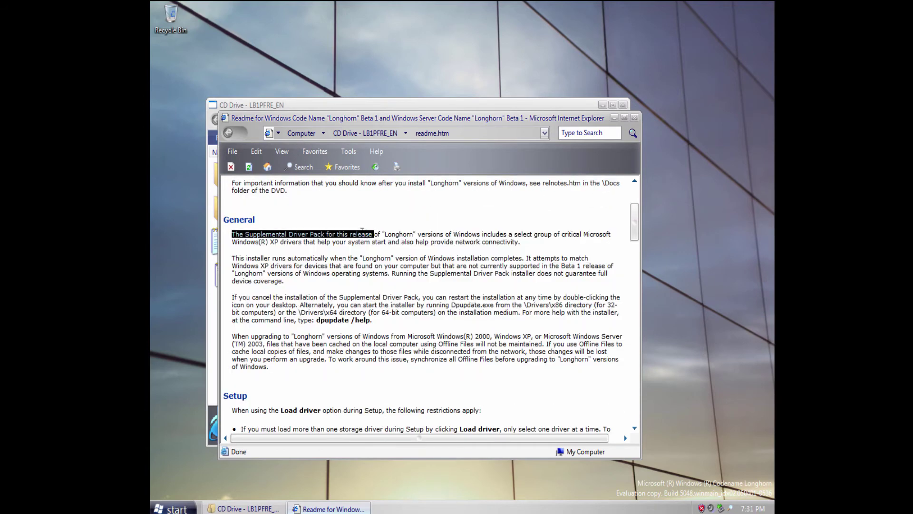
left_click_drag(288, 234, 558, 243)
left_click(466, 253)
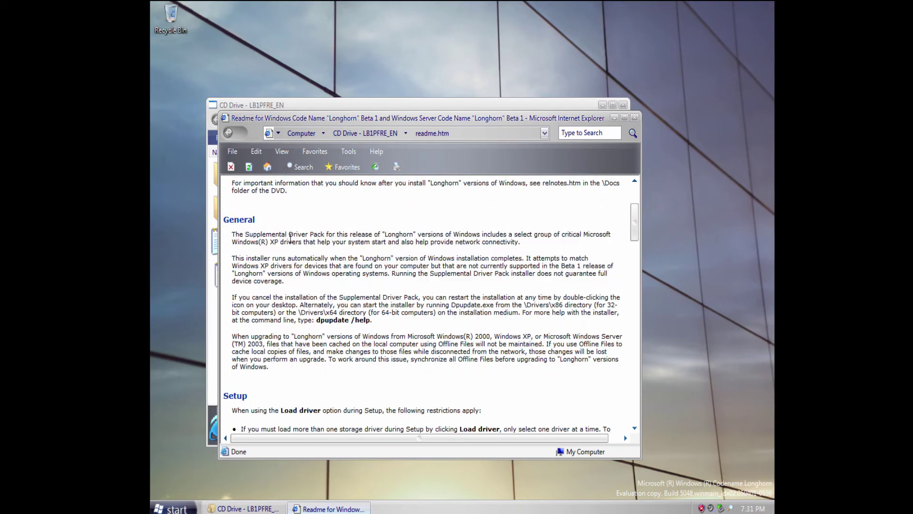
scroll(308, 261, "down", 8)
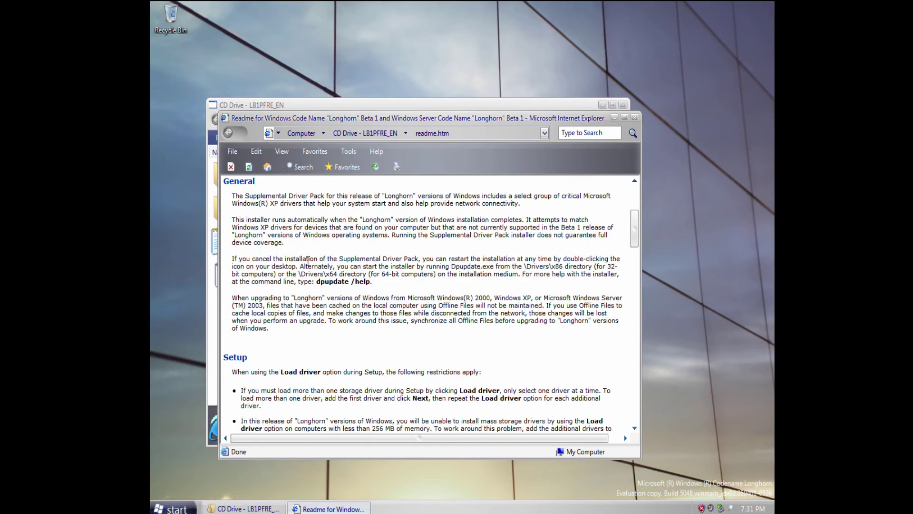
scroll(310, 265, "down", 10)
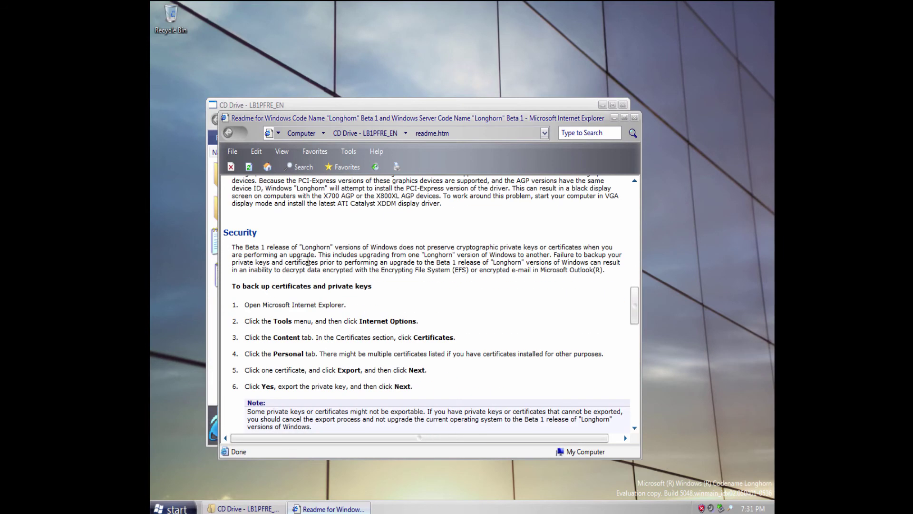
scroll(308, 260, "down", 18)
scroll(311, 272, "up", 7)
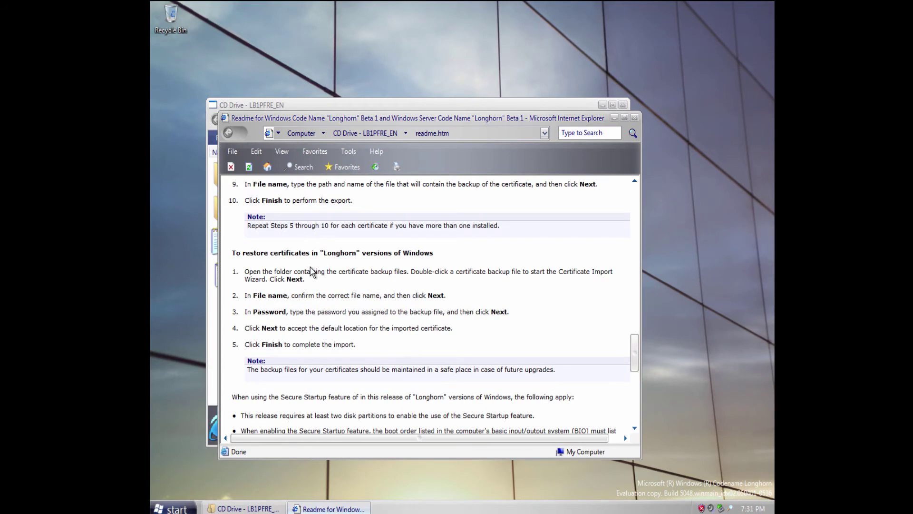
scroll(311, 272, "down", 10)
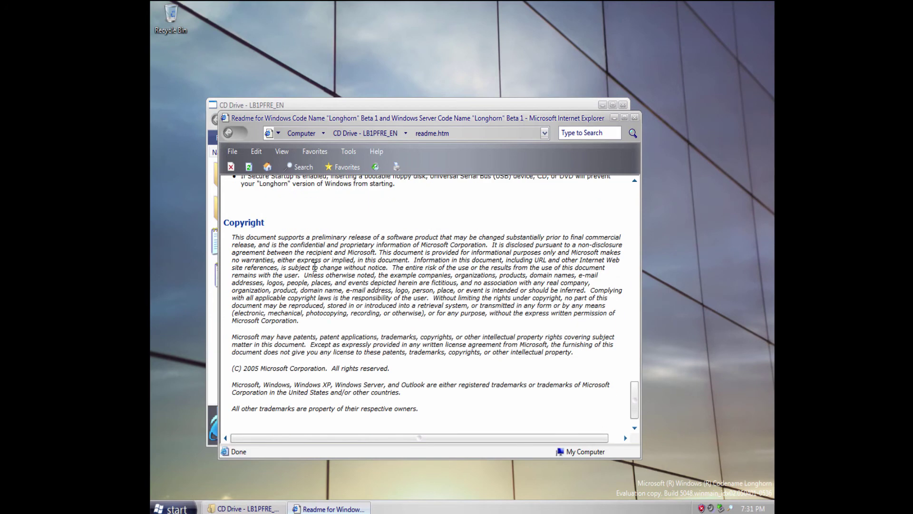
Close the readme, run setup from the CD, glance at the Beta 1 release notes, and choose Install now.
left_click(636, 118)
double_click(395, 291)
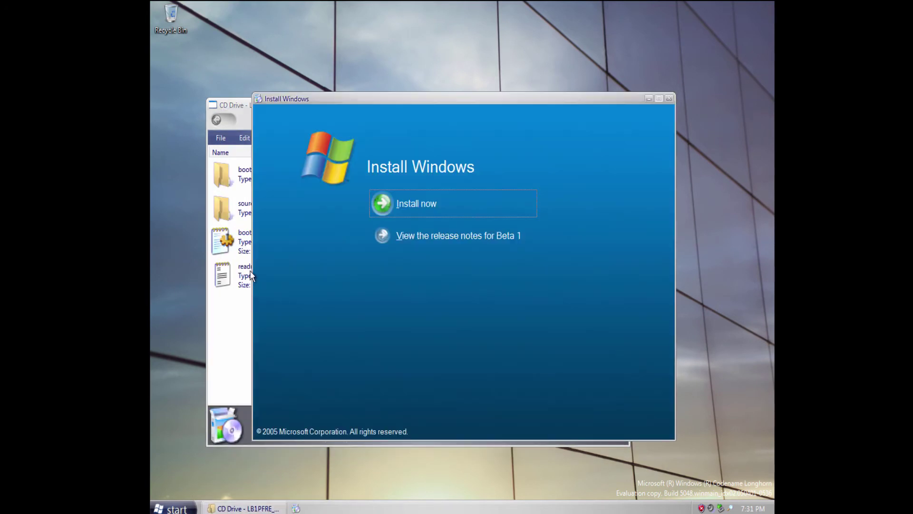
left_click(493, 238)
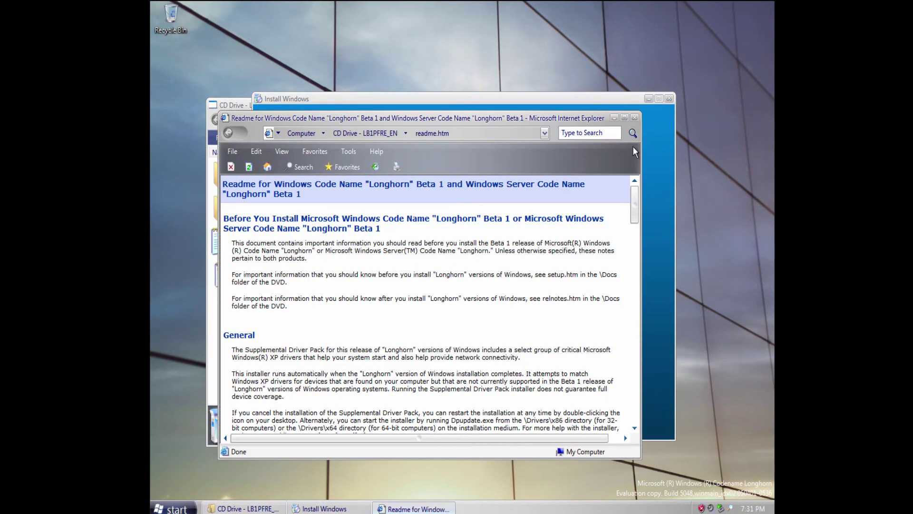
left_click(633, 119)
left_click(399, 202)
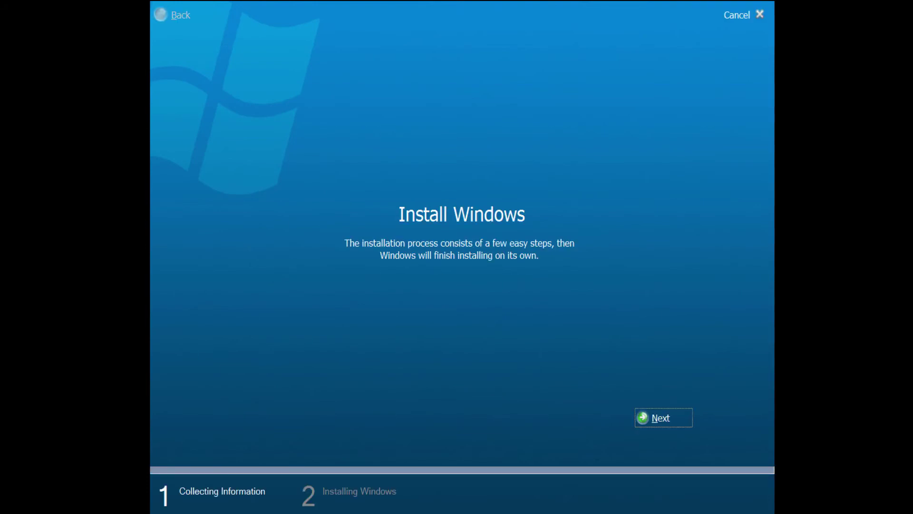
Enter the product key and accept the license terms.
left_click(659, 422)
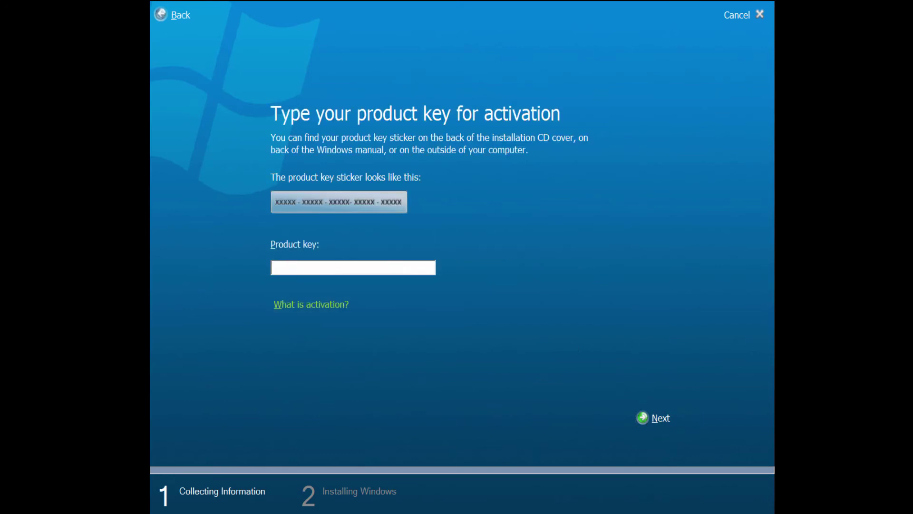
key("Return")
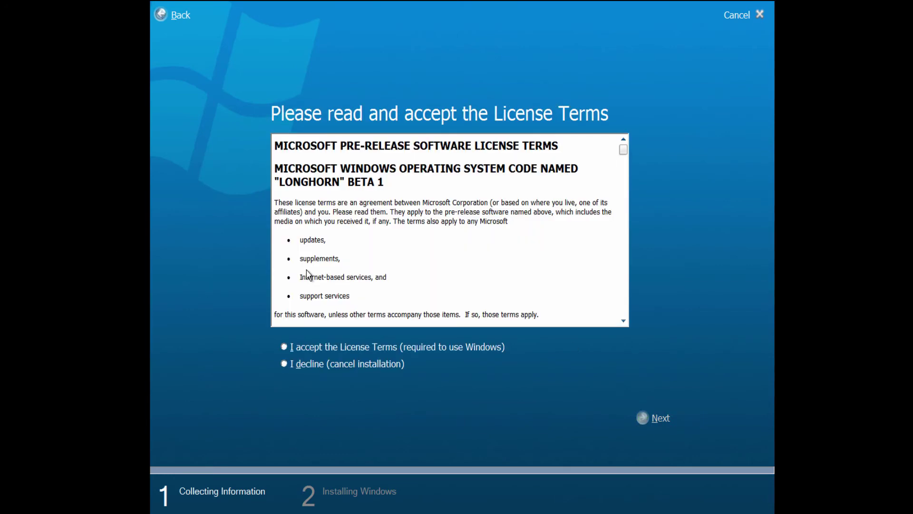
left_click(349, 352)
left_click(643, 411)
Do a Custom install onto Partition 1 (C:), then let the Supplemental Driver Pack check for drivers.
left_click(340, 256)
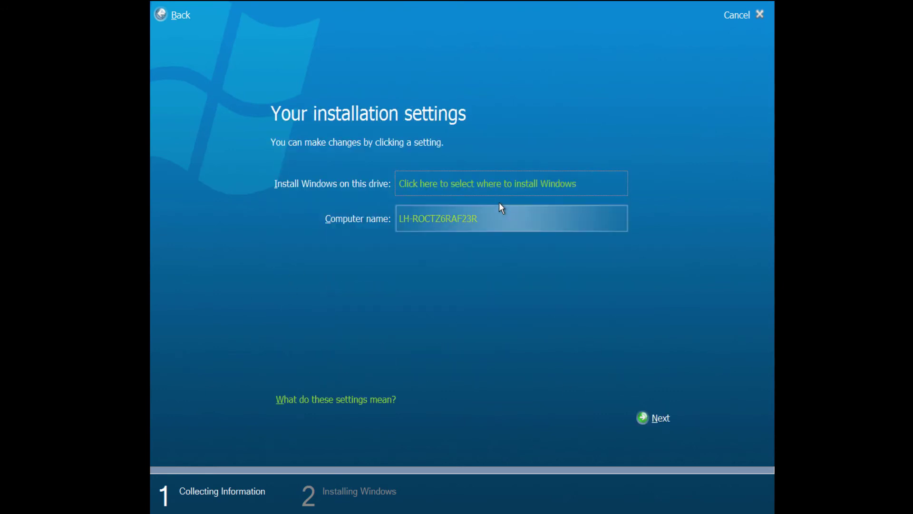
left_click(318, 189)
left_click(658, 418)
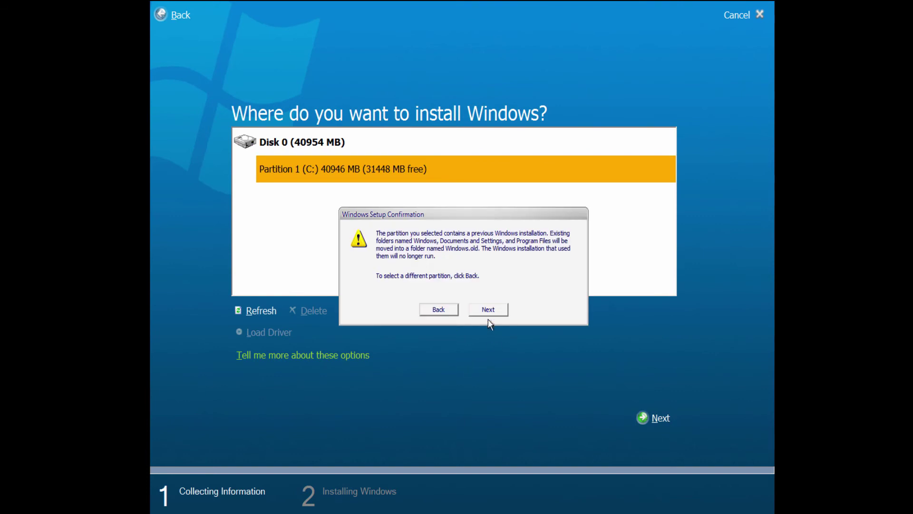
left_click(489, 312)
left_click(659, 418)
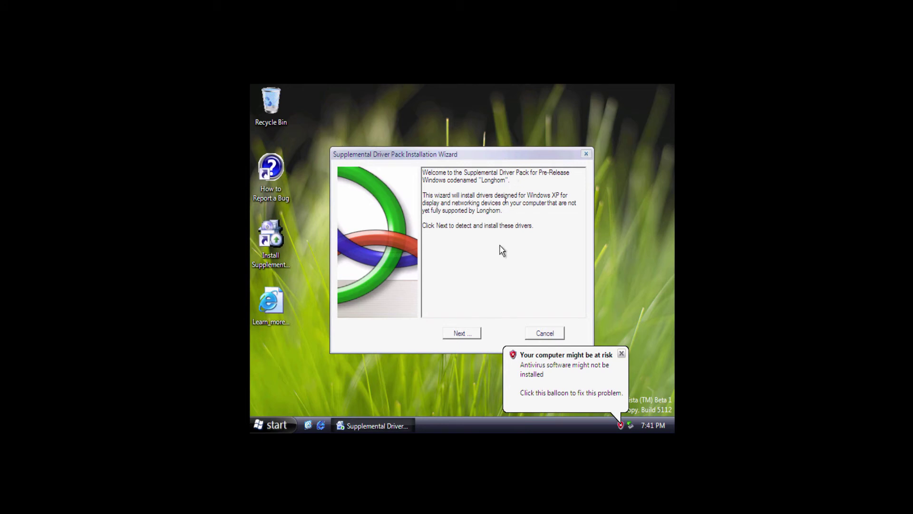
left_click(458, 335)
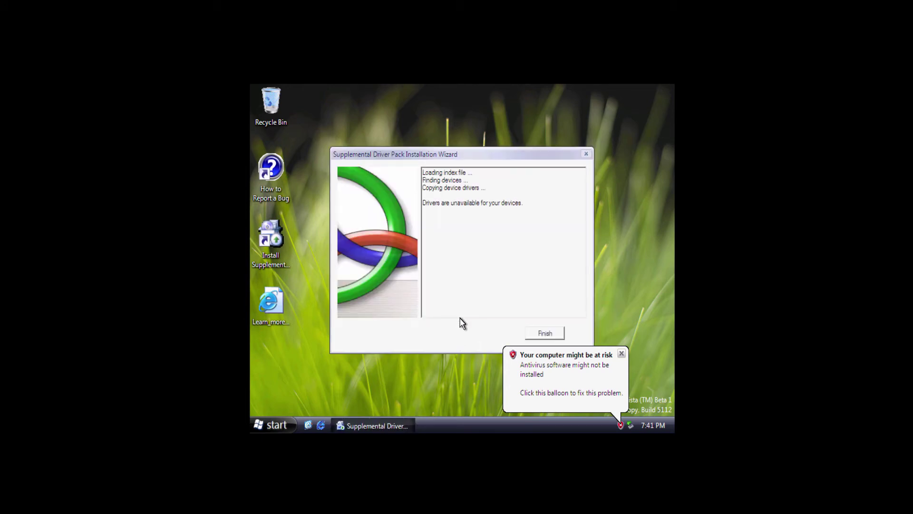
Finish the driver pack wizard and open System Properties from Computer in the Start menu.
left_click(543, 335)
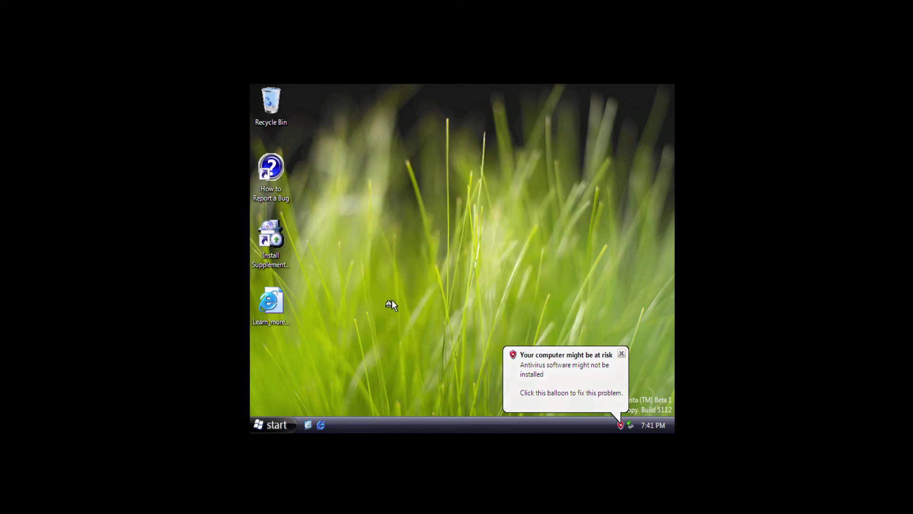
right_click(382, 304)
right_click(417, 361)
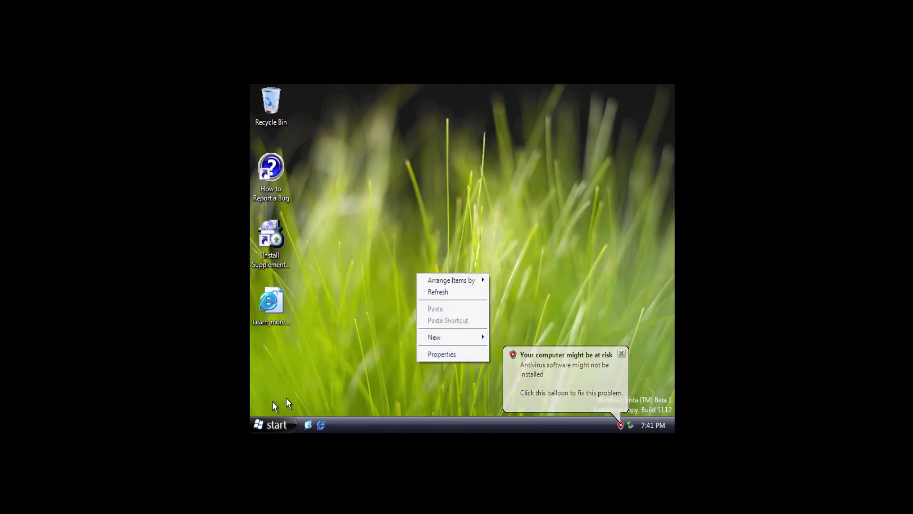
left_click(276, 425)
right_click(415, 255)
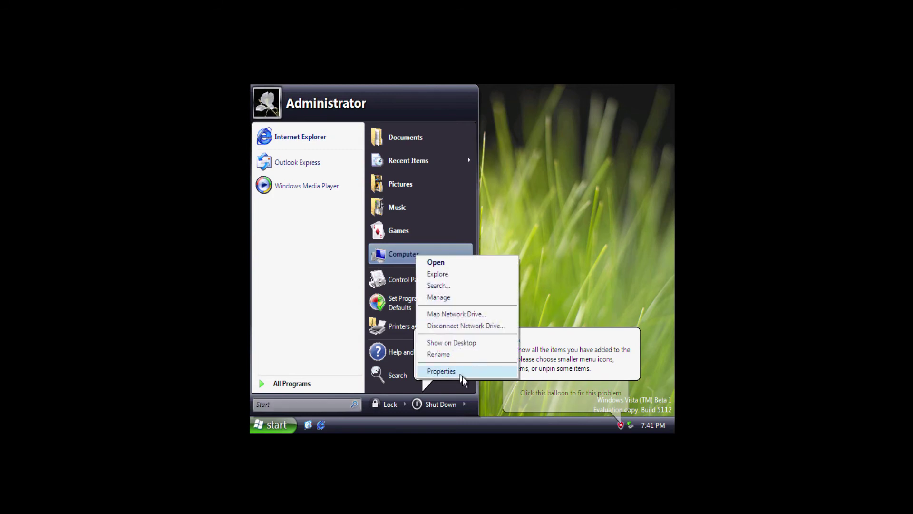
left_click(462, 373)
Browse the Remote, Automatic Updates, System Restore and Hardware tabs, view Device Manager, then close both windows.
left_click(511, 156)
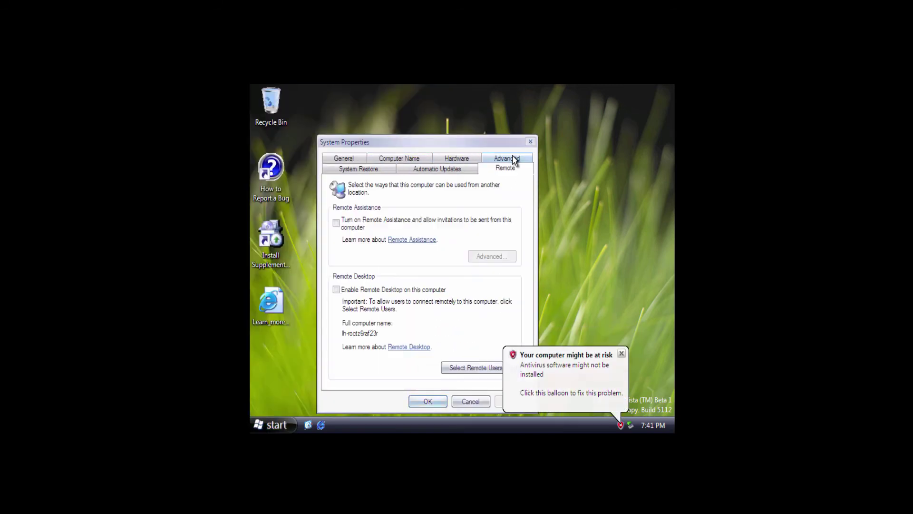
left_click(456, 170)
left_click(369, 170)
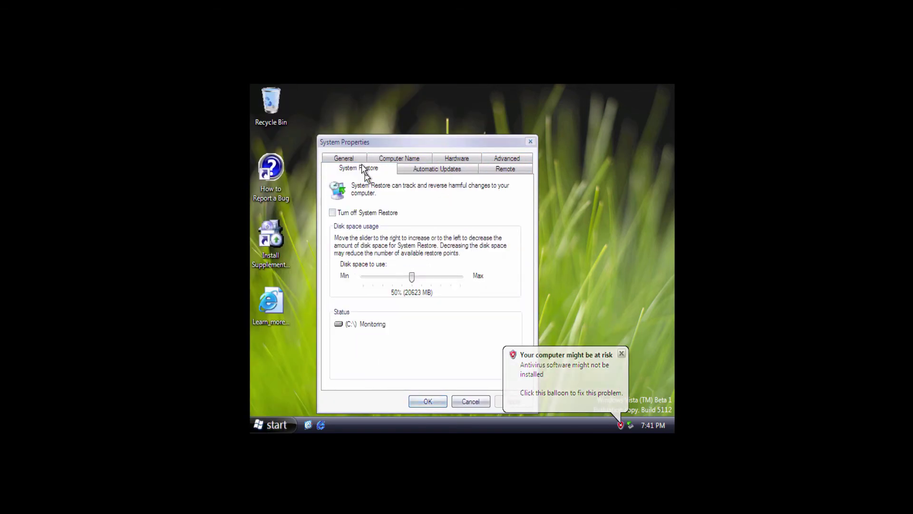
left_click(512, 170)
left_click(469, 159)
left_click(467, 232)
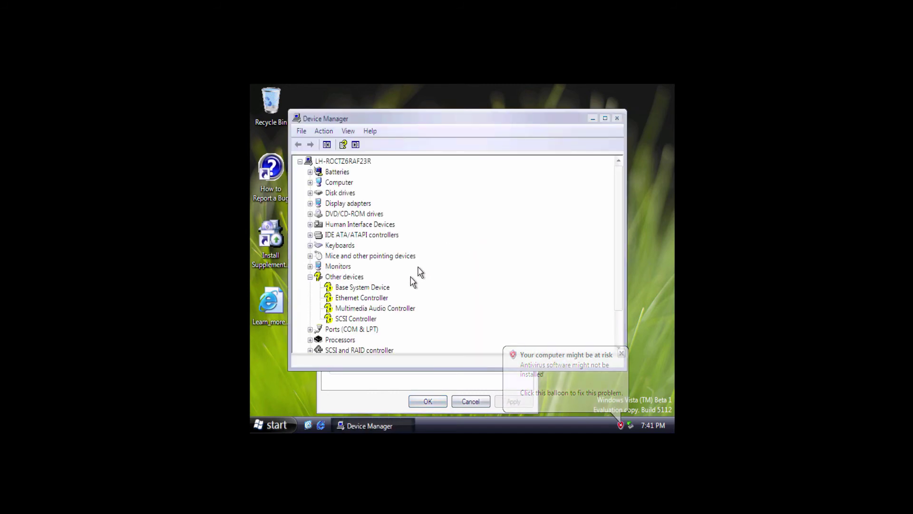
left_click(615, 118)
left_click(529, 144)
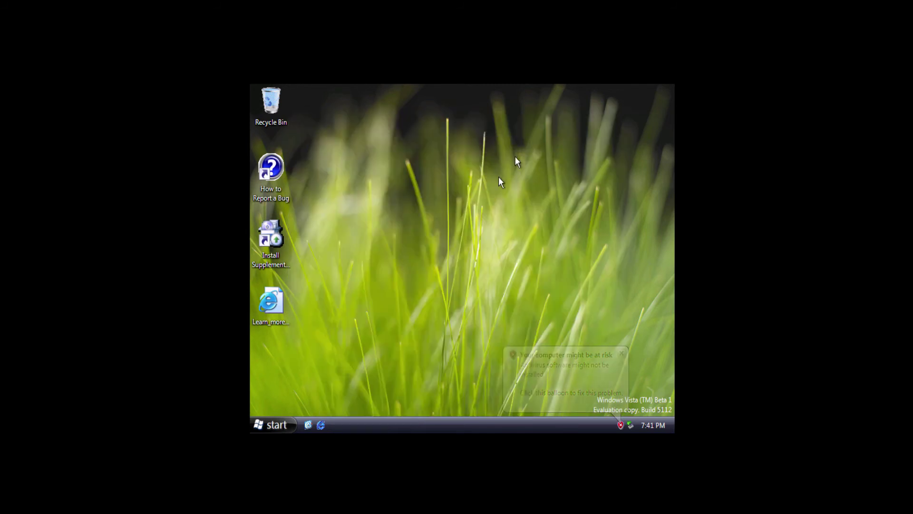
Open Display Properties from the desktop menu and go to the Settings tab.
right_click(413, 290)
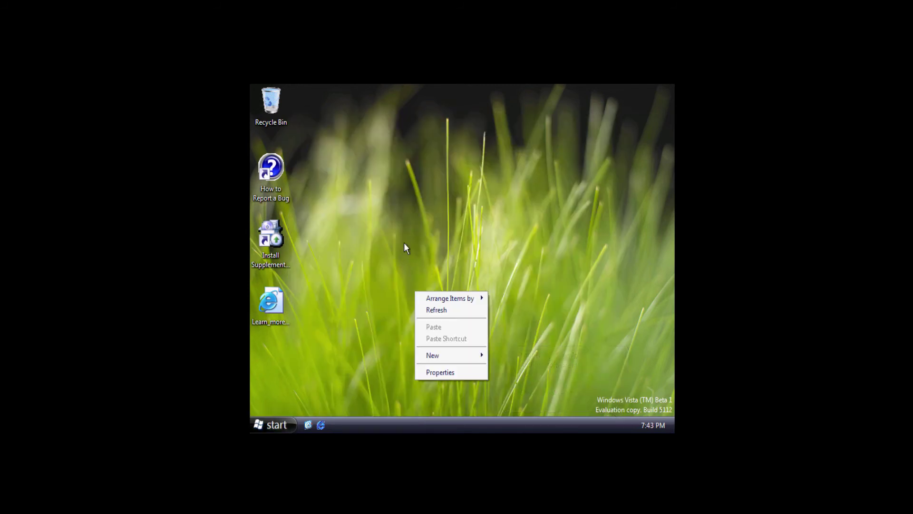
left_click(440, 210)
right_click(440, 210)
left_click(471, 298)
right_click(464, 289)
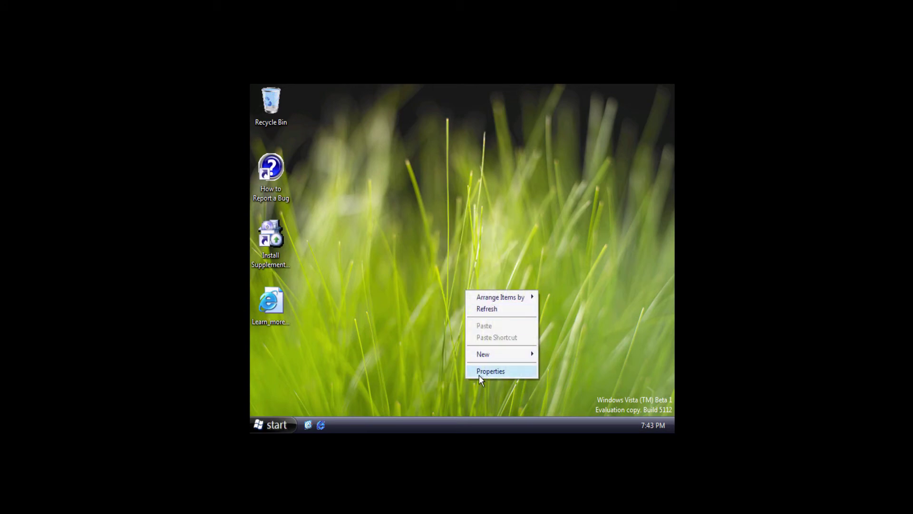
left_click(479, 372)
left_click(412, 155)
left_click(441, 153)
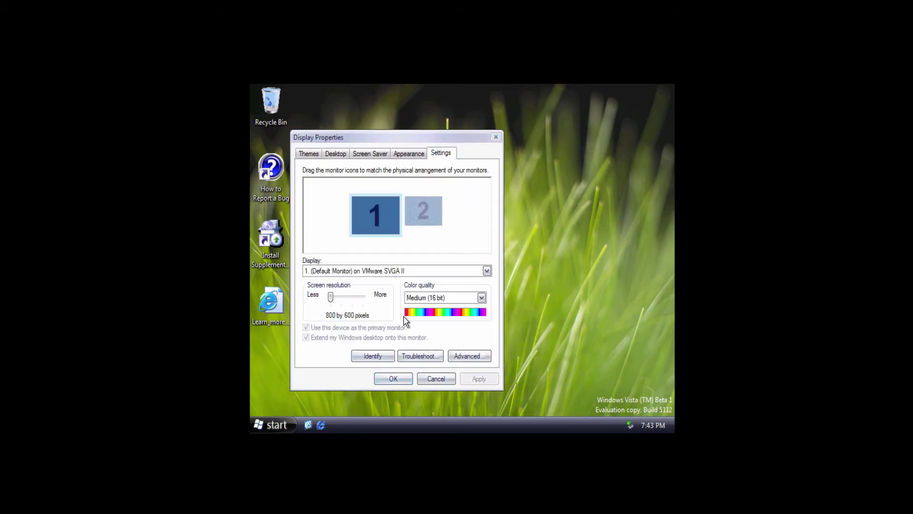
Set 1176 by 885 at Highest (32 bit), keep it, then select the Avalon and Indigo shortcut.
left_click_drag(334, 297, 364, 297)
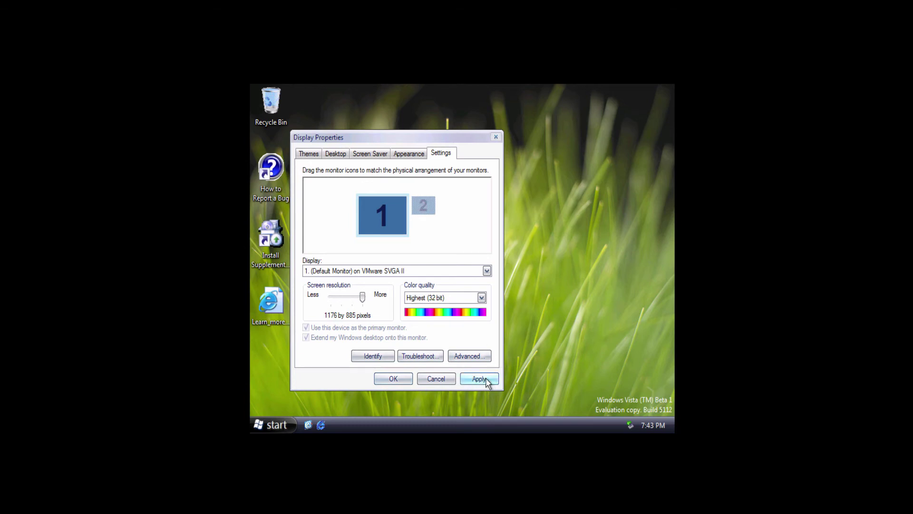
left_click(486, 379)
left_click(345, 167)
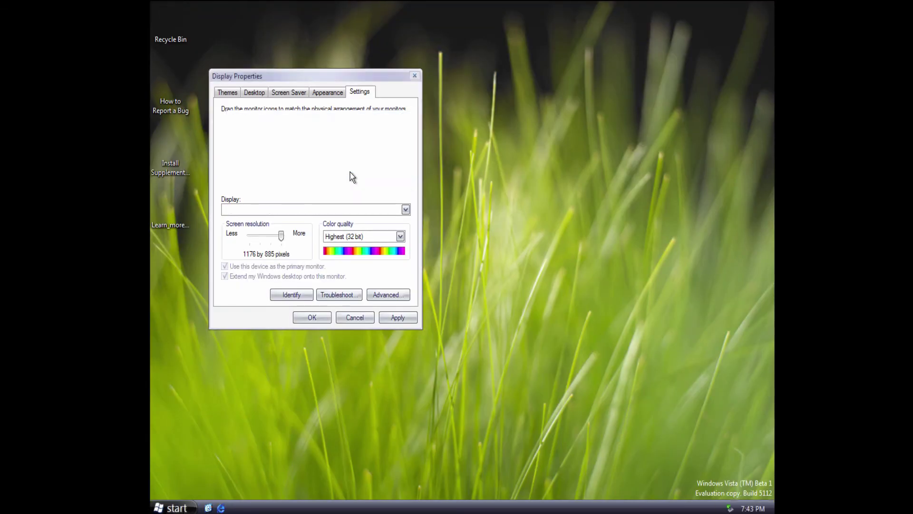
left_click(312, 319)
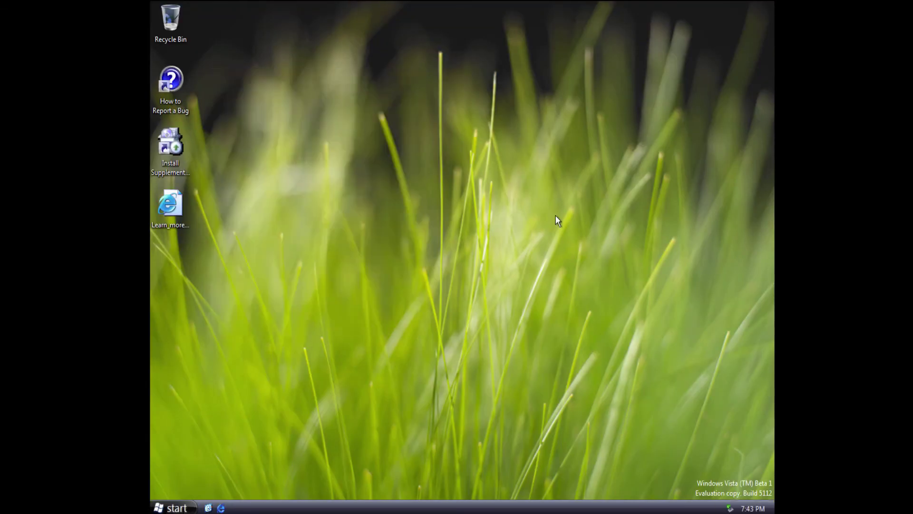
left_click(189, 220)
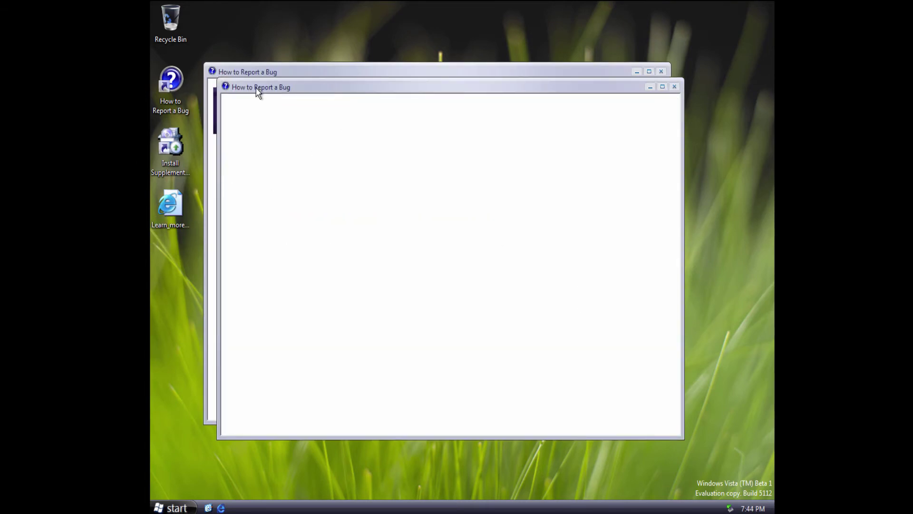
Close the duplicate How to Report a Bug window and open the problem-reporting tool link.
left_click_drag(257, 90, 303, 98)
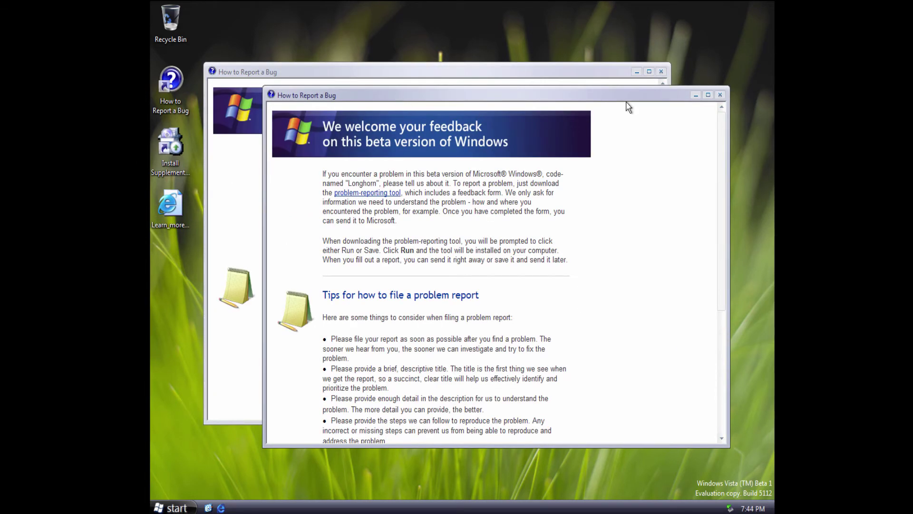
left_click(660, 71)
left_click_drag(322, 182, 531, 183)
left_click(496, 192)
left_click(377, 194)
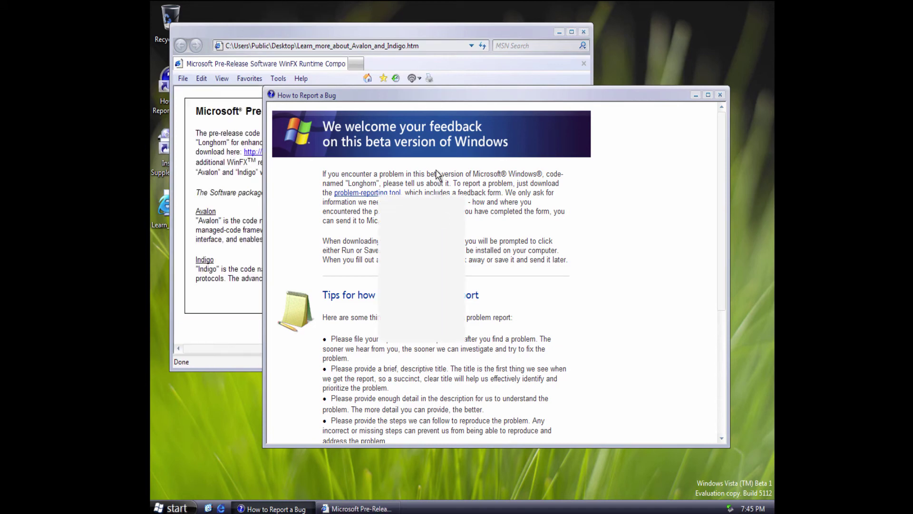
Read the Avalon and Indigo description paragraphs, then close that page.
left_click(247, 197)
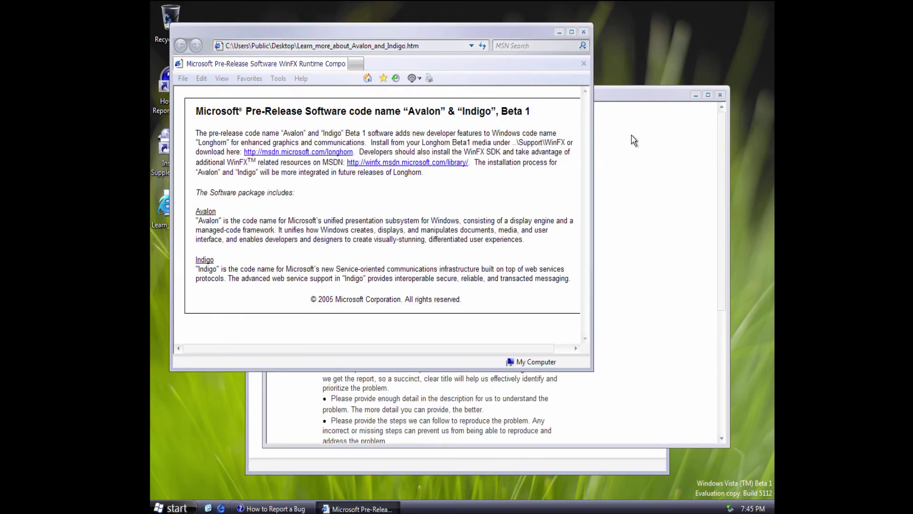
left_click_drag(202, 220, 356, 227)
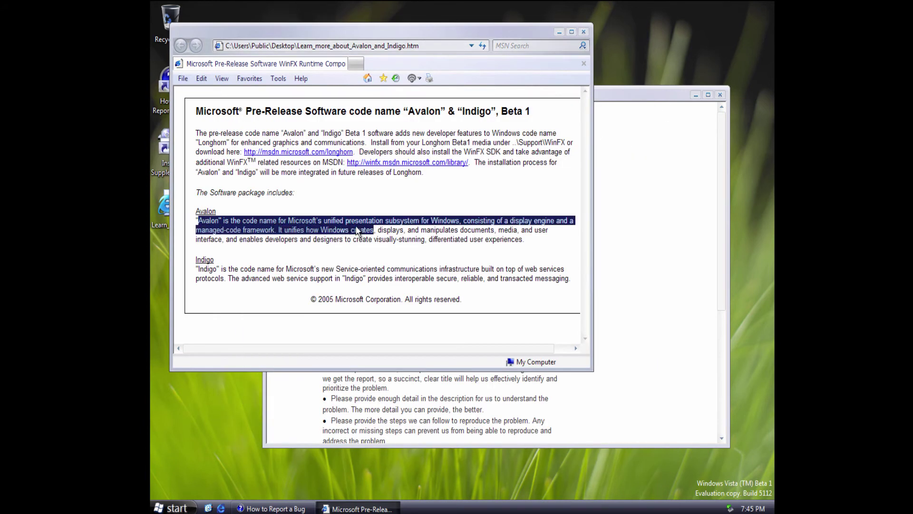
left_click(363, 223)
left_click_drag(179, 268, 343, 282)
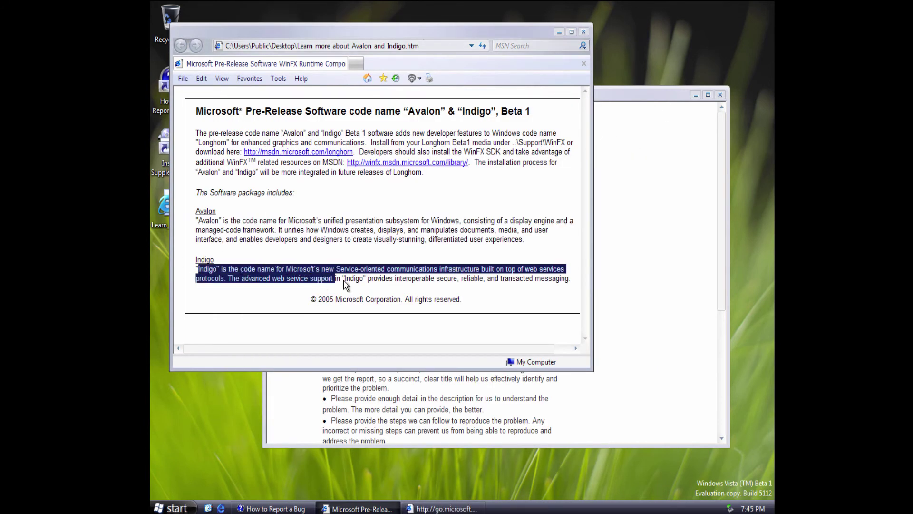
left_click(342, 184)
left_click(584, 31)
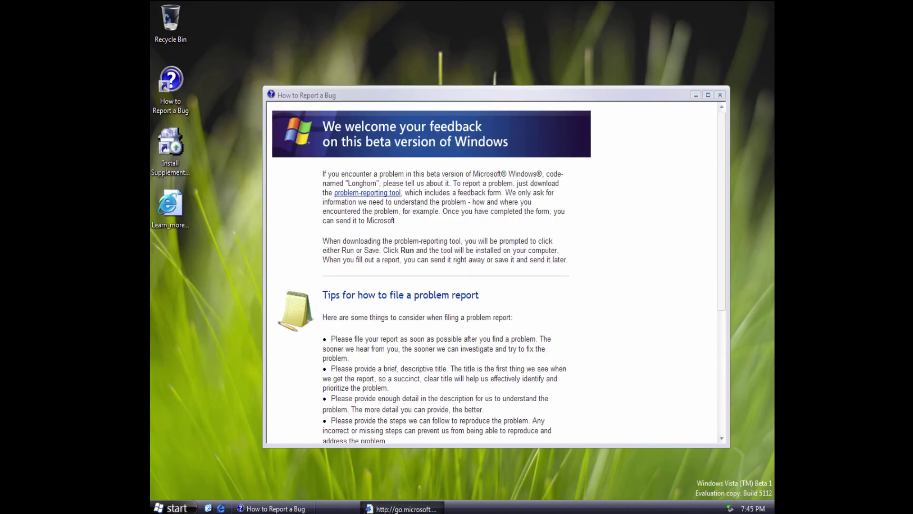
Close the Microsoft link page, scroll How to Report a Bug to the end, and close it.
left_click(300, 509)
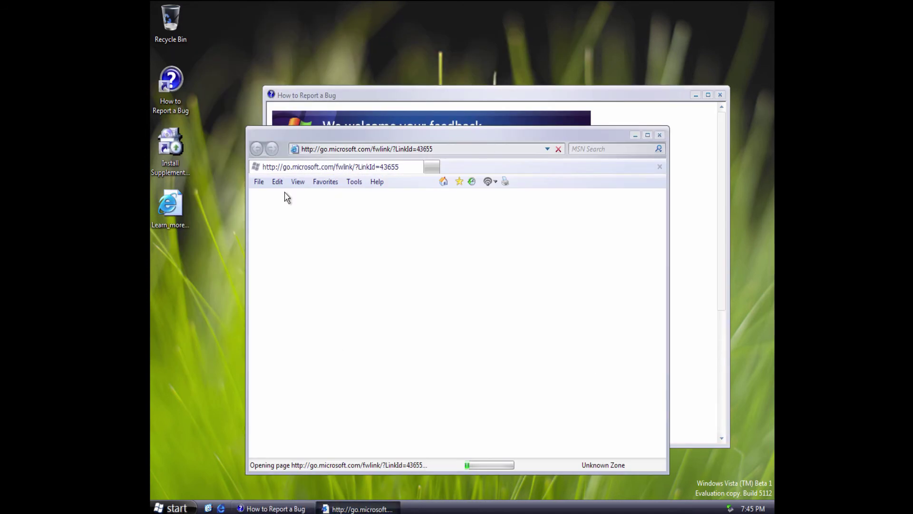
left_click(659, 135)
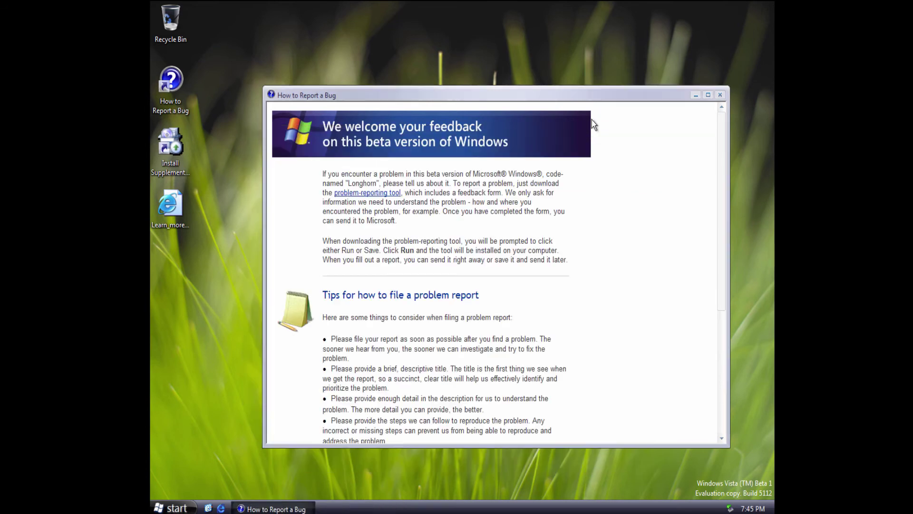
scroll(439, 241, "down", 2)
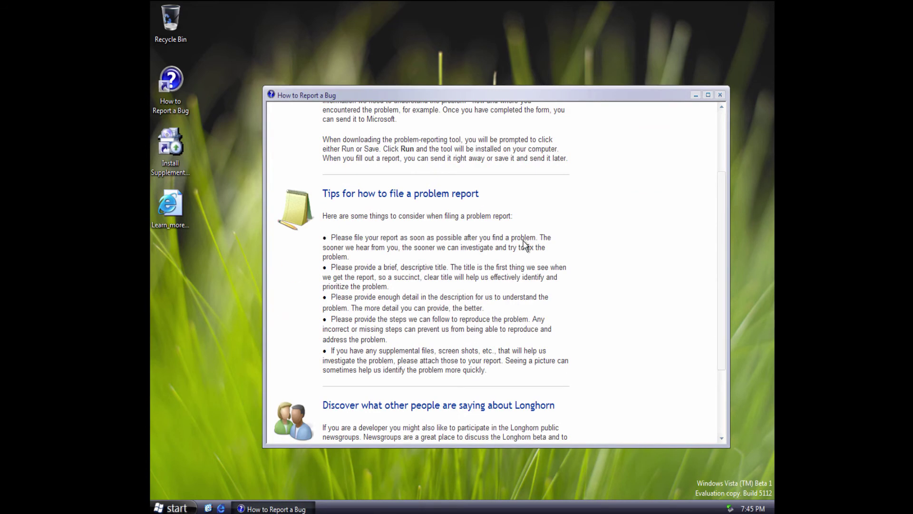
scroll(333, 259, "down", 2)
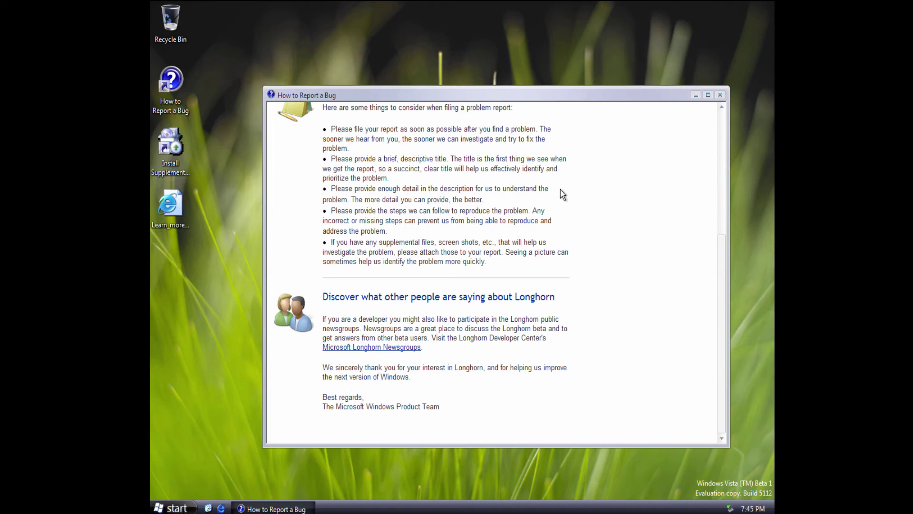
left_click(720, 95)
Launch Outlook Express from All Programs and cancel the mail account setup wizard.
left_click(172, 507)
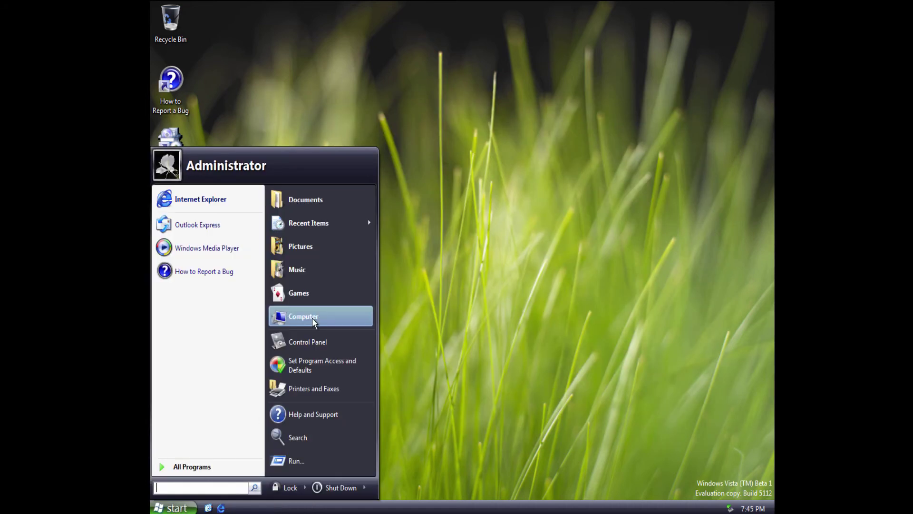
left_click(385, 254)
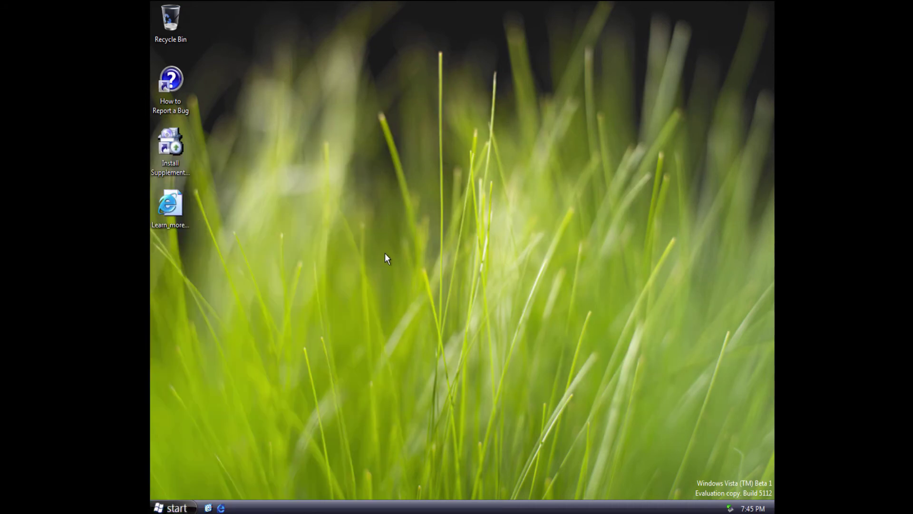
left_click(188, 508)
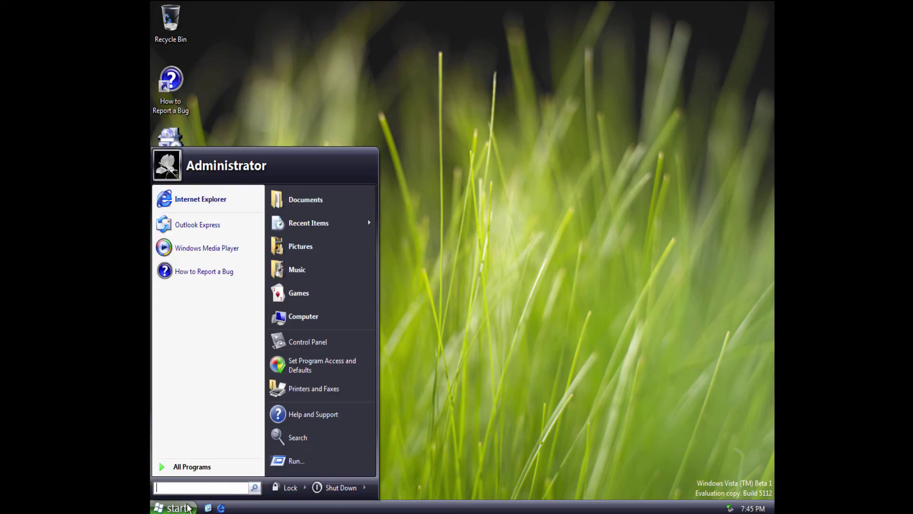
left_click(187, 468)
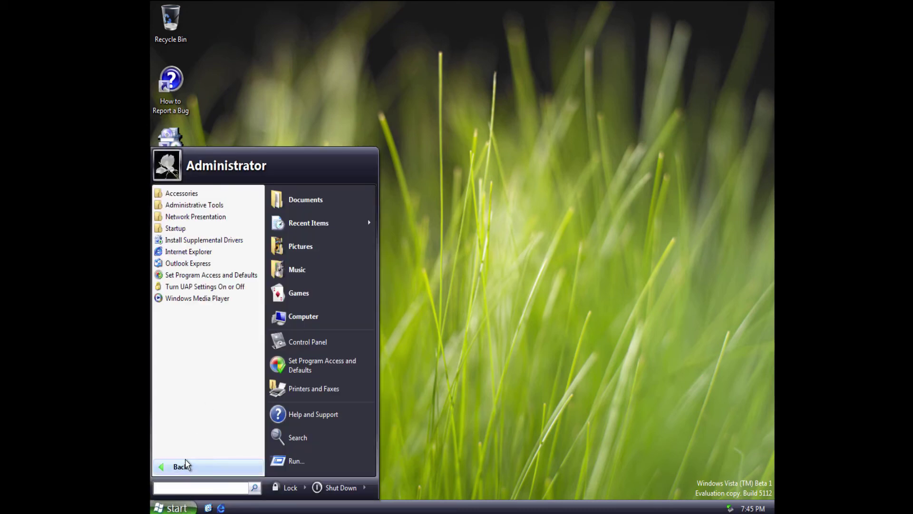
left_click(499, 324)
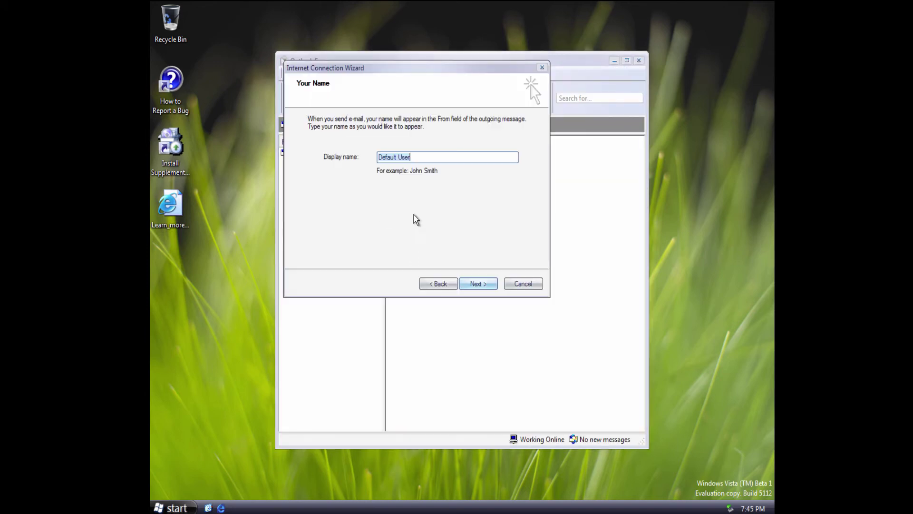
left_click(473, 284)
left_click(518, 287)
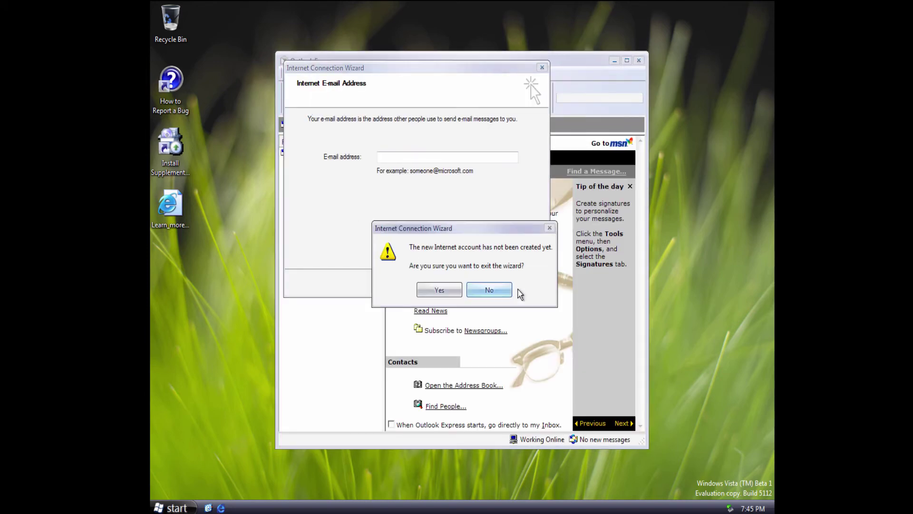
left_click(457, 290)
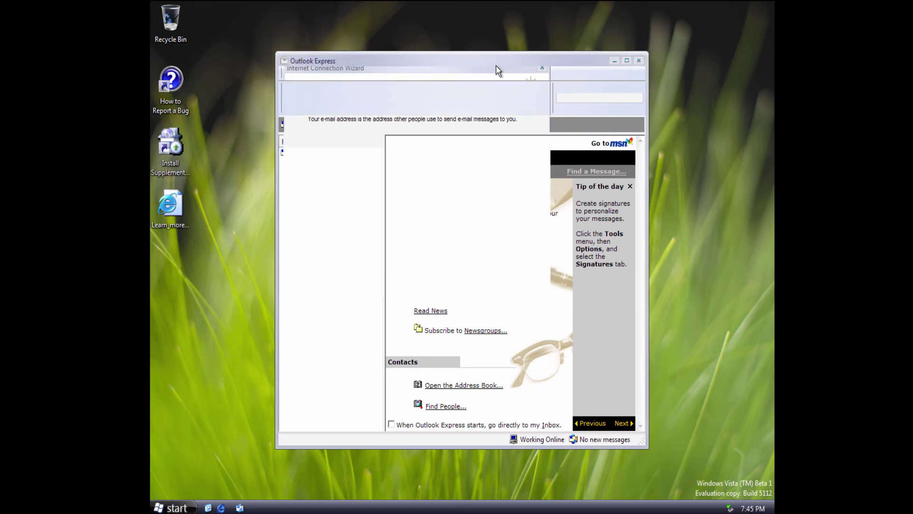
Read the 'Welcome to Longhorn Beta 1' Inbox message, then close it and Outlook Express.
left_click(295, 181)
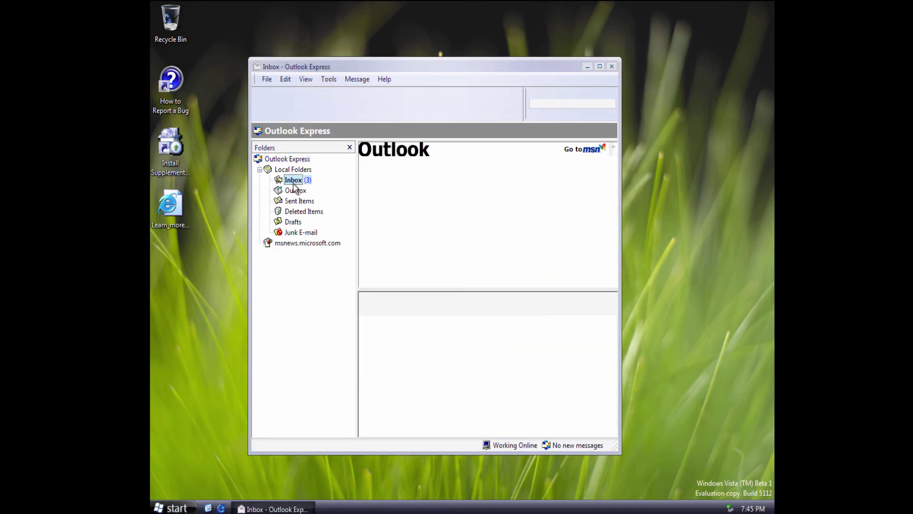
left_click(526, 164)
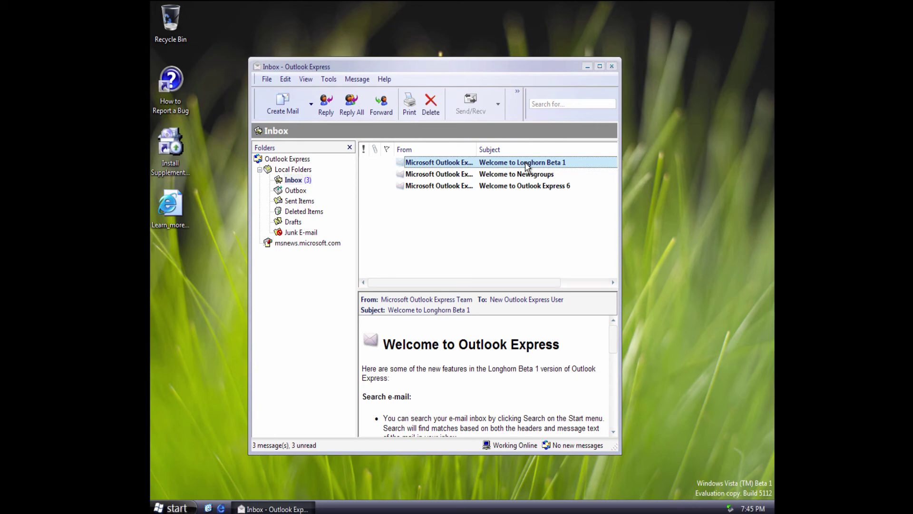
double_click(527, 164)
scroll(383, 293, "down", 3)
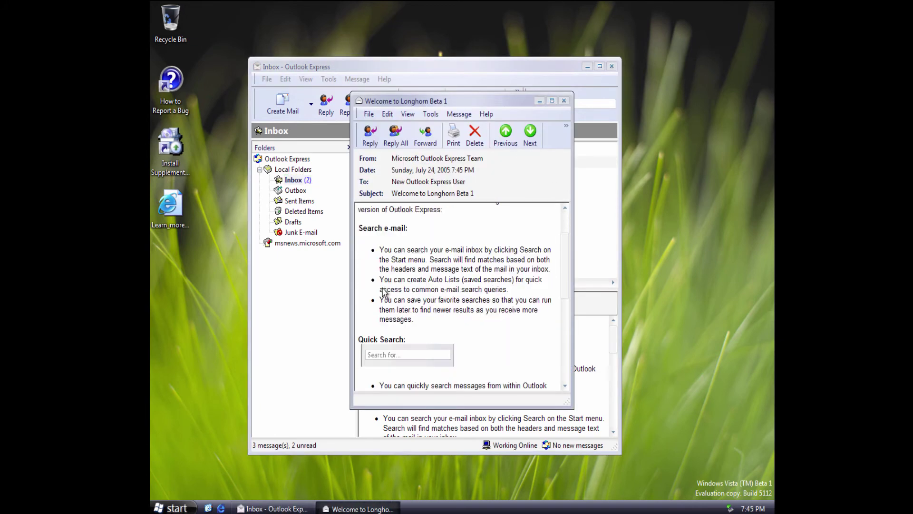
scroll(385, 293, "up", 3)
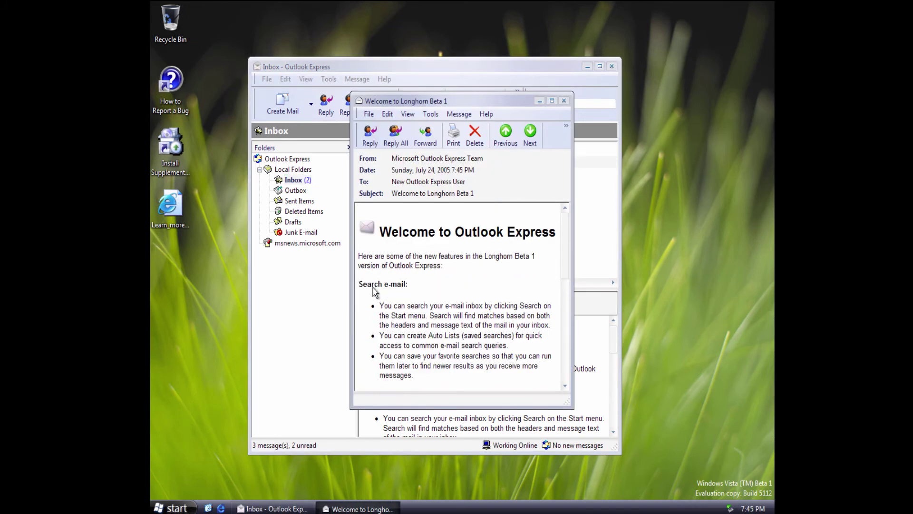
scroll(376, 291, "down", 1)
scroll(450, 332, "down", 2)
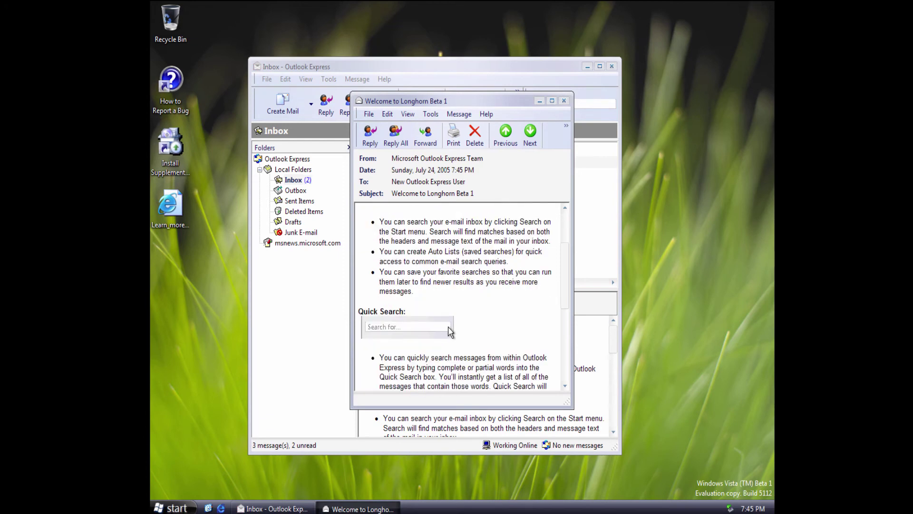
scroll(404, 309, "down", 5)
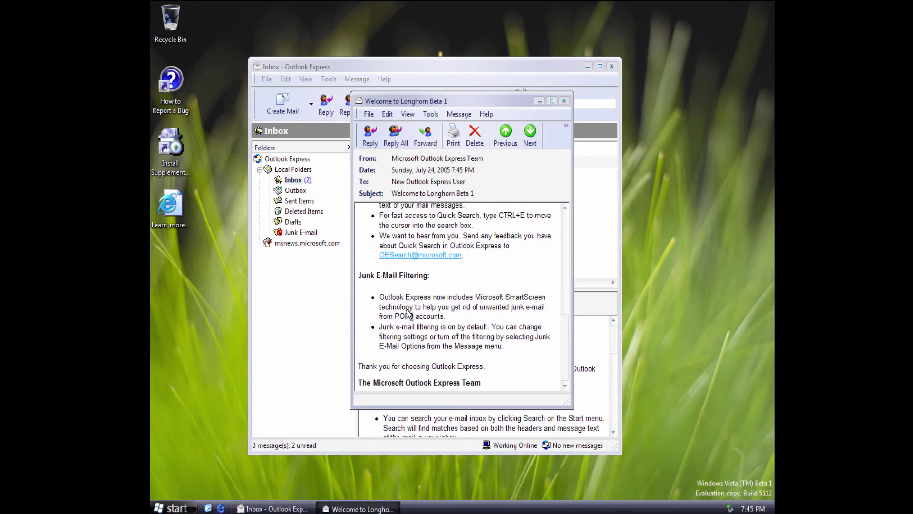
left_click(564, 100)
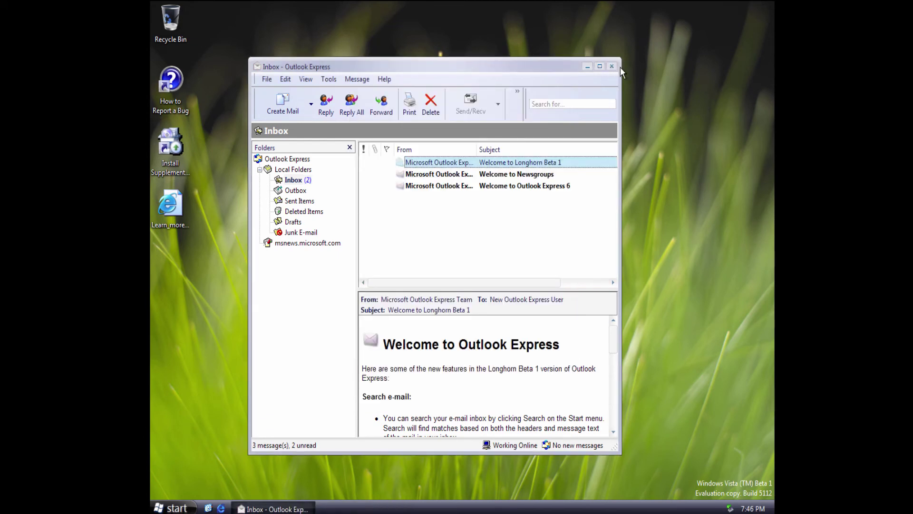
left_click(612, 66)
Open Computer, dismiss the Explorer crash notice, select Local Disk (C:), then open Control Panel.
left_click(174, 507)
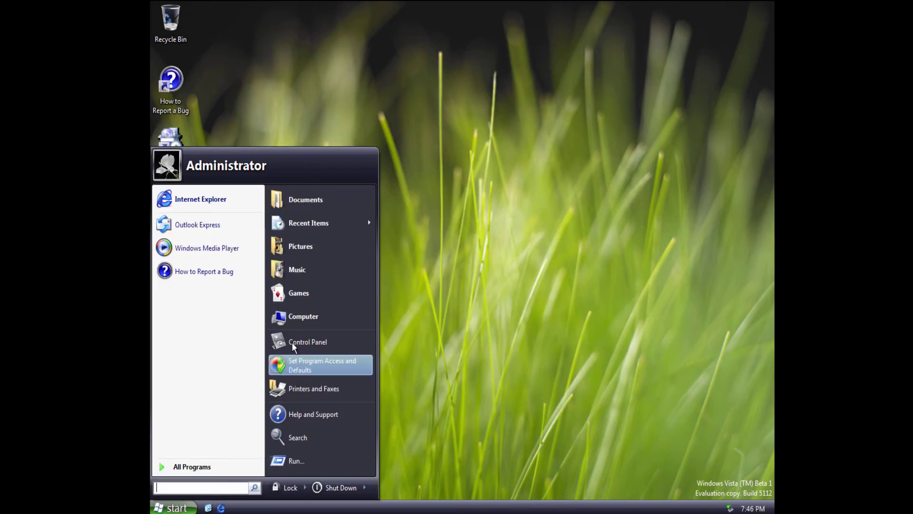
left_click(309, 319)
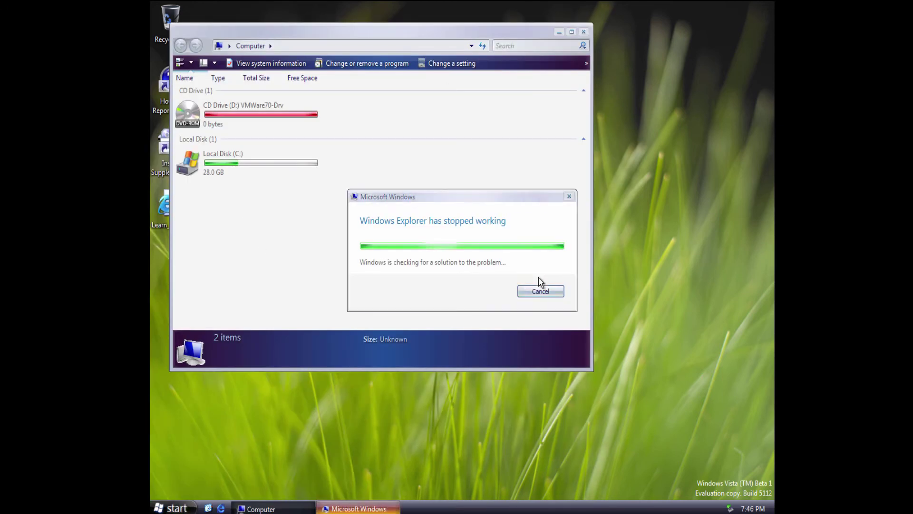
left_click(539, 291)
left_click(226, 167)
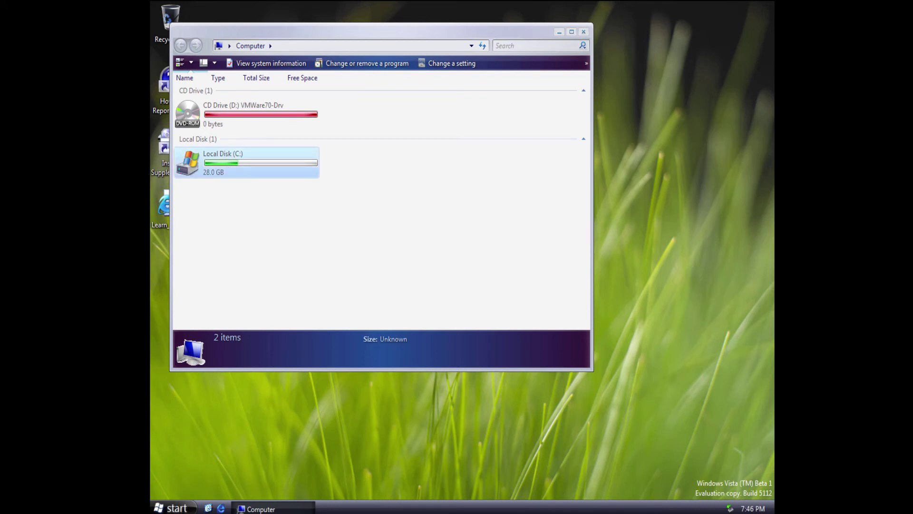
left_click(171, 507)
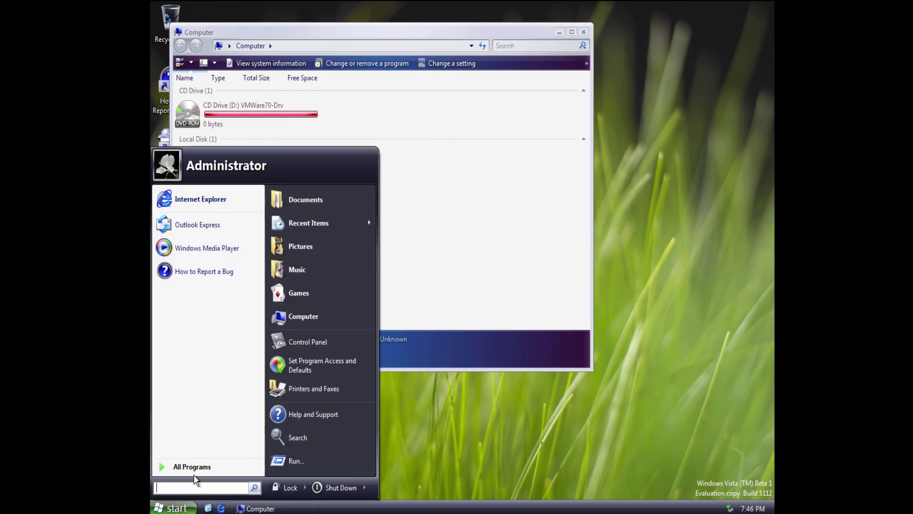
left_click(300, 341)
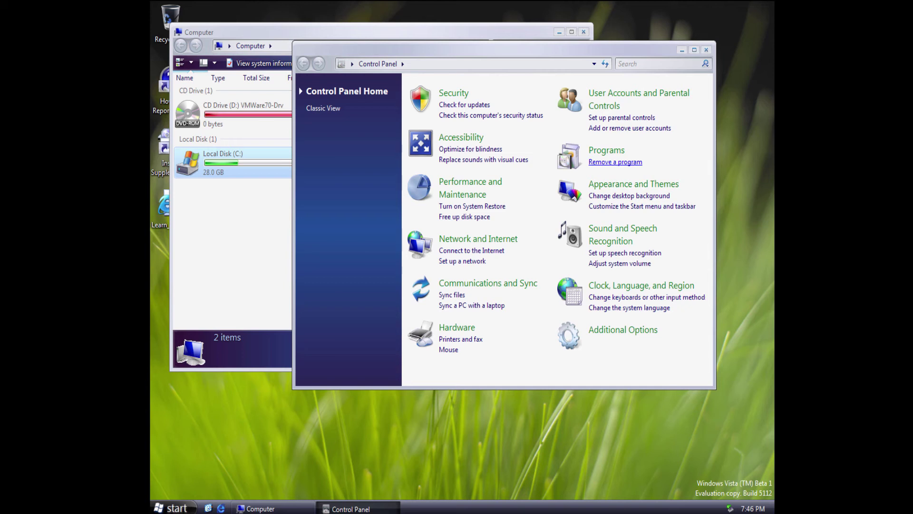
Expand the Accessories group in the All Programs list.
left_click(175, 508)
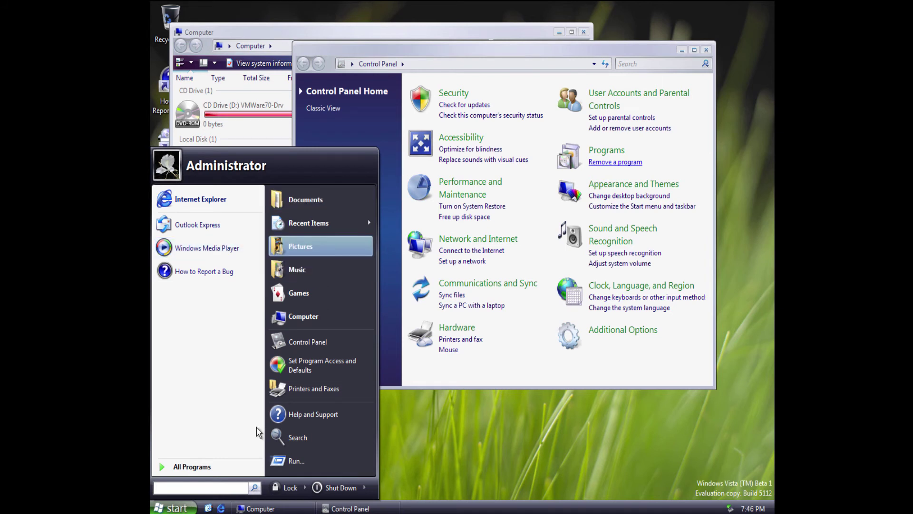
left_click(216, 464)
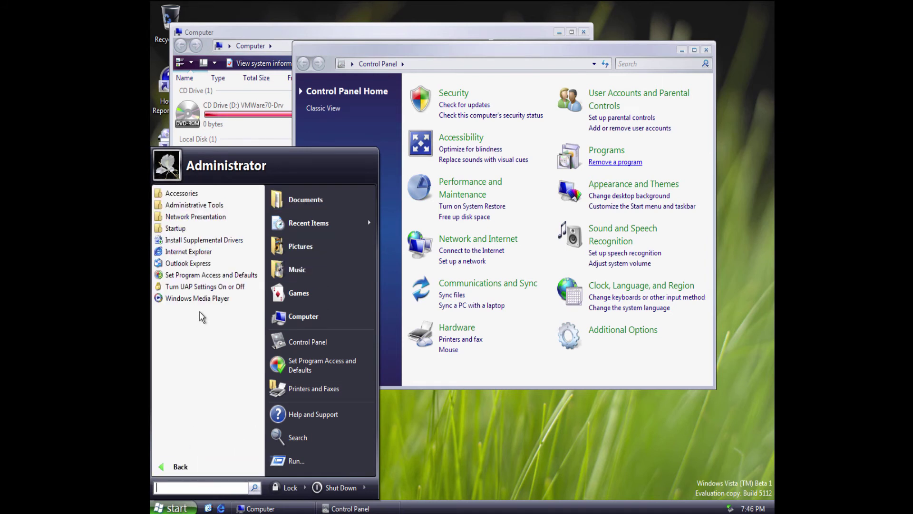
left_click(209, 194)
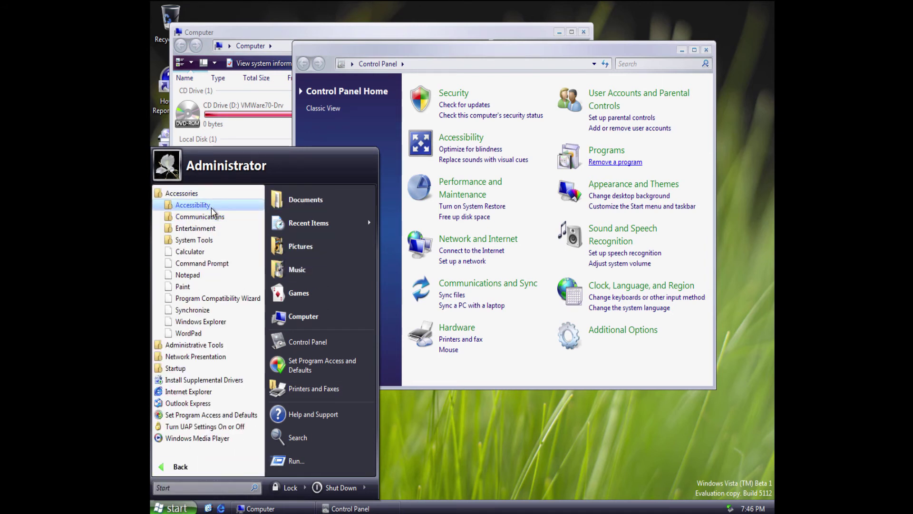
Open Calculator from Accessories and close it again.
right_click(194, 252)
left_click(216, 258)
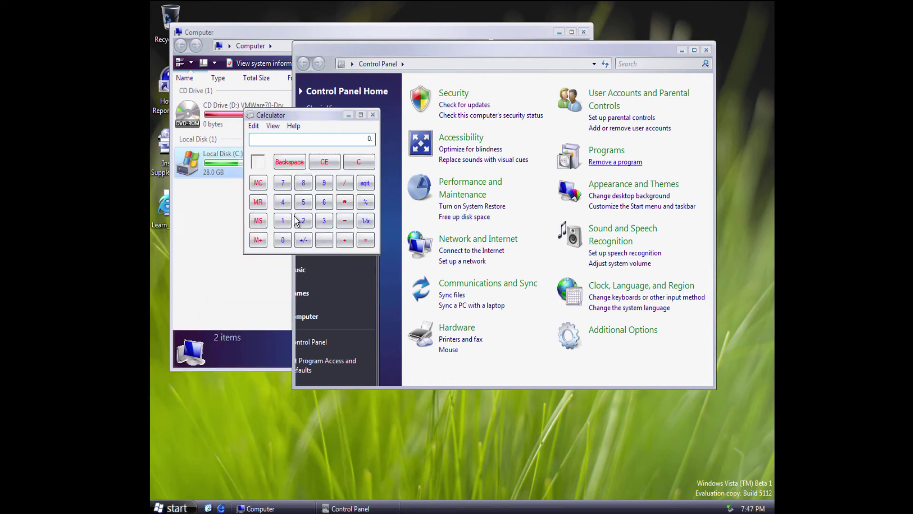
left_click(375, 115)
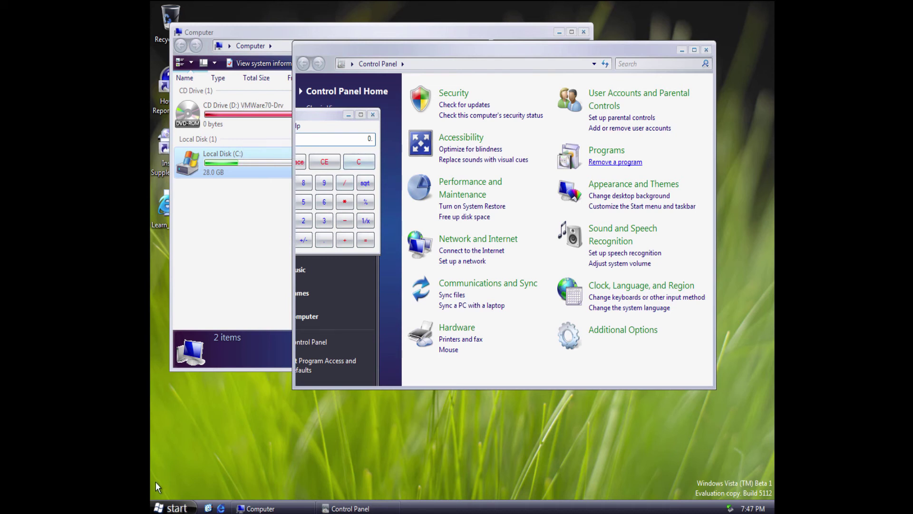
Launch Paint from Accessories, then bring the All Programs list back up.
key("super")
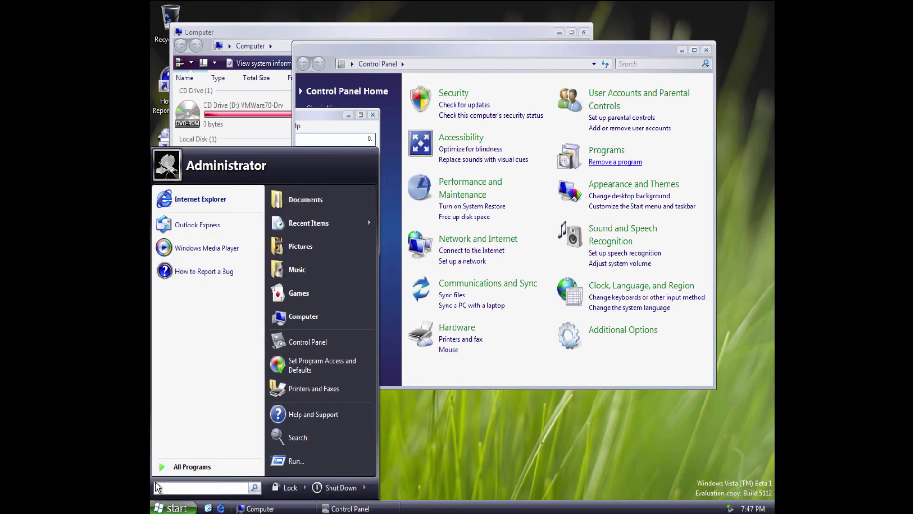
left_click(202, 468)
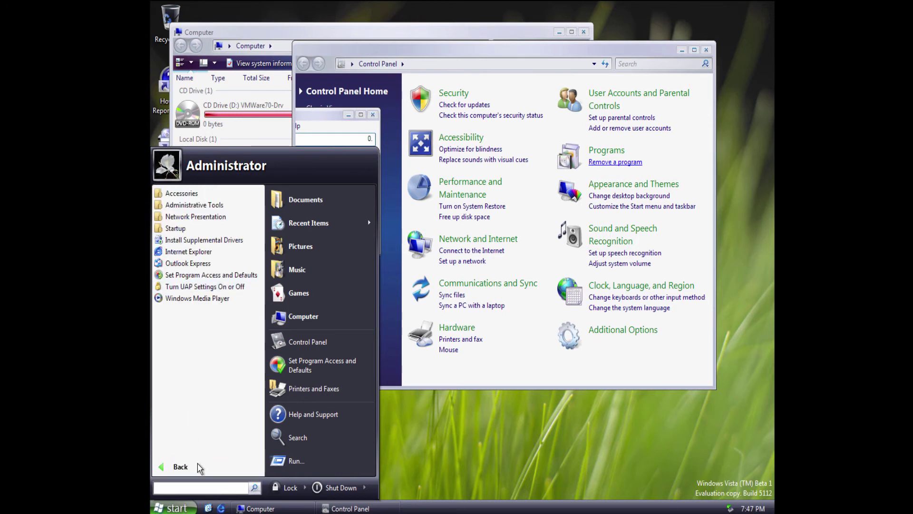
left_click(195, 194)
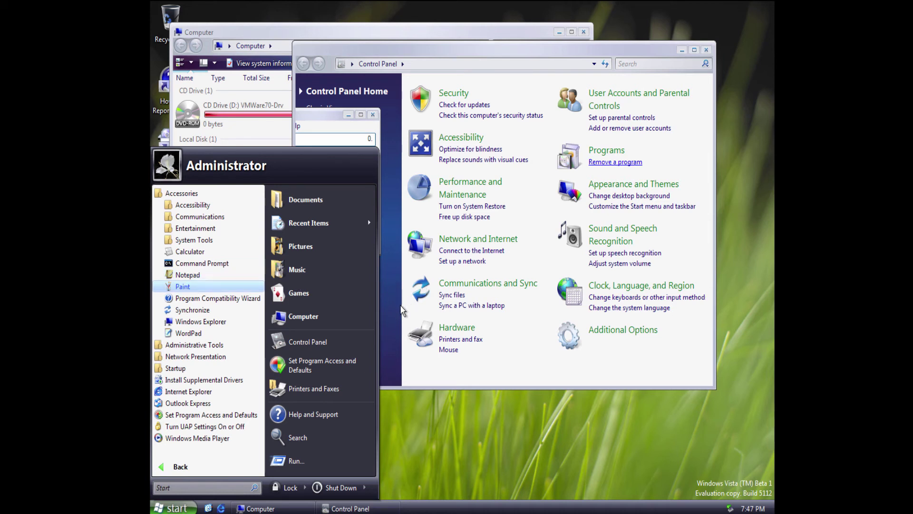
left_click(384, 315)
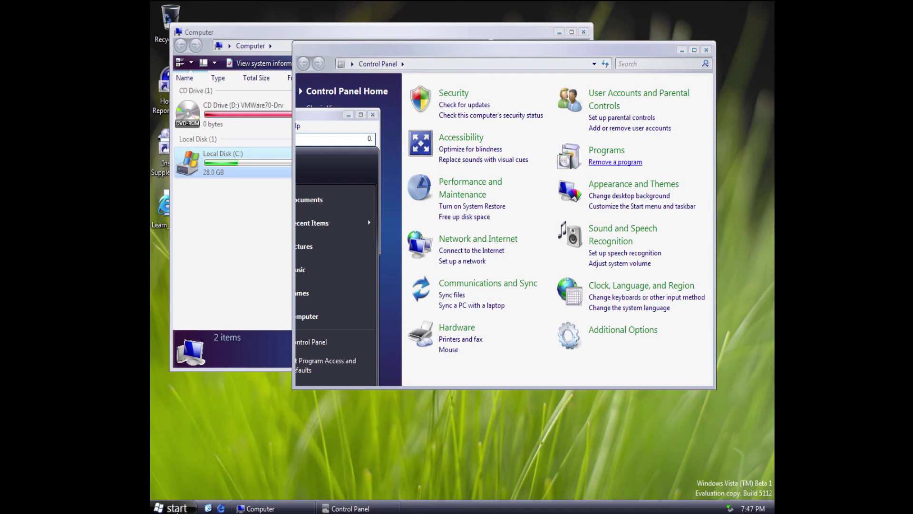
left_click(174, 507)
left_click(205, 466)
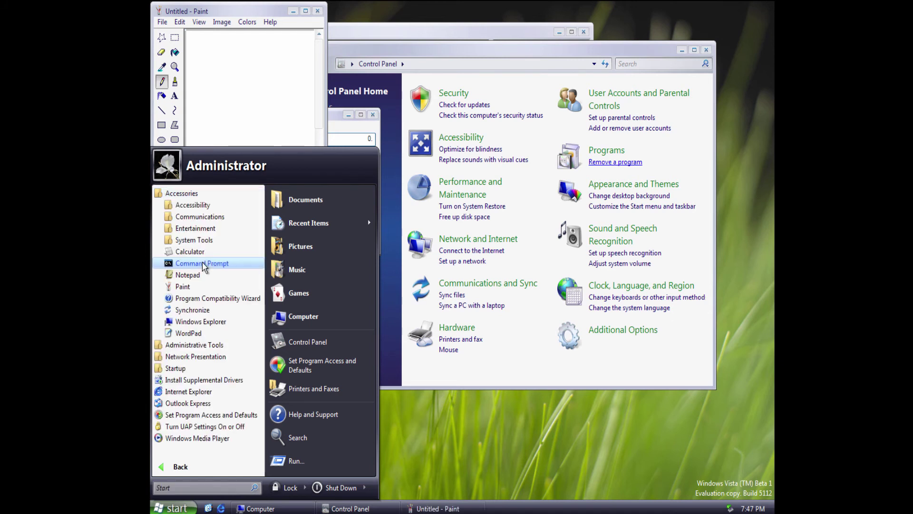
Expand Entertainment, Communications and Administrative Tools, then start Broadcast a Presentation.
left_click(201, 227)
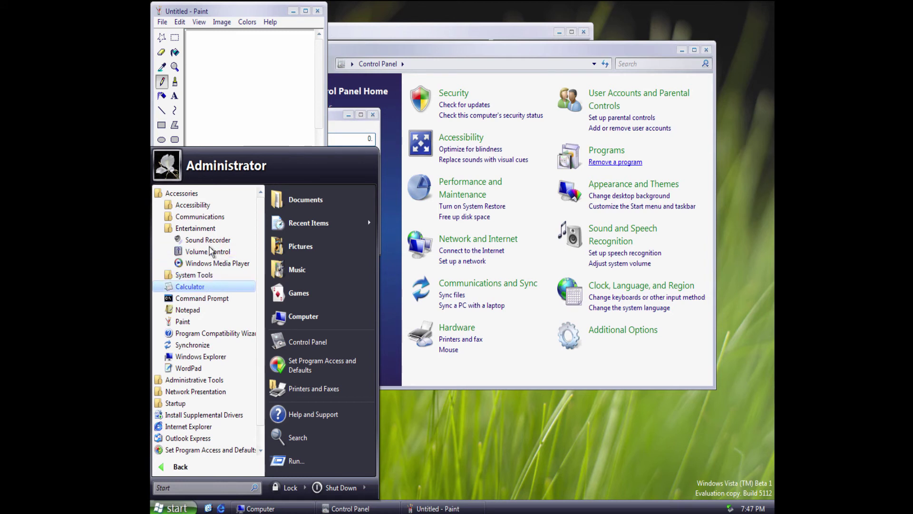
left_click(207, 217)
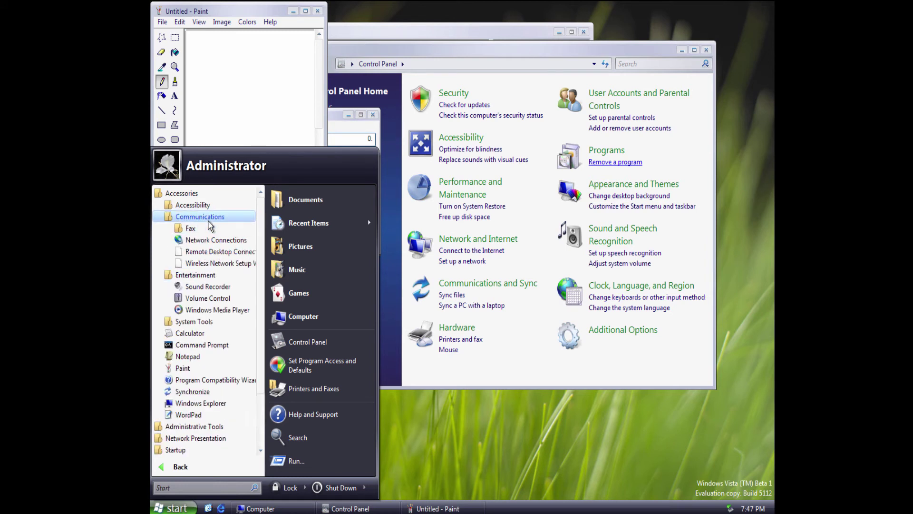
scroll(212, 202, "down", 1)
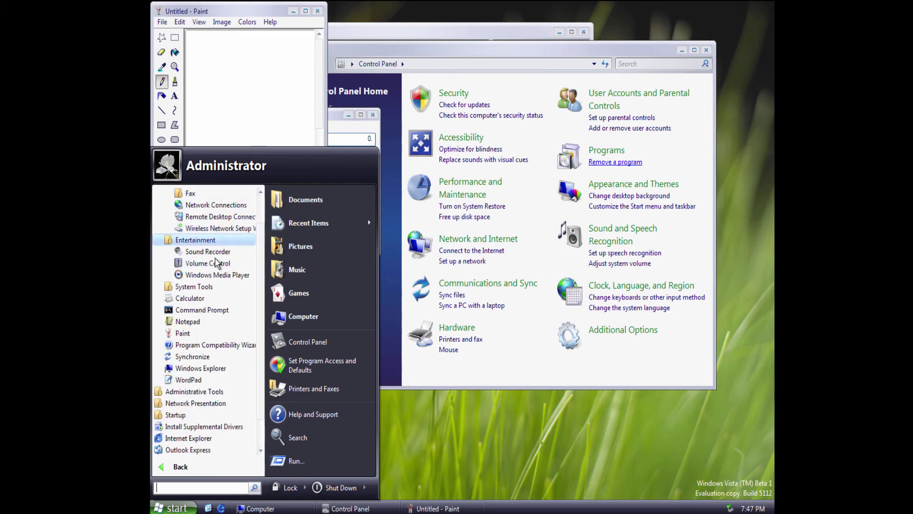
left_click(218, 391)
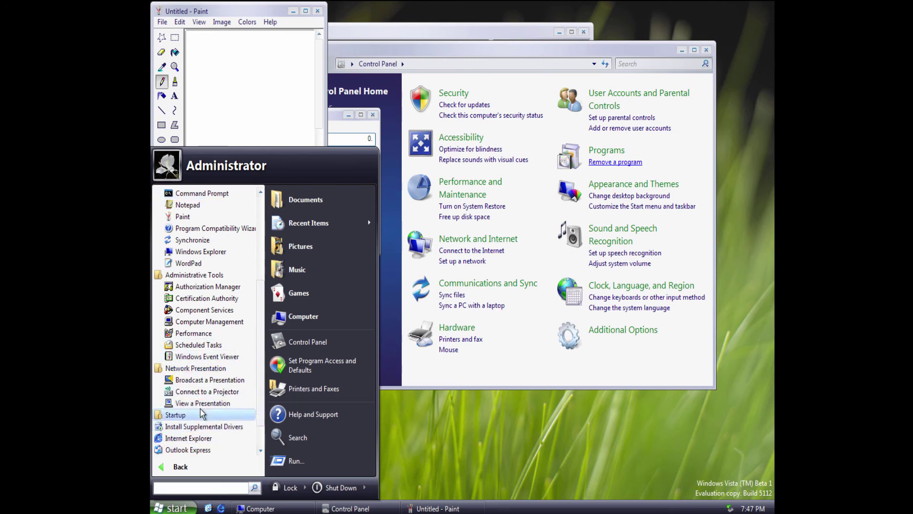
left_click(209, 380)
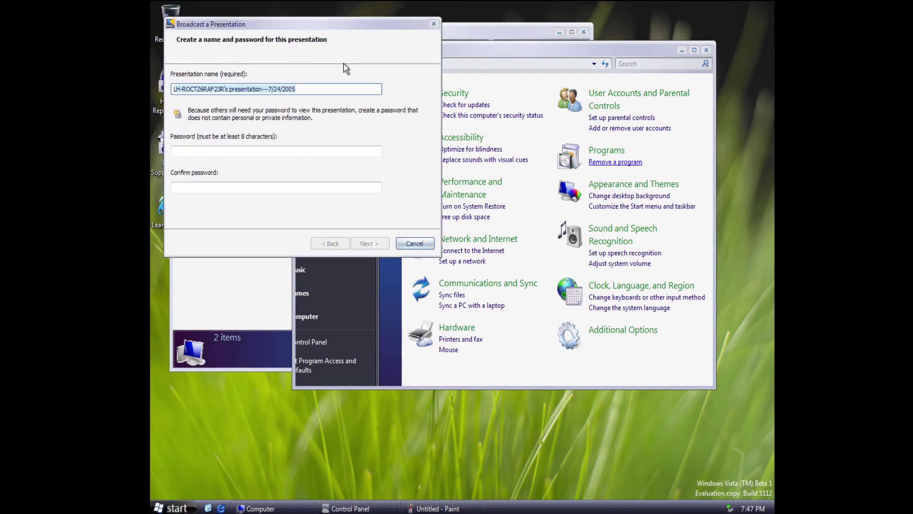
Cancel the Broadcast wizard, open Documents, and shift the new Explorer window slightly right.
left_click(412, 243)
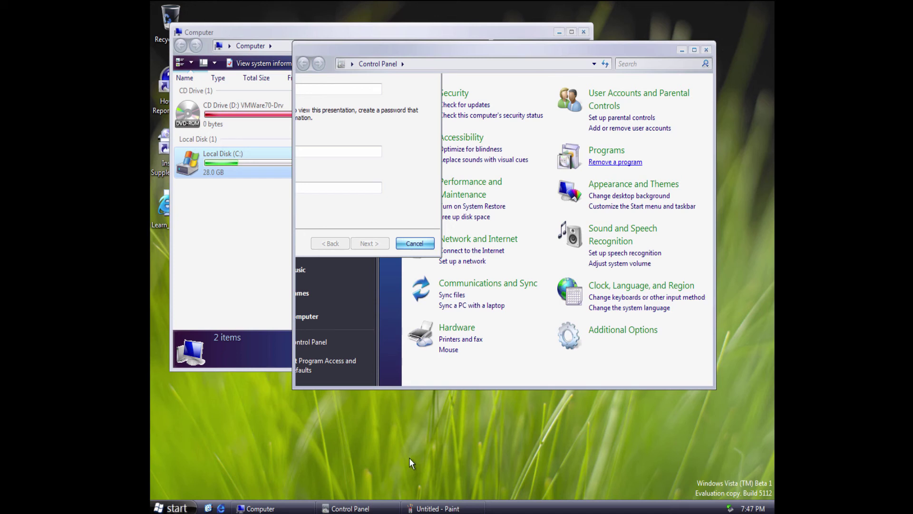
key("super")
left_click(310, 198)
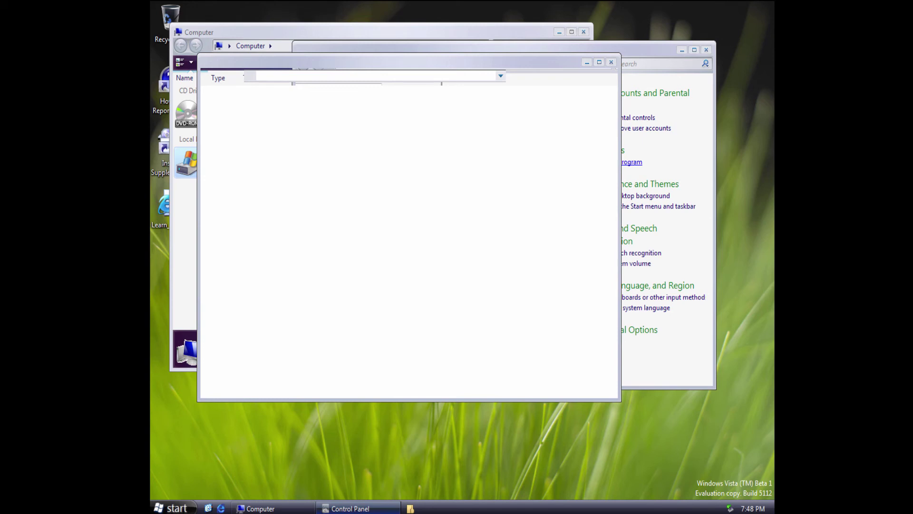
right_click(341, 507)
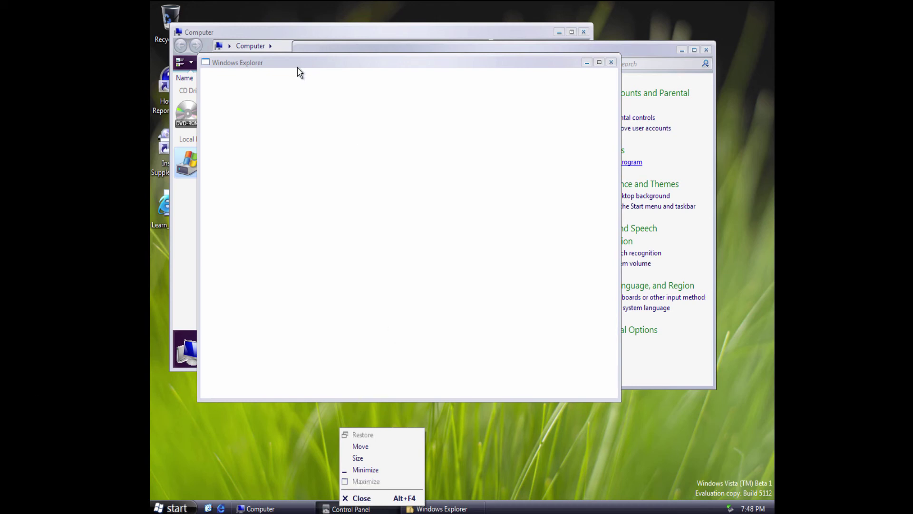
left_click_drag(299, 72, 336, 76)
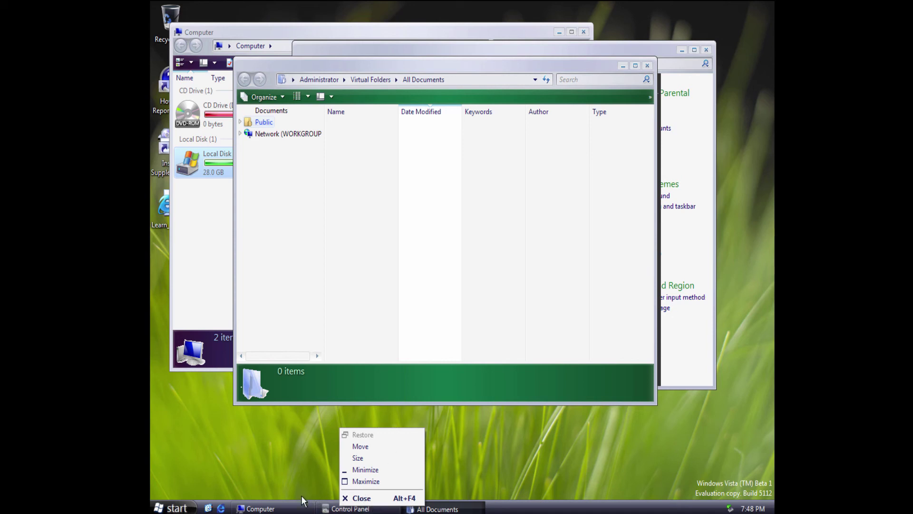
Force the unresponsive Computer window closed with End Now.
left_click(245, 36)
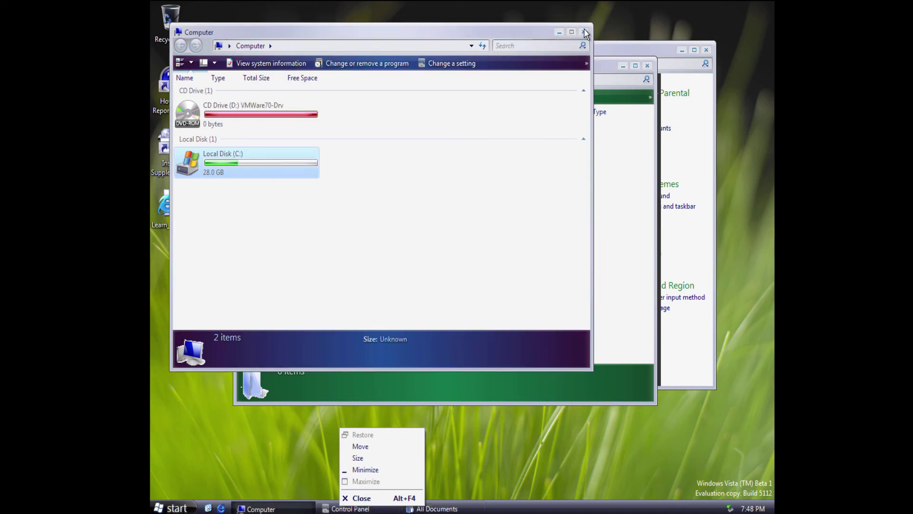
left_click(585, 34)
left_click(485, 304)
Reopen Computer from Start and drag its window to the right.
key("super")
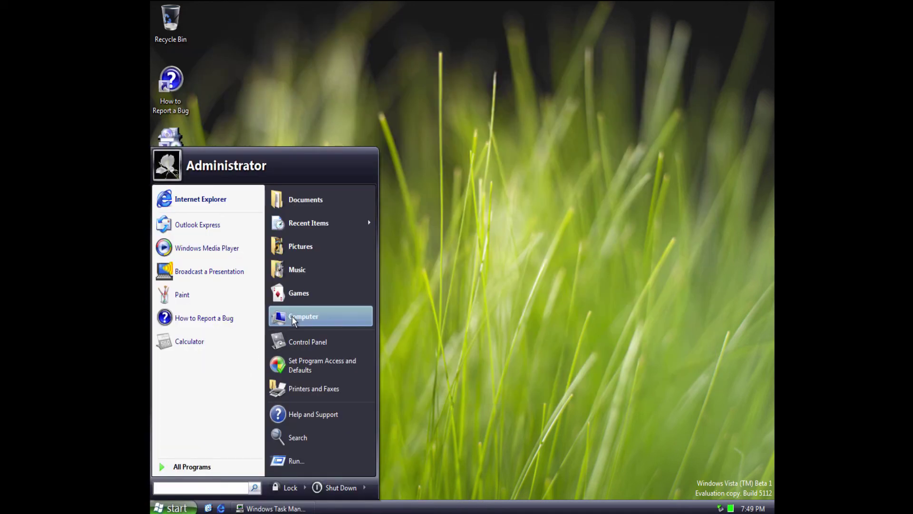
left_click(293, 319)
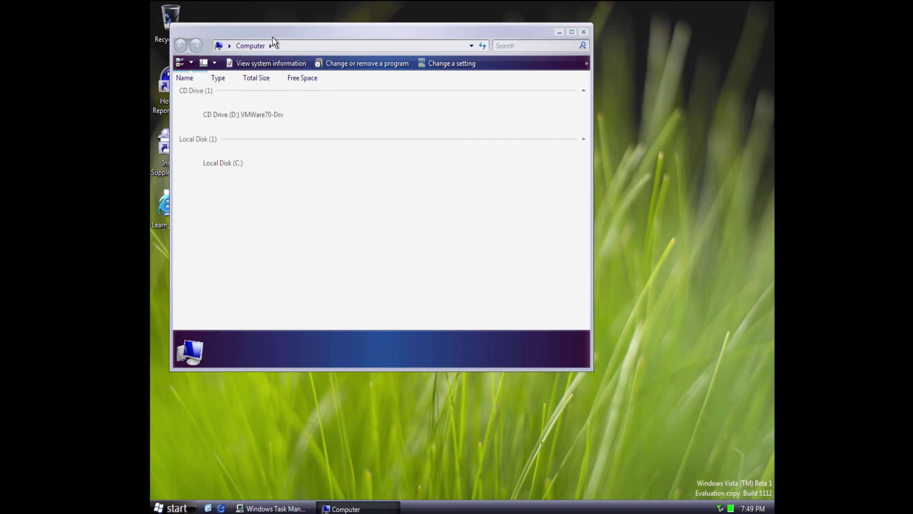
left_click_drag(271, 34, 384, 35)
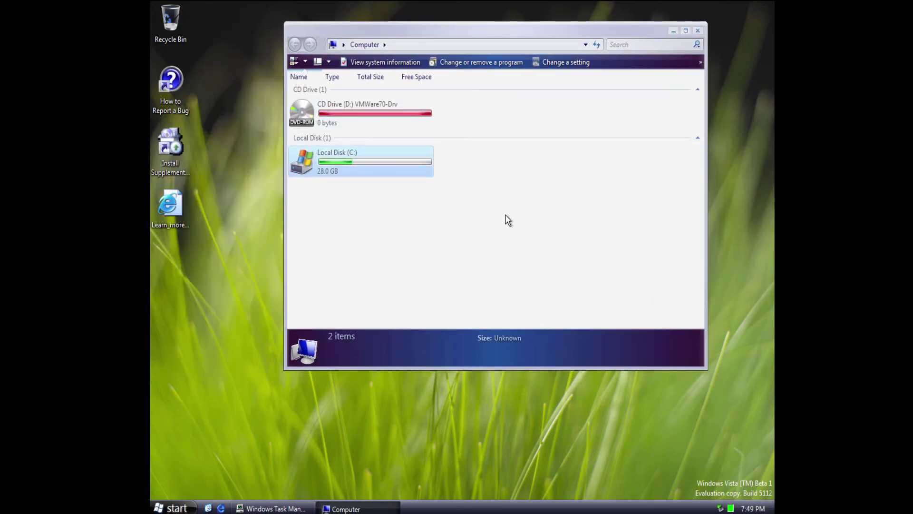
left_click(273, 508)
End the explorer.exe process from Task Manager's Processes tab.
left_click(195, 44)
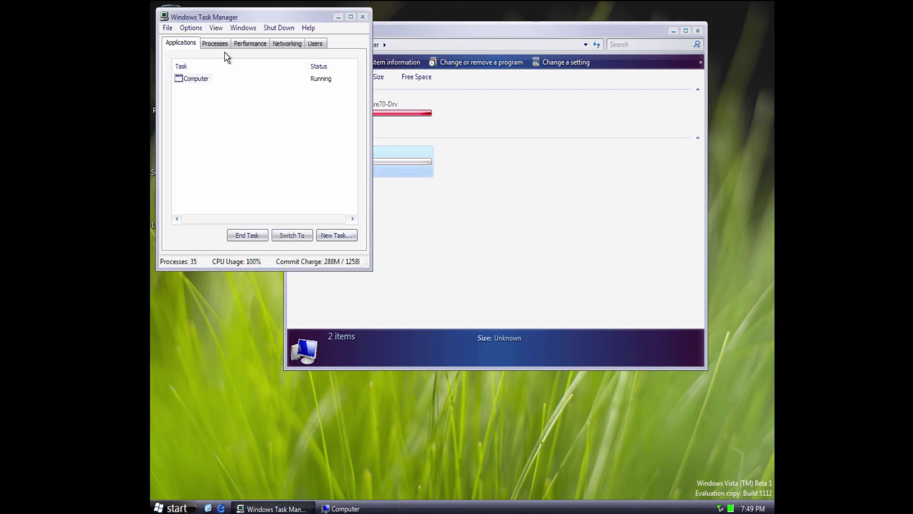
left_click(223, 48)
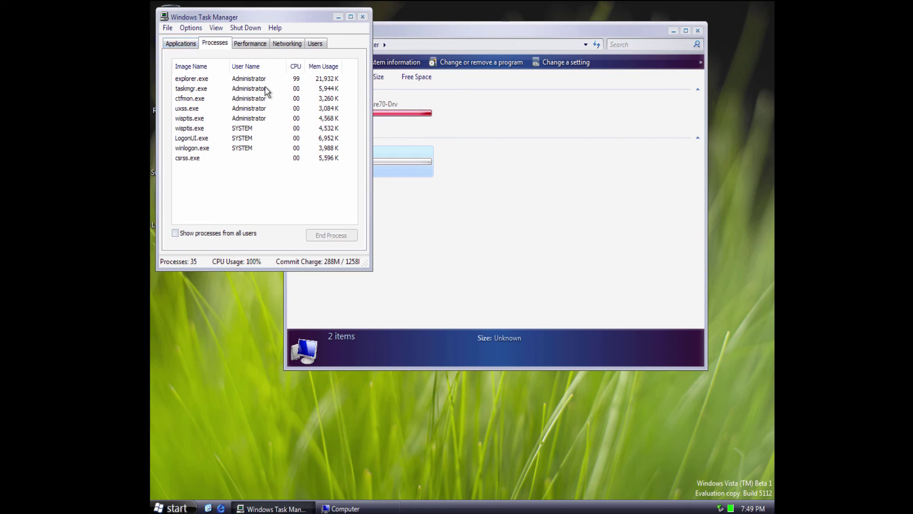
left_click(283, 81)
left_click(247, 43)
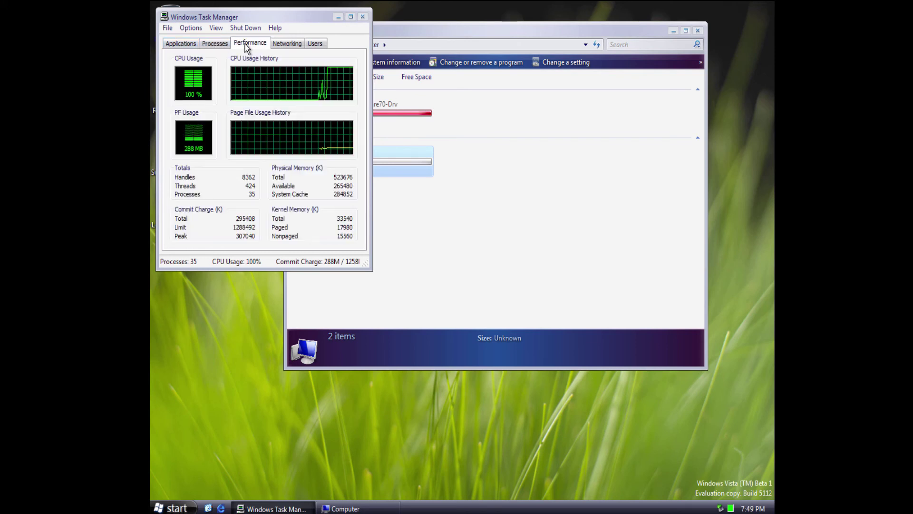
left_click(209, 43)
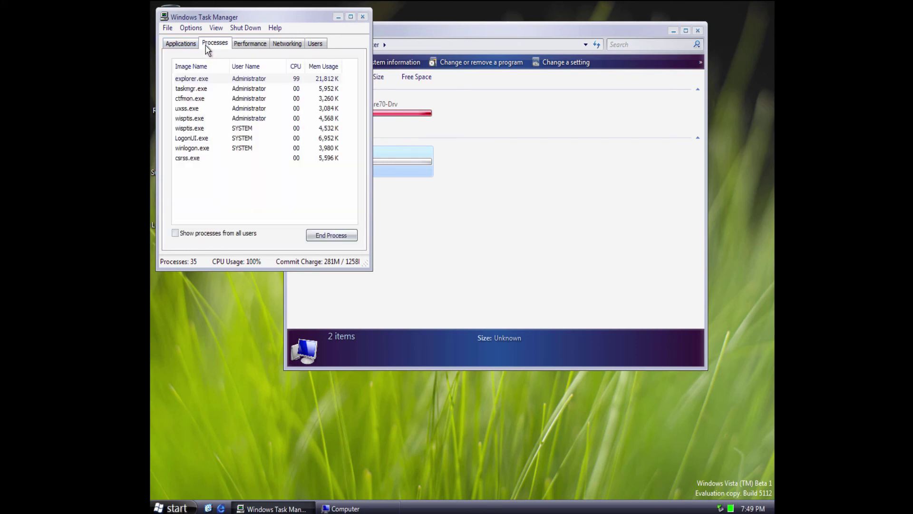
left_click(335, 240)
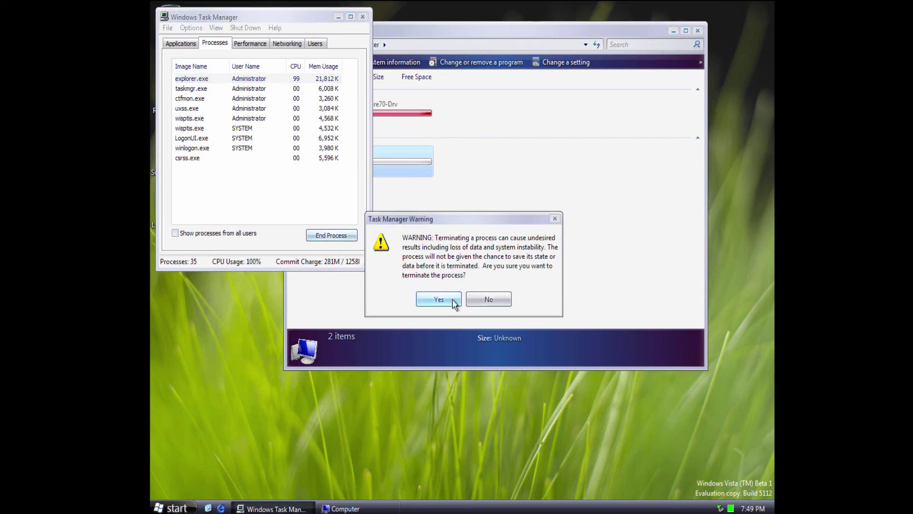
left_click(436, 298)
Restart the shell by running explorer.exe as a new Task Manager task.
left_click(167, 29)
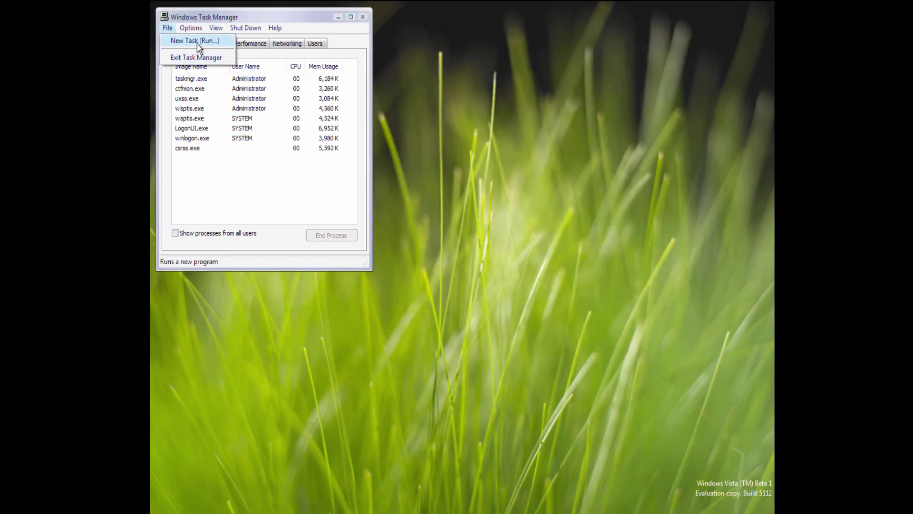
left_click(194, 40)
type("exp")
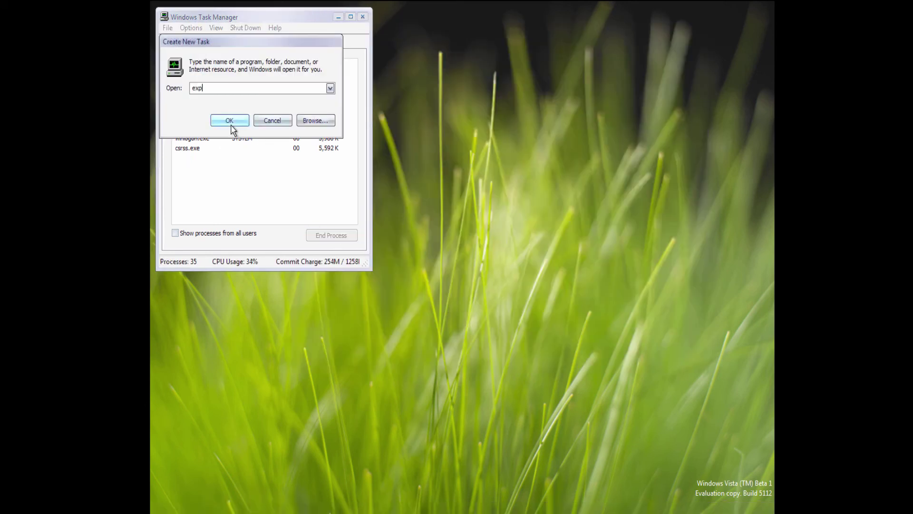
type("lorer.exe")
left_click(230, 121)
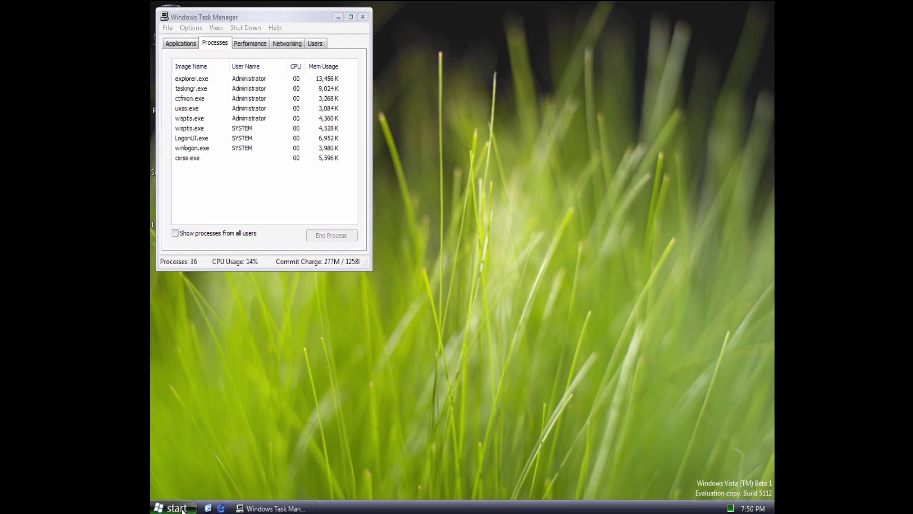
Enter winver.exe in the Start menu's Run prompt.
left_click(172, 507)
left_click(295, 456)
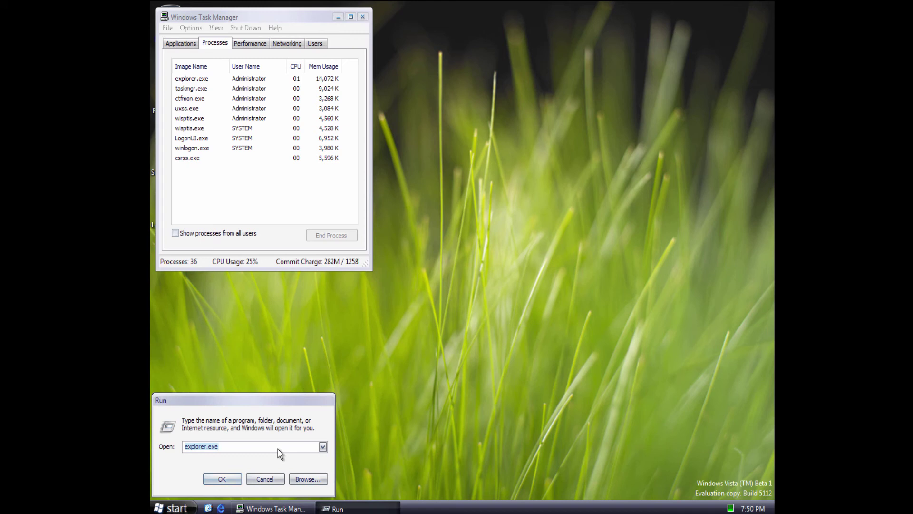
type("winver.exe")
Run winver.exe to view About Windows (version 6.0, build 5112), then close it.
key("Return")
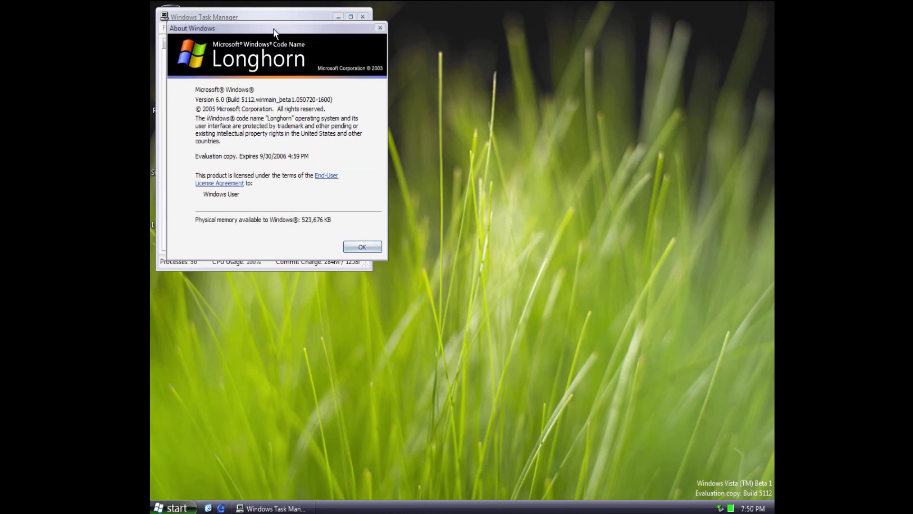
left_click_drag(274, 33, 534, 108)
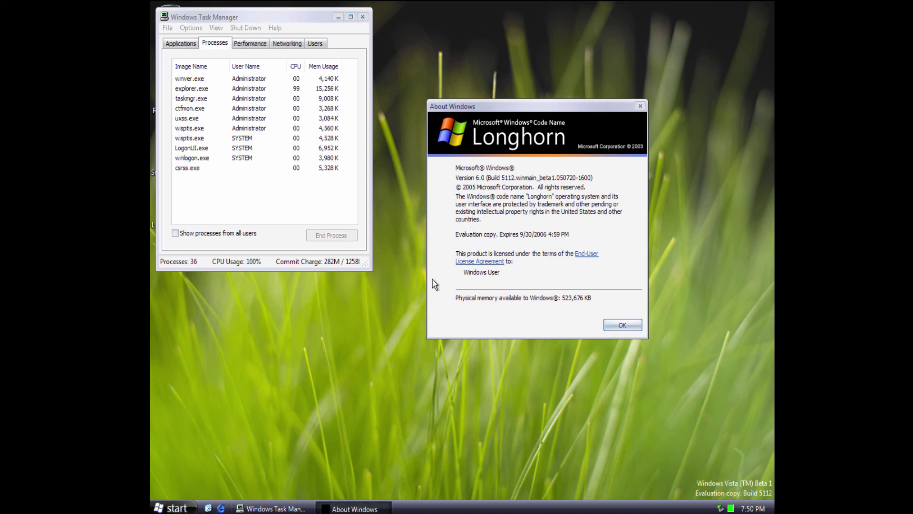
left_click(614, 324)
Open System Properties from the Computer entry, move it right, then open Control Panel.
left_click(173, 507)
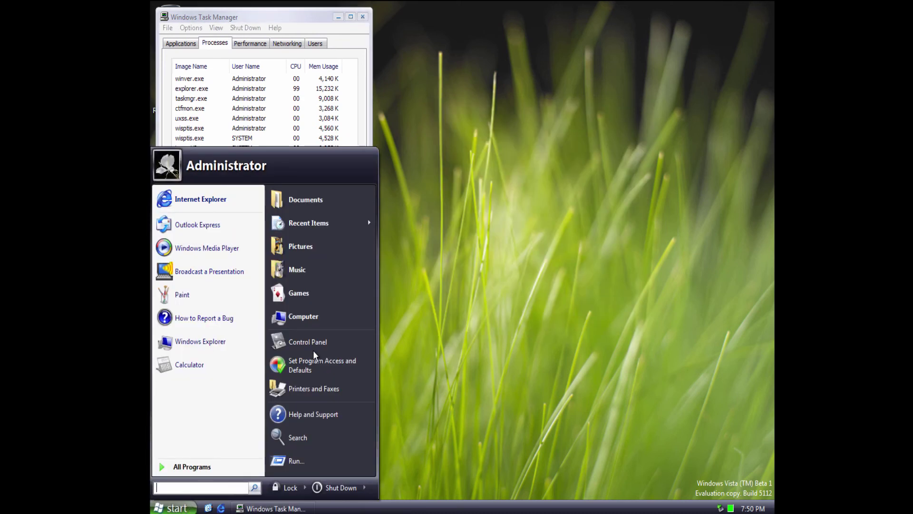
right_click(316, 328)
left_click(360, 426)
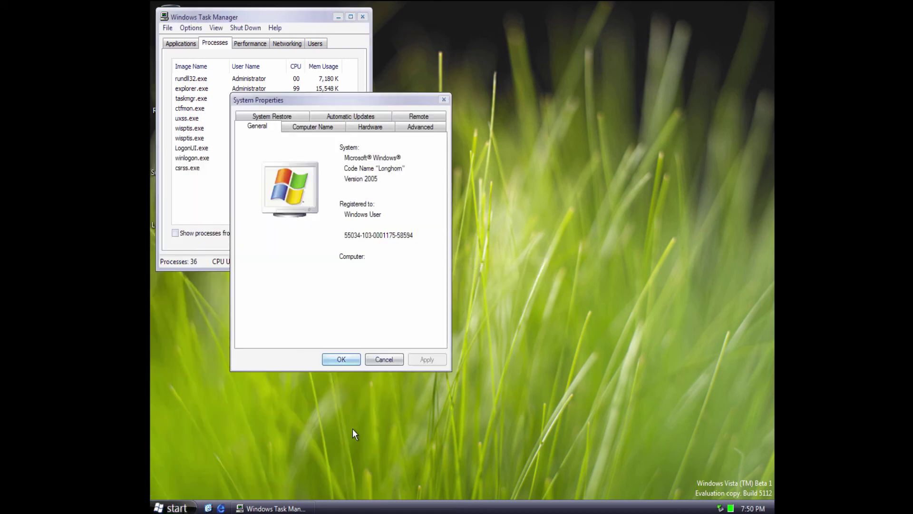
left_click_drag(325, 100, 514, 93)
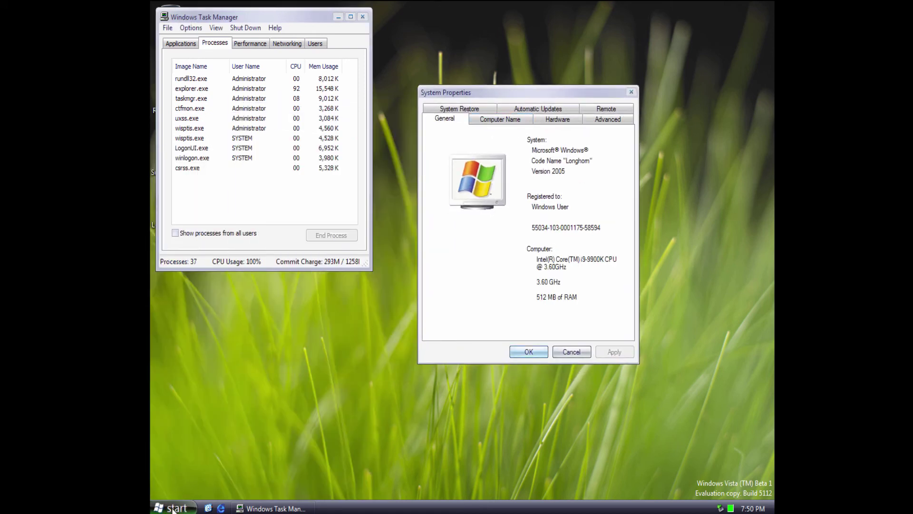
left_click(173, 508)
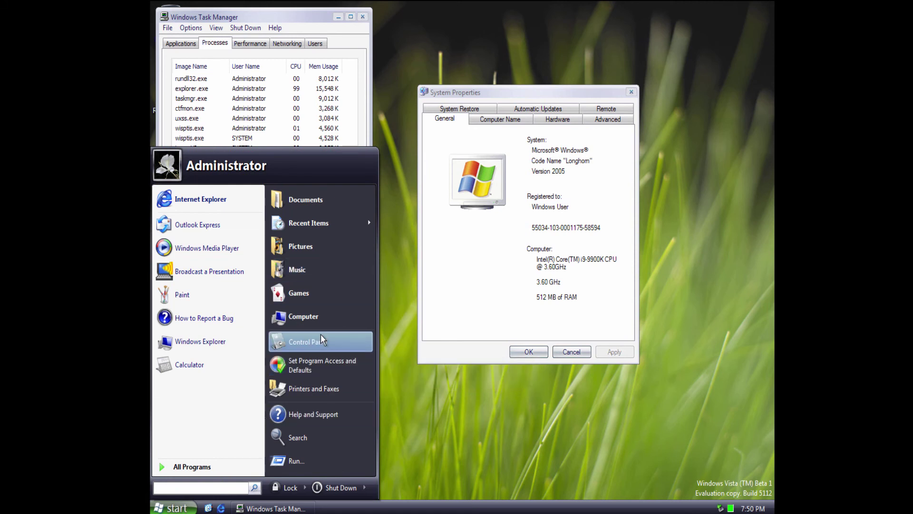
left_click(321, 335)
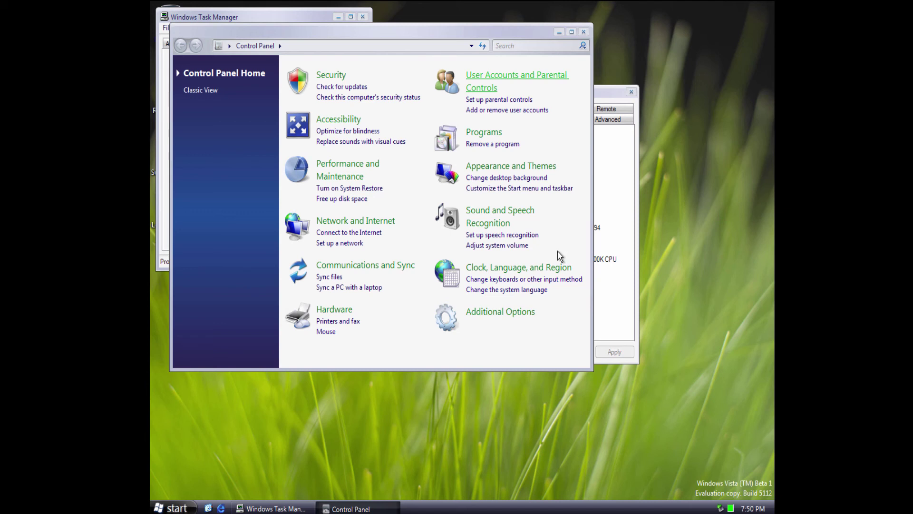
Select explorer.exe in Task Manager, show all users' processes, and close System Properties.
left_click(614, 171)
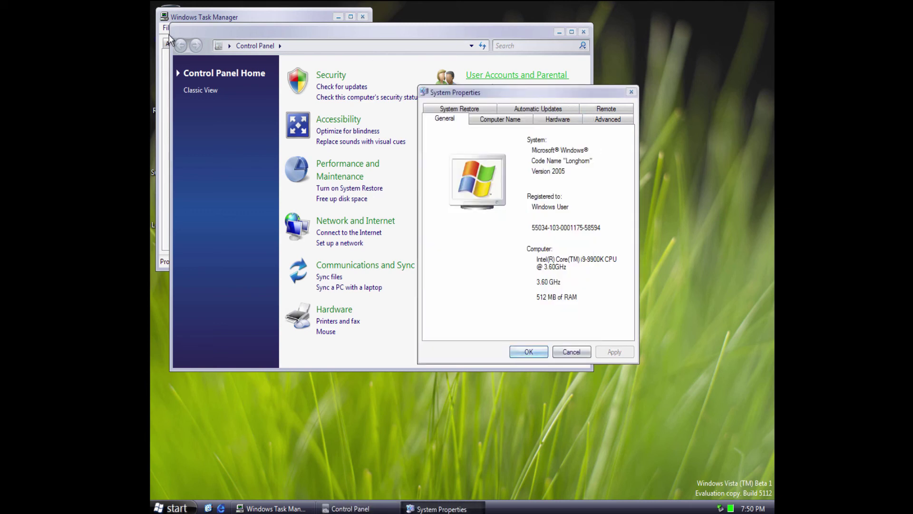
left_click(182, 16)
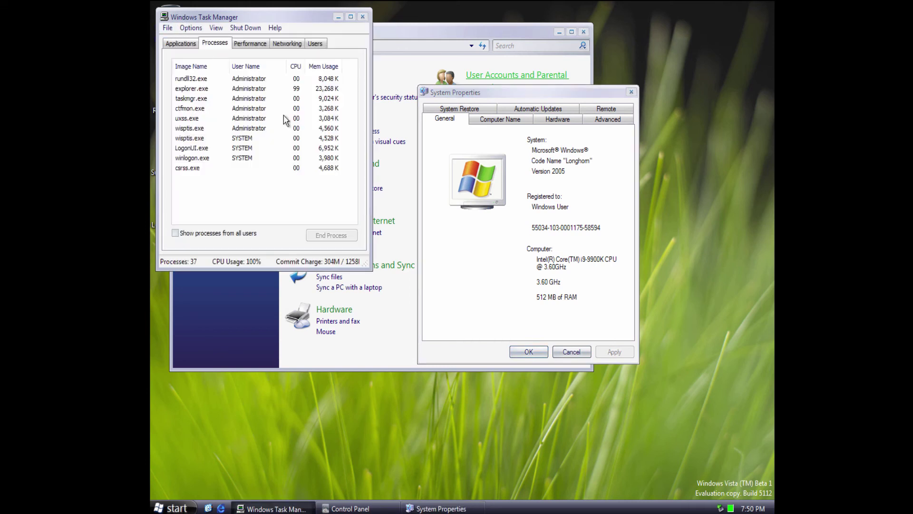
left_click(293, 90)
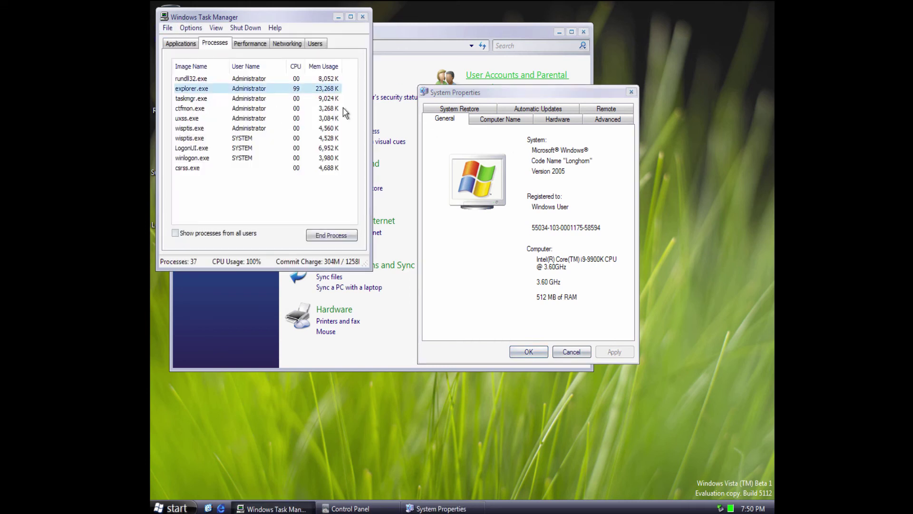
left_click(220, 234)
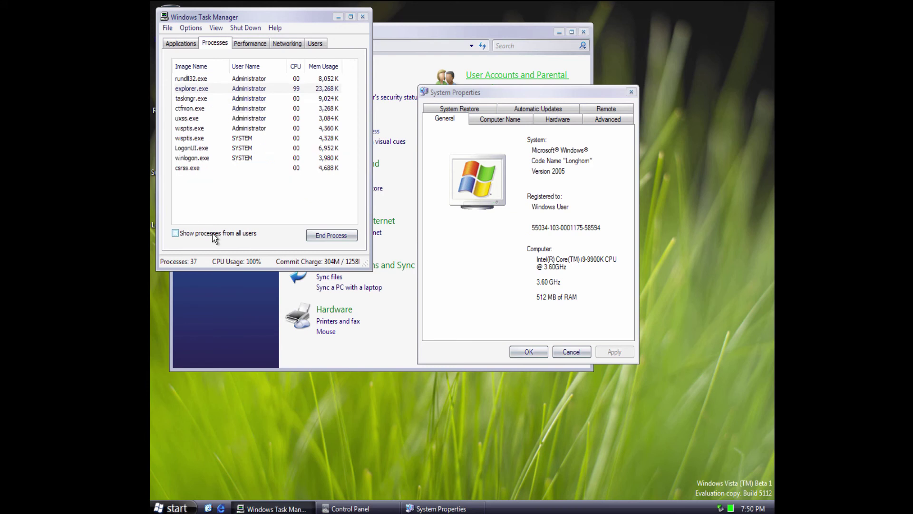
left_click(175, 508)
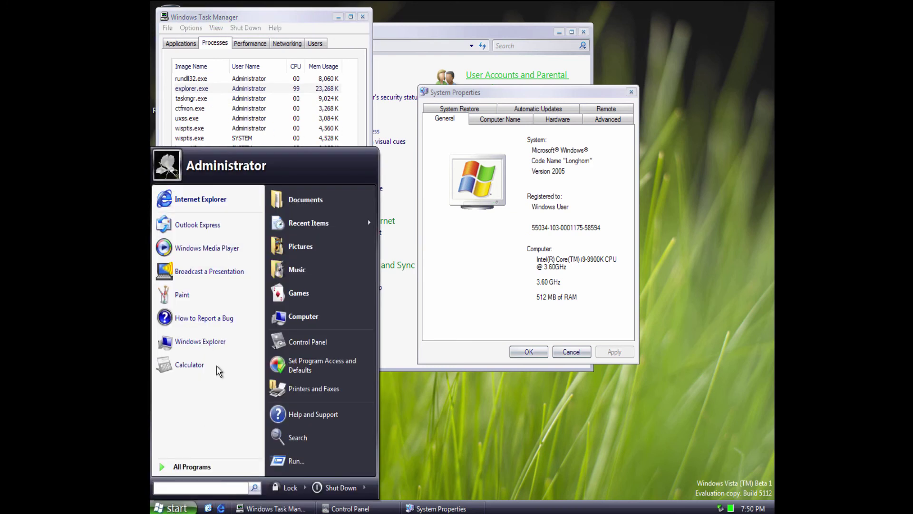
left_click(405, 409)
left_click(529, 352)
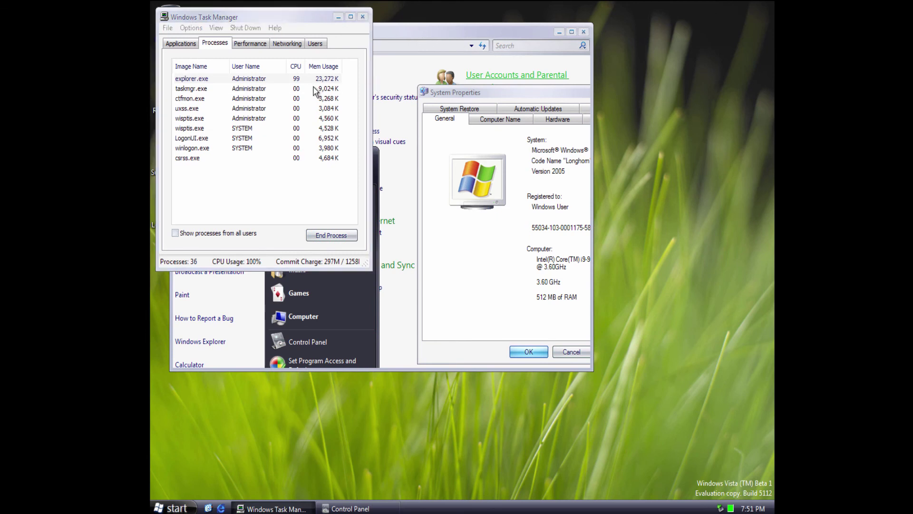
End explorer.exe and restart it as a new task from the command history.
left_click(354, 237)
left_click(439, 298)
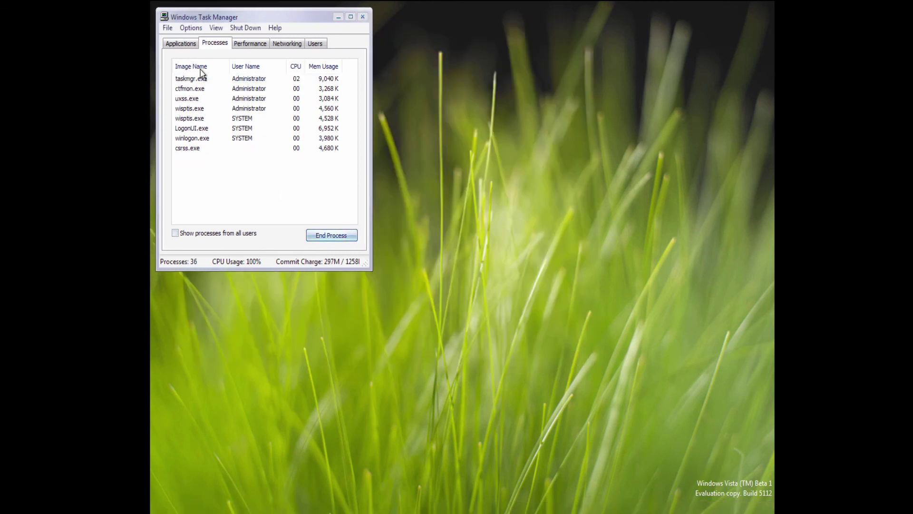
left_click(167, 28)
left_click(187, 44)
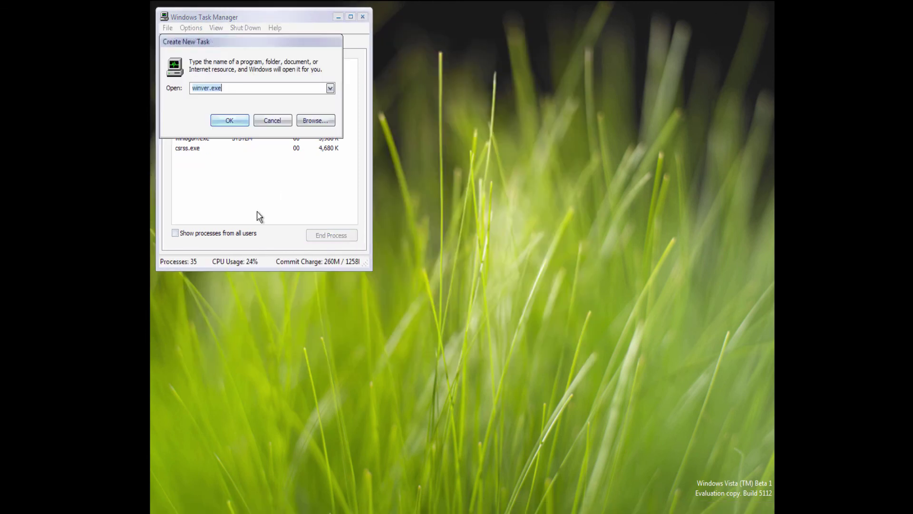
left_click(329, 90)
left_click(270, 108)
left_click(229, 120)
Reopen Control Panel, then show Task Manager's Performance graphs in an enlarged window.
left_click(173, 507)
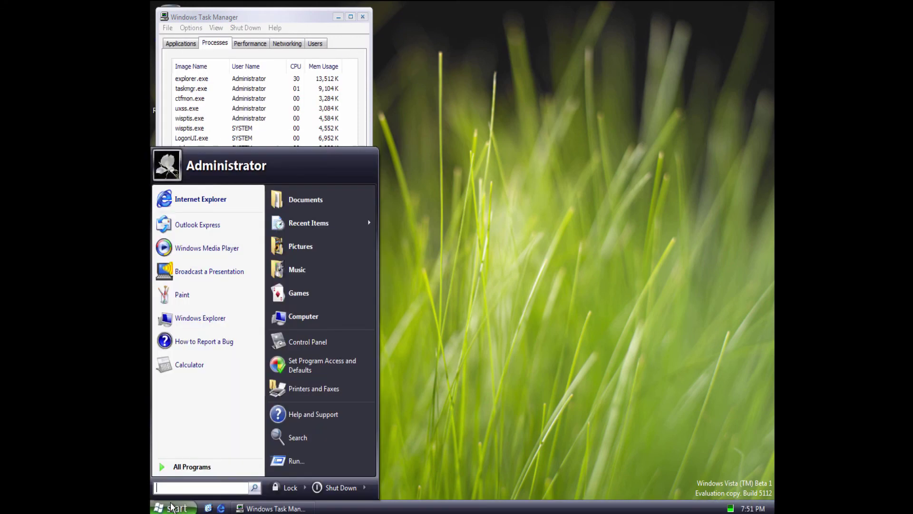
left_click(317, 342)
left_click_drag(318, 39, 531, 65)
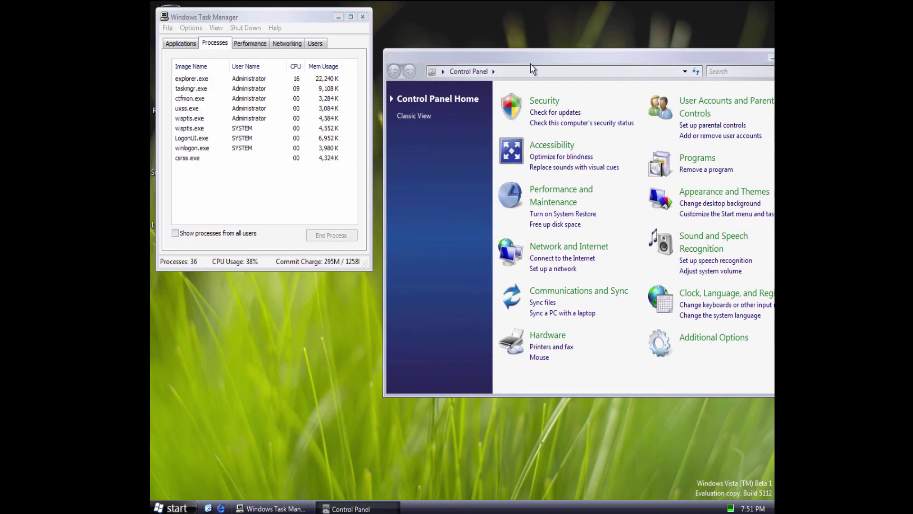
left_click(408, 116)
left_click(250, 44)
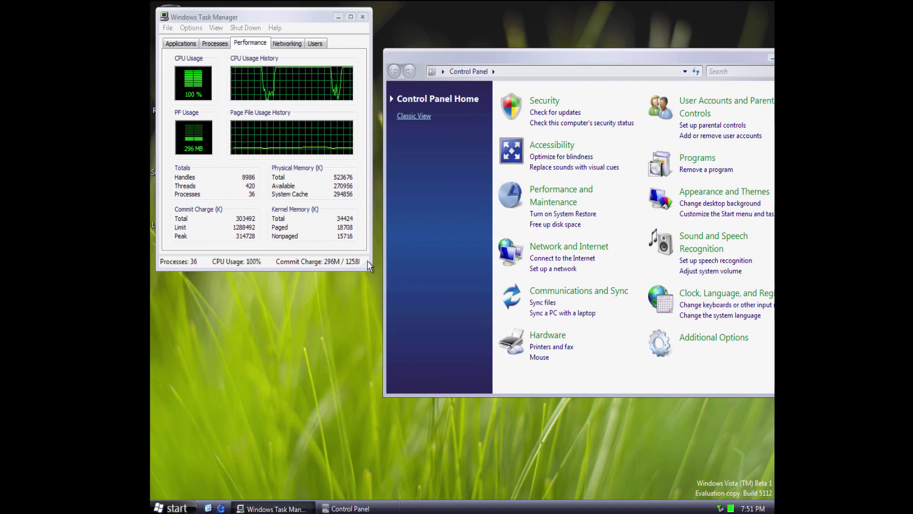
left_click_drag(371, 269, 456, 316)
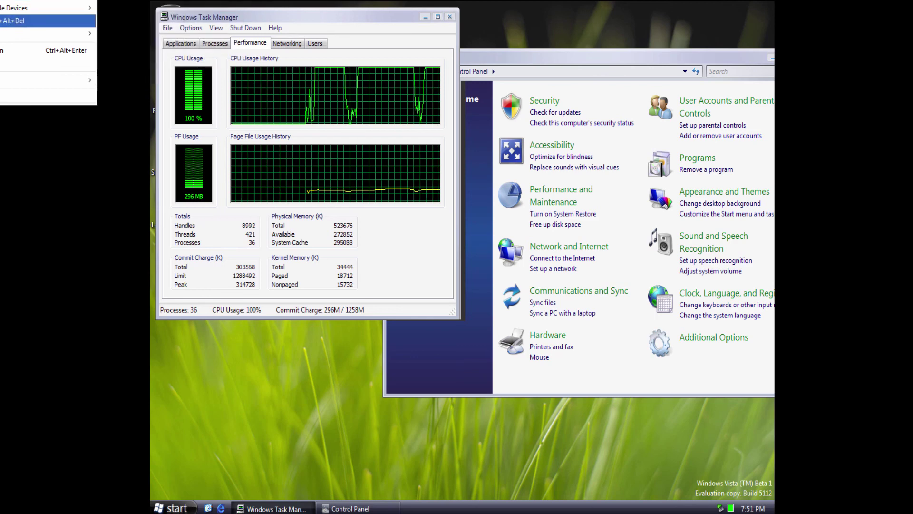
Restart the virtual machine guest from the VM's power options.
mouse_move(14, 8)
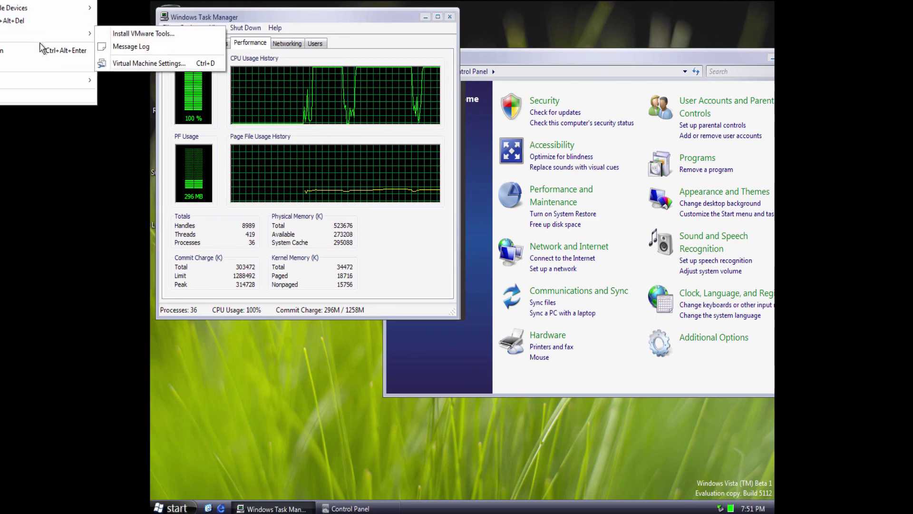
mouse_move(78, 34)
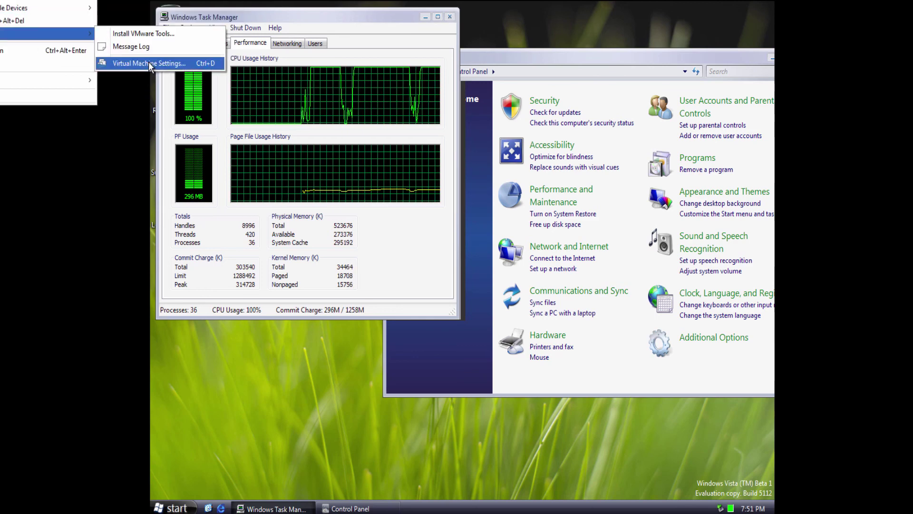
left_click(150, 63)
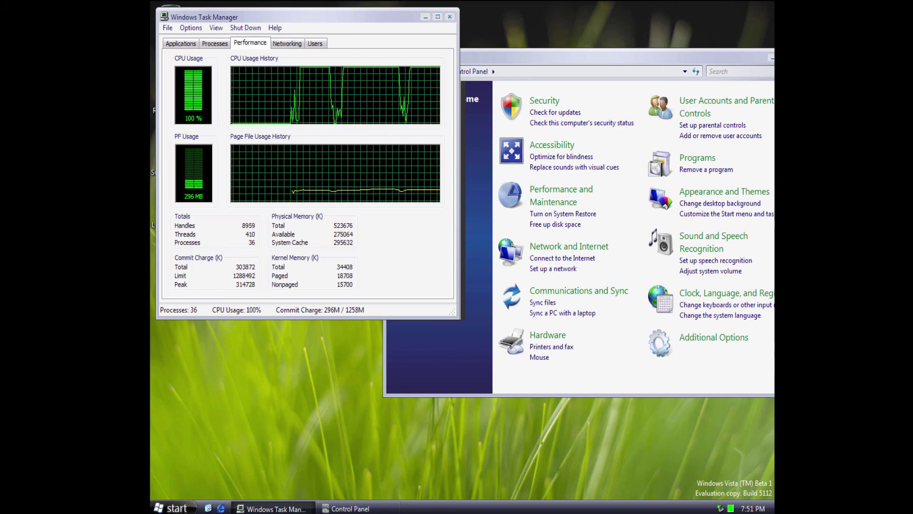
left_click(9, 1)
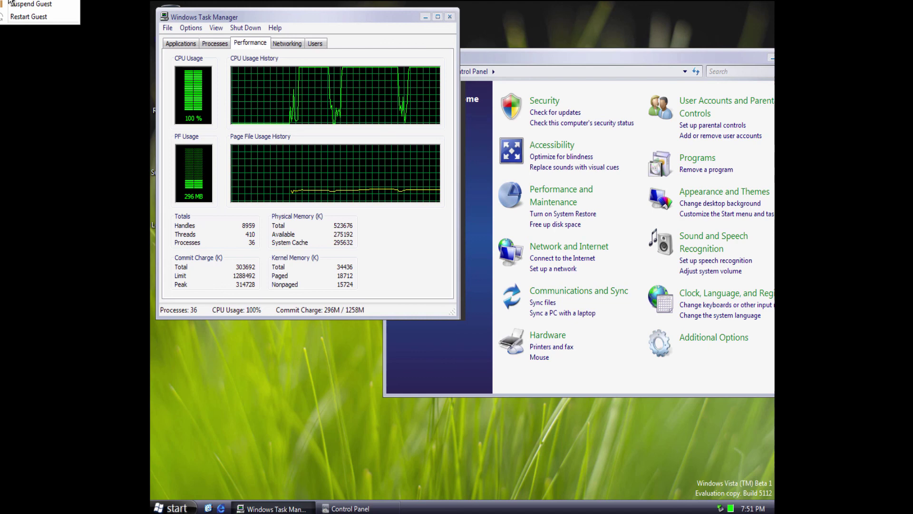
left_click(29, 16)
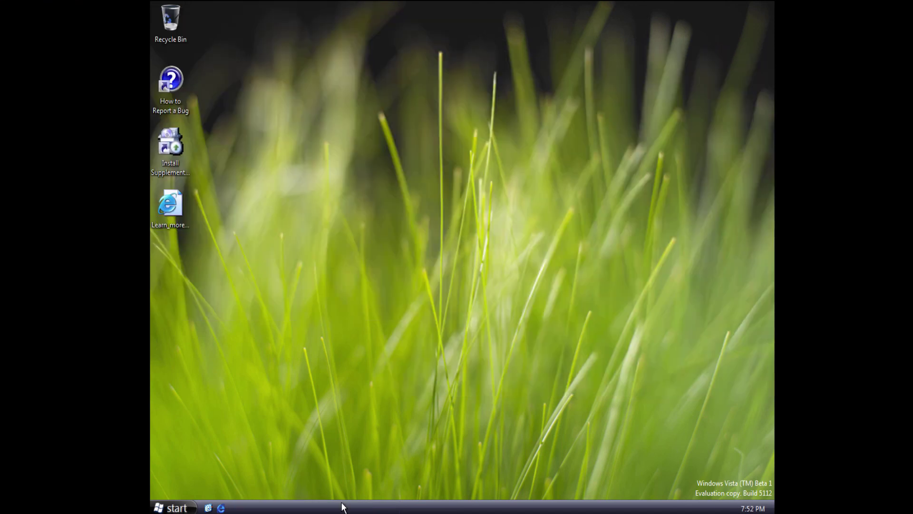
View Taskbar and Start Menu Properties and close it unchanged.
right_click(342, 507)
left_click(361, 494)
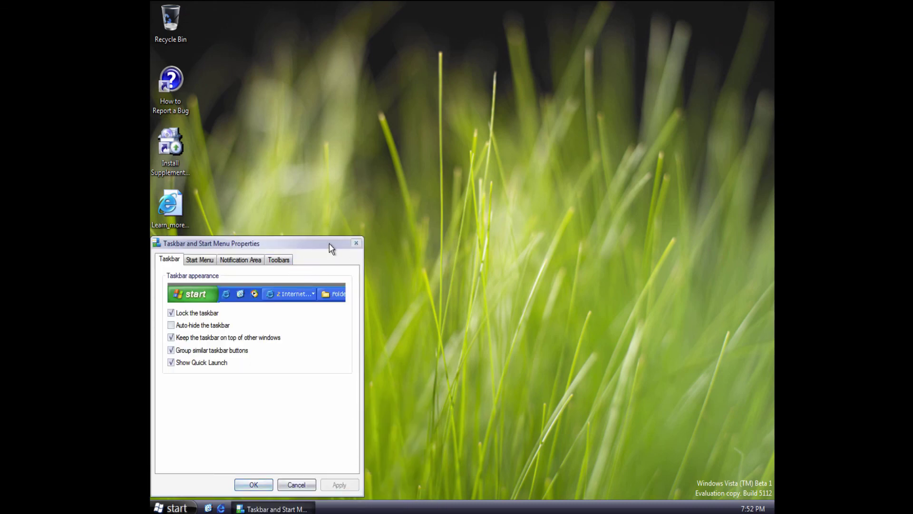
left_click(356, 243)
Check Display Properties' Appearance and Settings tabs, close unchanged, and bring up the Start menu.
right_click(365, 251)
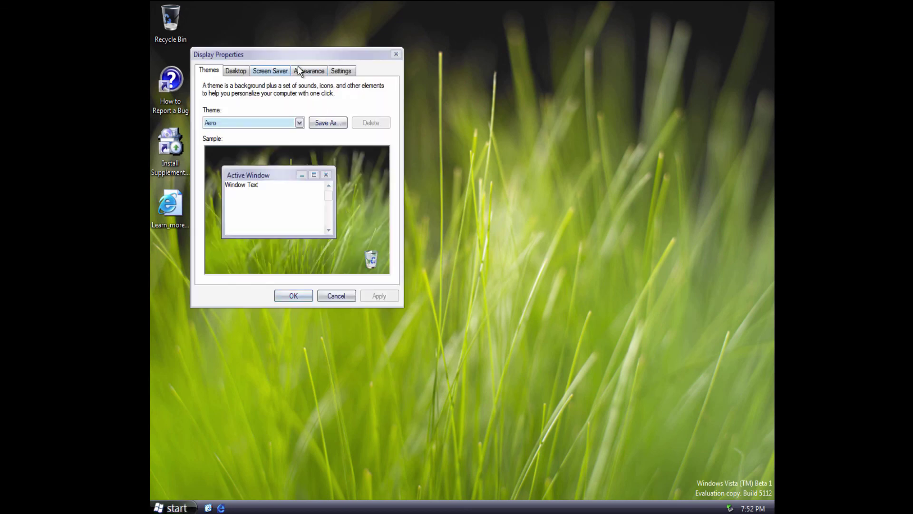
left_click(305, 70)
left_click(342, 70)
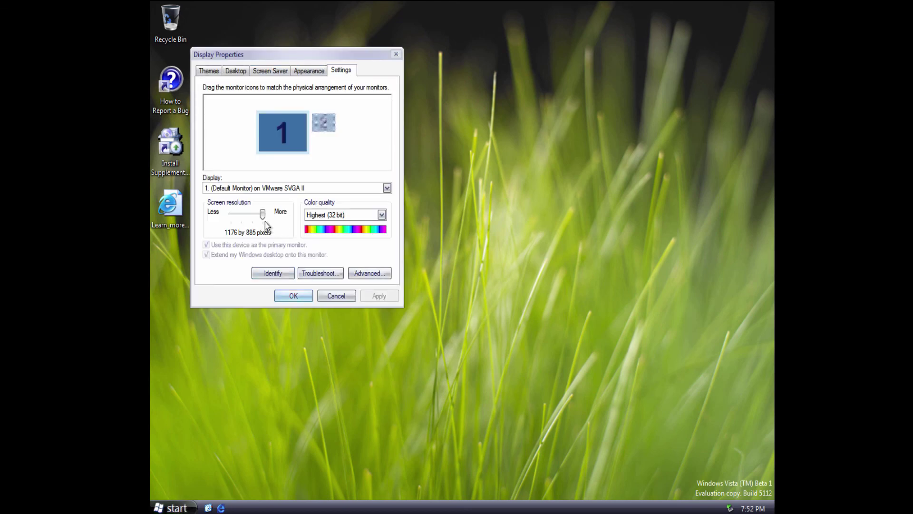
left_click(336, 295)
left_click(173, 507)
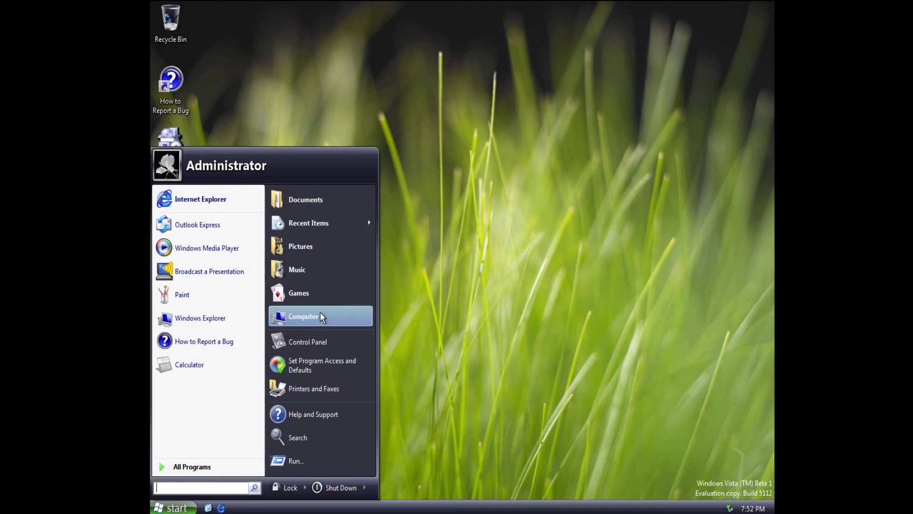
Open Computer, then start Task Manager from the Windows Security screen and show its Performance graphs.
left_click(320, 316)
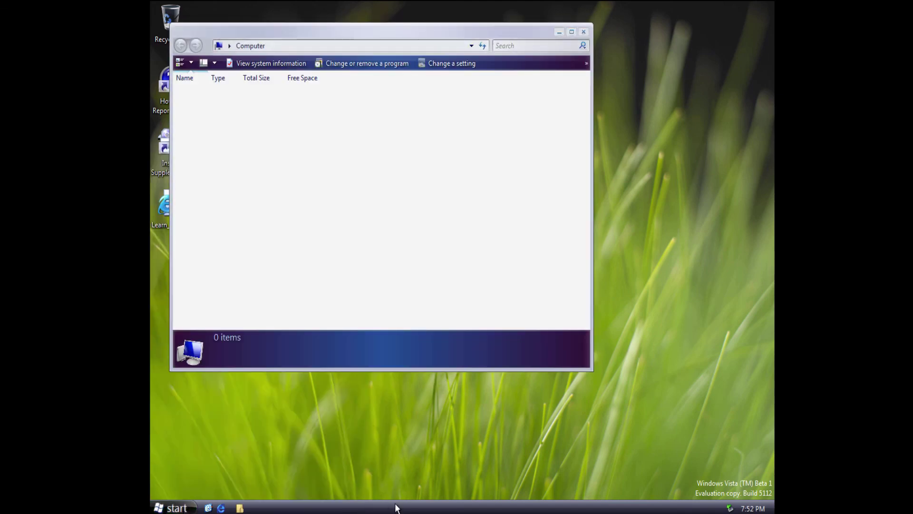
left_click(0, 0)
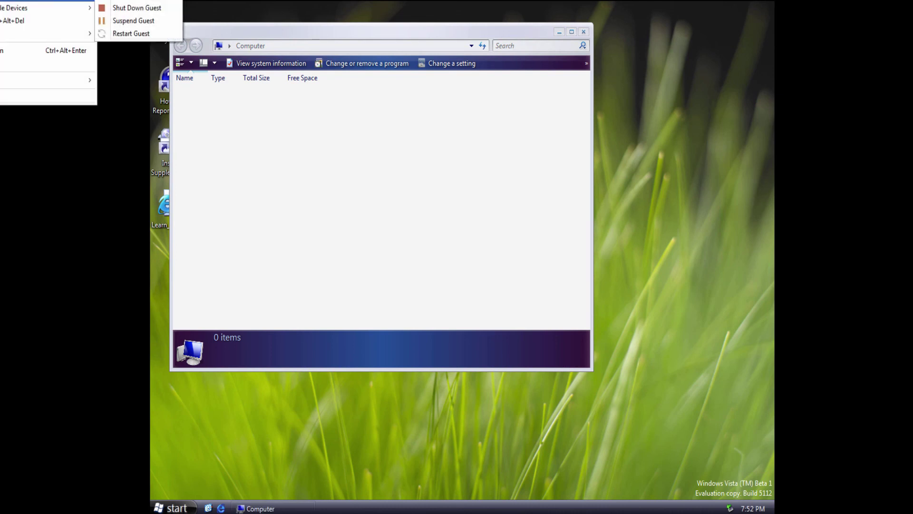
left_click(43, 20)
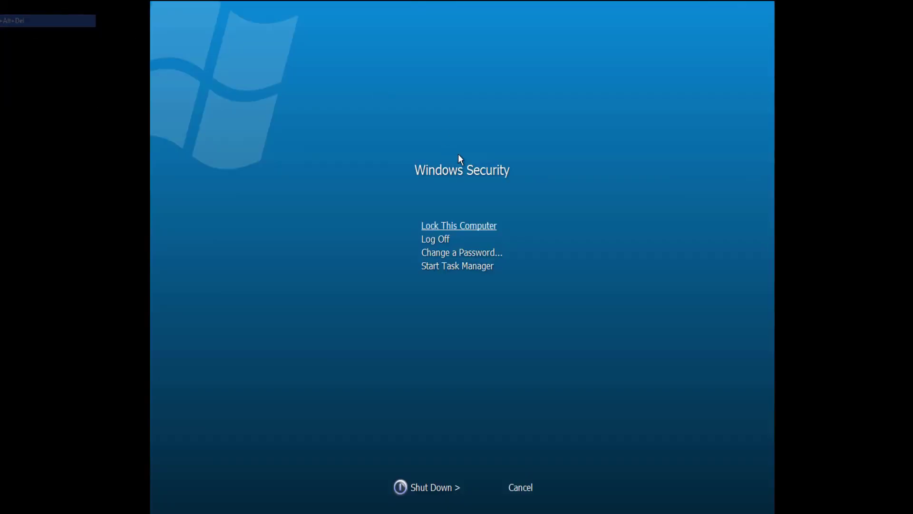
left_click(446, 264)
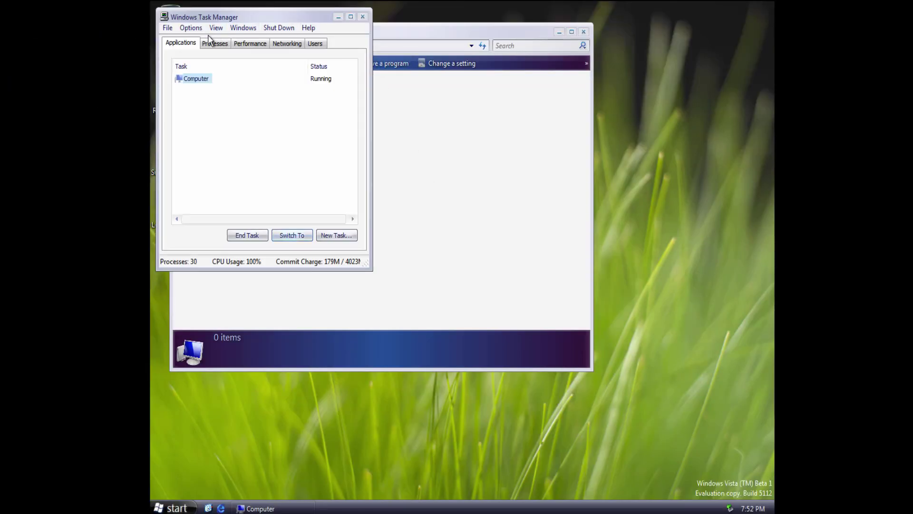
double_click(207, 36)
double_click(233, 13)
left_click(217, 44)
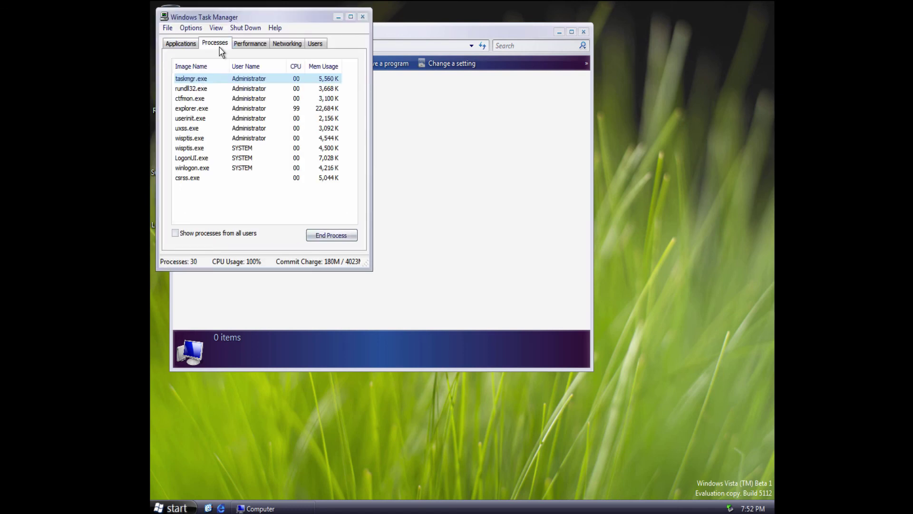
left_click(251, 44)
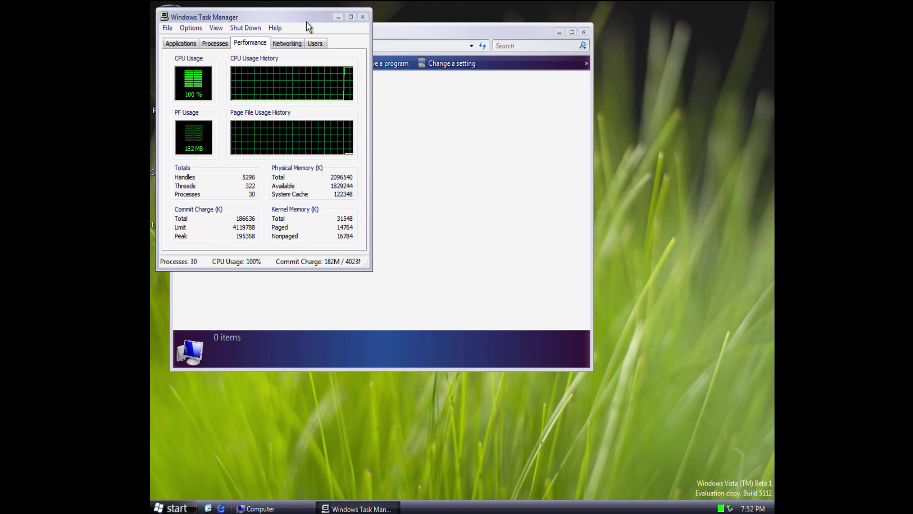
Move Task Manager to the upper left and Computer to the right, then launch Control Panel.
left_click_drag(307, 22, 316, 118)
left_click_drag(285, 33, 471, 18)
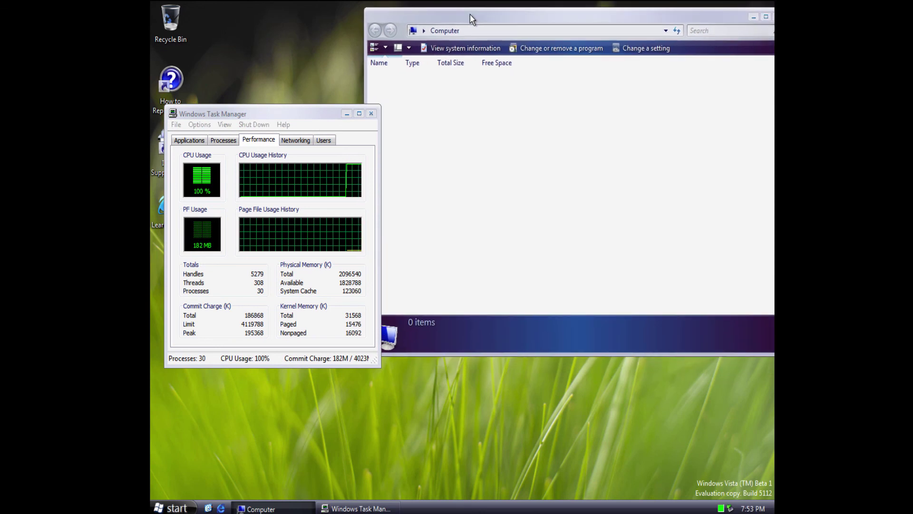
left_click(269, 124)
left_click_drag(282, 112, 211, 70)
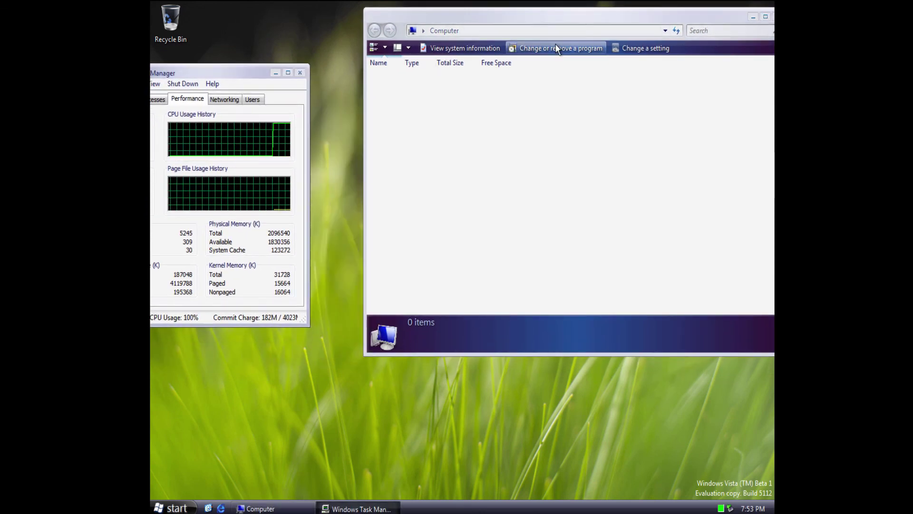
left_click_drag(565, 10, 512, 15)
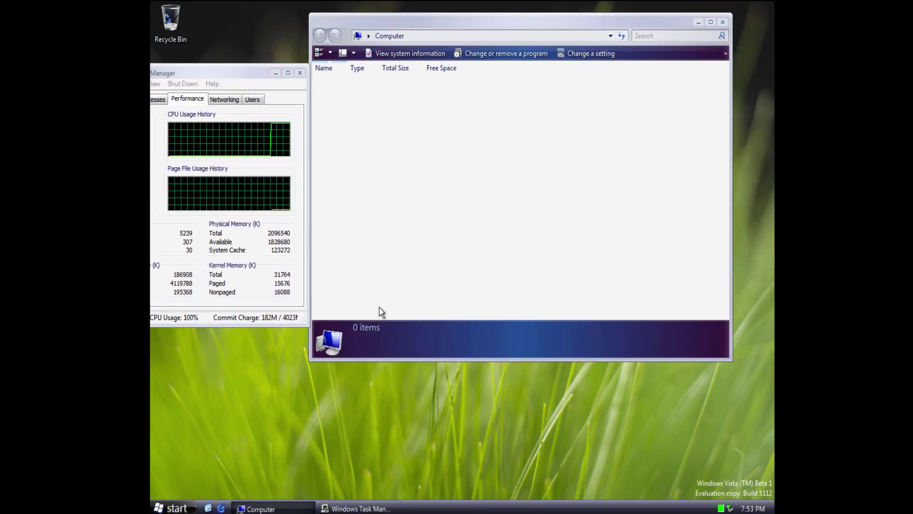
left_click(173, 507)
left_click(289, 338)
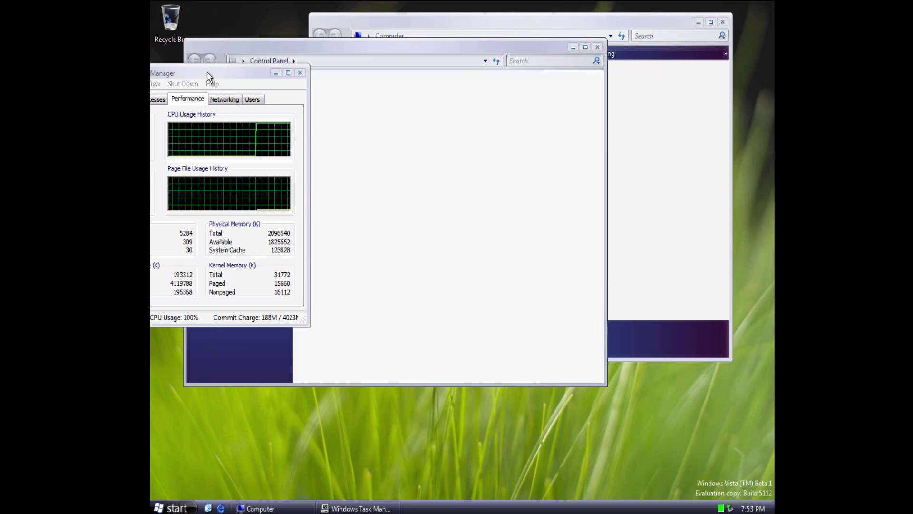
Bring Task Manager into view and select explorer.exe in the Processes list.
left_click_drag(206, 76, 267, 70)
left_click(221, 93)
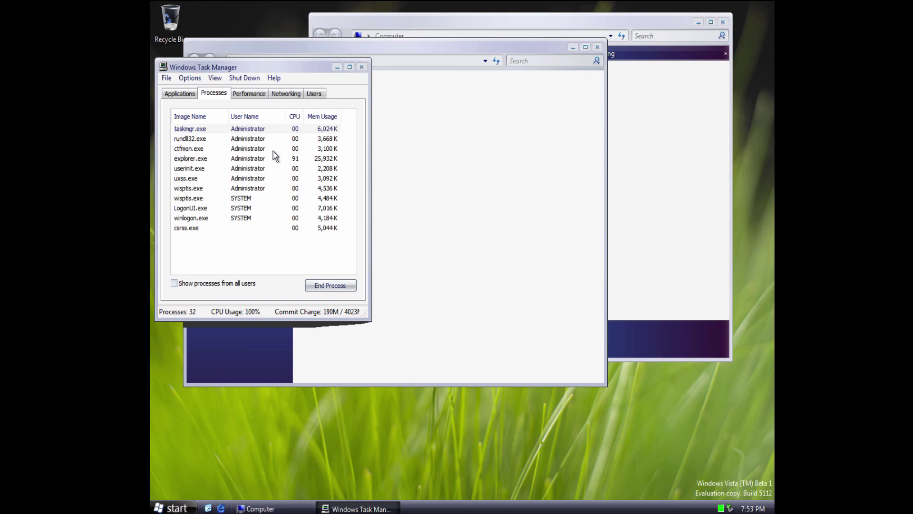
left_click(253, 160)
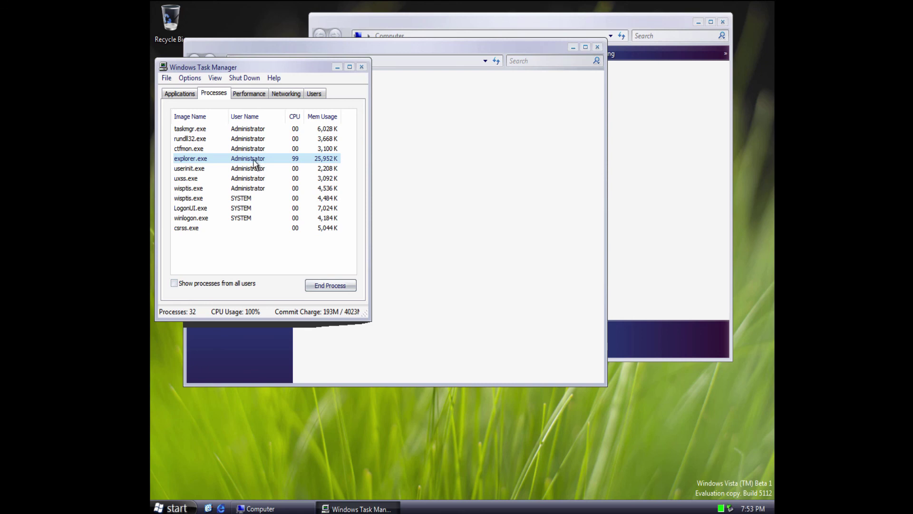
Force-end the not-responding Control Panel task from the Applications list with End Now.
left_click(181, 94)
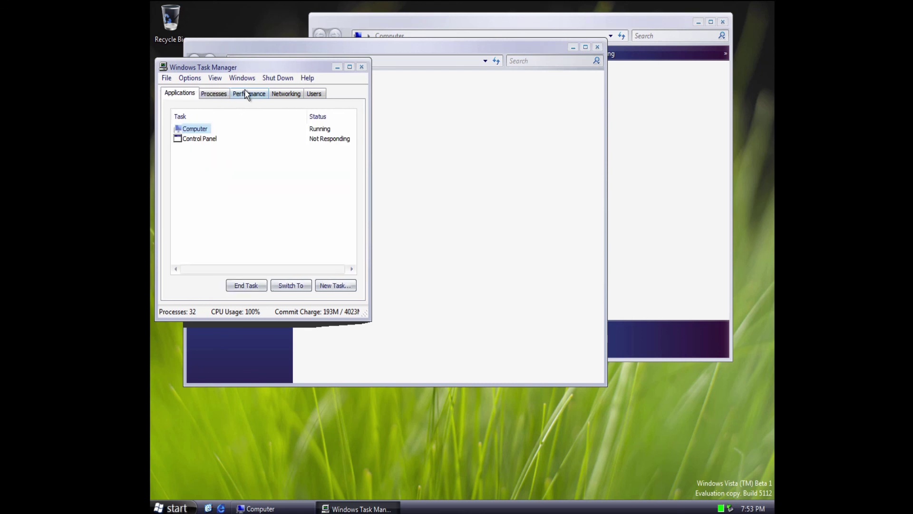
left_click(197, 138)
left_click(246, 285)
left_click(500, 312)
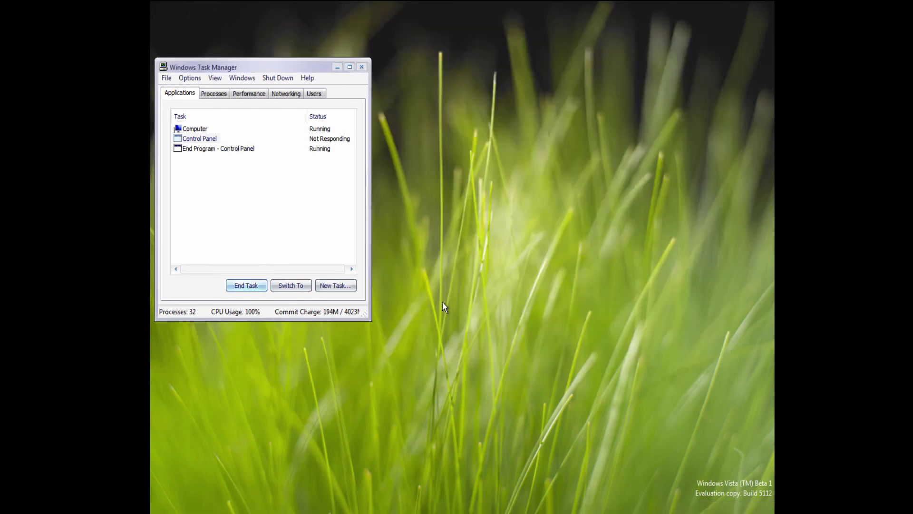
left_click(169, 508)
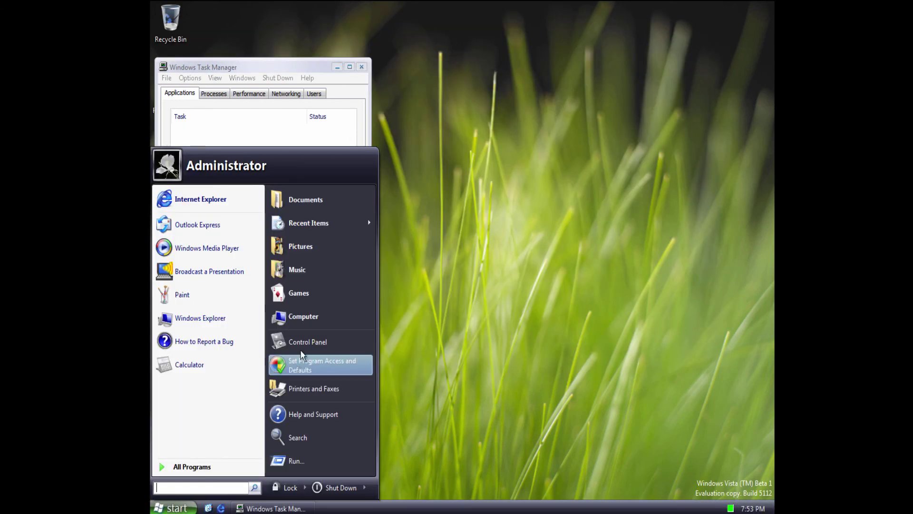
Open Computer with Local Disk (C:) selected, and close Task Manager.
left_click(302, 318)
left_click_drag(309, 41, 514, 40)
left_click(425, 168)
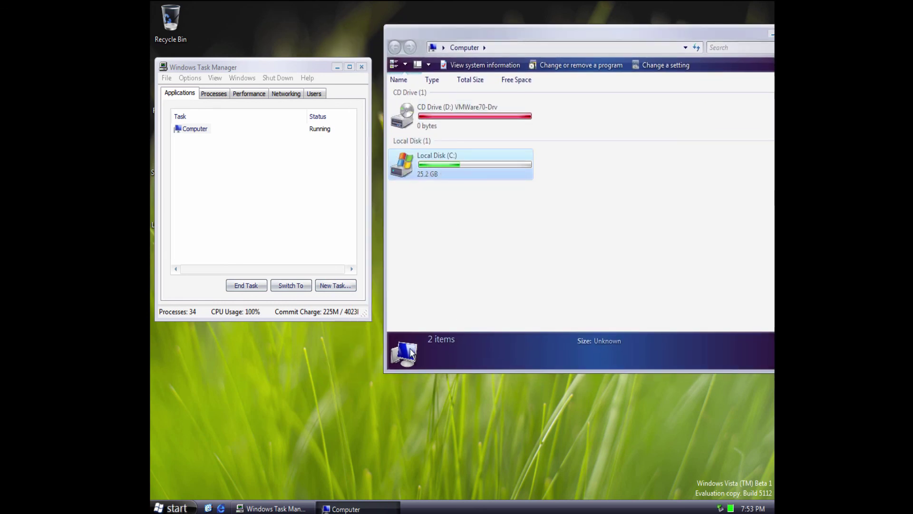
left_click(244, 93)
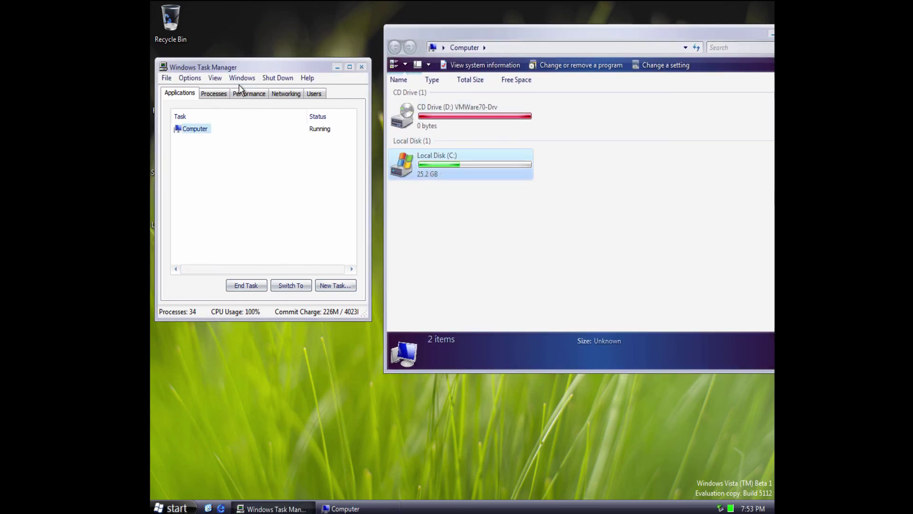
left_click(167, 78)
left_click(362, 67)
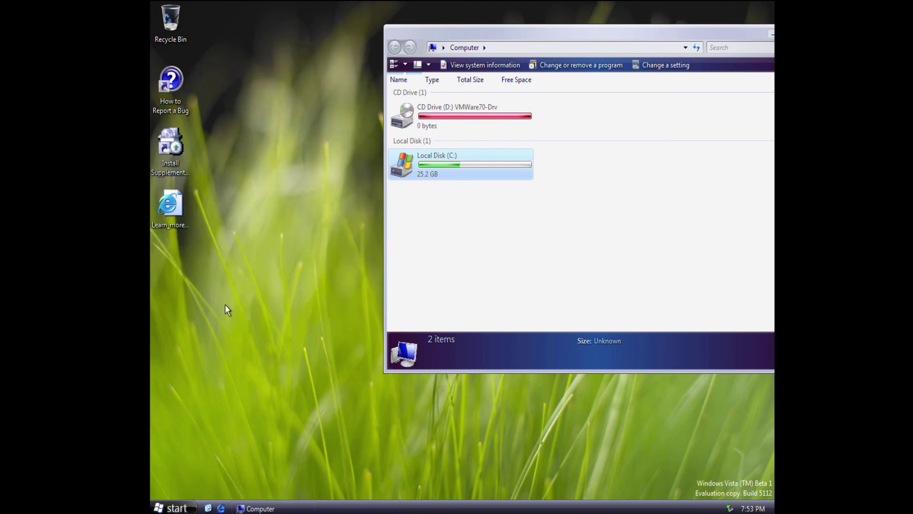
Lock the workstation from Start, then unlock back into the Administrator account.
left_click(171, 508)
left_click(305, 487)
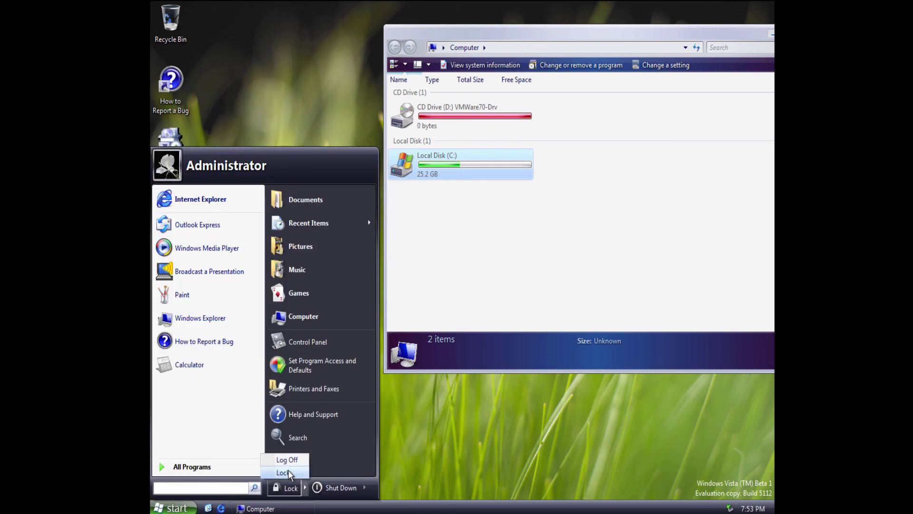
left_click(288, 471)
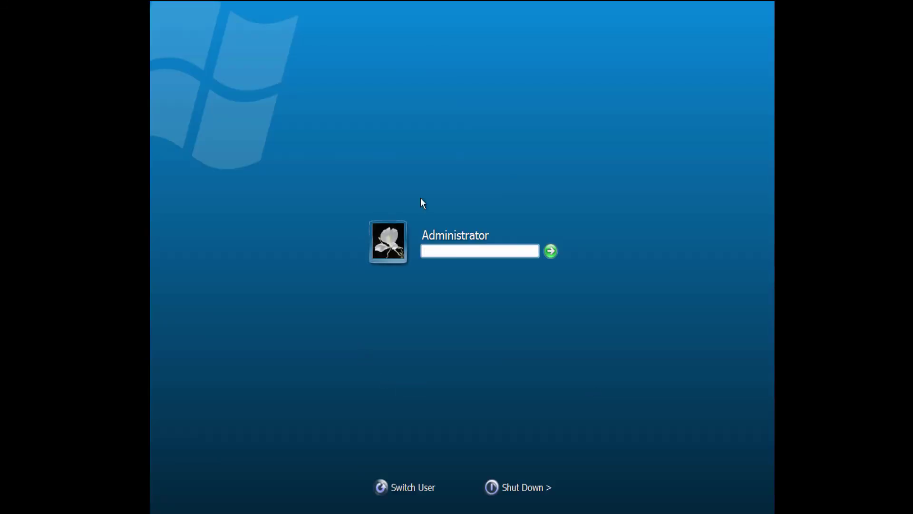
left_click(552, 251)
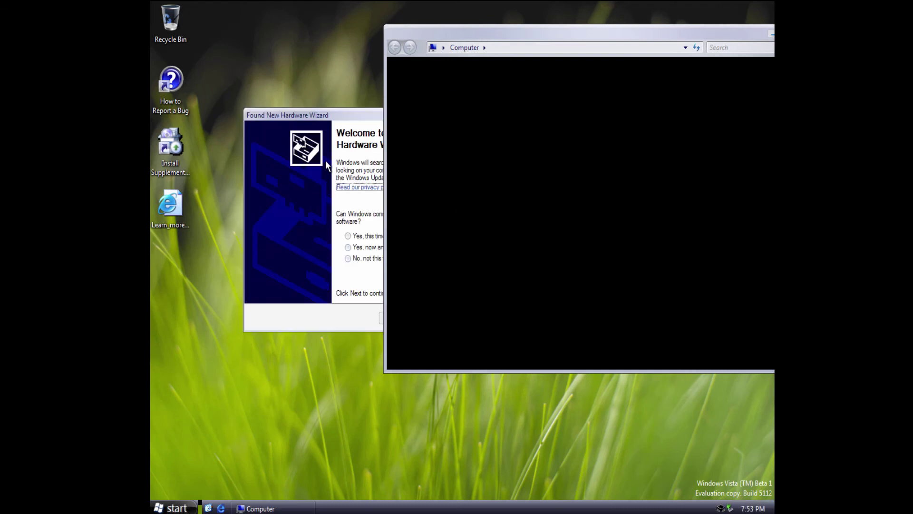
Cancel the Found New Hardware Wizard and end explorer.exe from Task Manager's Processes tab.
left_click(327, 164)
left_click(489, 319)
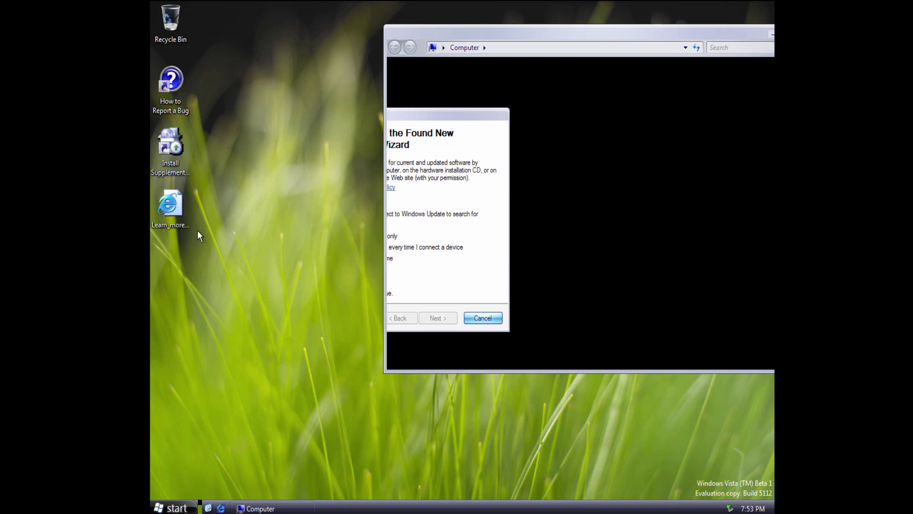
right_click(351, 507)
left_click(303, 384)
left_click(221, 95)
left_click(194, 139)
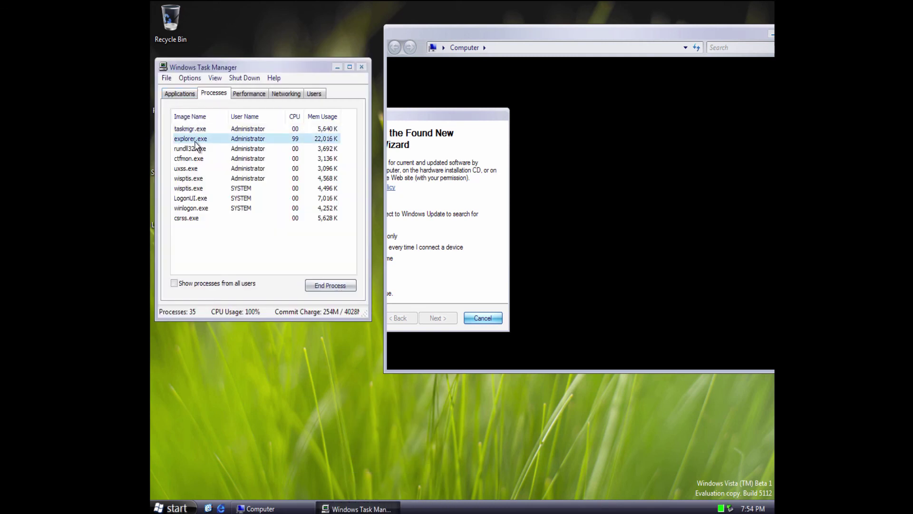
left_click(332, 288)
left_click(441, 302)
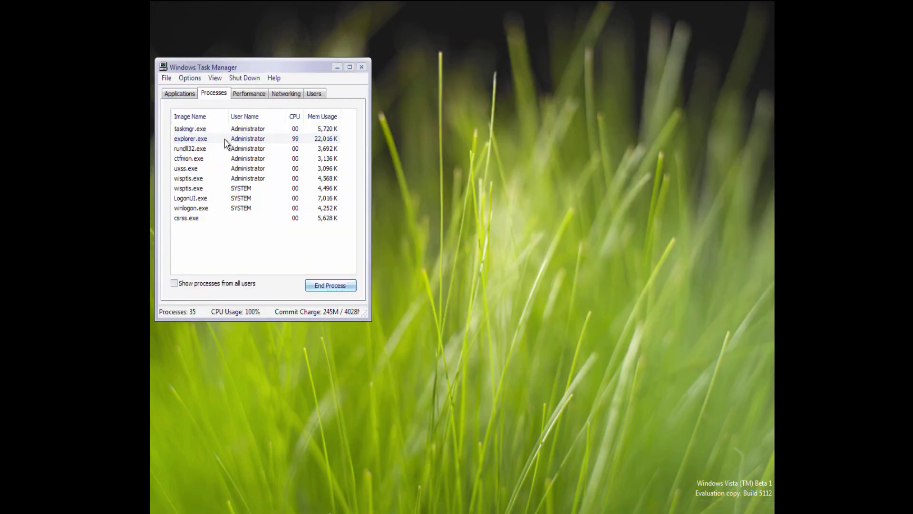
Restart explorer.exe through File > New Task, then minimize Task Manager.
left_click(167, 78)
left_click(188, 90)
left_click(237, 171)
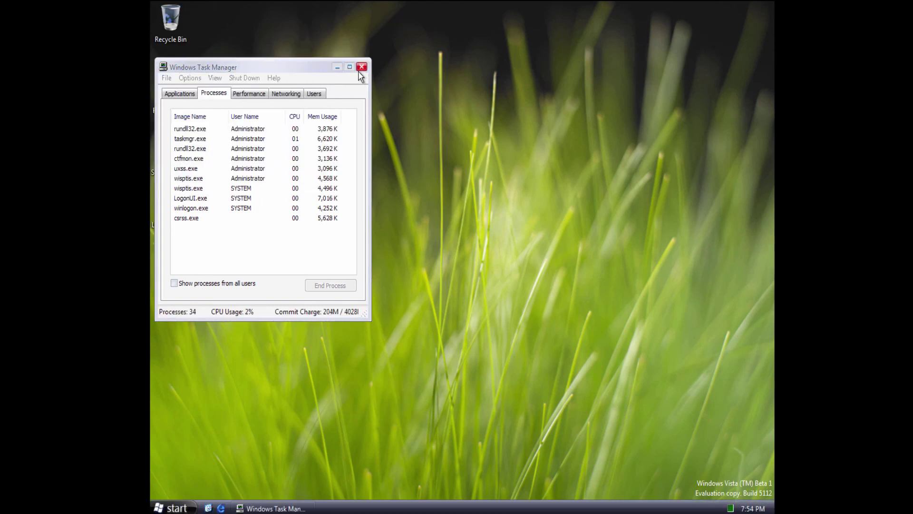
left_click(337, 67)
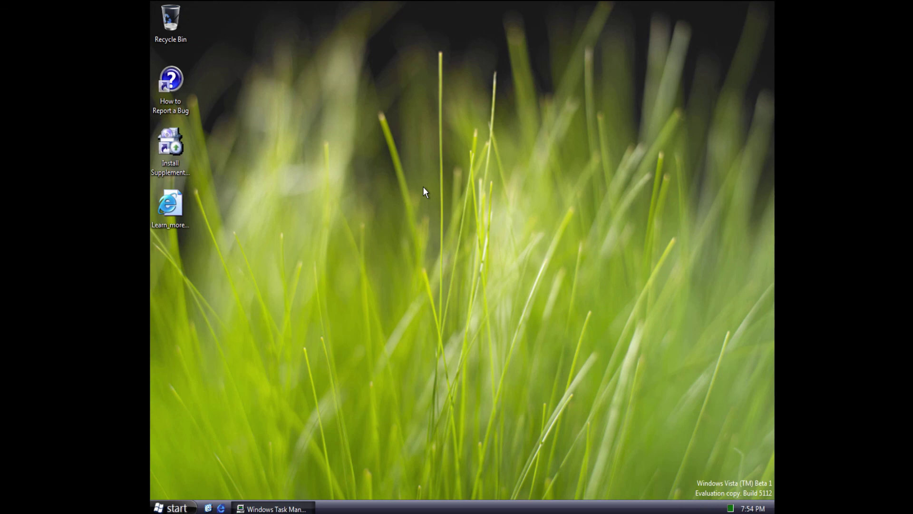
Open Display Properties from the desktop and decline the restart prompt.
right_click(223, 438)
left_click(247, 433)
left_click(187, 509)
left_click(466, 232)
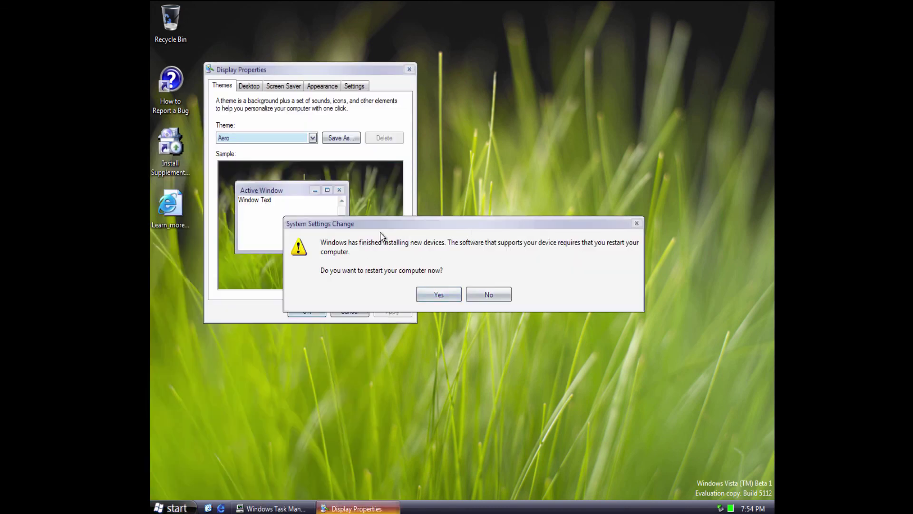
left_click(489, 294)
Browse the Desktop, Screen Saver and Settings tabs, choosing the Windows® screen saver.
left_click(253, 85)
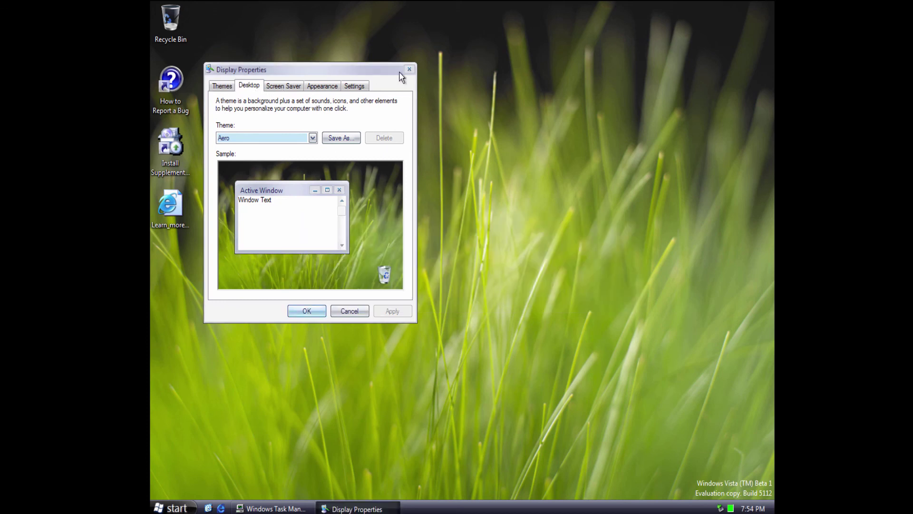
left_click(160, 508)
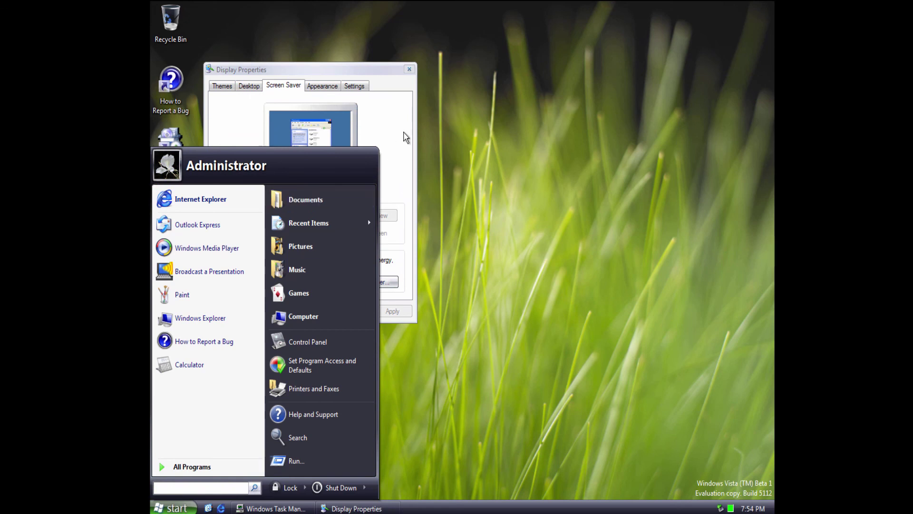
left_click(406, 137)
left_click(308, 216)
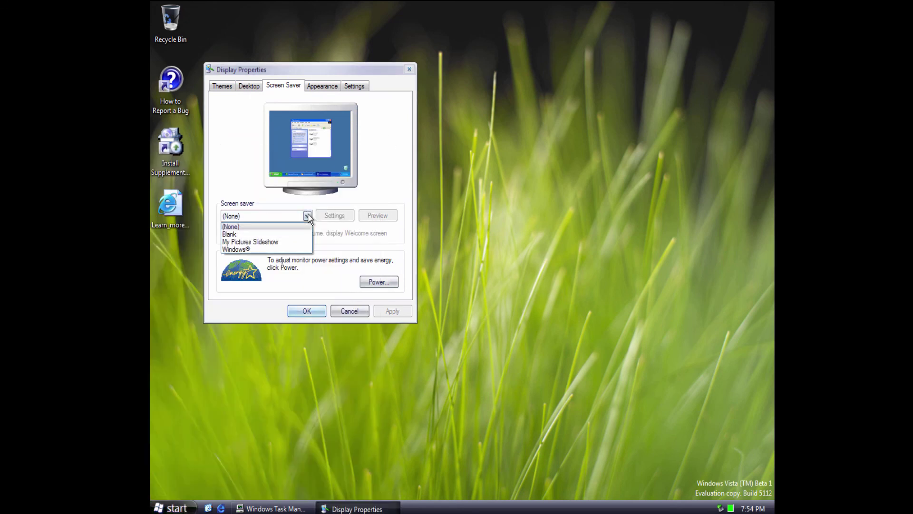
left_click(297, 249)
left_click(249, 86)
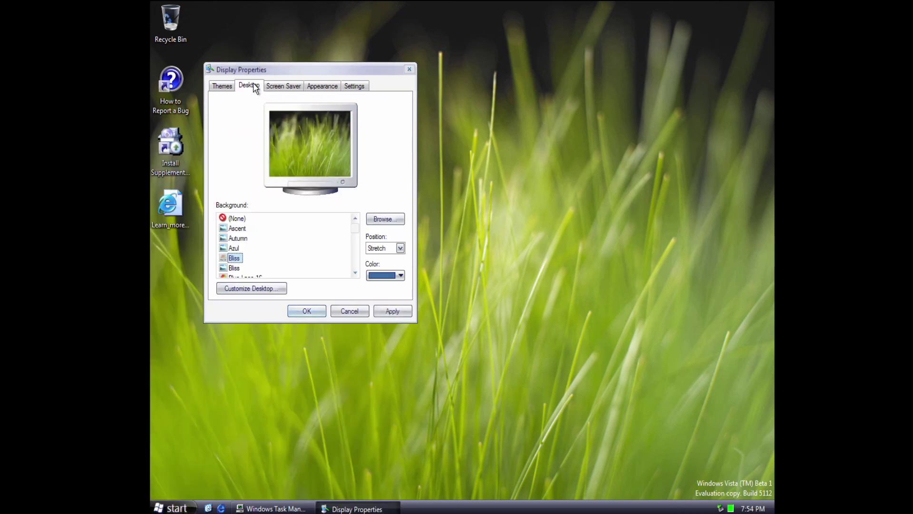
left_click(283, 85)
left_click(354, 86)
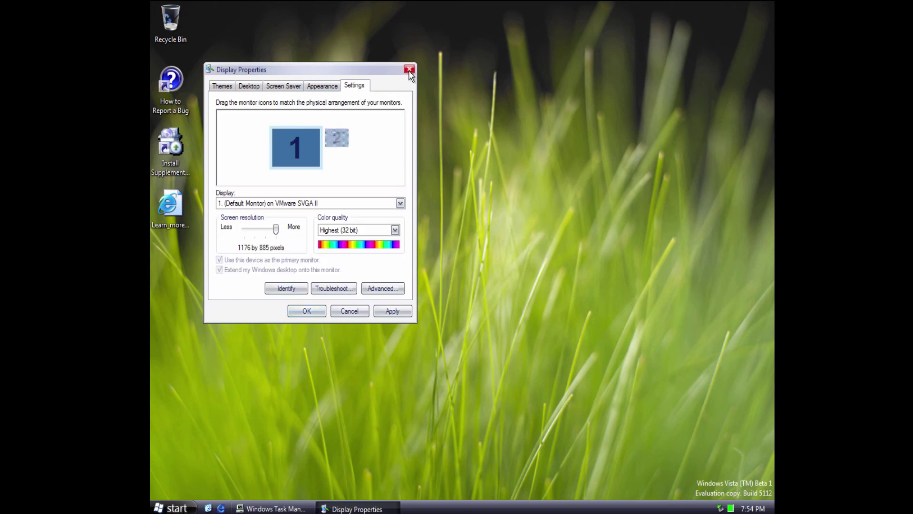
Close Display Properties and lock the workstation from Start.
left_click(409, 69)
left_click(172, 508)
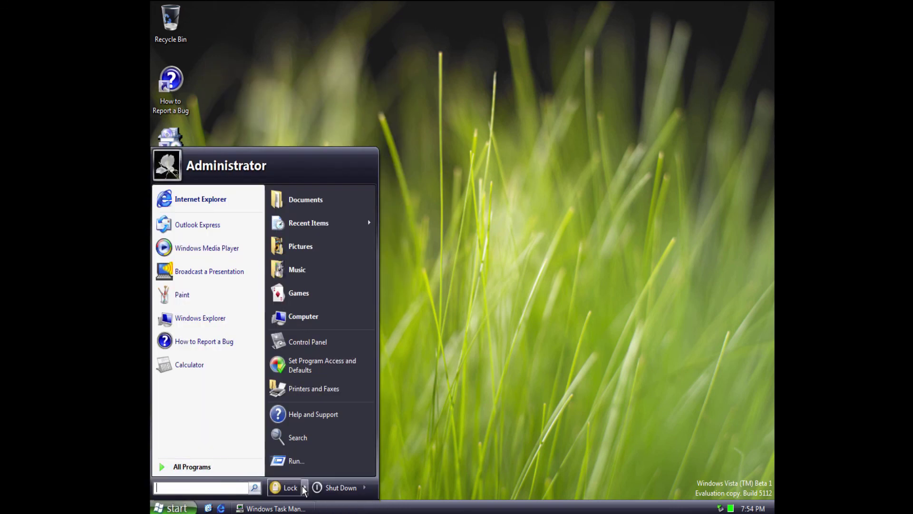
left_click(286, 489)
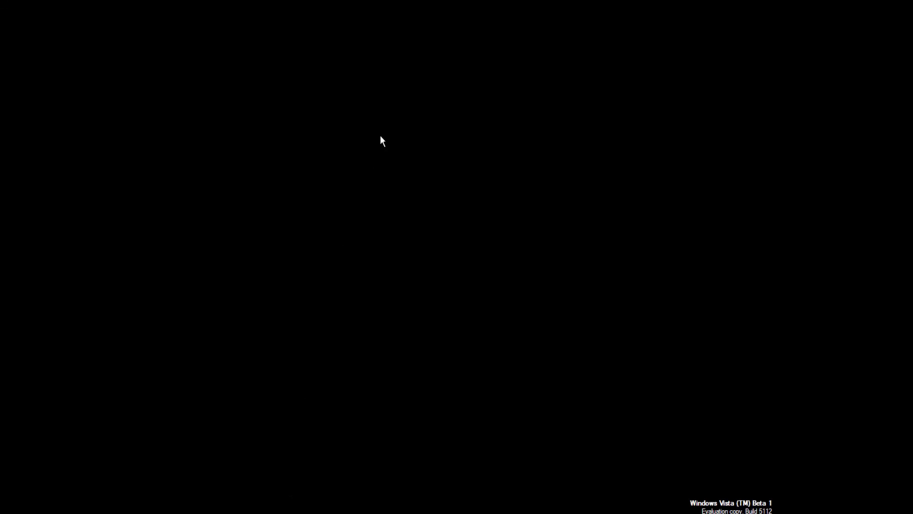